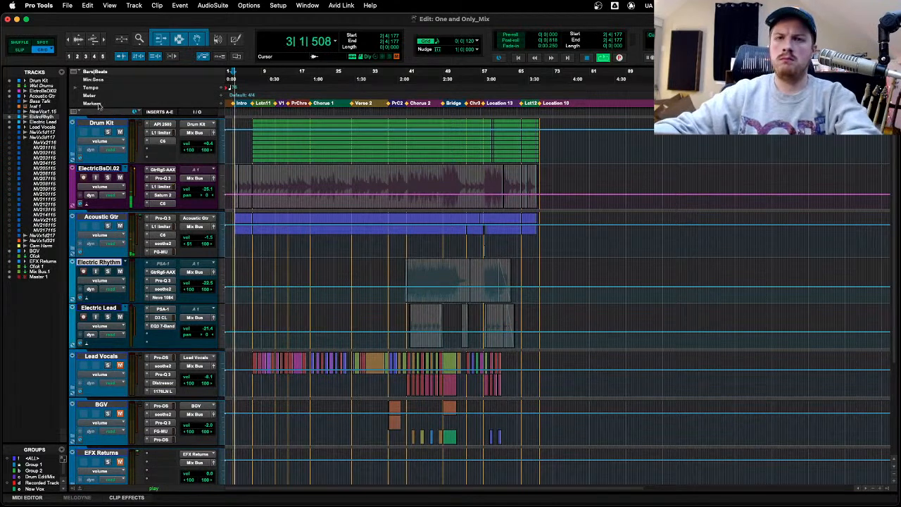
Step: Switch to OBS, minimize its main window and return to the Pro Tools session
mouse_move(200, 503)
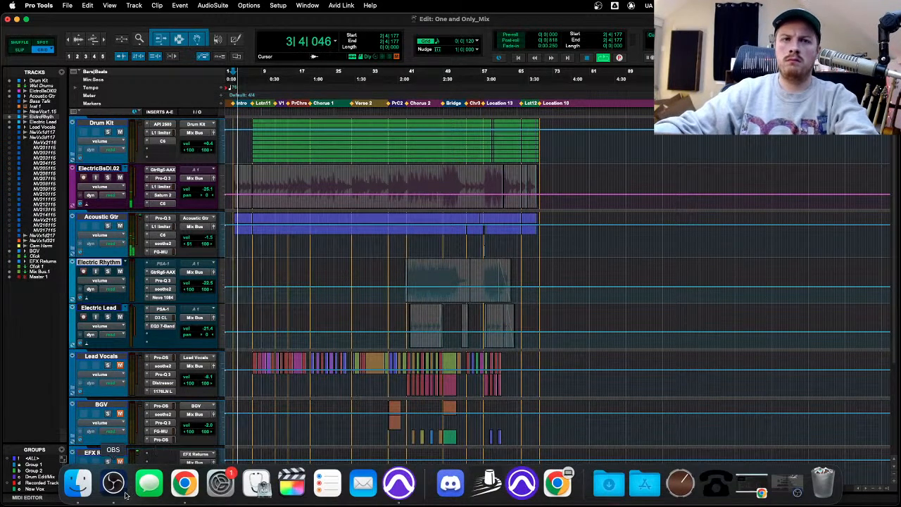
key(super+m)
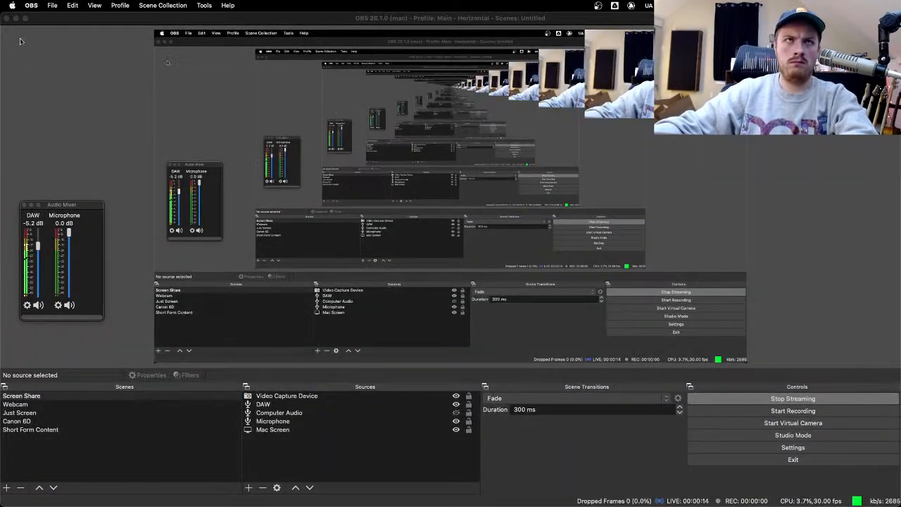
click(17, 18)
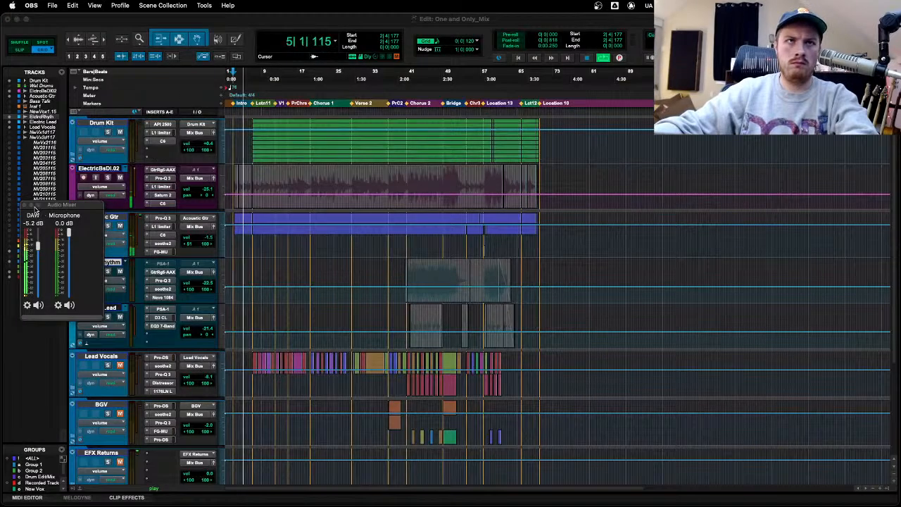
click(124, 20)
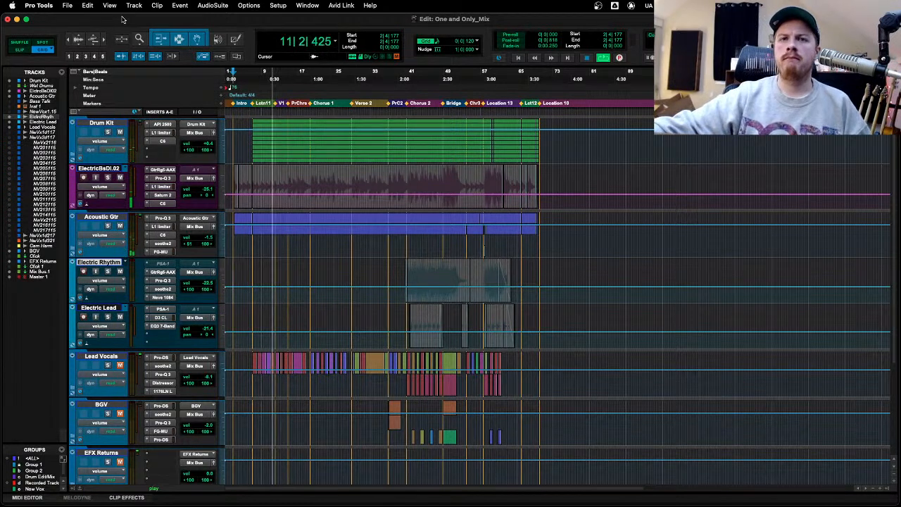
Step: Try a boosted bell band around 430 Hz in the Acoustic Gtr track's Pro-Q 3 and delete that band
key(super+equal)
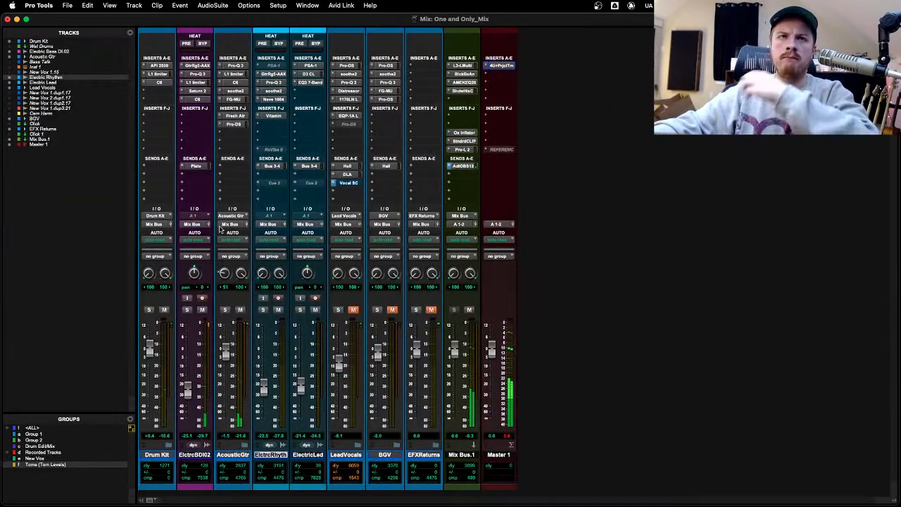
click(233, 65)
drag(553, 195, 561, 160)
right_click(548, 145)
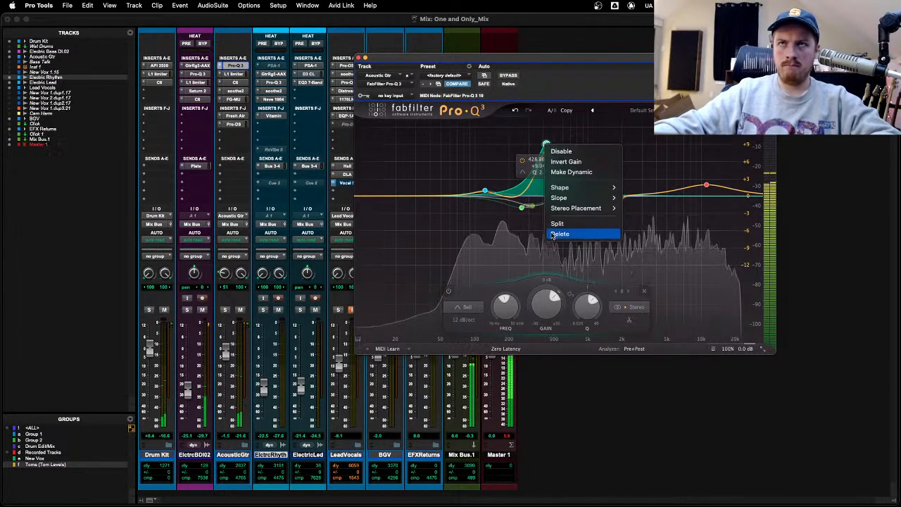
click(561, 234)
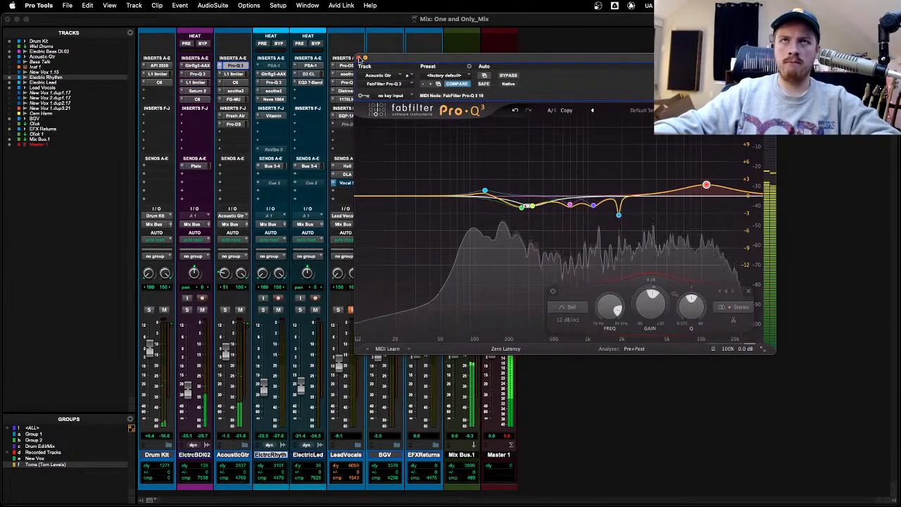
click(364, 57)
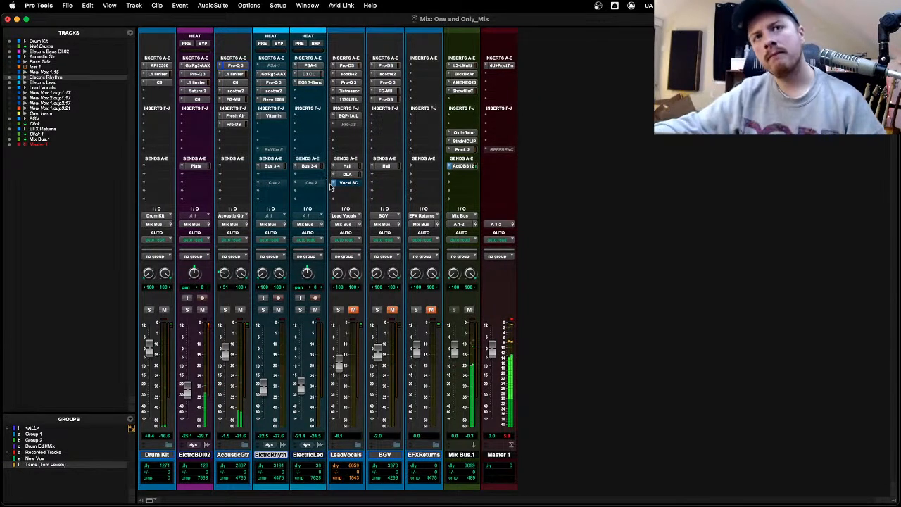
Step: Expand the Acoustic Gtr folder track to view its member tracks in the mixer and collapse it again
click(343, 455)
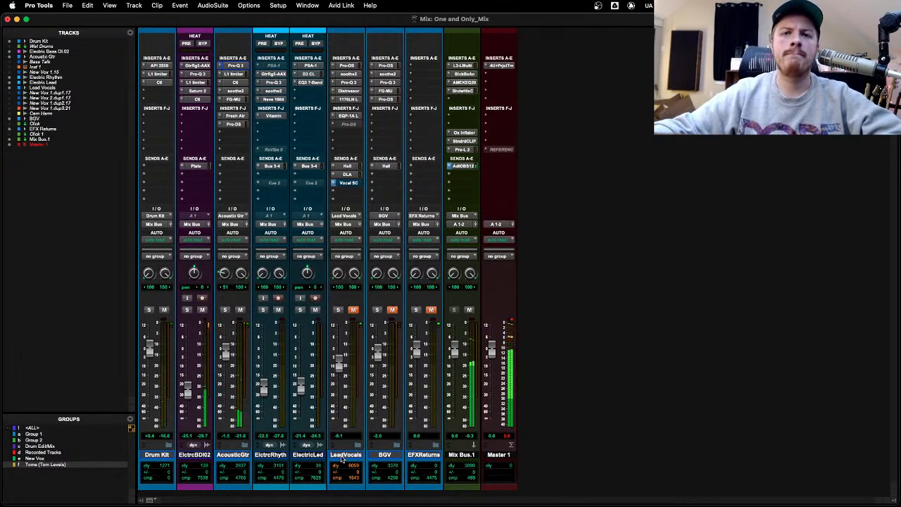
click(243, 448)
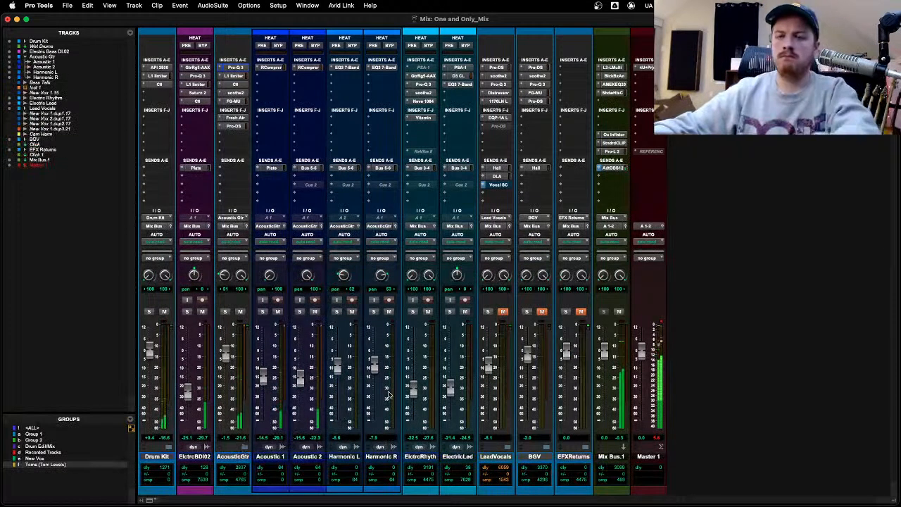
click(245, 448)
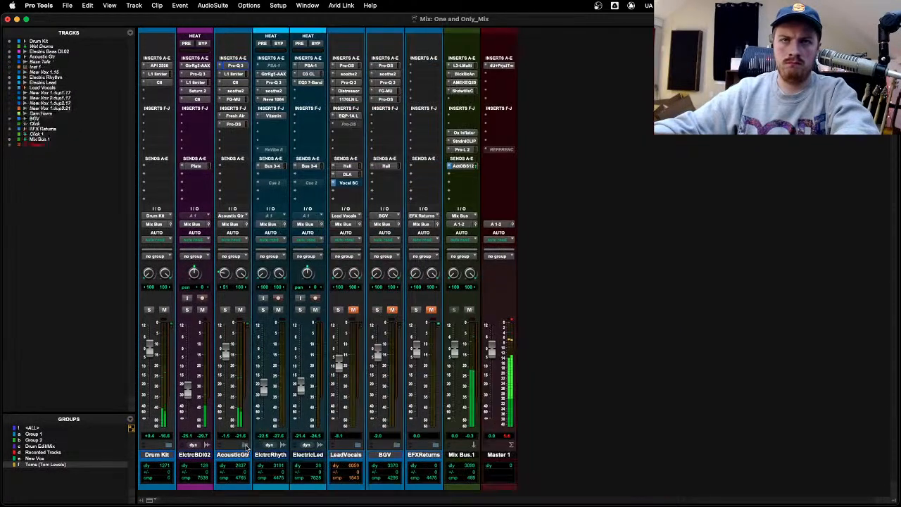
Step: Play from bar 40, just before Chorus 2, and lower the Electric Lead fader to -26.0 dB
key(super+equal)
click(405, 273)
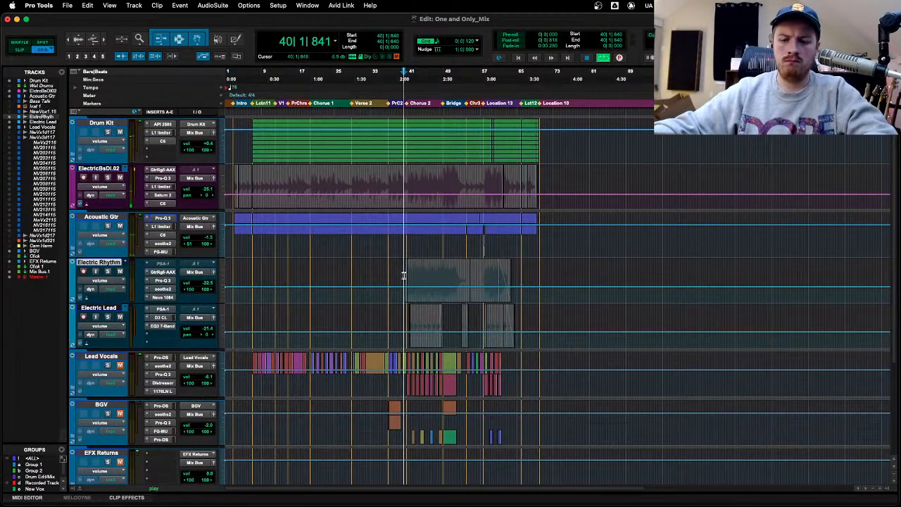
key(super+equal)
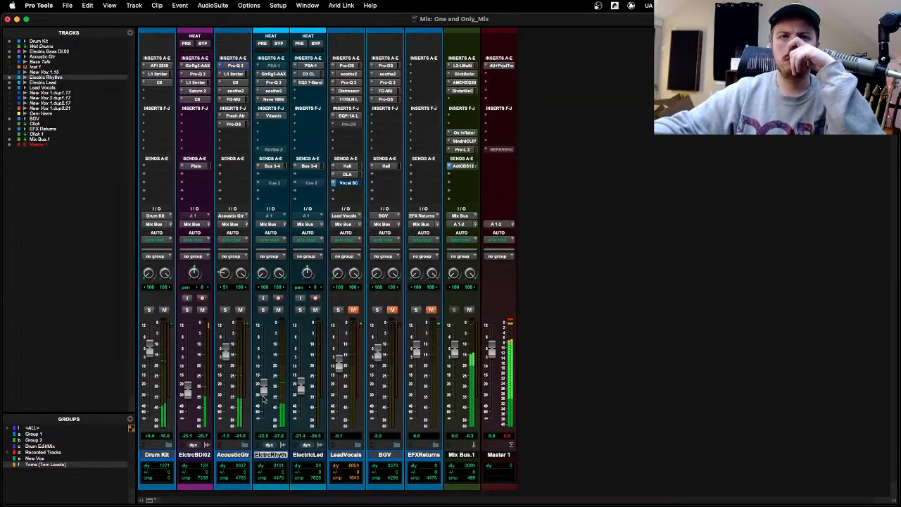
drag(299, 388, 299, 393)
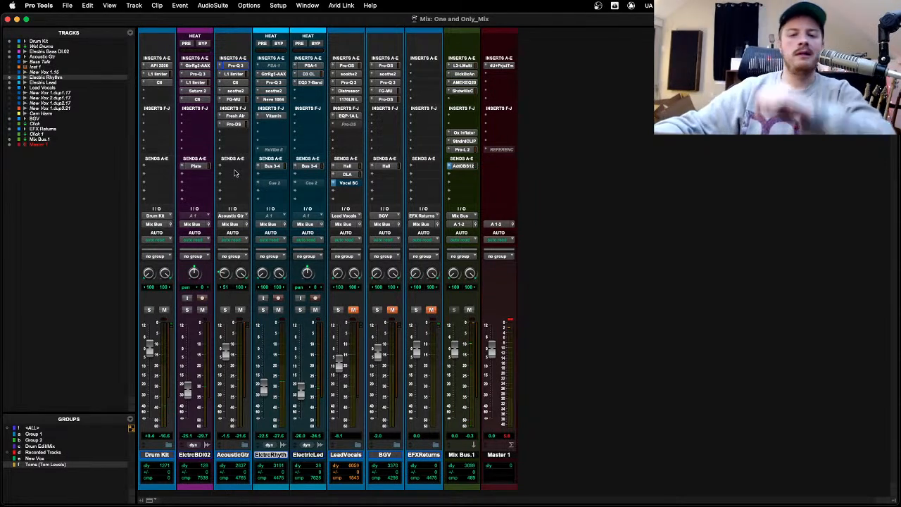
Step: Remove the D3 CL and EQ3 7-Band inserts from the Electric Lead track
click(295, 75)
click(303, 43)
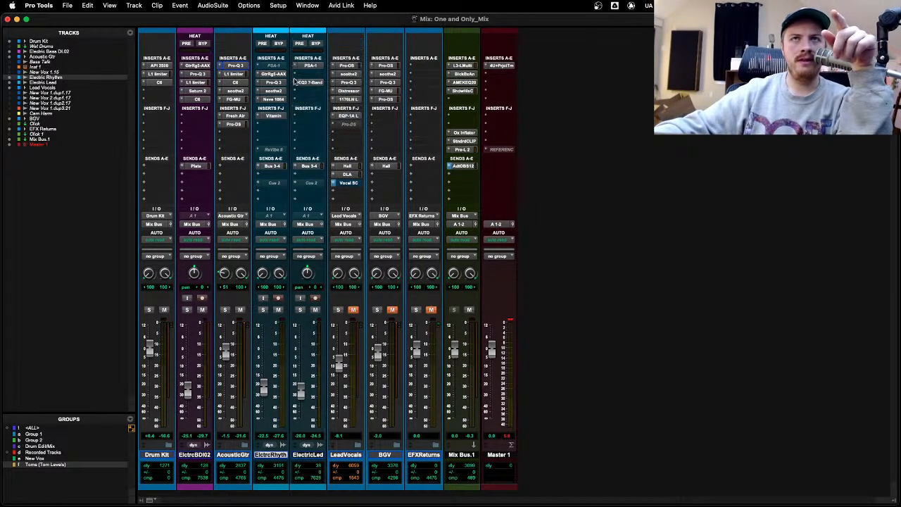
click(296, 83)
click(301, 55)
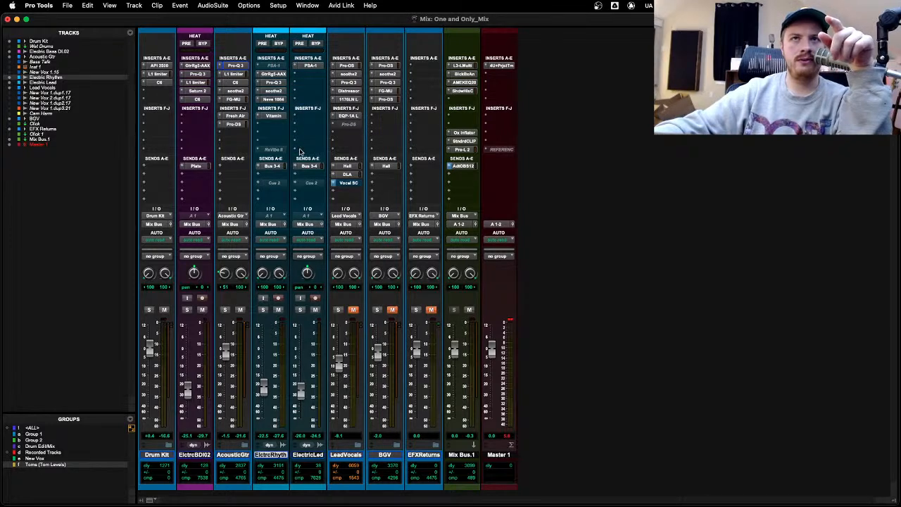
Step: Add the H-Delay (mono/stereo) plug-in to an empty lower insert slot on the Electric Lead track
click(302, 141)
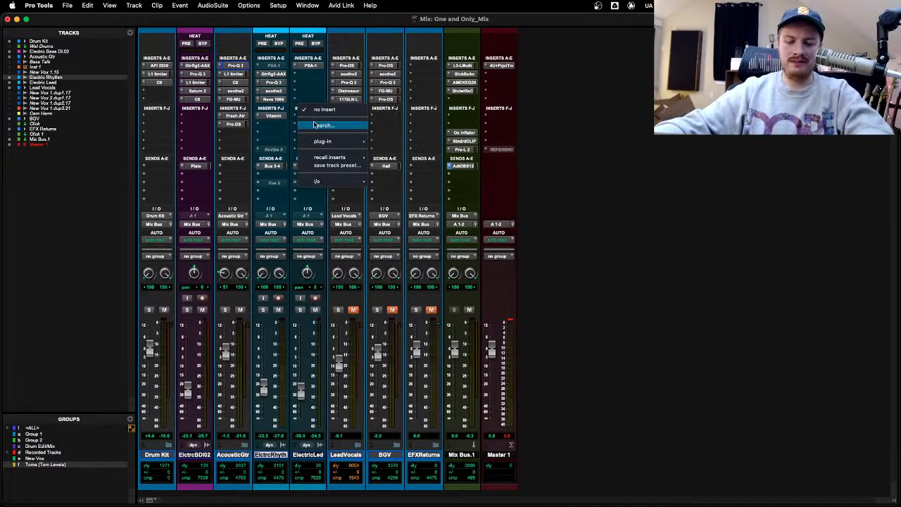
click(315, 125)
text(h-de)
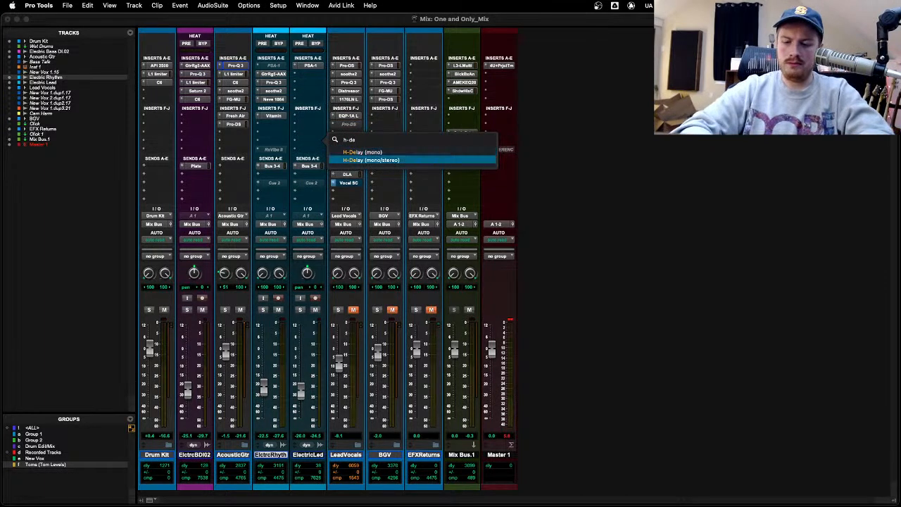
key(Return)
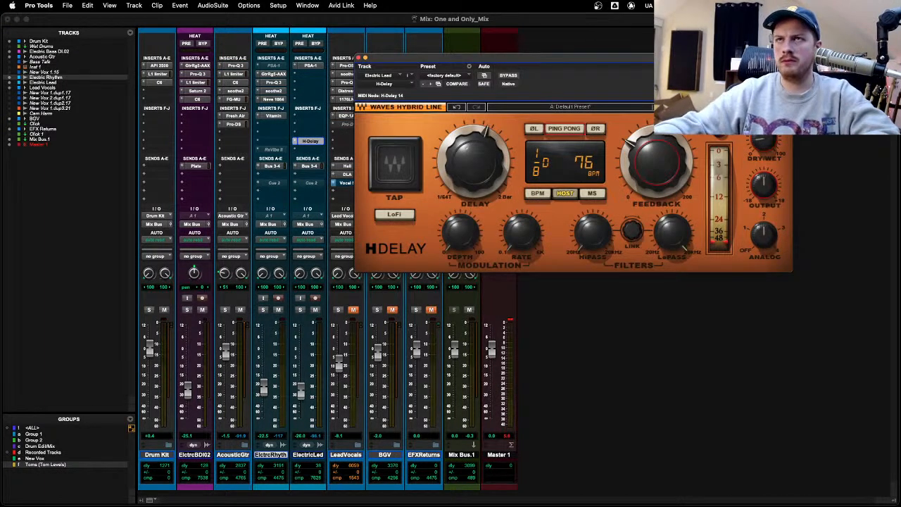
Step: Enable ping pong and a 1/4 delay time in H-Delay, and play the Electric Lead track soloed
click(566, 128)
drag(486, 172, 486, 155)
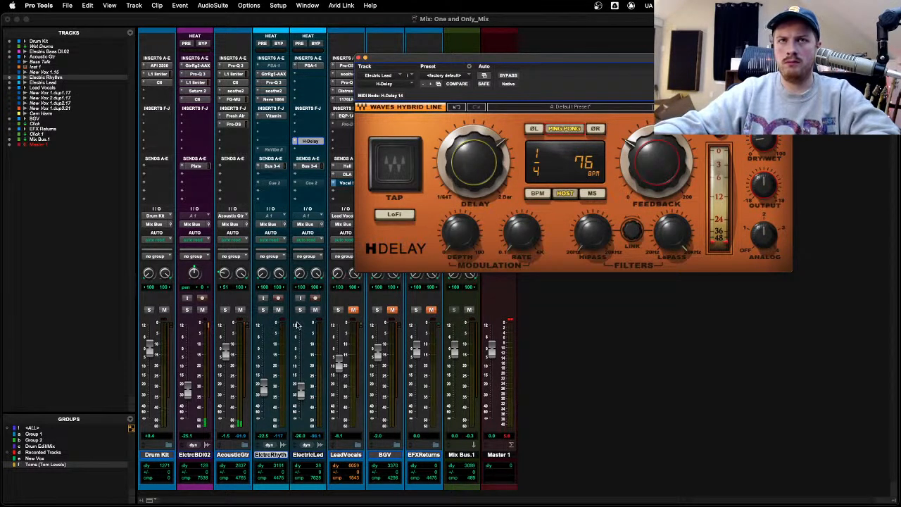
key(space)
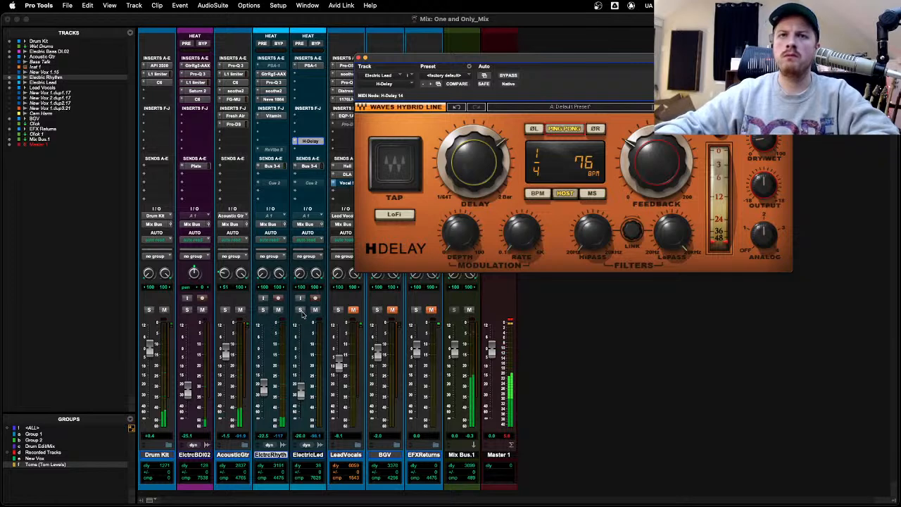
click(300, 310)
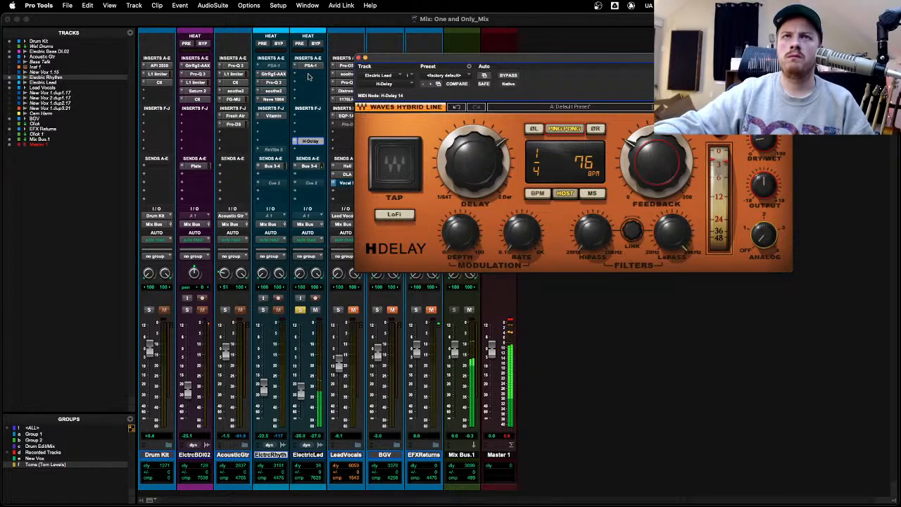
click(362, 57)
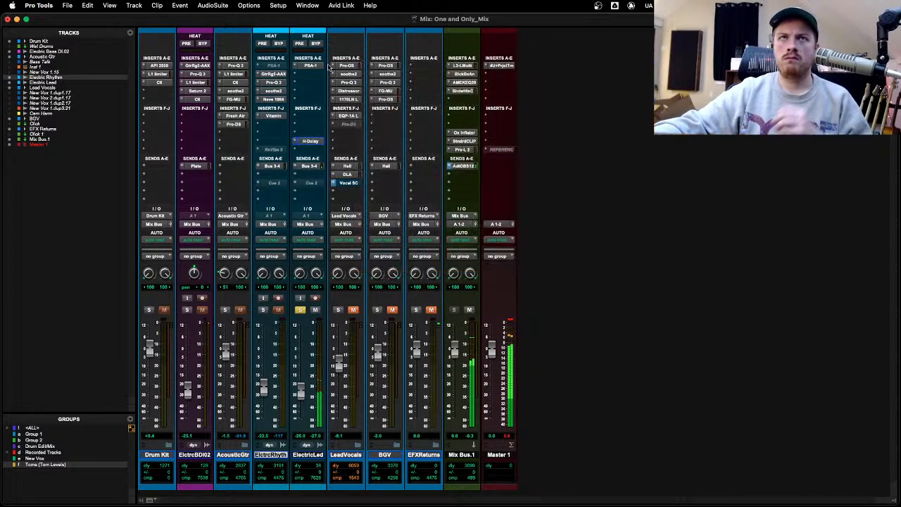
Step: Insert FabFilter Pro-Q 3 (mono) on the Electric Lead track directly after PSA-1
click(303, 75)
text(pr)
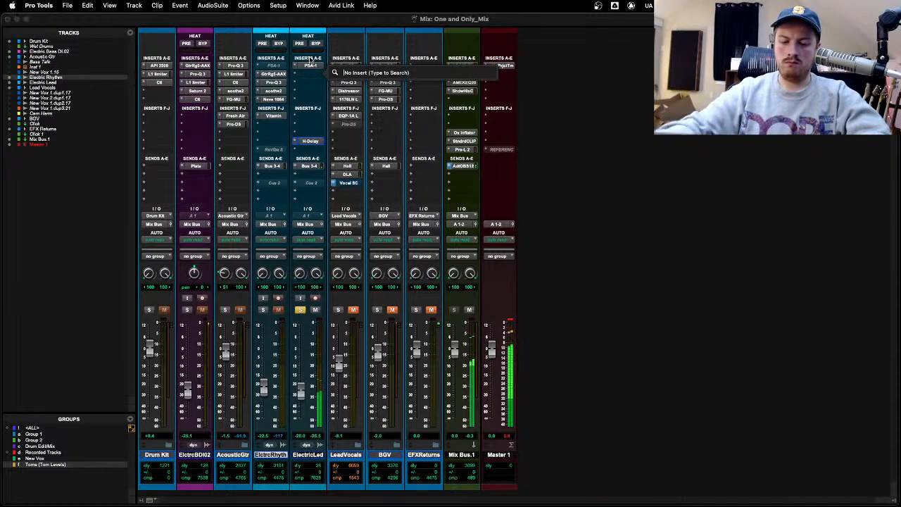
text(o)
key(Down)
key(Down)
key(Down)
key(Down)
key(Down)
key(Down)
key(Down)
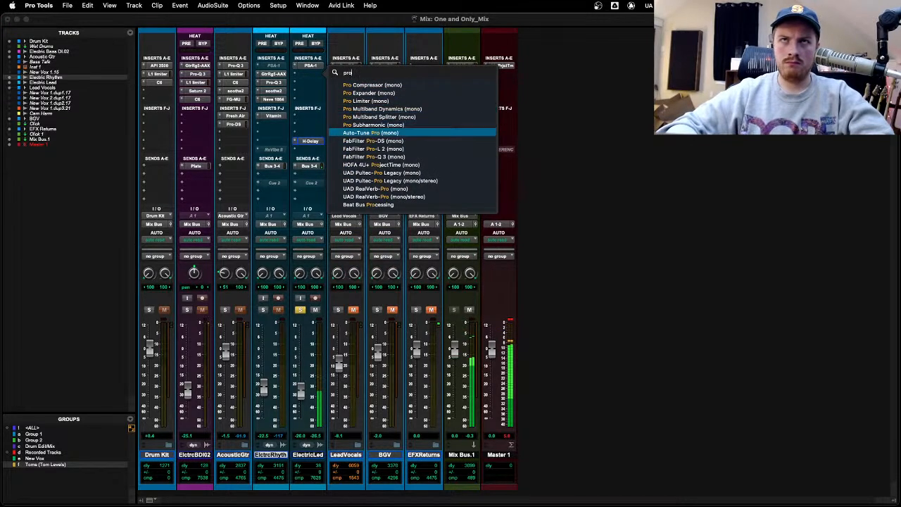
key(Down)
key(Down)
key(Return)
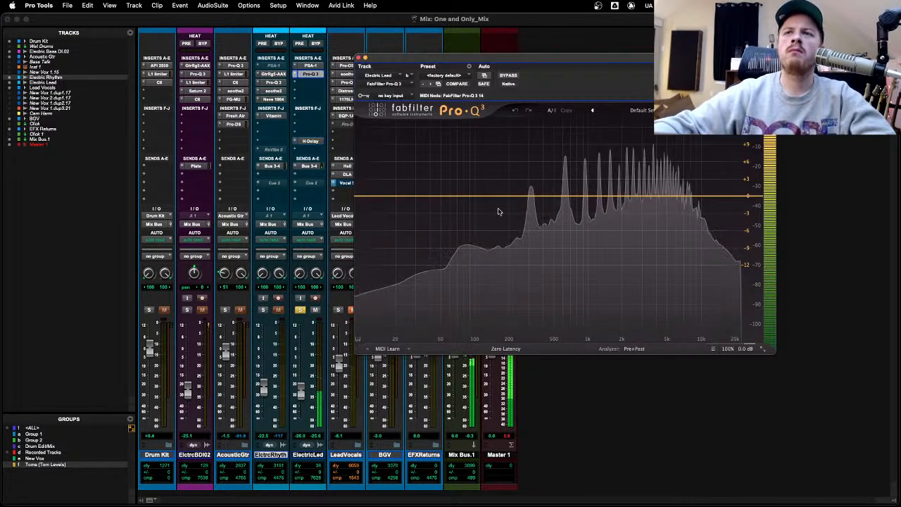
Step: Add a 72 dB/oct low cut at about 143 Hz in the Electric Lead's Pro-Q 3
click(366, 195)
click(385, 181)
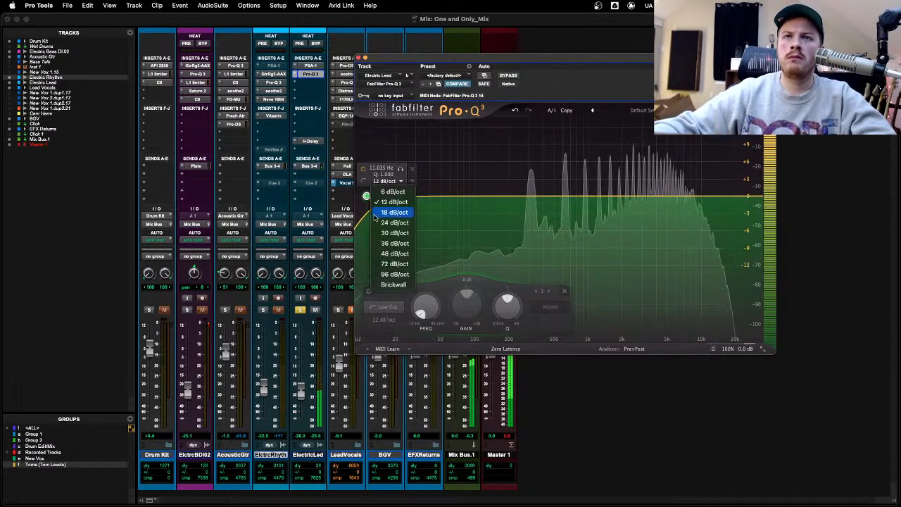
click(384, 266)
drag(366, 198, 494, 201)
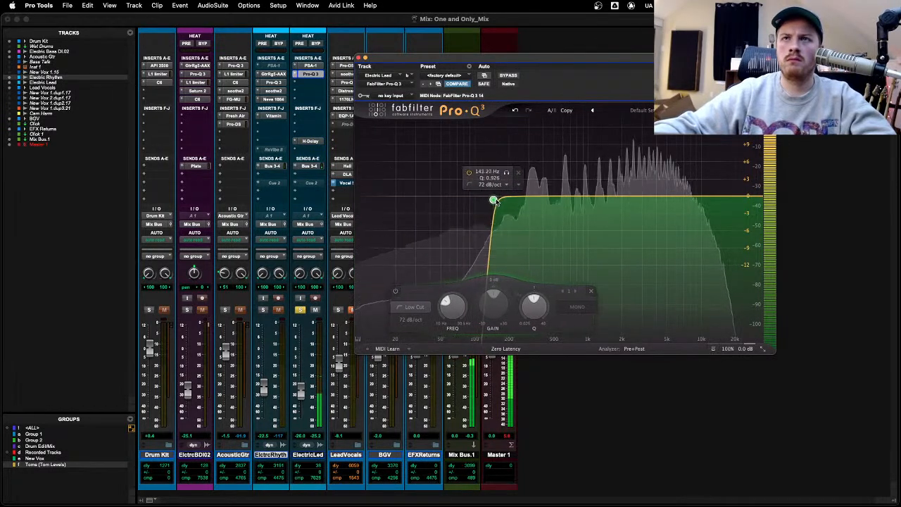
Step: Add a 30 dB/oct high cut at about 13 kHz in the Electric Lead's Pro-Q 3
click(752, 197)
click(718, 180)
click(757, 200)
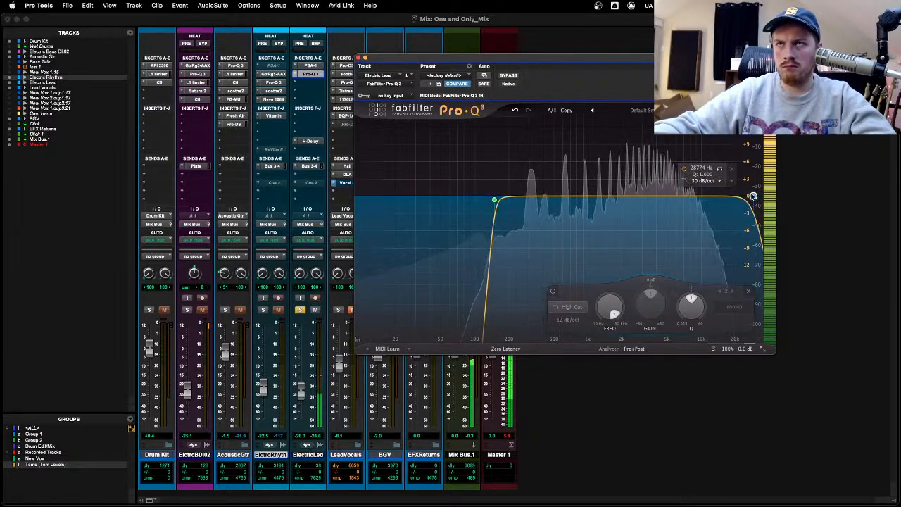
drag(754, 197, 716, 196)
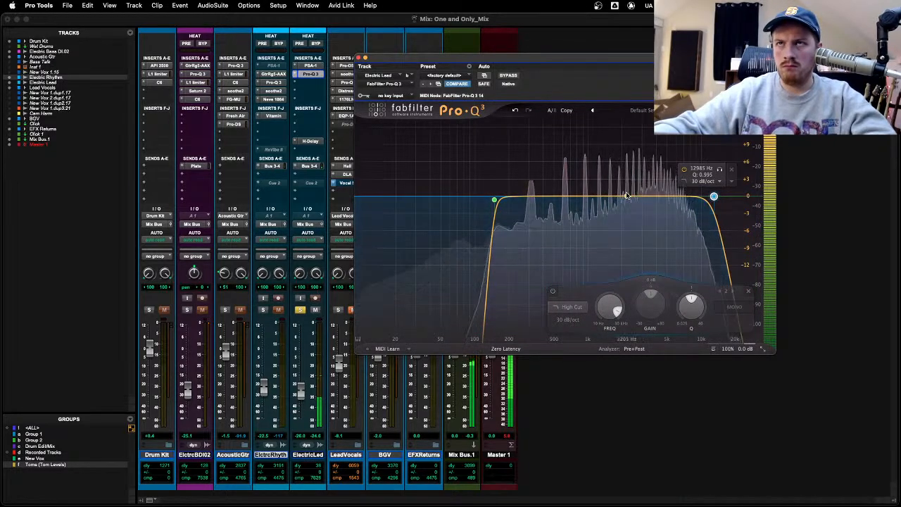
Step: Sweep a soloed narrow bell band with Q 4.648 to about 1.7 kHz and cut it by 2.21 dB
drag(626, 197, 625, 174)
scroll(626, 173, up, 5)
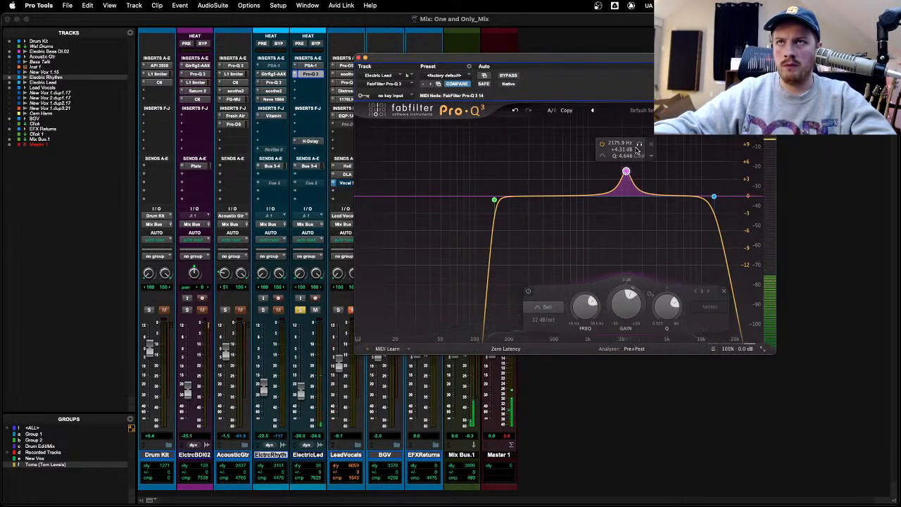
mouse_move(640, 144)
mouse_down()
mouse_move(619, 144)
mouse_move(655, 148)
mouse_move(624, 143)
mouse_up()
drag(614, 301, 609, 330)
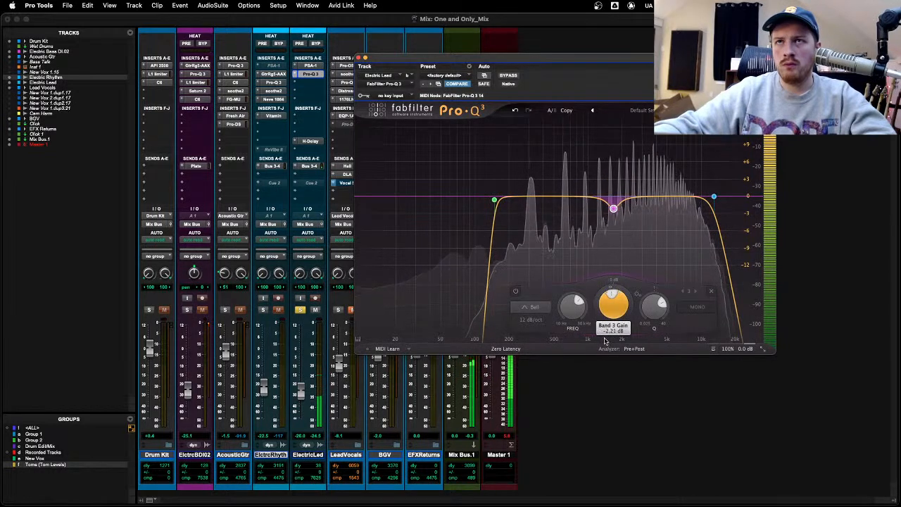
Step: Add a second narrow bell cut of about 2 dB just above the first one and close the equalizer
drag(558, 196, 652, 155)
scroll(559, 171, up, 5)
scroll(633, 316, down, 6)
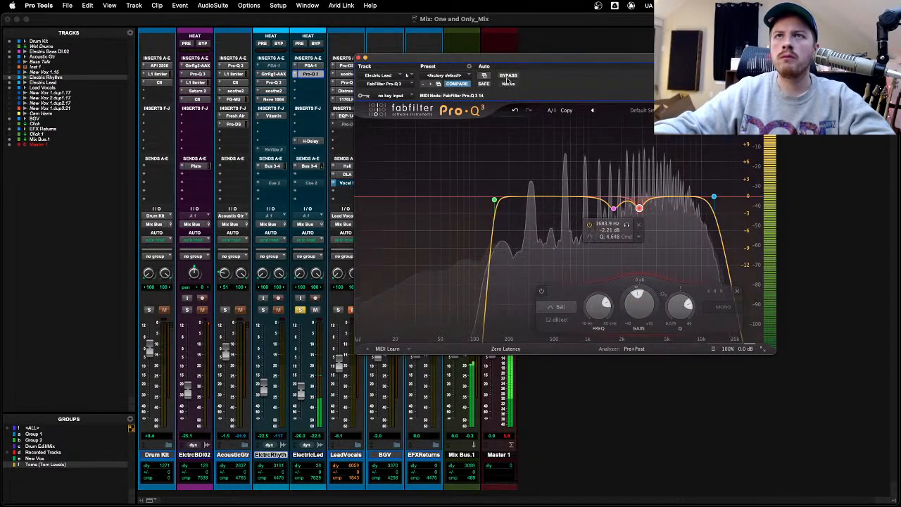
click(358, 57)
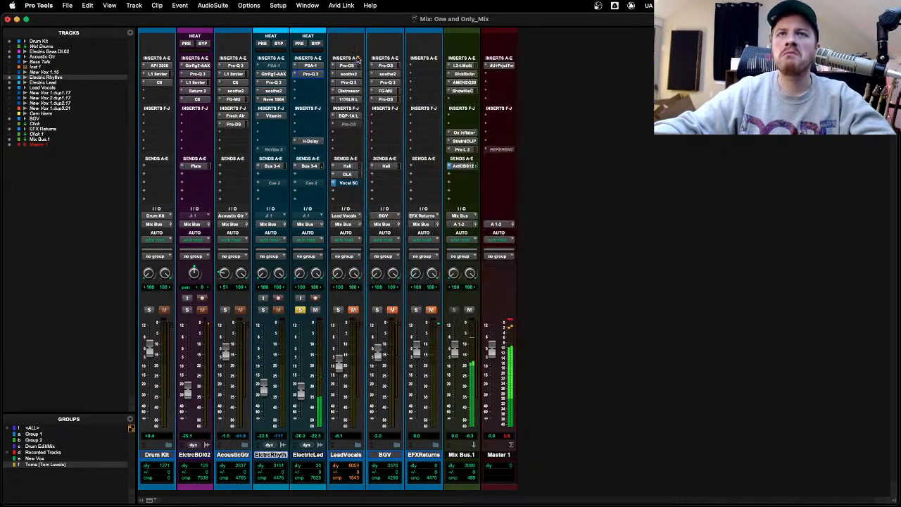
Step: Insert soothe2 on the Electric Lead track in the slot after its Pro-Q 3
click(309, 75)
click(309, 74)
click(310, 73)
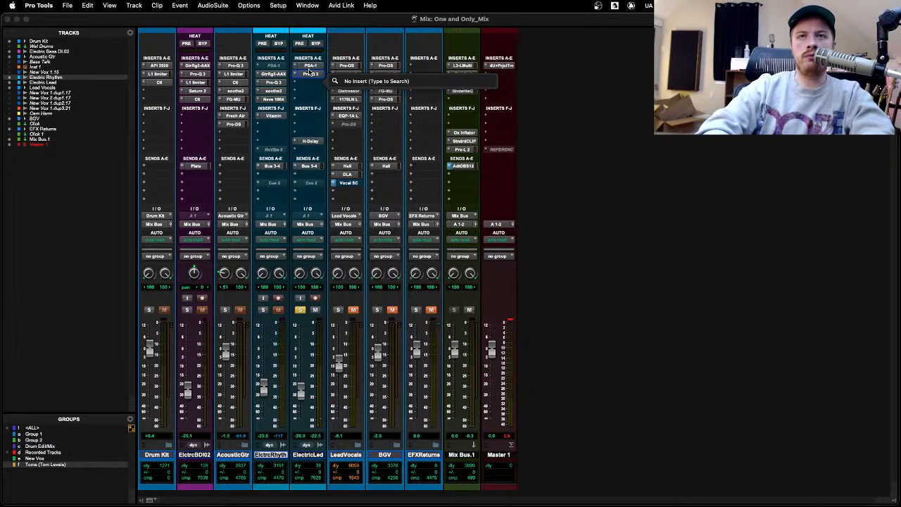
text(soothe)
key(Return)
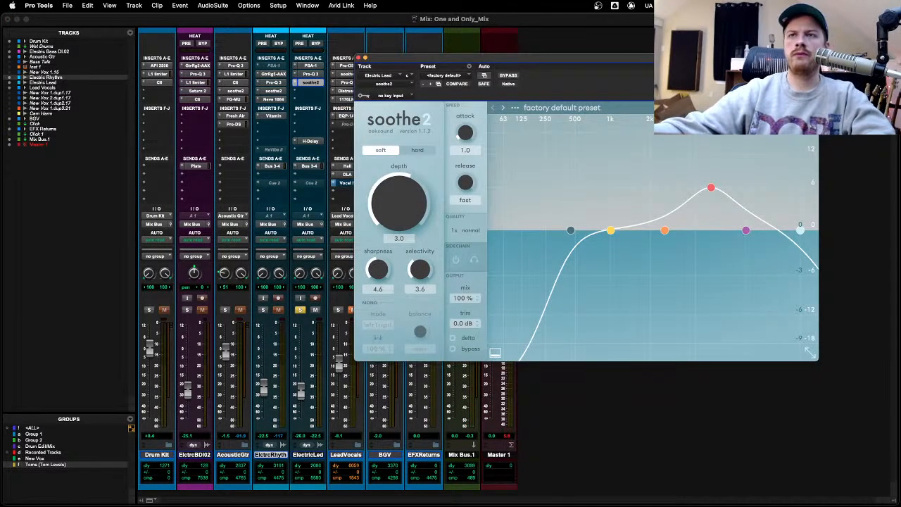
Step: Play the soloed lead and raise soothe2's low cut to about 832 Hz with the steepest slope
key(space)
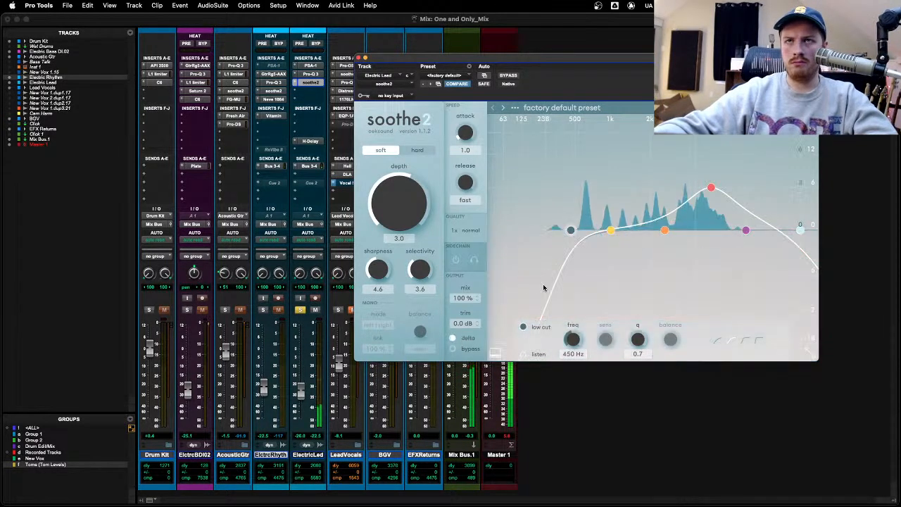
drag(570, 231, 601, 233)
click(759, 340)
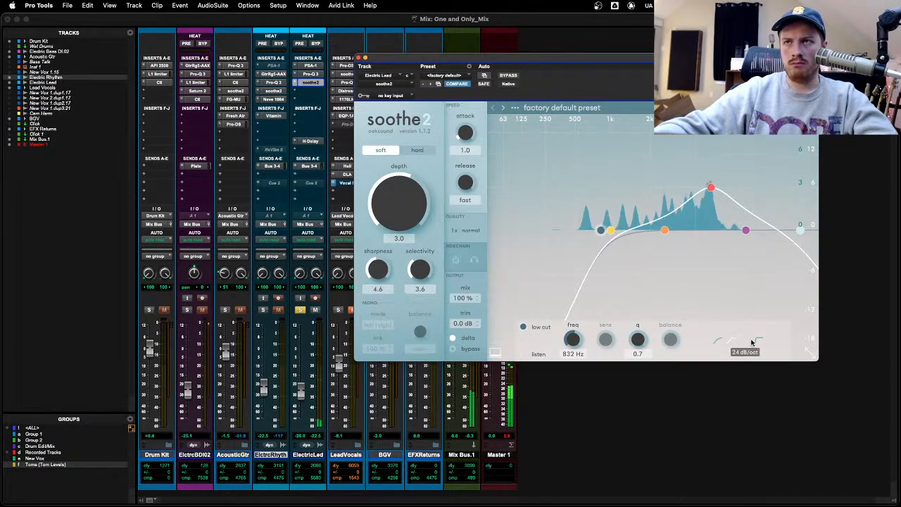
Step: Focus soothe2's band 3 at about 3.6 kHz with 12 dB sensitivity and Q 3.2, and set a steepest-slope high cut at about 6.5 kHz
drag(707, 188, 689, 153)
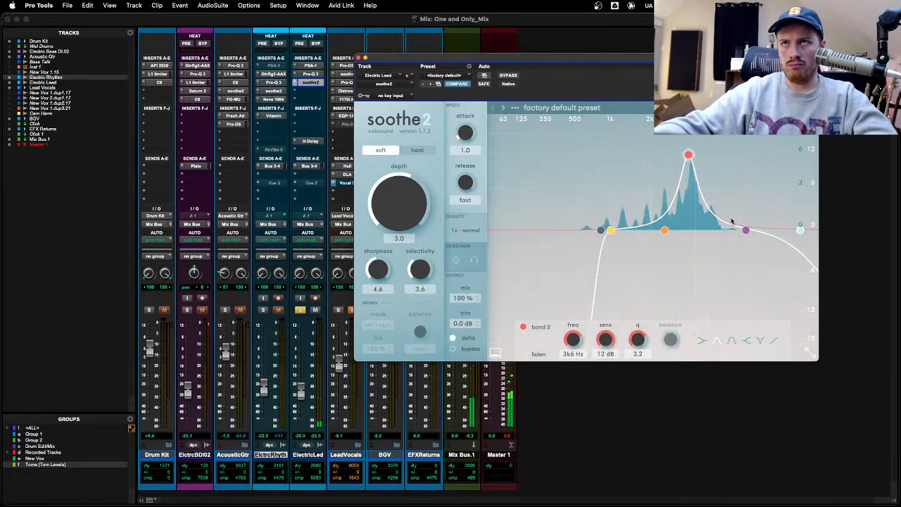
drag(800, 230, 731, 230)
click(759, 340)
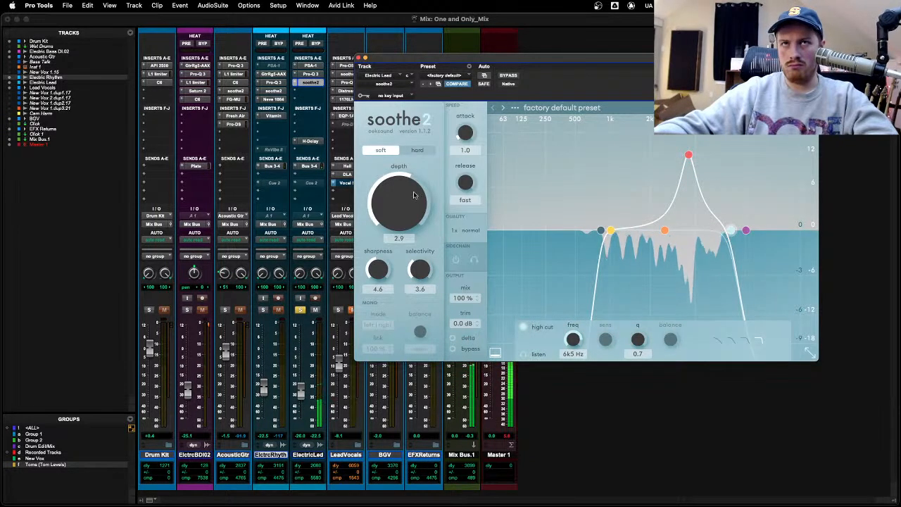
Step: Reduce soothe2's depth to about -2.4, move its low cut to about 1.5 kHz and close the plugin
drag(414, 195, 413, 214)
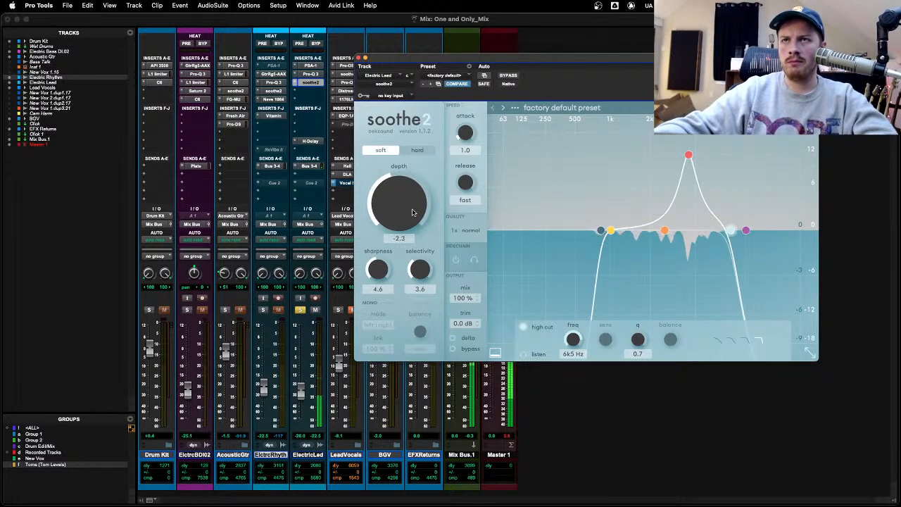
drag(601, 230, 636, 230)
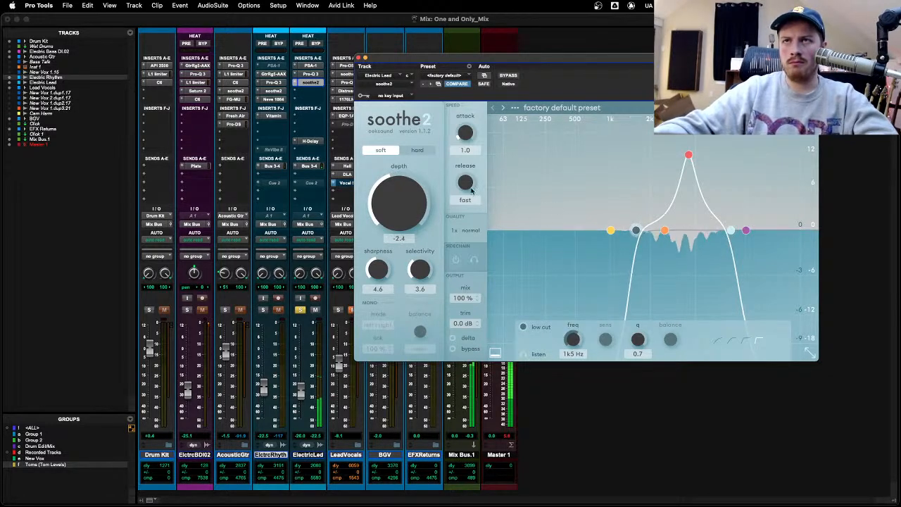
click(359, 57)
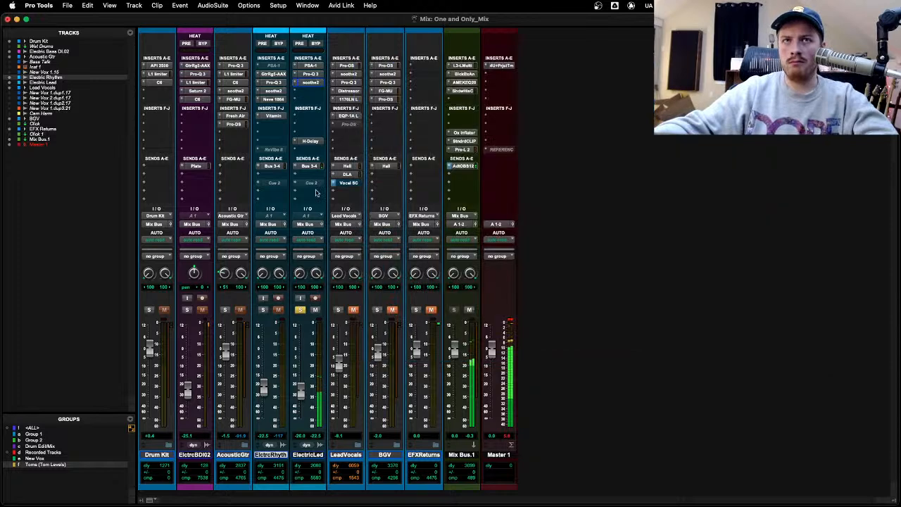
Step: Unsolo the Electric Lead and, against the full mix, lower it to -30.9 dB and the electric bass to -26.2 dB
click(300, 310)
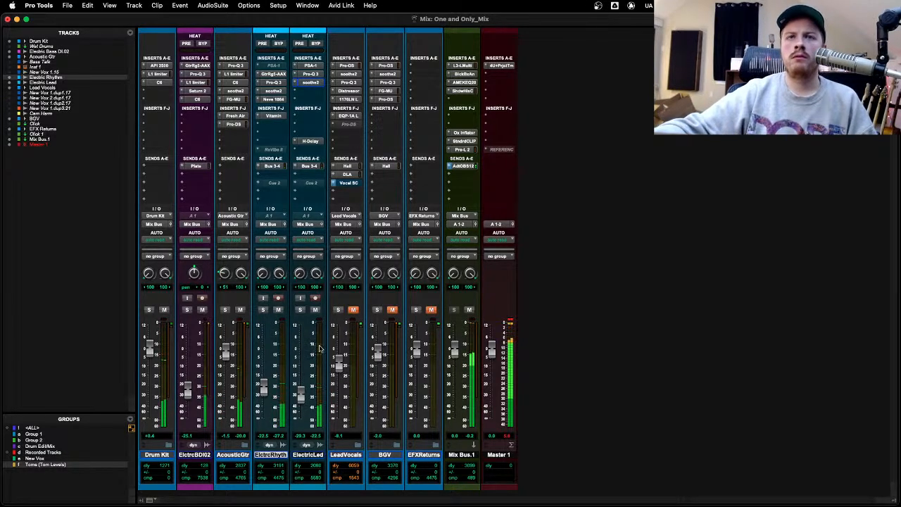
key(super+equal)
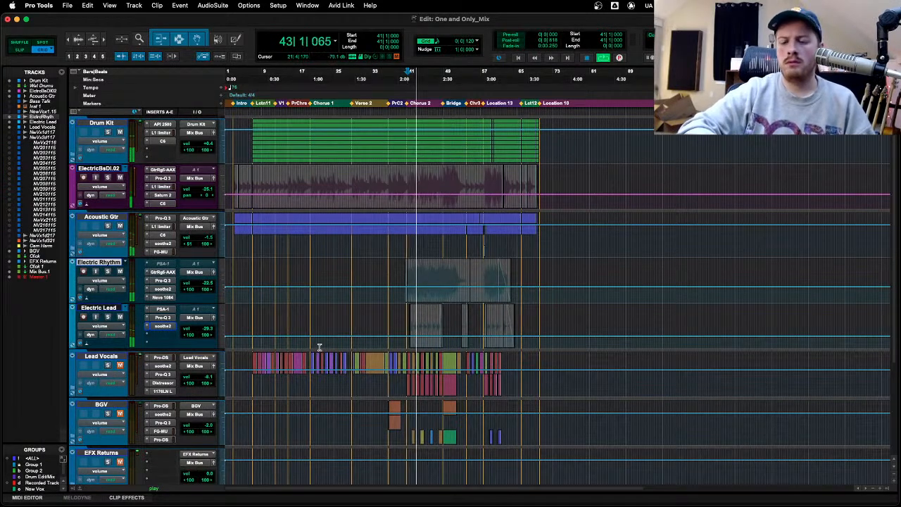
key(super+equal)
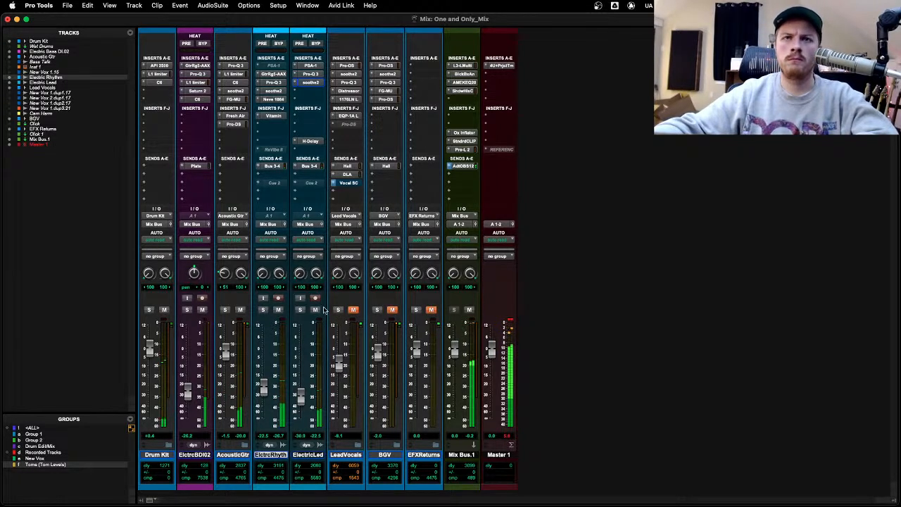
Step: Solo the Electric Lead and insert the stereo ReVibe II reverb in the slot after its H-Delay
click(301, 310)
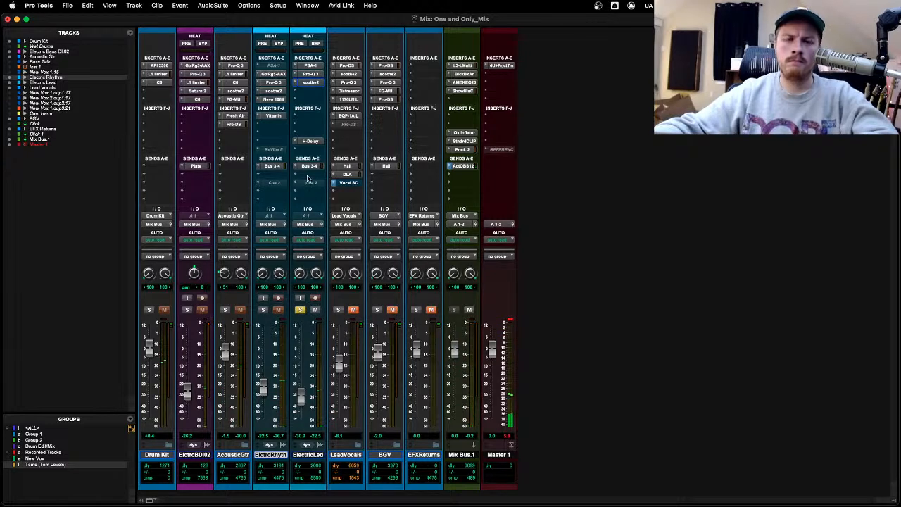
click(314, 150)
text(revibe)
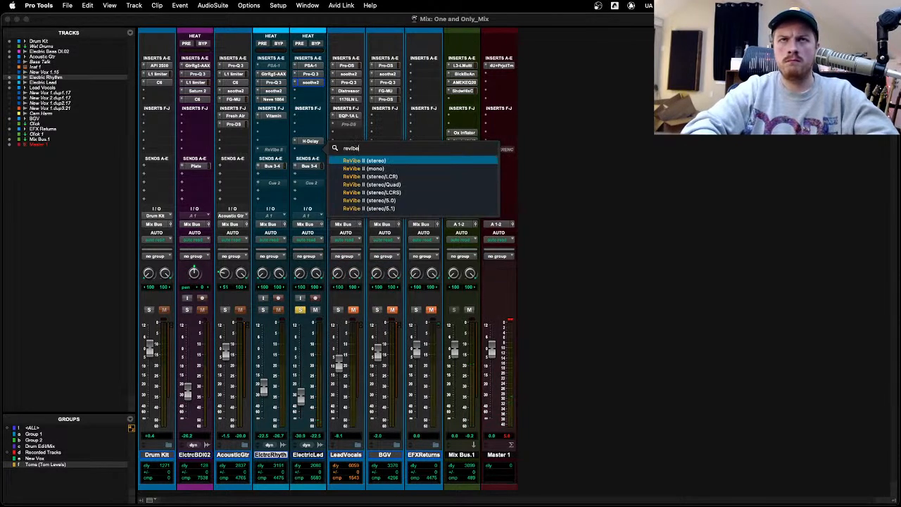
key(Escape)
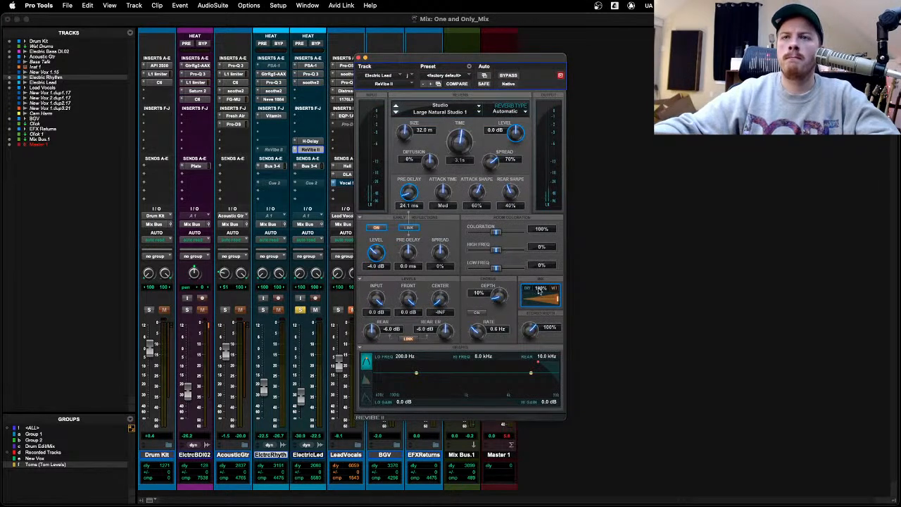
Step: Set the ReVibe II mix to 10% and choose Guitar Amp Spring 1 from the Springs category
drag(540, 291, 540, 317)
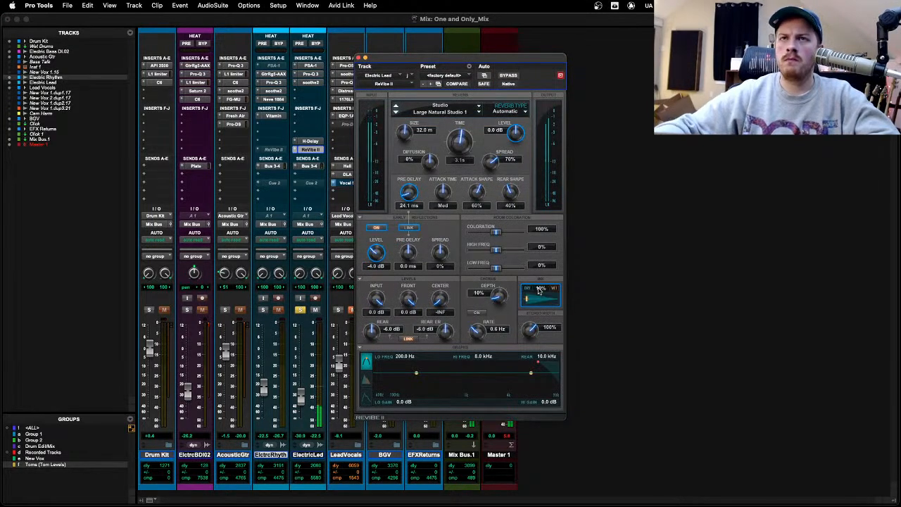
click(445, 111)
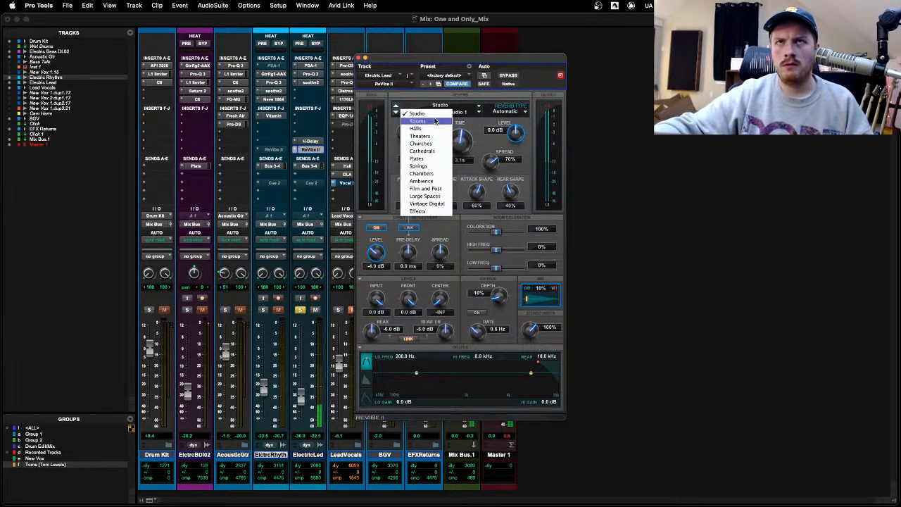
click(419, 166)
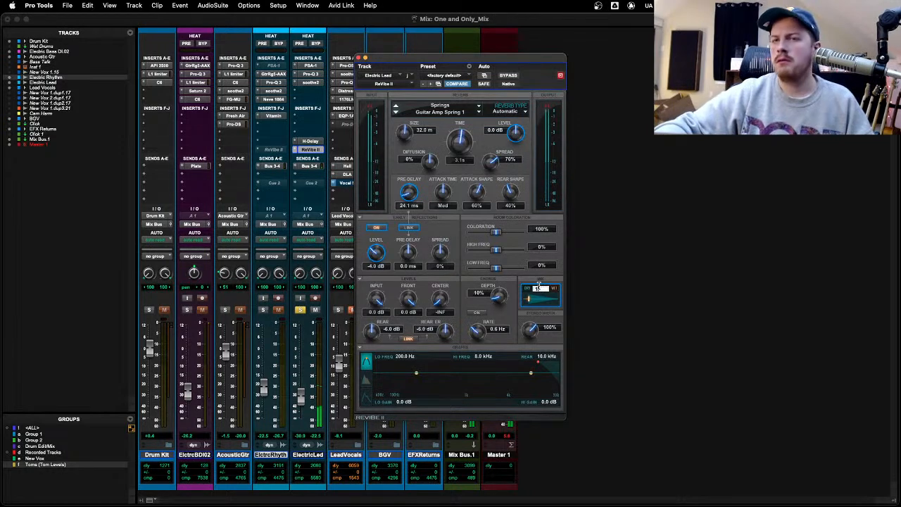
Step: Unsolo the Electric Lead, close its reverb and save the session
click(300, 311)
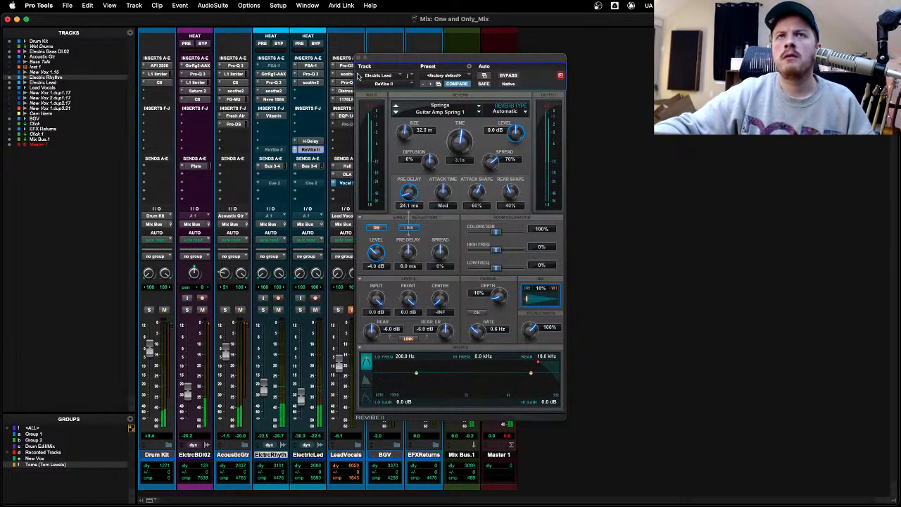
click(362, 58)
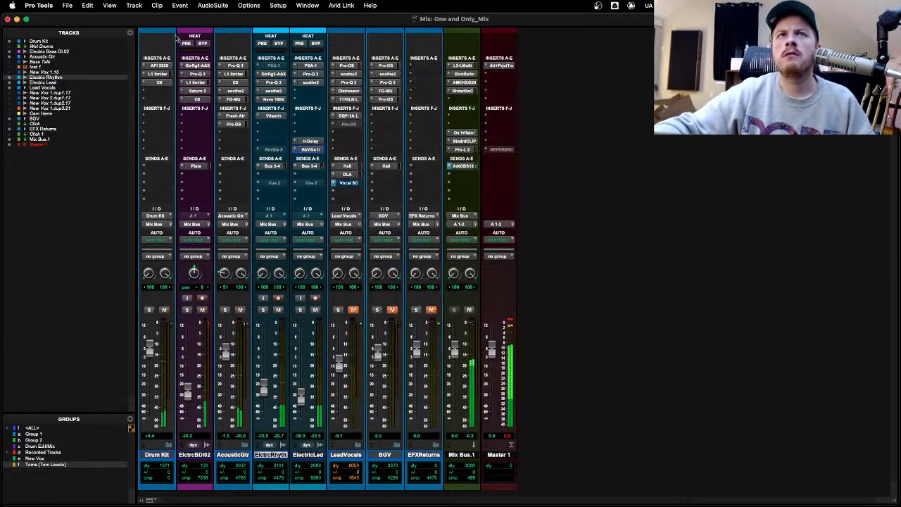
click(67, 6)
click(134, 84)
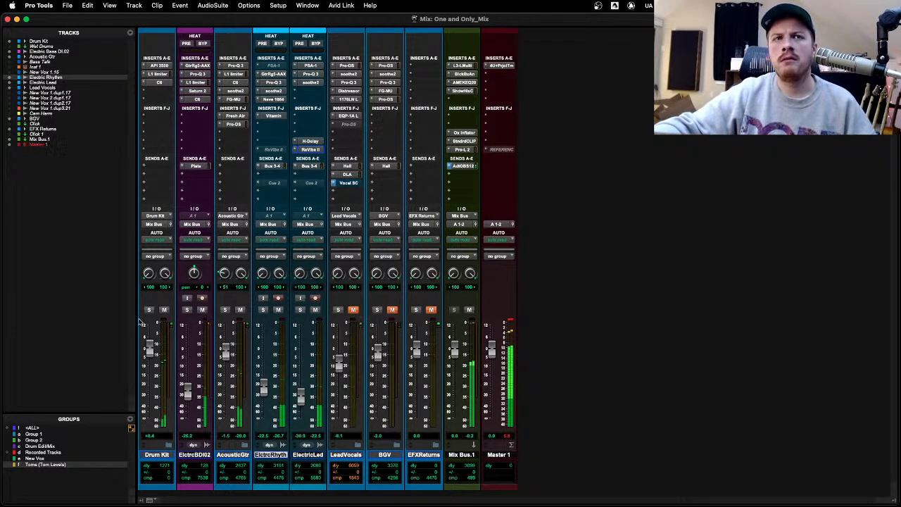
Step: Solo and expand the Drum Kit folder, and review the snare's Distressor and the drum bus's API 2500, L1 limiter and C6 while playing
click(149, 310)
click(169, 446)
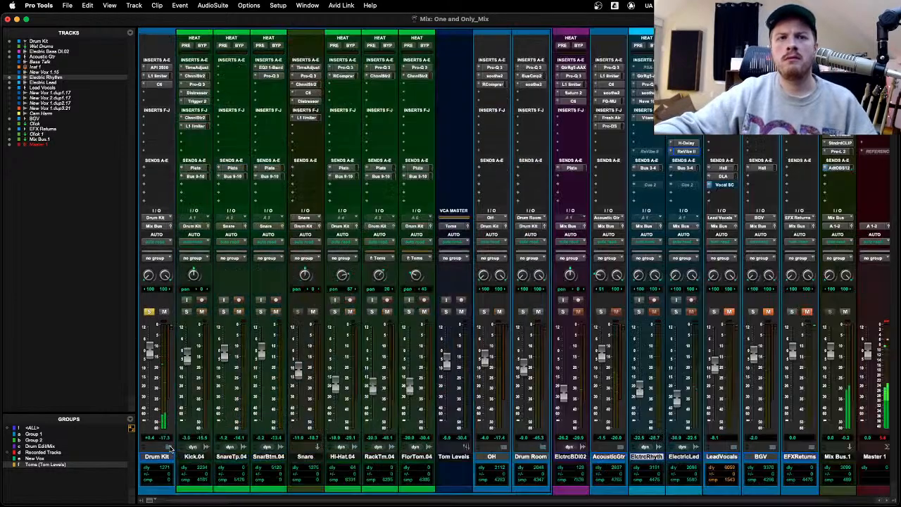
click(308, 102)
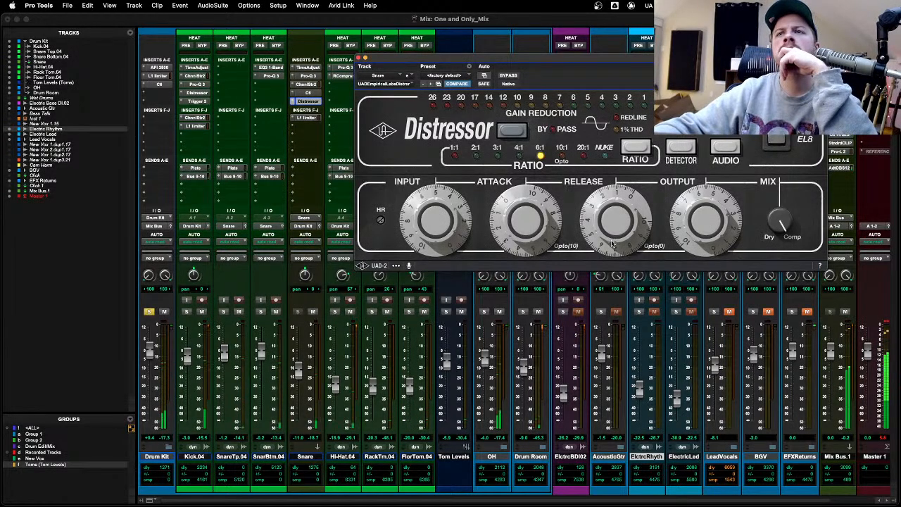
click(159, 68)
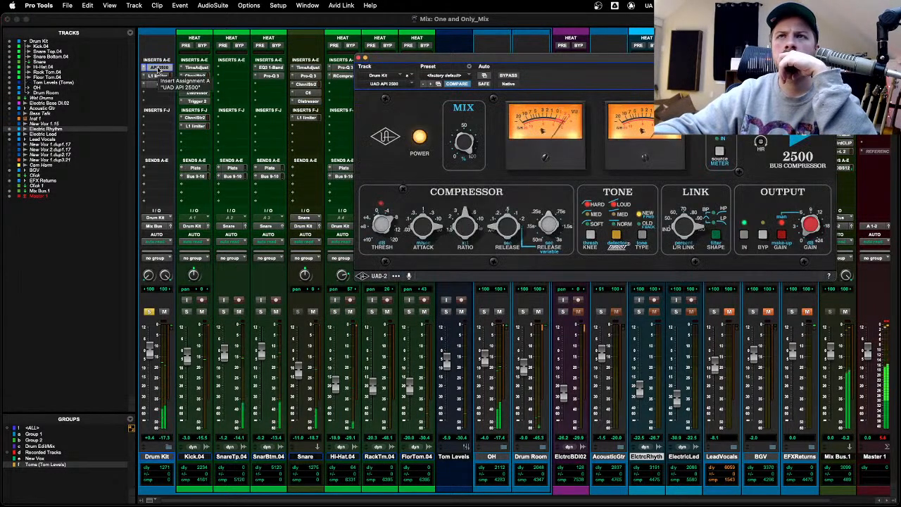
click(158, 75)
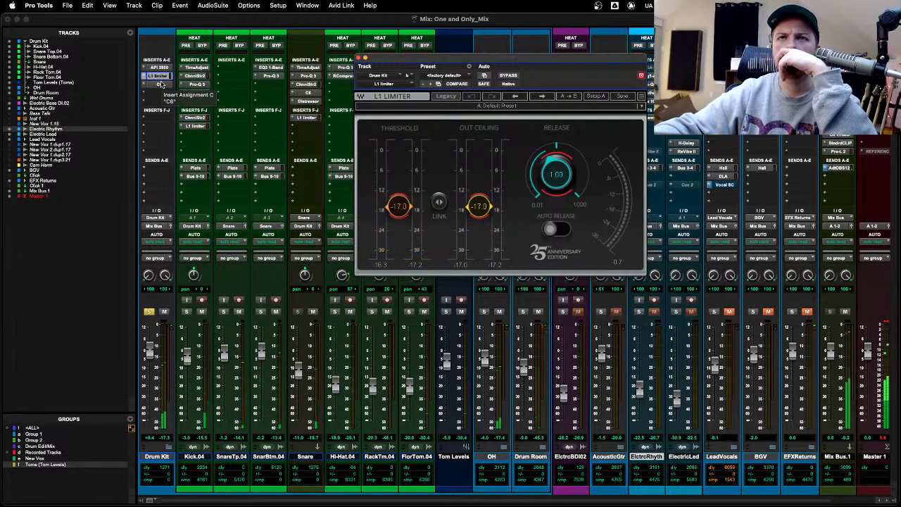
click(161, 84)
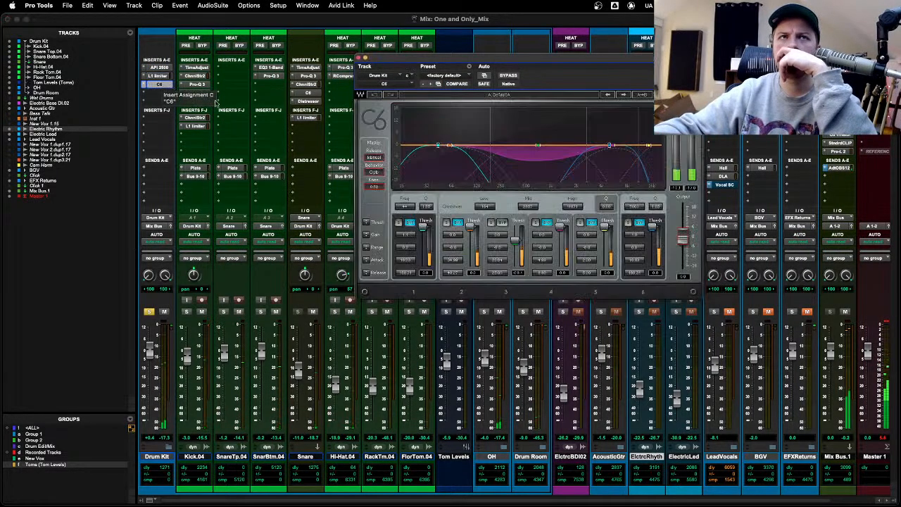
click(360, 57)
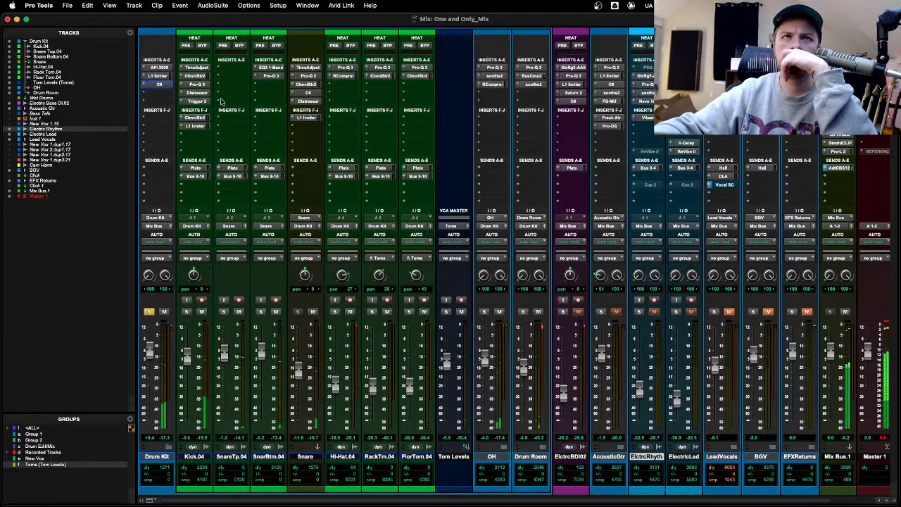
Step: Review the kick's second Channel Strip 2, and unsolo and collapse the Drum Kit folder
click(197, 93)
click(199, 118)
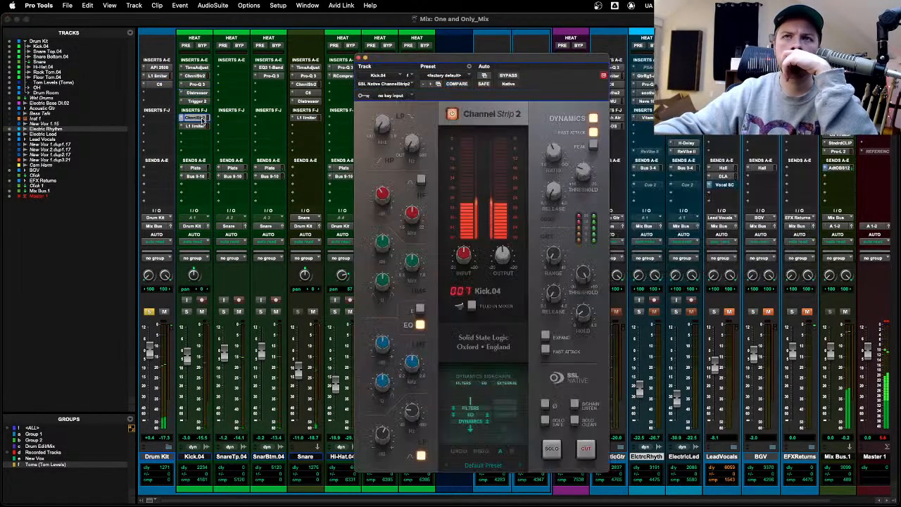
click(360, 57)
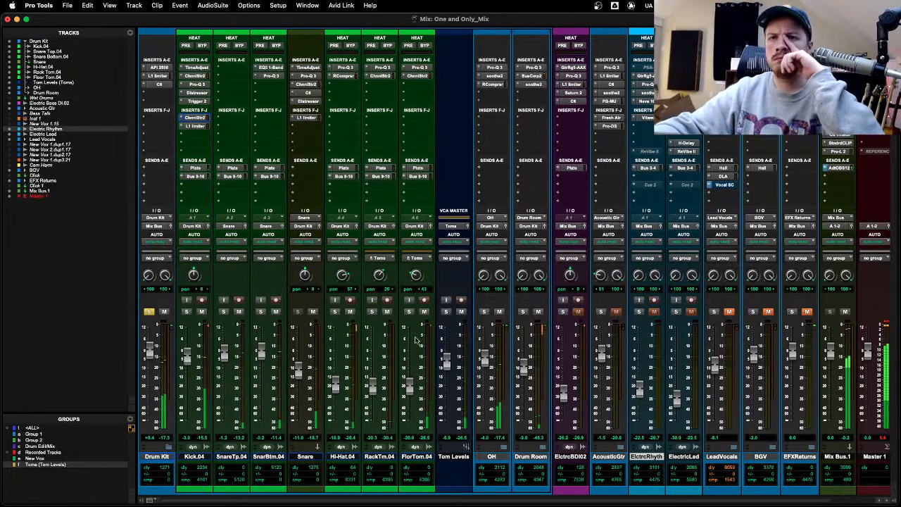
click(149, 311)
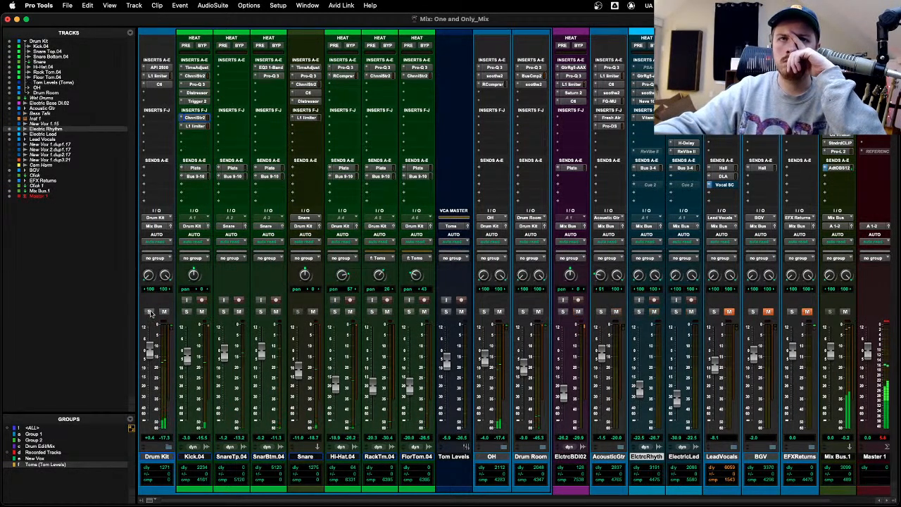
click(168, 451)
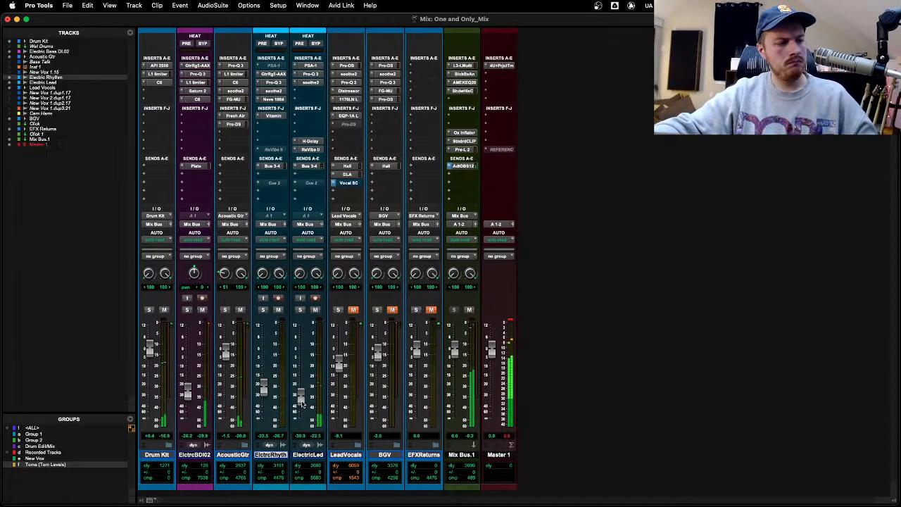
Step: Save the session, lower the Electric Lead to -32.2 dB, and unmute and expand the Lead Vocals folder
key(super+s)
click(354, 311)
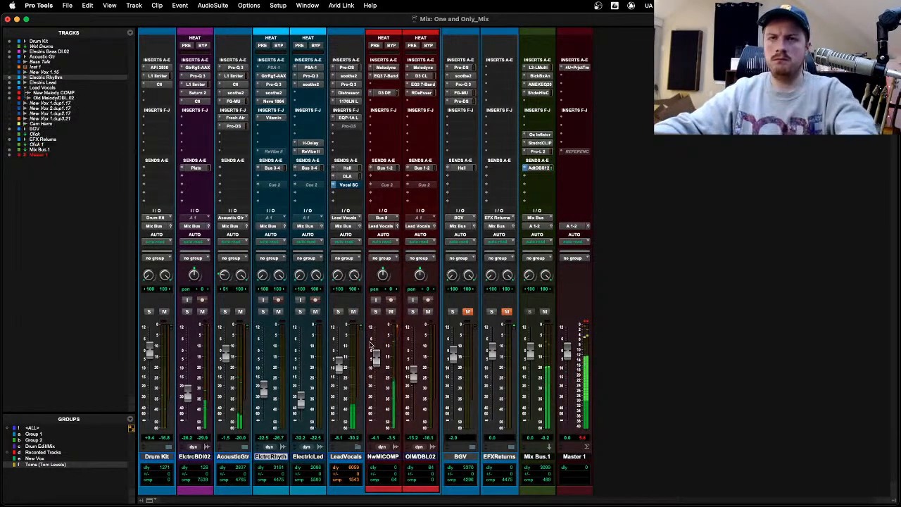
Step: Play from around bar 6, just before the first vocal clips, and solo the Lead Vocals
key(super+equal)
scroll(366, 296, down, 3)
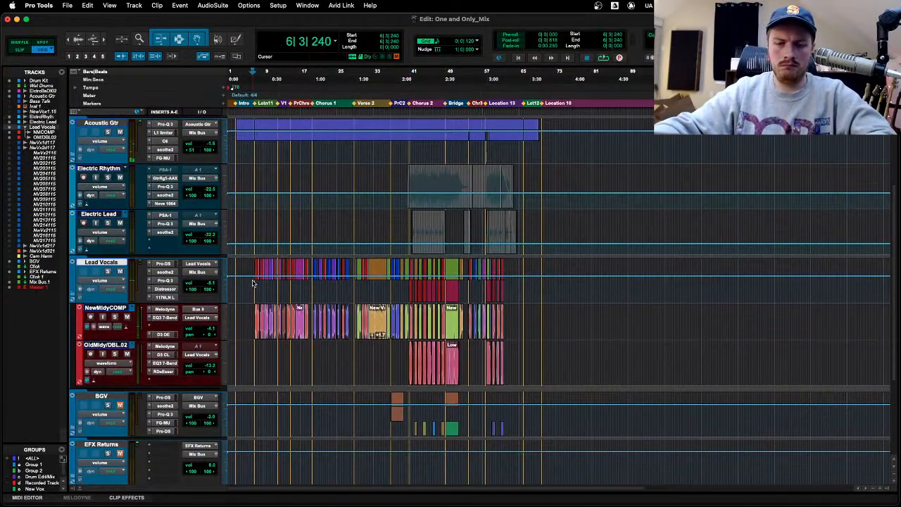
key(super+equal)
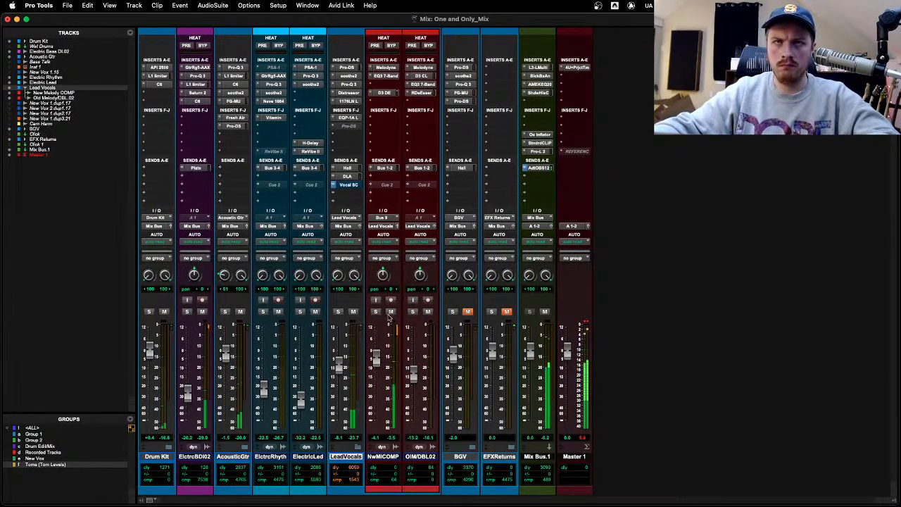
key(super+equal)
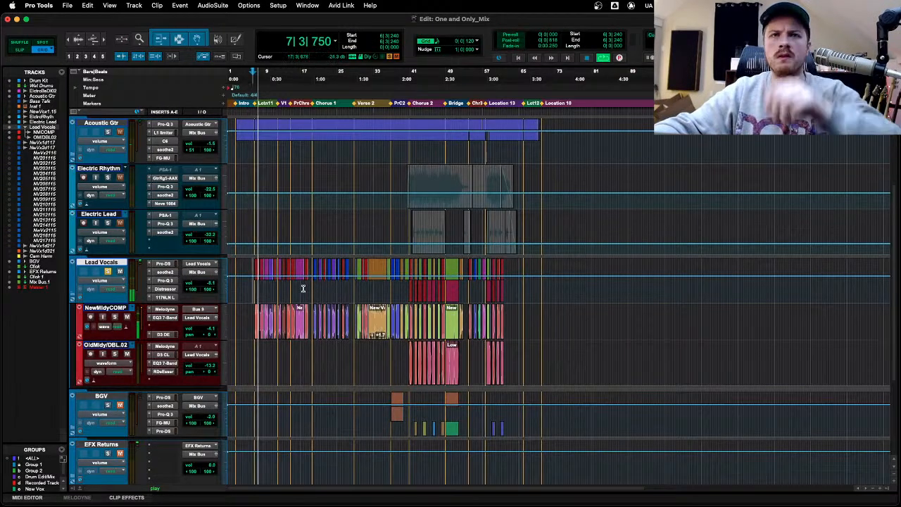
Step: Open Melodyne on the New Melody COMP track while playing from bar 6, and choose the Sibilant Balance tool
key(space)
click(250, 307)
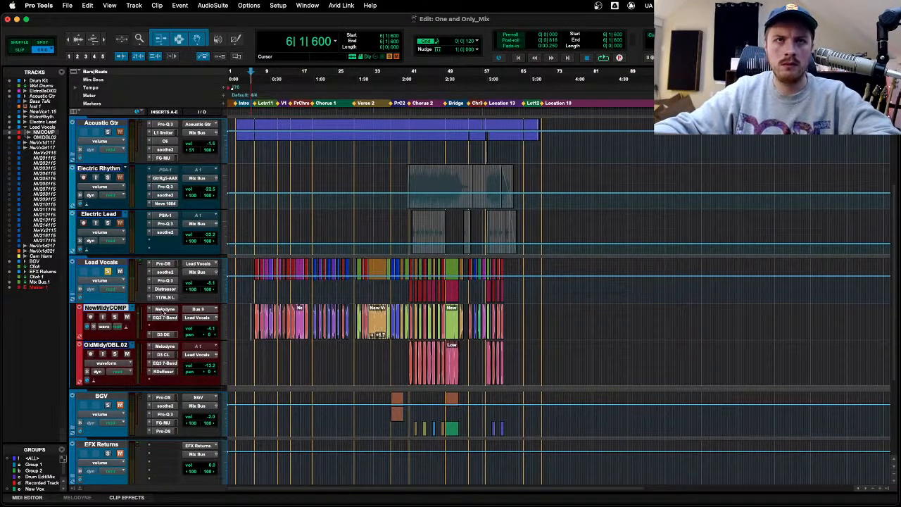
click(164, 312)
right_click(428, 243)
click(430, 235)
scroll(468, 245, right, 2)
right_click(467, 245)
click(505, 247)
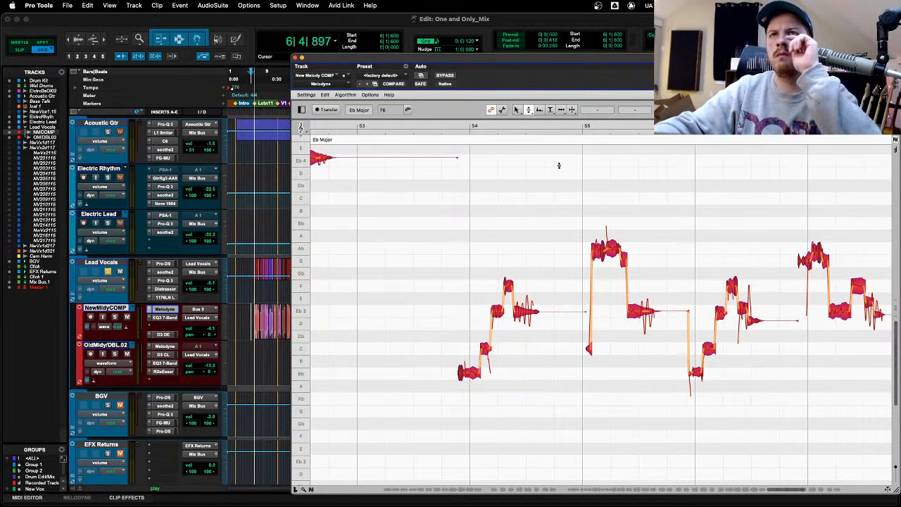
right_click(554, 196)
mouse_move(572, 198)
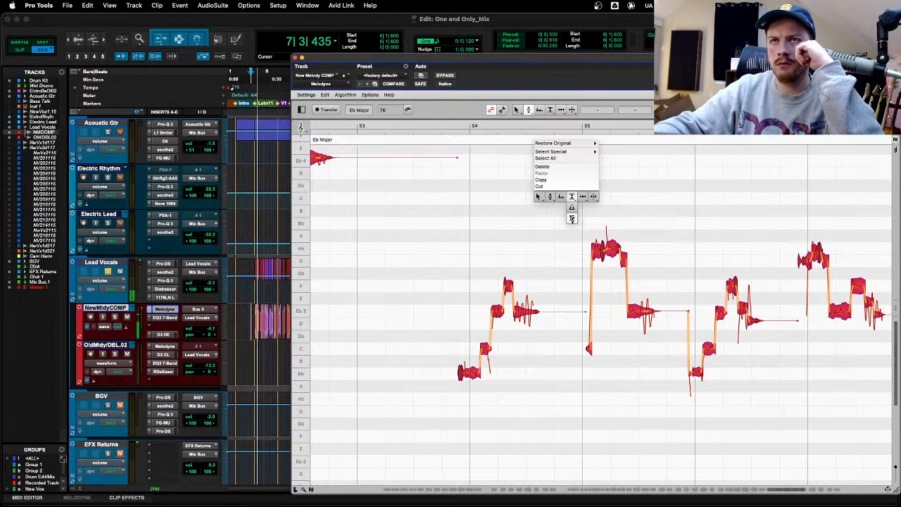
click(572, 219)
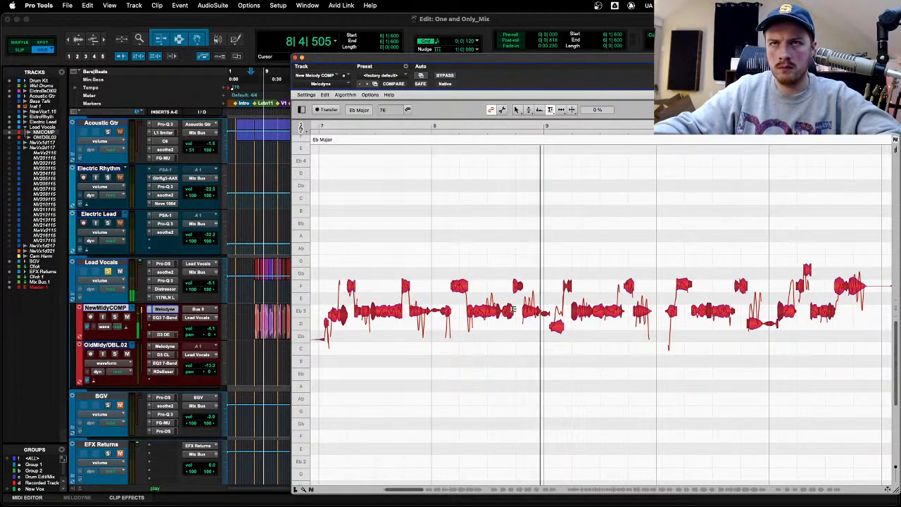
Step: Zoom in on the vocal notes around bar 8 in Melodyne, and lower their sibilant balance to -77 %
right_click(479, 288)
click(480, 288)
right_click(479, 288)
click(481, 310)
click(525, 324)
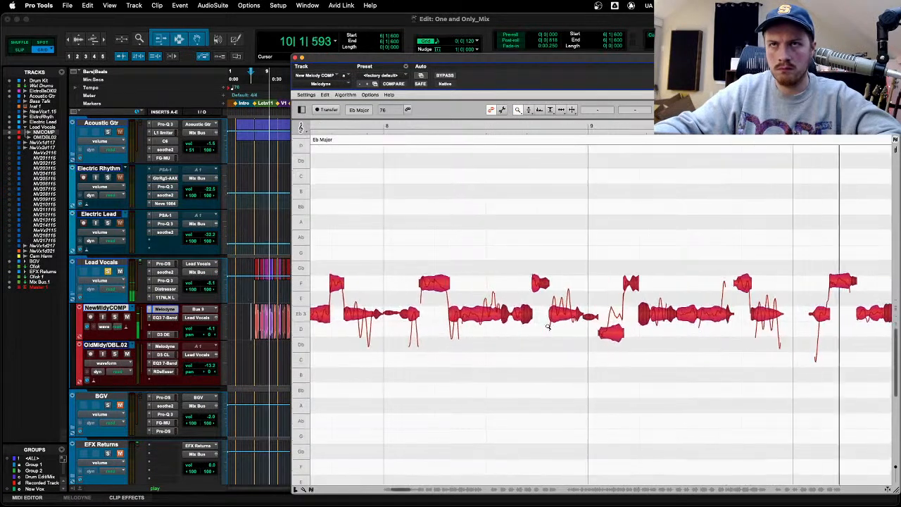
right_click(544, 249)
mouse_move(581, 305)
click(581, 327)
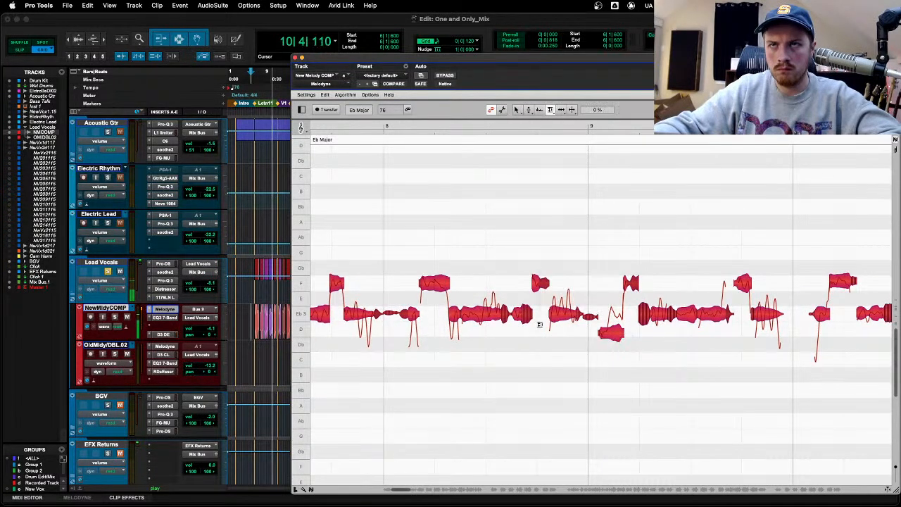
drag(528, 331, 528, 350)
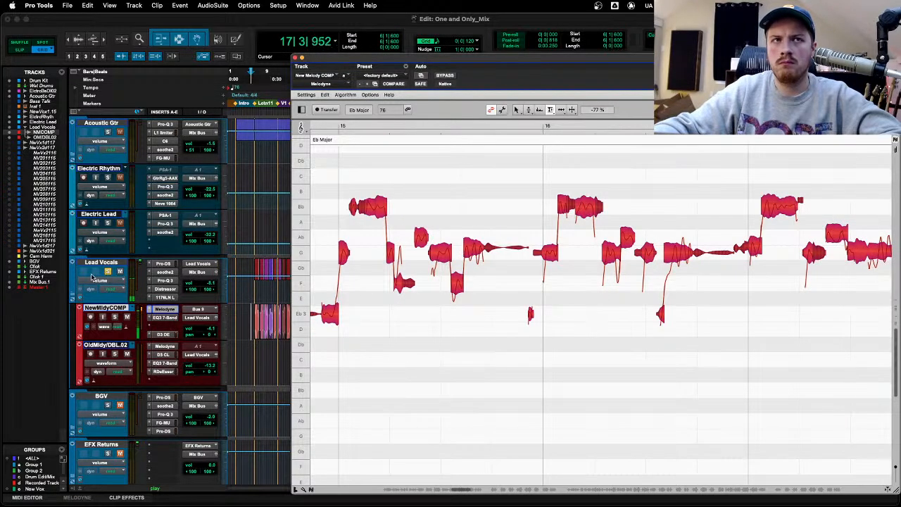
Step: Close Melodyne and, in the Mix window, unmute, solo and expand the EFX Returns folder
click(294, 57)
key(super+equal)
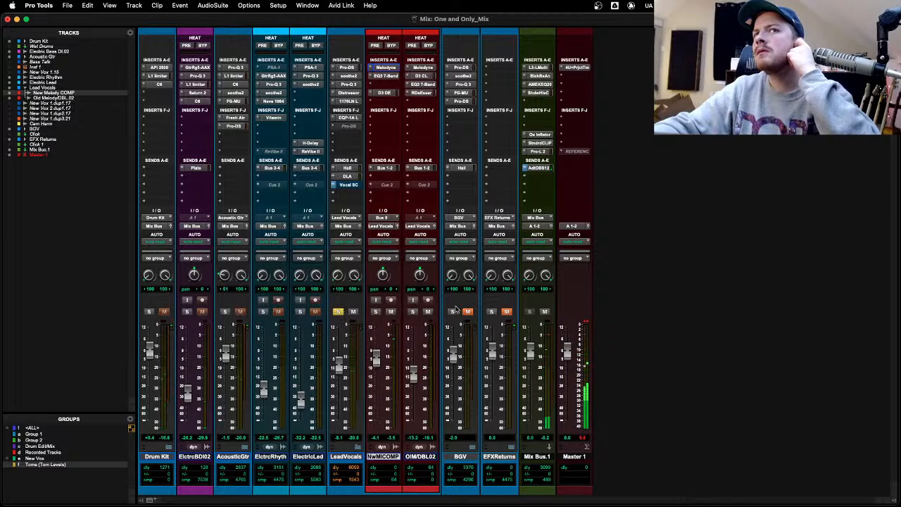
click(507, 311)
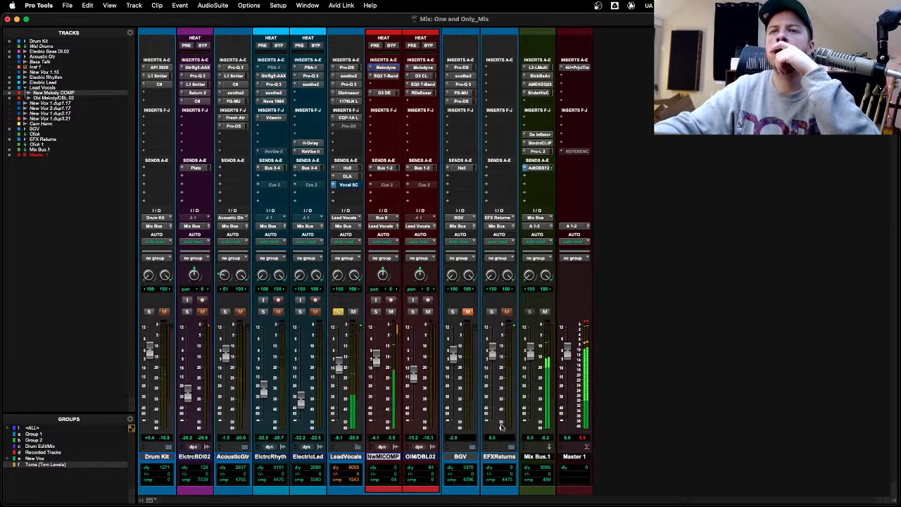
click(491, 312)
click(510, 447)
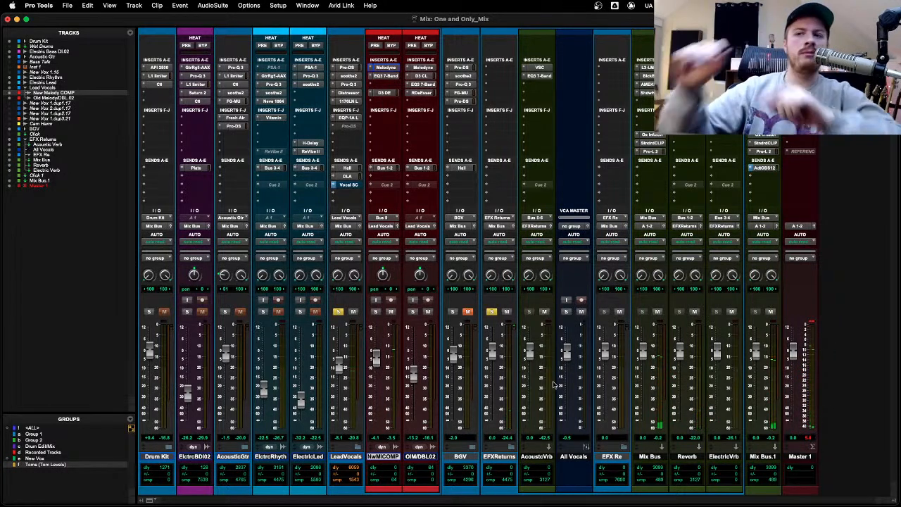
Step: Move the Mix Bus track out of the EFX Returns folder, and copy Mix Bus.1's send onto it
drag(654, 457, 725, 459)
click(717, 457)
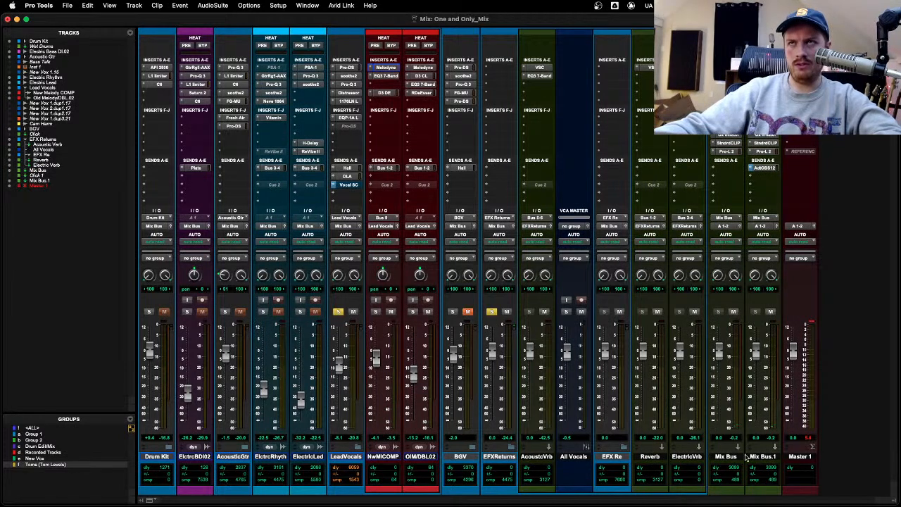
drag(757, 171, 726, 168)
Step: Hide the duplicate Mix Bus.1 track and make it inactive
click(764, 456)
right_click(764, 456)
click(795, 495)
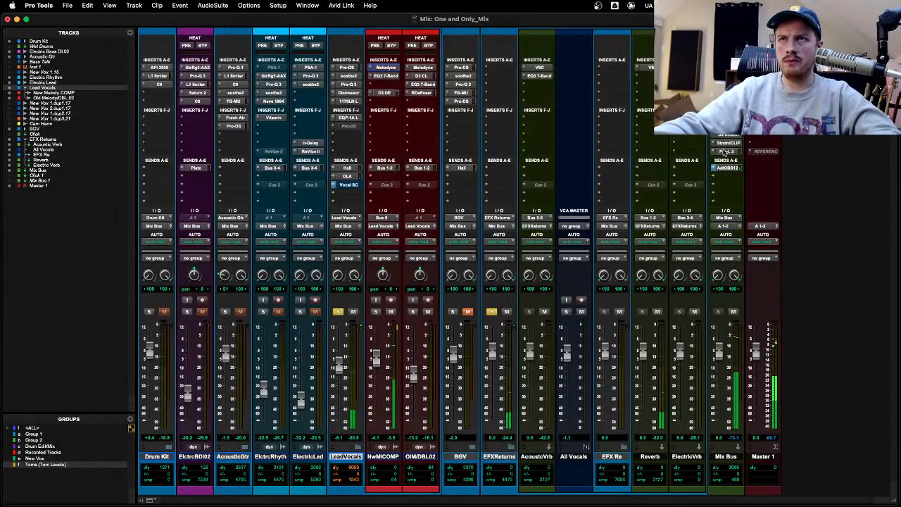
Step: Check the Mix Bus's Pro-L 2 and Black Box, and switch off the Black Box's Air for mid and side
click(724, 152)
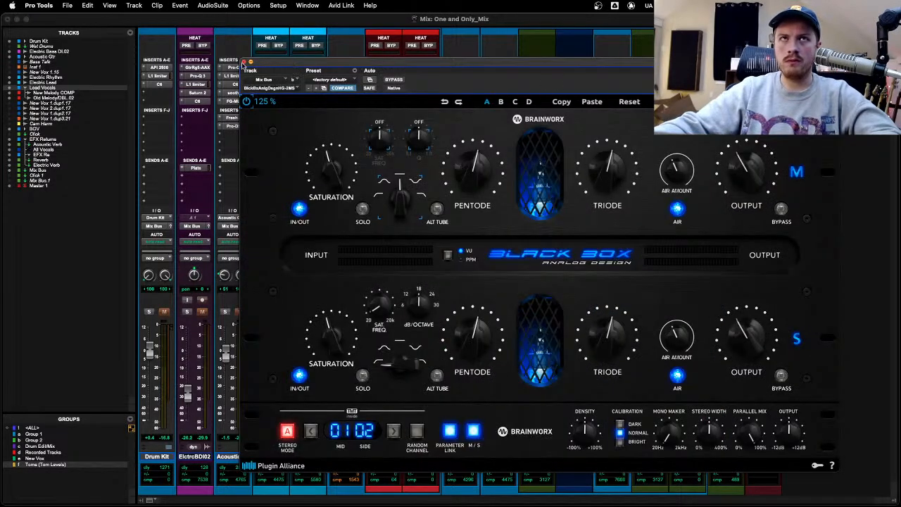
click(249, 62)
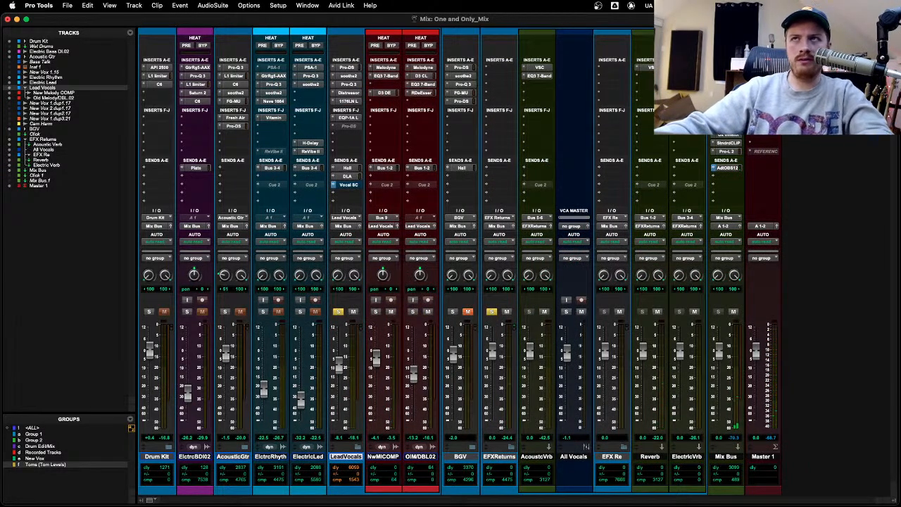
click(725, 151)
alt+click(774, 211)
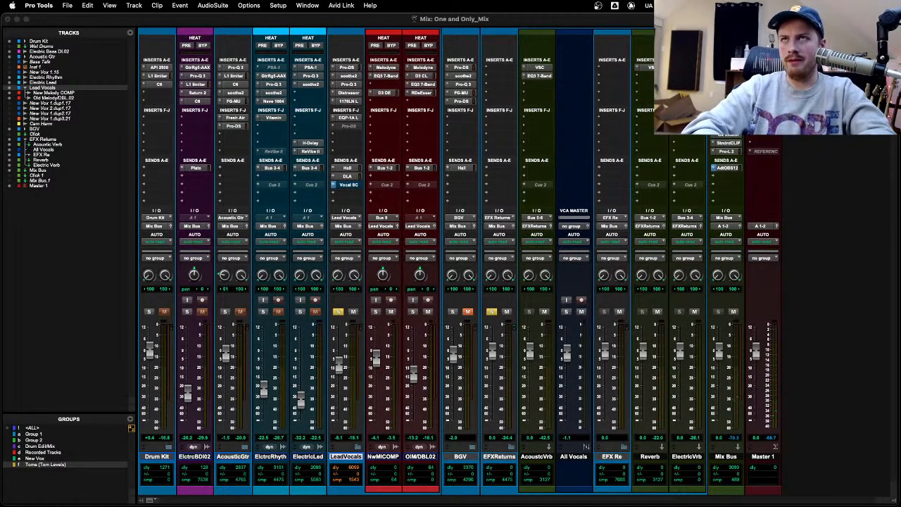
key(Return)
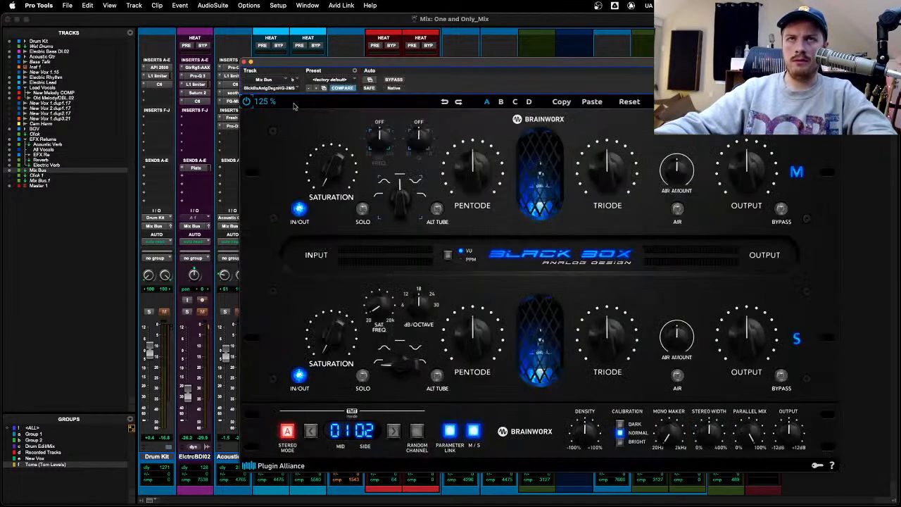
click(246, 63)
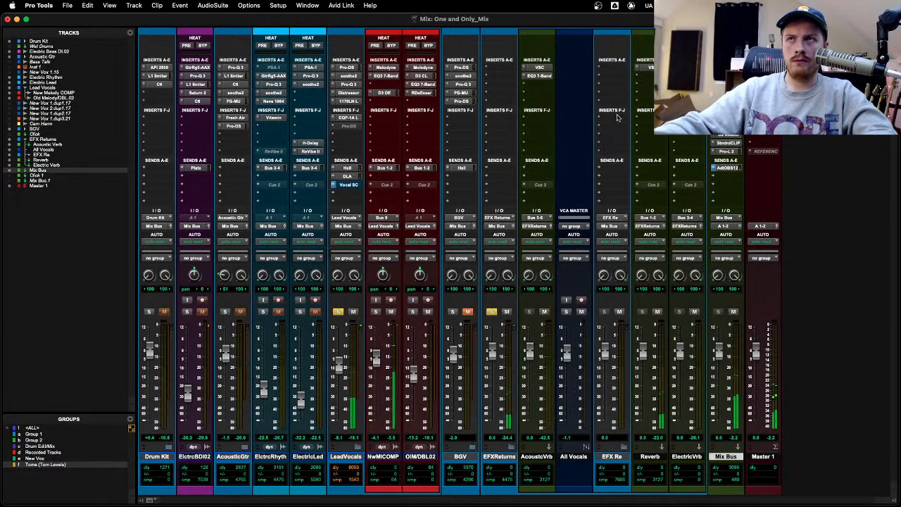
Step: Raise the gain of the Mix Bus's Pro-L 2 limiter to +15 dB
click(725, 151)
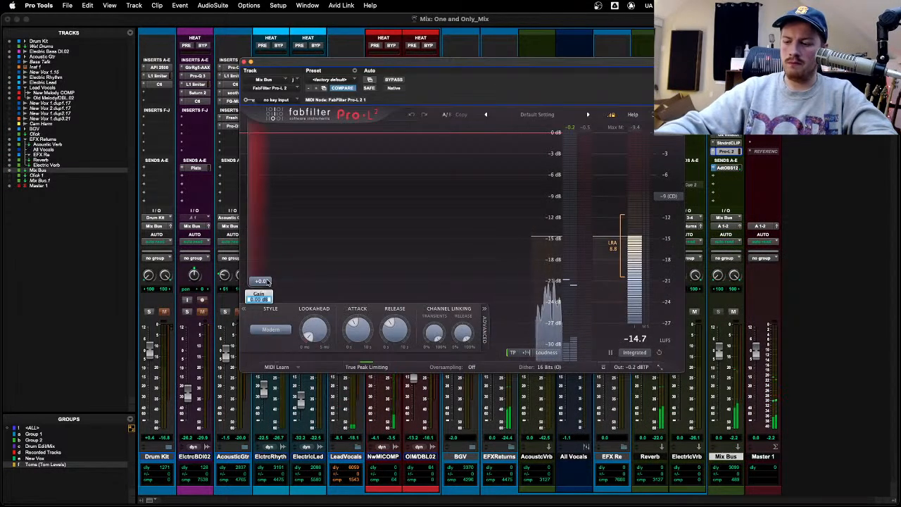
drag(258, 299, 259, 224)
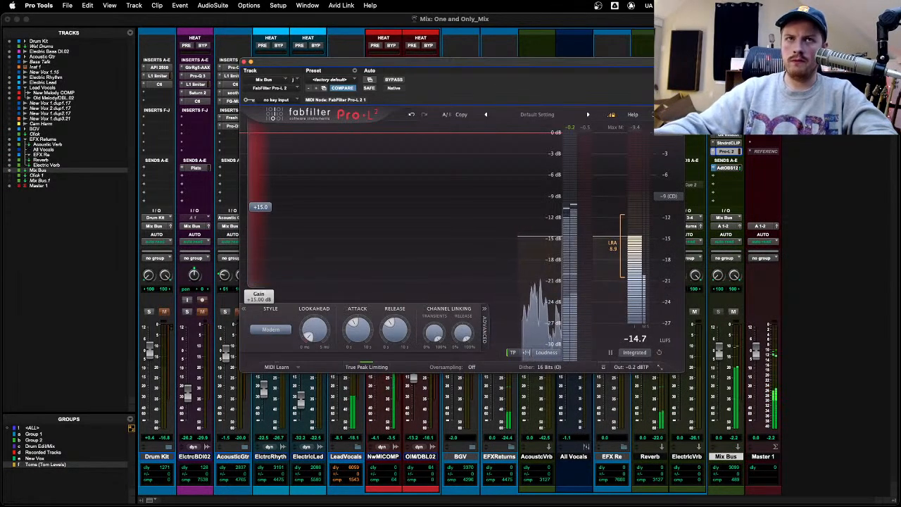
click(246, 63)
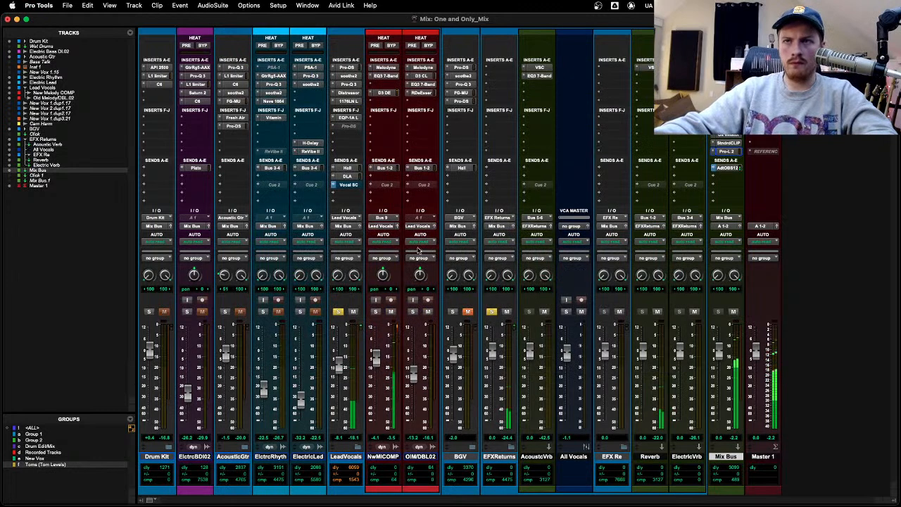
Step: Hide and make inactive the EFX Re folder, and move the All Vocals VCA out ahead of the EFX Returns folder
click(614, 457)
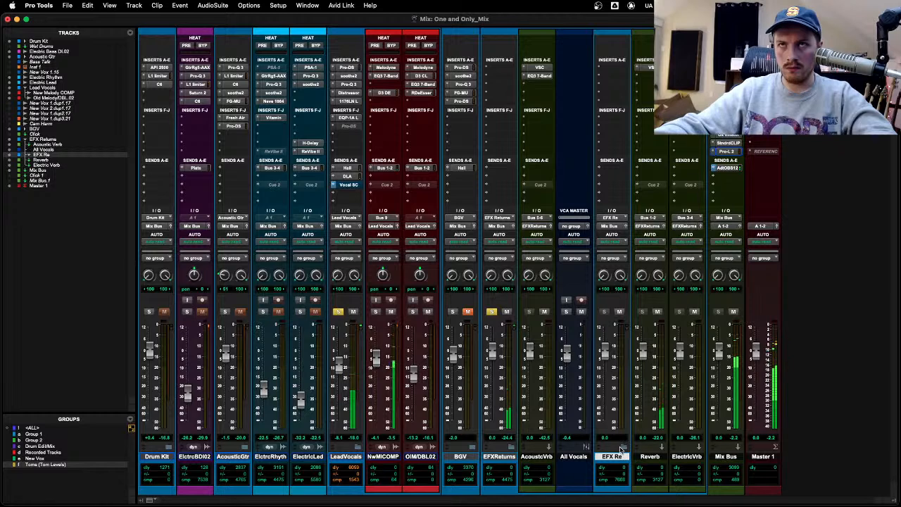
right_click(618, 456)
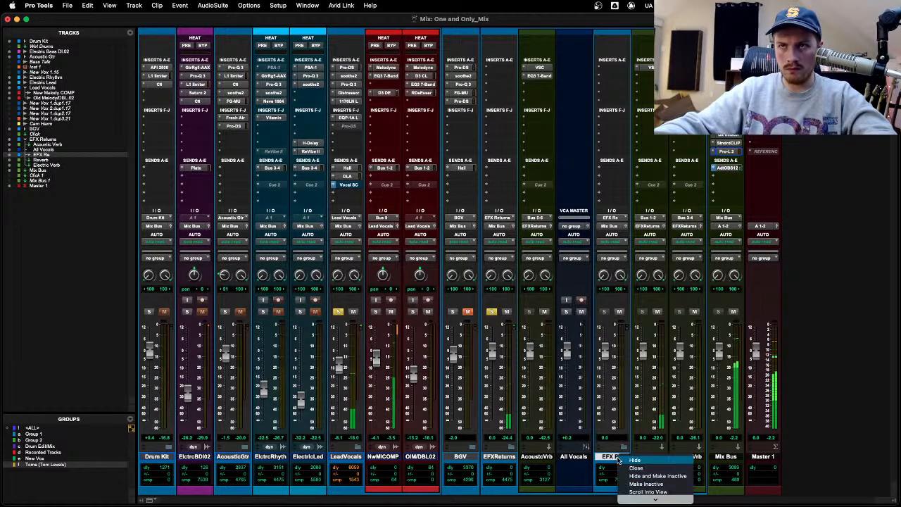
click(648, 477)
drag(574, 457, 497, 457)
click(574, 456)
click(612, 456)
super+click(611, 456)
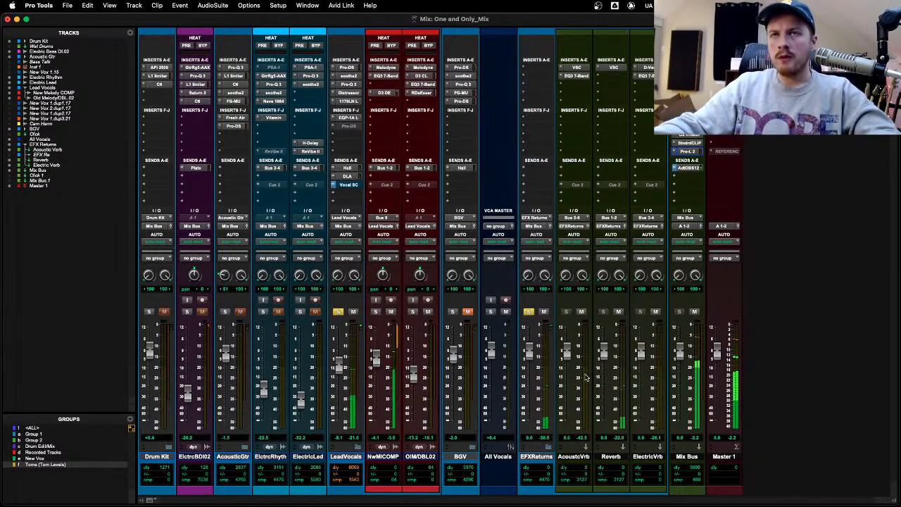
Step: Mute the Bus 1-2 sends on both lead vocal tracks, and make the Lead Vocals folder's DLA send inactive
click(348, 169)
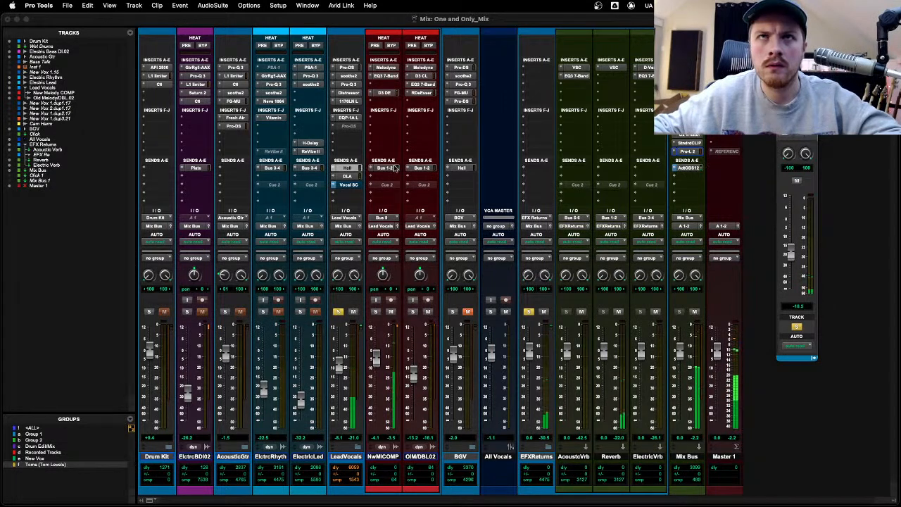
right_click(349, 176)
click(355, 195)
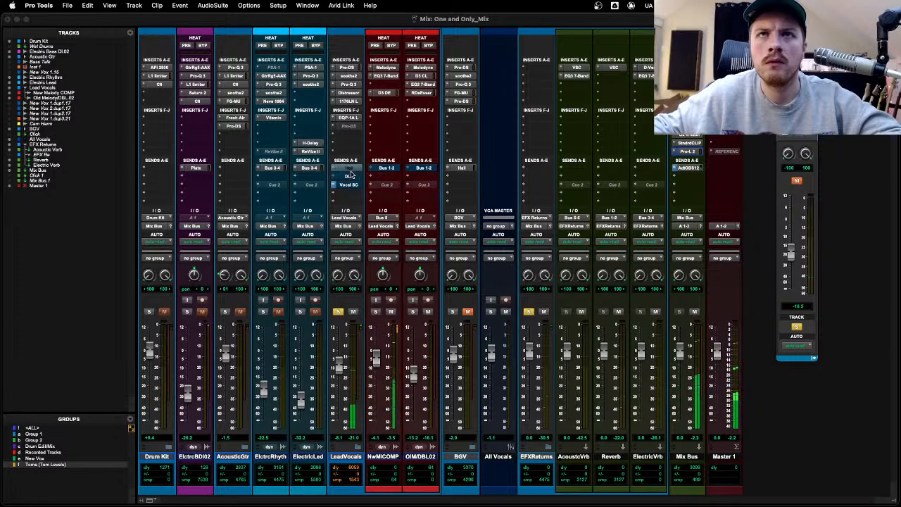
Step: Copy the New Melody COMP's Bus 1-2 send over the Hall sends on the Lead Vocals and BGV folders
drag(381, 170, 350, 168)
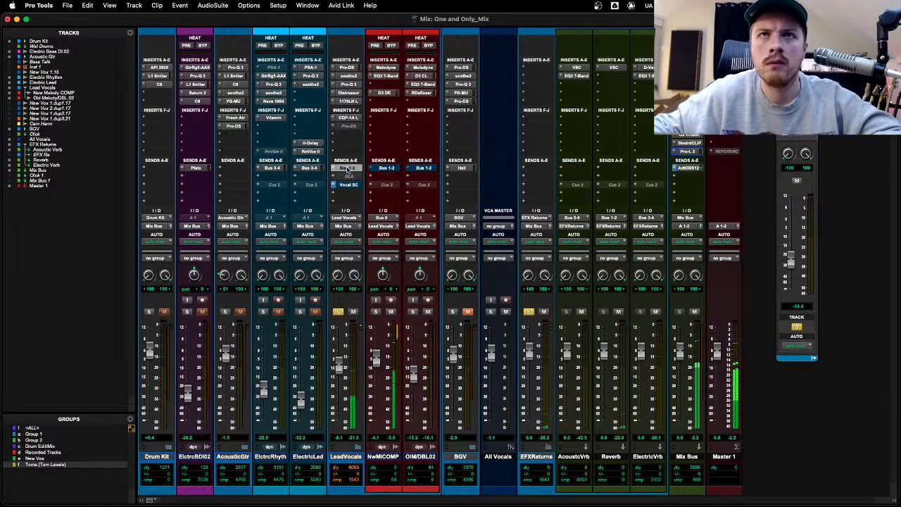
click(349, 169)
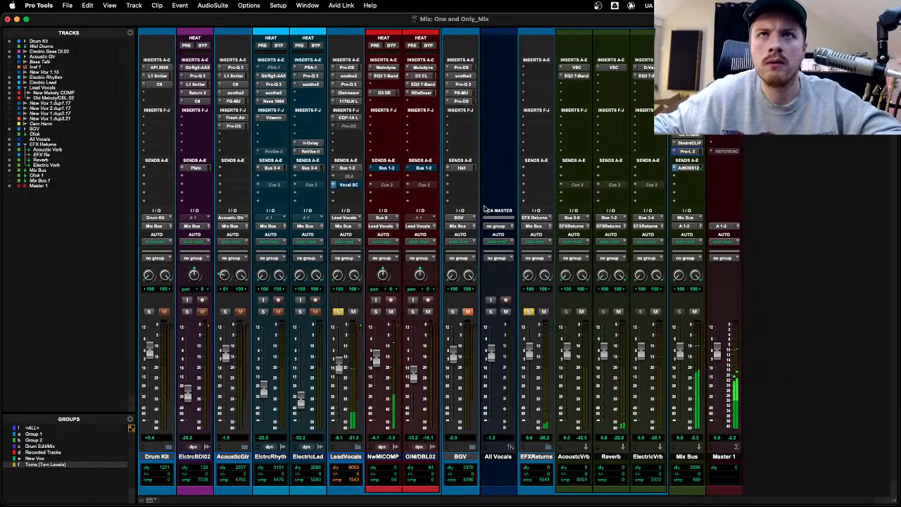
click(352, 169)
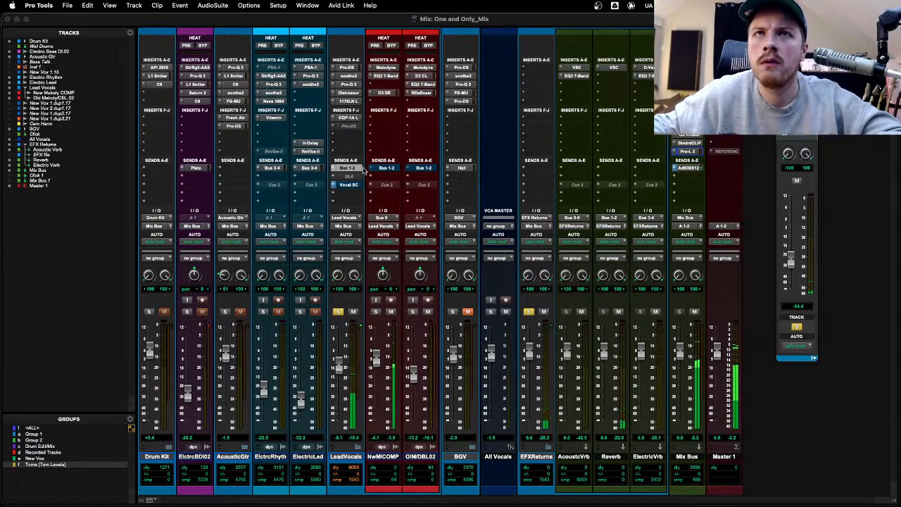
drag(350, 170, 459, 171)
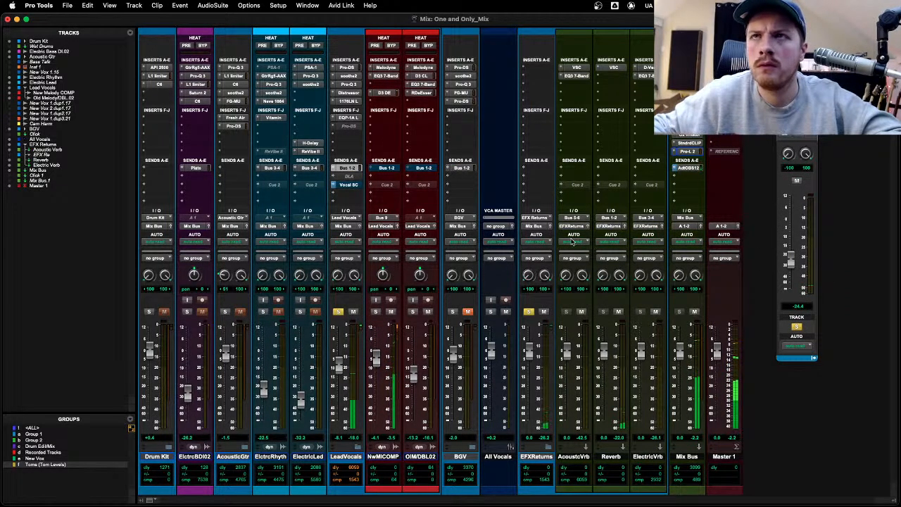
Step: Rename the Reverb track's Bus 1-2 input as Reverb, keeping the input active
right_click(610, 219)
click(614, 220)
right_click(615, 221)
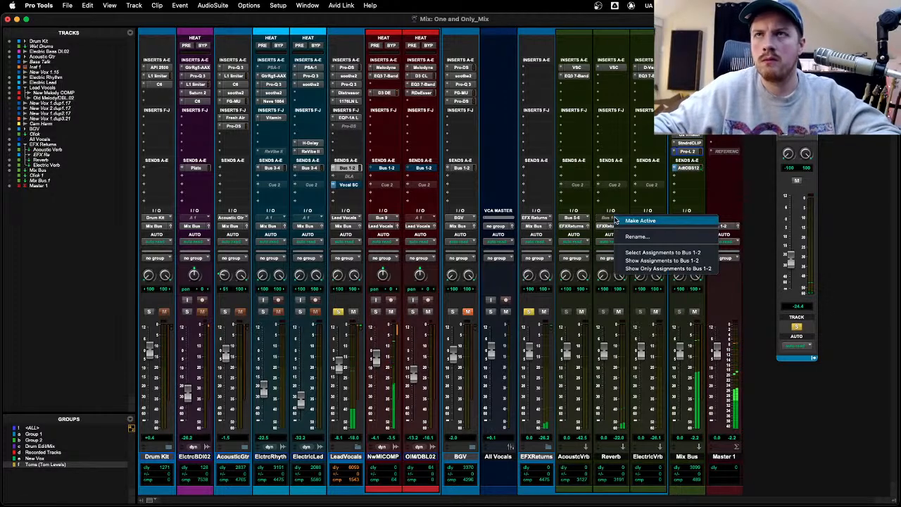
click(617, 220)
right_click(623, 219)
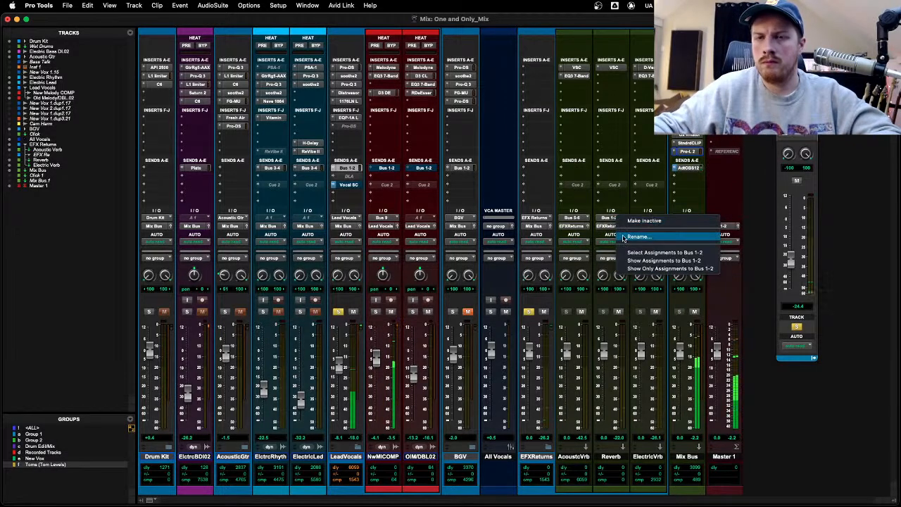
click(624, 237)
text(Reverb)
key(Return)
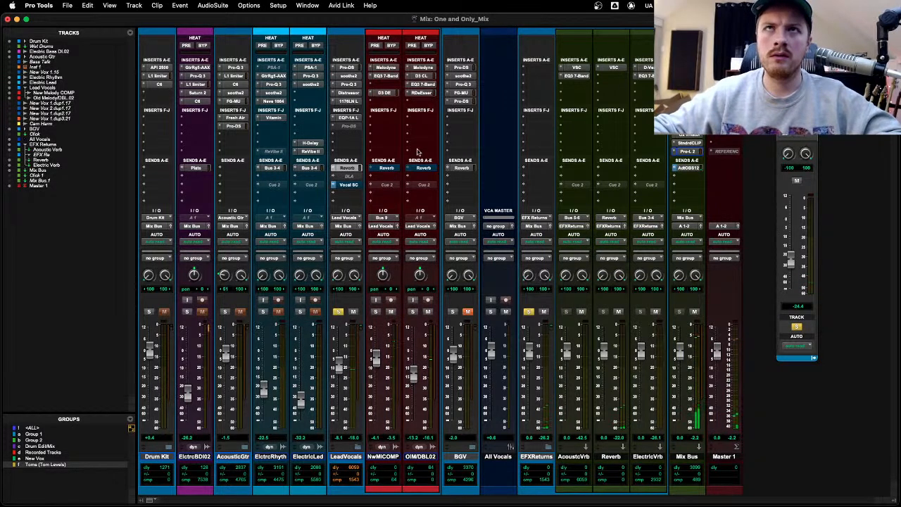
Step: Review the RDeEsser on the Old Melody/DBL.02 track, and bypass its EQ3 7-Band
click(422, 93)
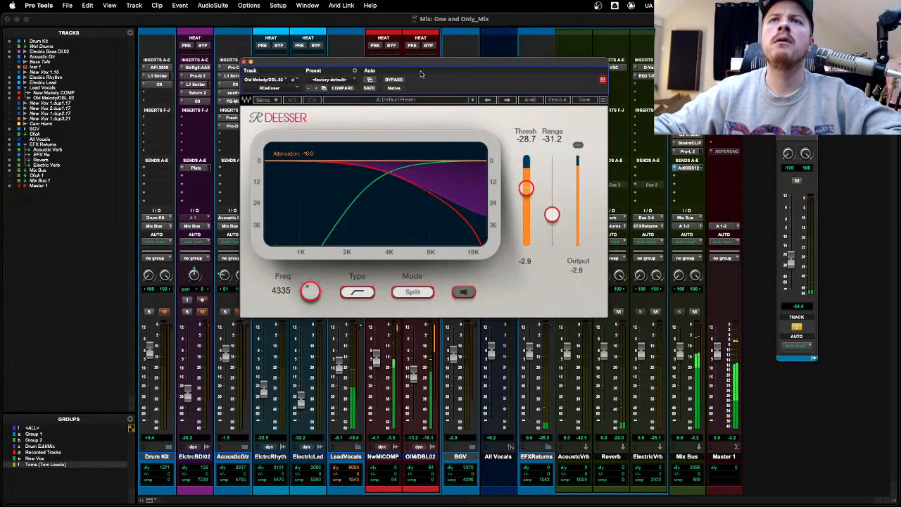
click(246, 62)
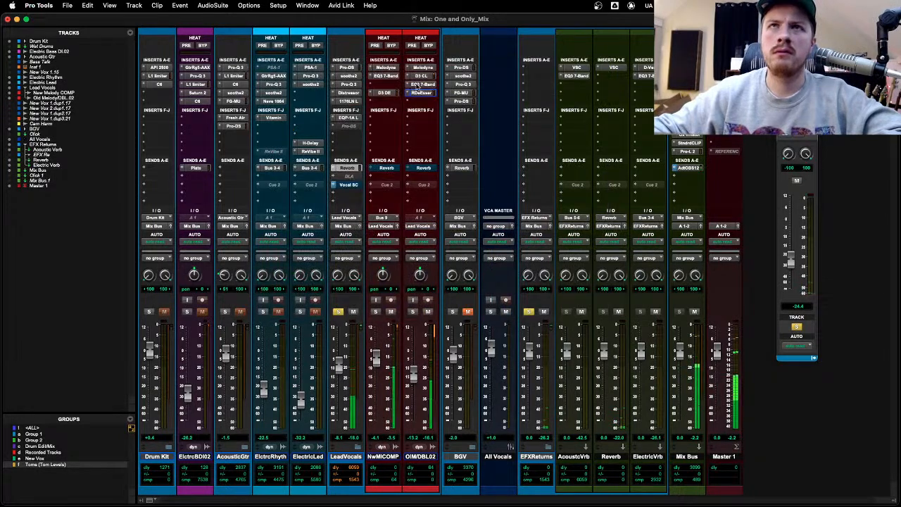
click(418, 85)
click(393, 79)
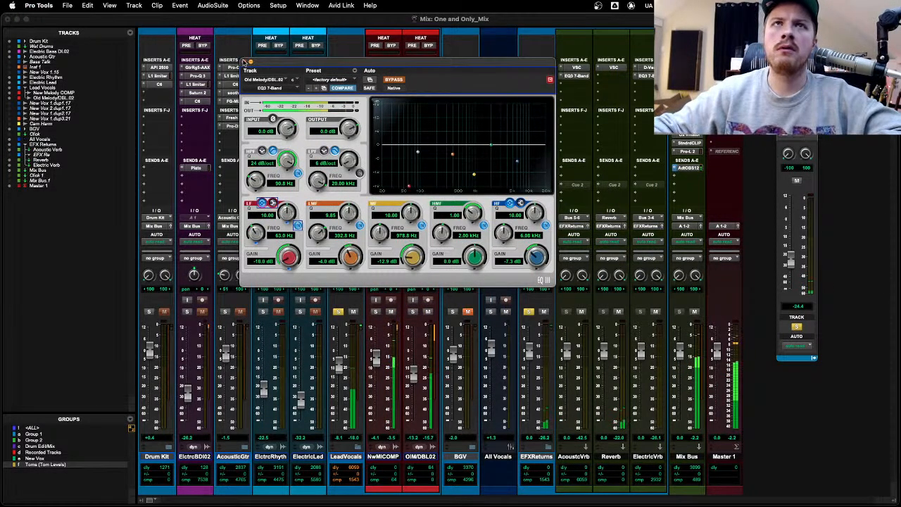
Step: Replace the EQ3 7-Band on the Old Melody/DBL.02 track with a mono FabFilter Pro-Q 3, cutting about 3.7 dB near 2.9 kHz
click(244, 62)
click(415, 59)
click(415, 55)
click(417, 85)
click(424, 69)
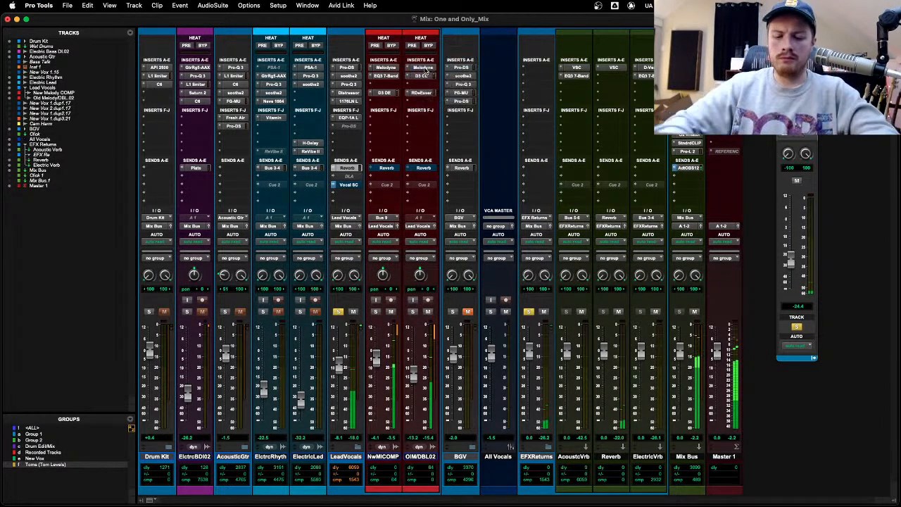
text(pro-)
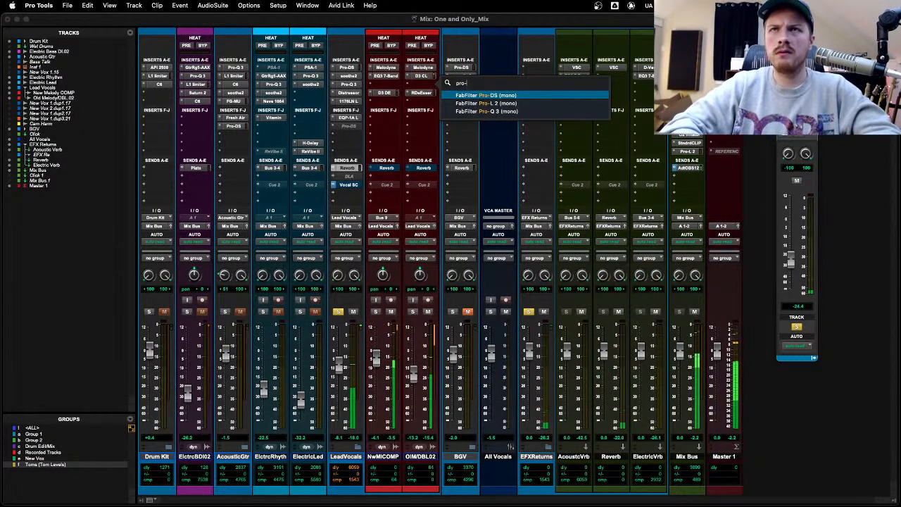
click(486, 112)
drag(456, 202, 527, 221)
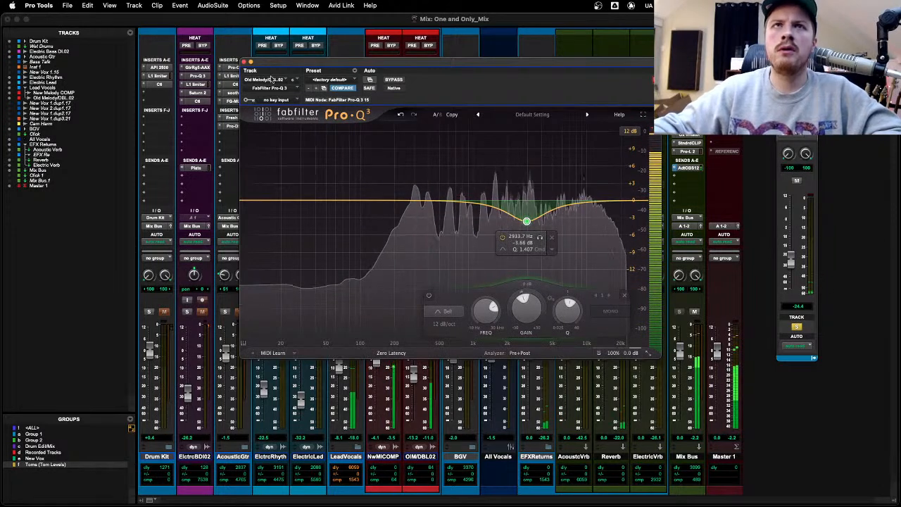
click(244, 62)
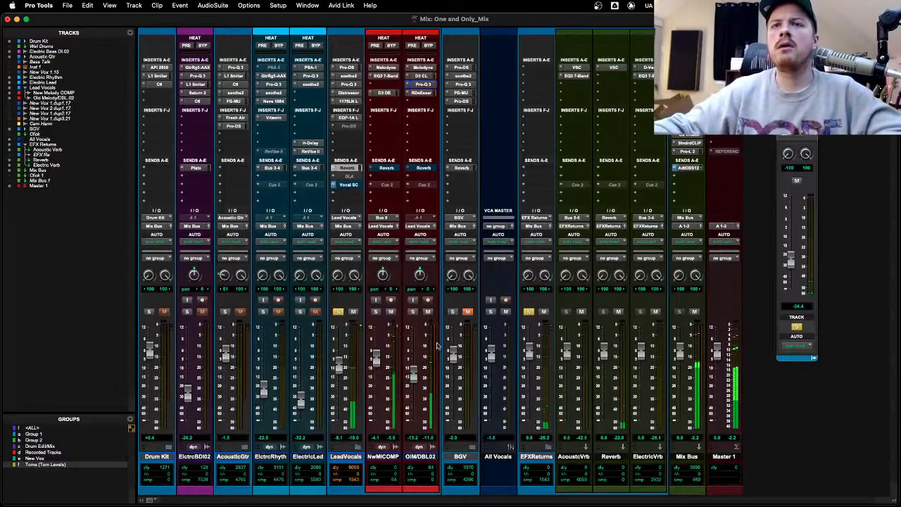
Step: Remove the D3 CL compressor from the Old Melody/DBL.02 track and move Pro-Q 3 up into its slot
super+click(423, 76)
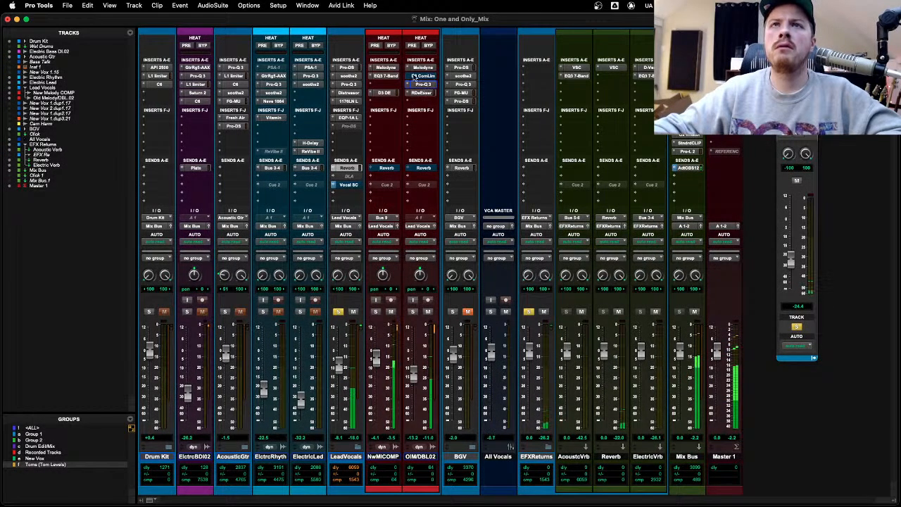
click(421, 75)
click(429, 46)
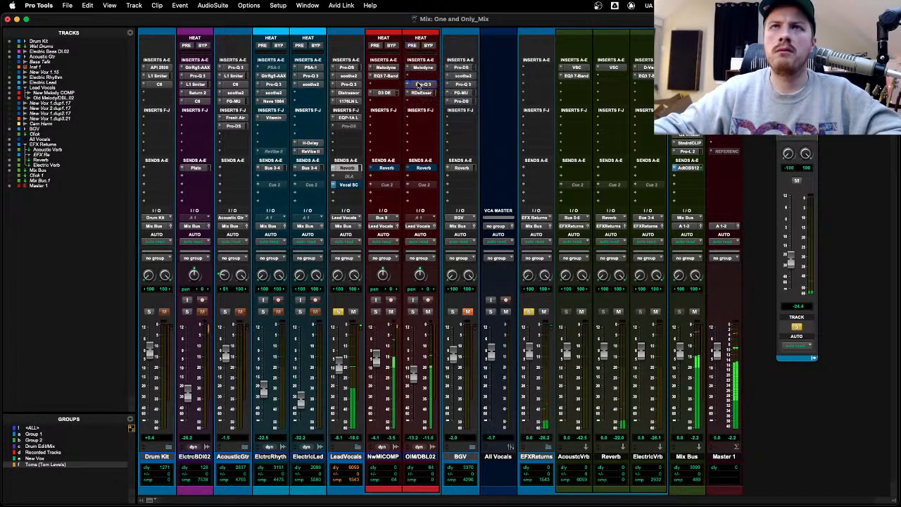
mouse_move(419, 84)
mouse_down()
mouse_move(421, 75)
mouse_move(421, 83)
mouse_up()
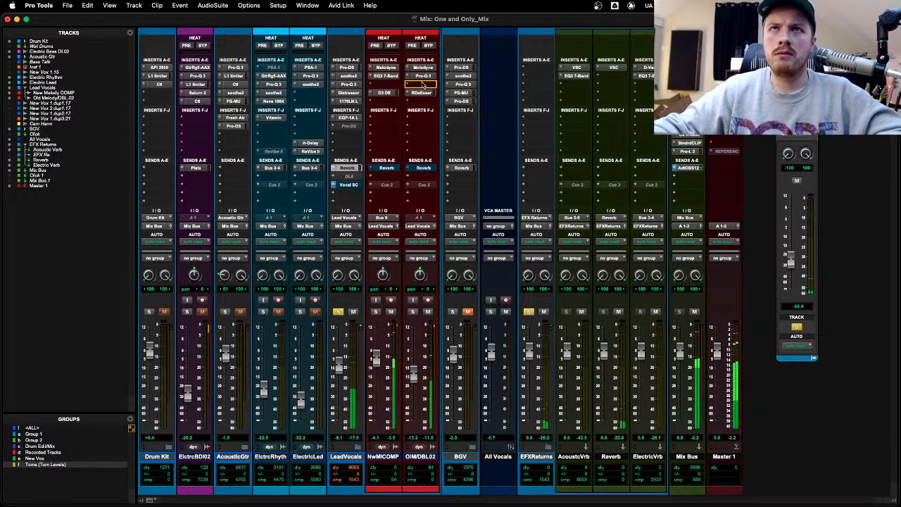
Step: Insert the L1 limiter and RVox on the Old Melody/DBL.02 track, and select the track
click(417, 120)
text(vocal doub)
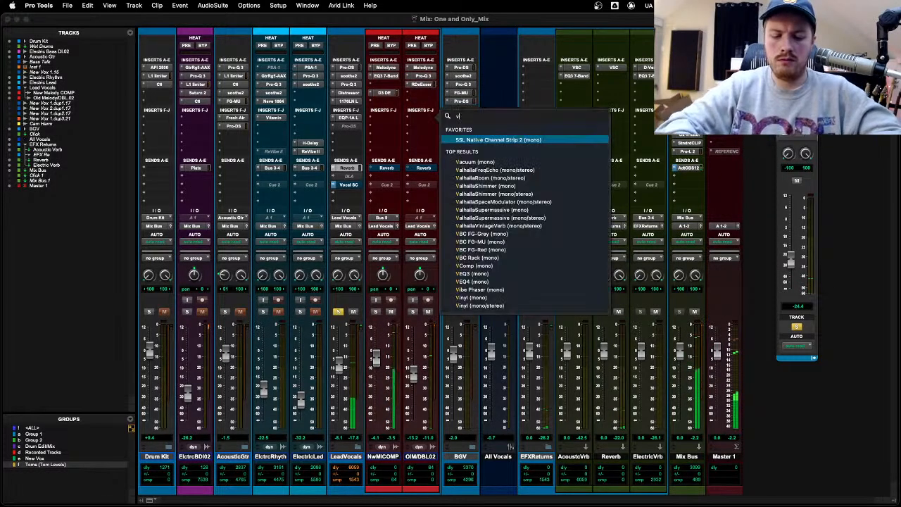
key(Return)
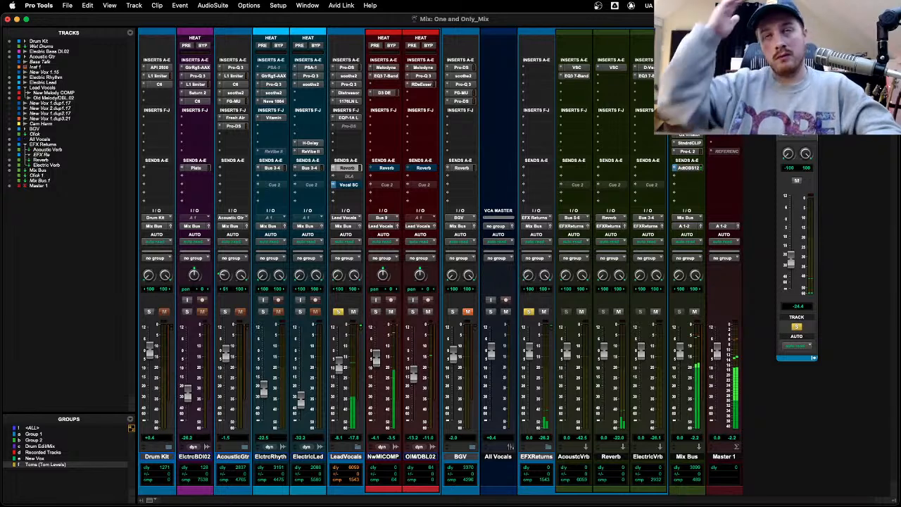
click(421, 457)
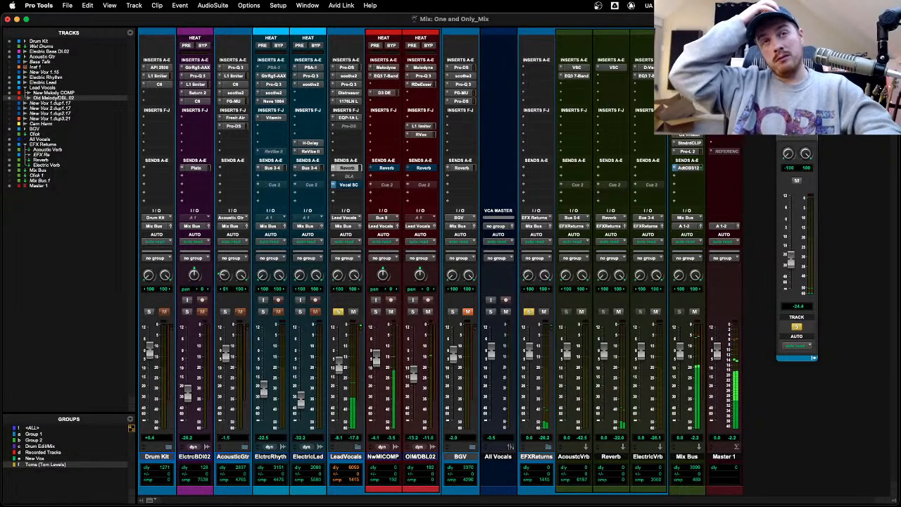
Step: Link the L1 limiter's threshold and out ceiling on Old Melody/DBL.02, and set both to about -6.9 dB
click(421, 125)
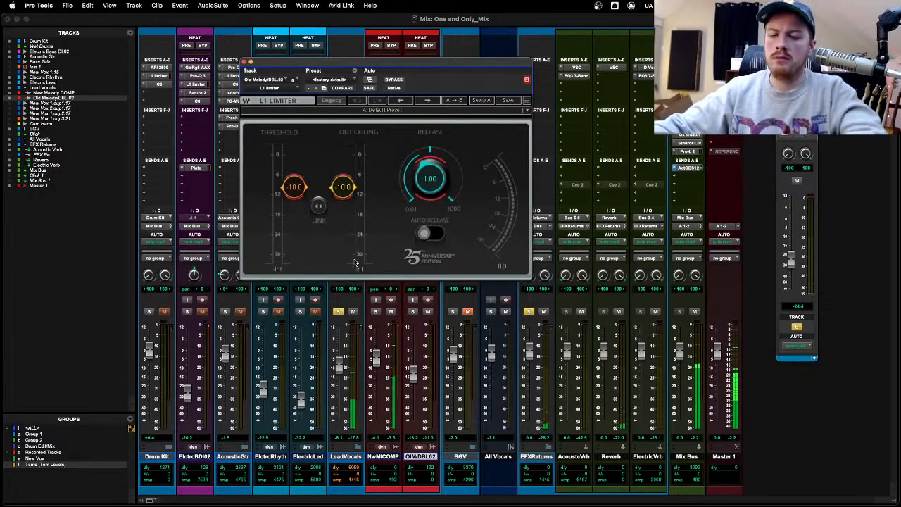
key(super+equal)
click(408, 349)
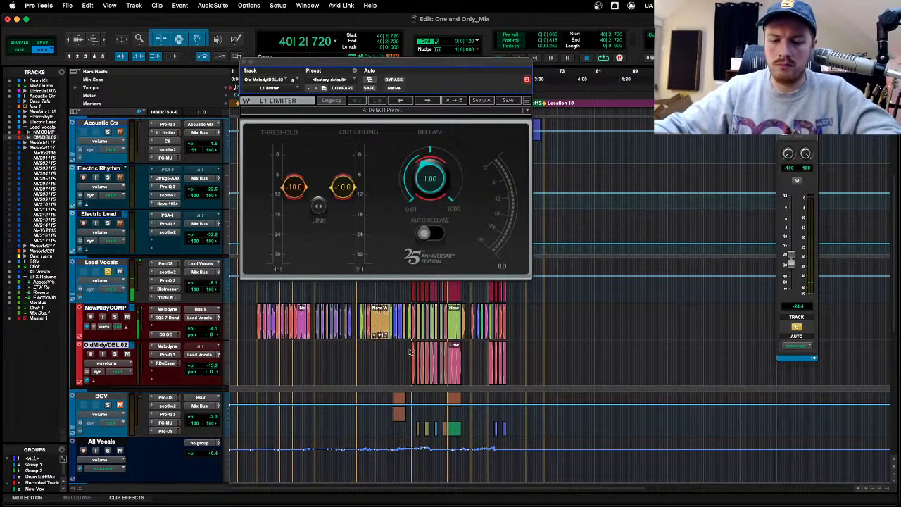
key(super+equal)
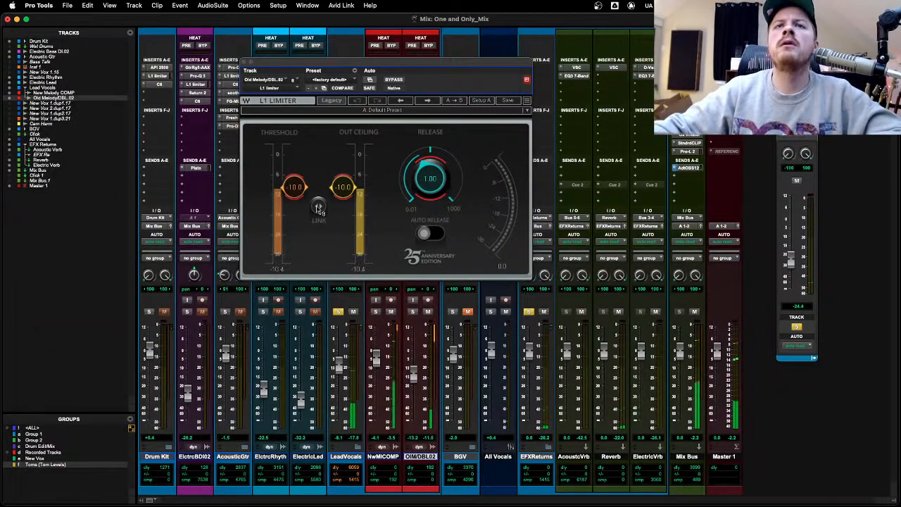
drag(319, 206, 318, 206)
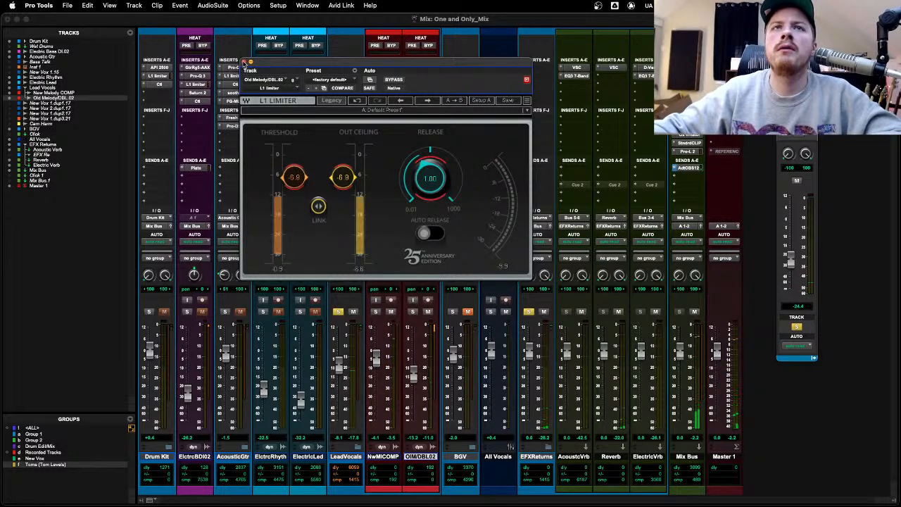
click(244, 62)
Step: Set RVox's compression and gain to -11.8 on Old Melody/DBL.02, and briefly unsolo the Lead Vocals folder to compare
click(421, 133)
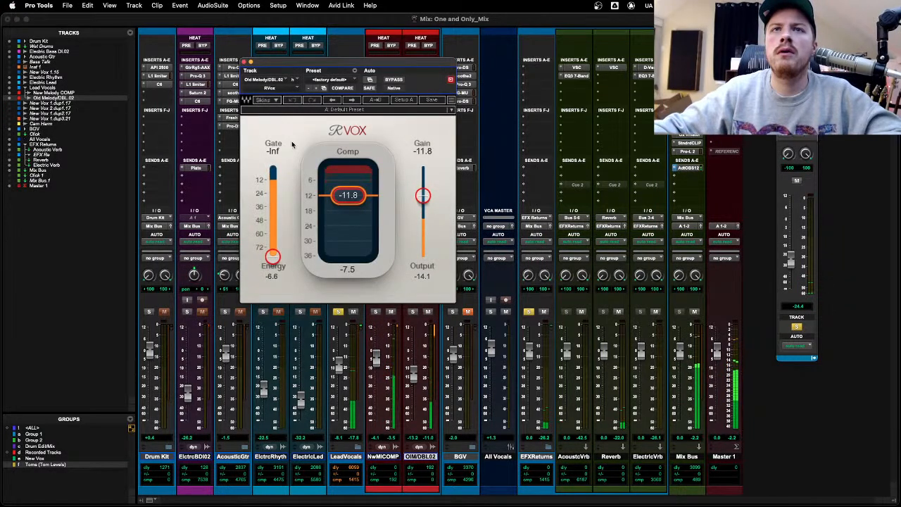
click(243, 62)
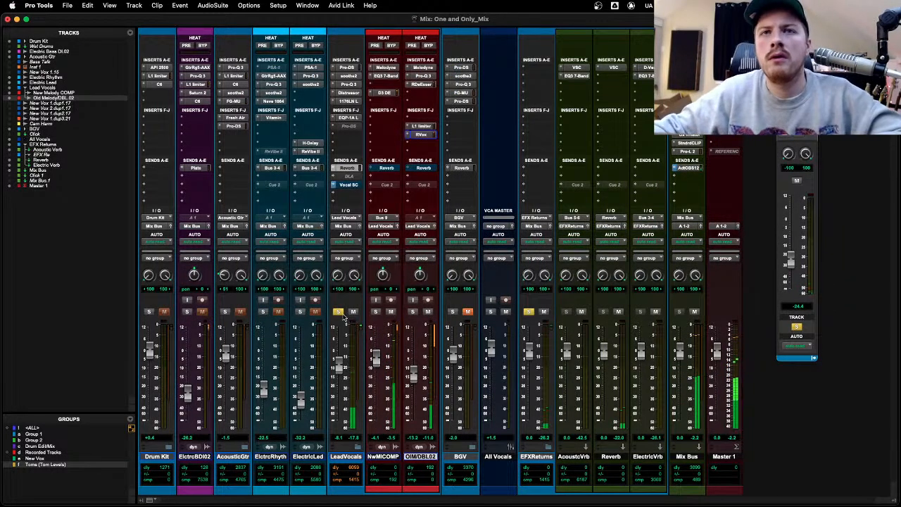
click(339, 312)
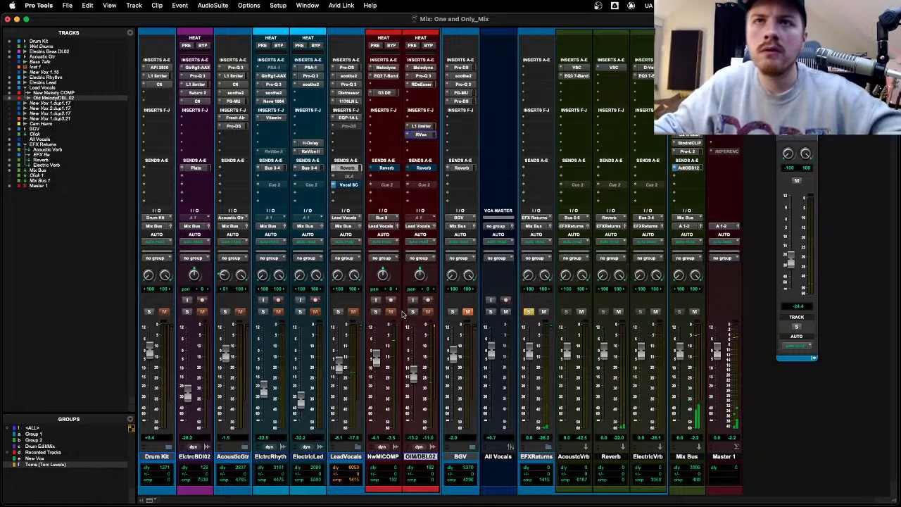
click(338, 312)
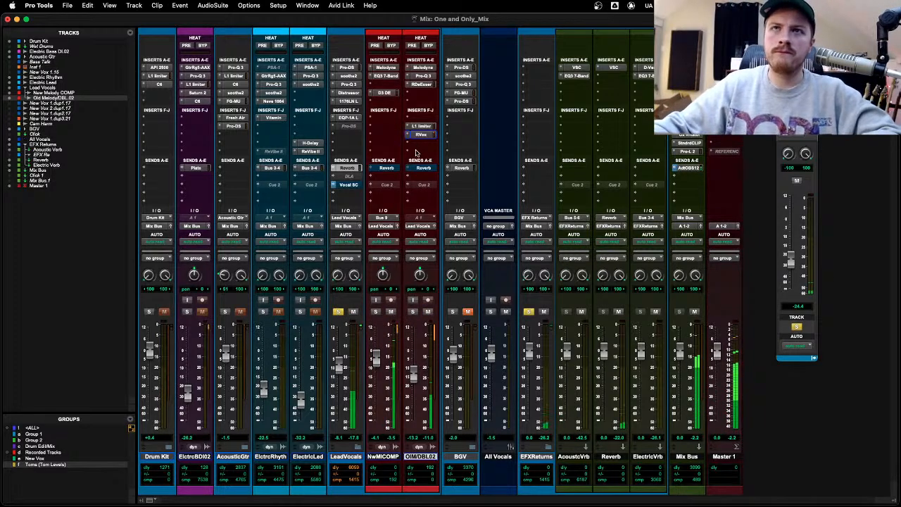
Step: Insert MicroShift (mono/stereo) on the Old Melody/DBL.02 track and raise its fader to -11.5 dB
click(418, 140)
text(microshift)
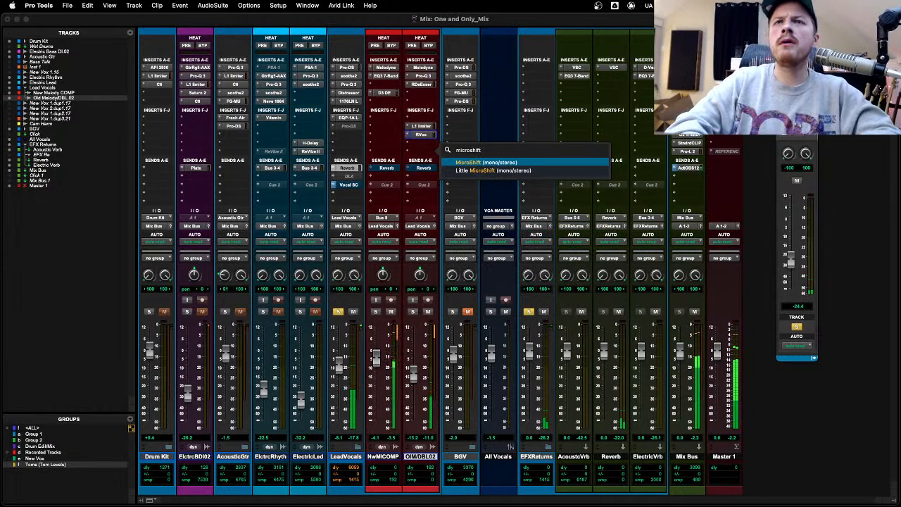
key(Return)
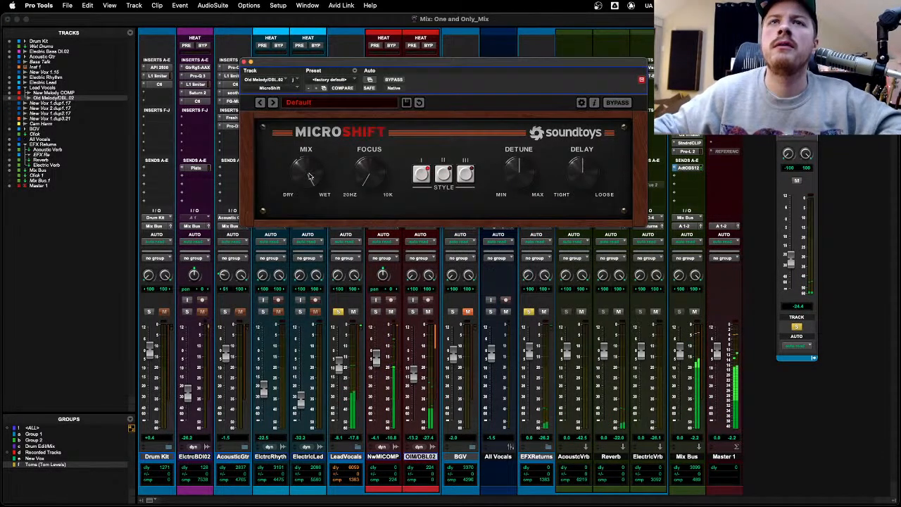
click(414, 372)
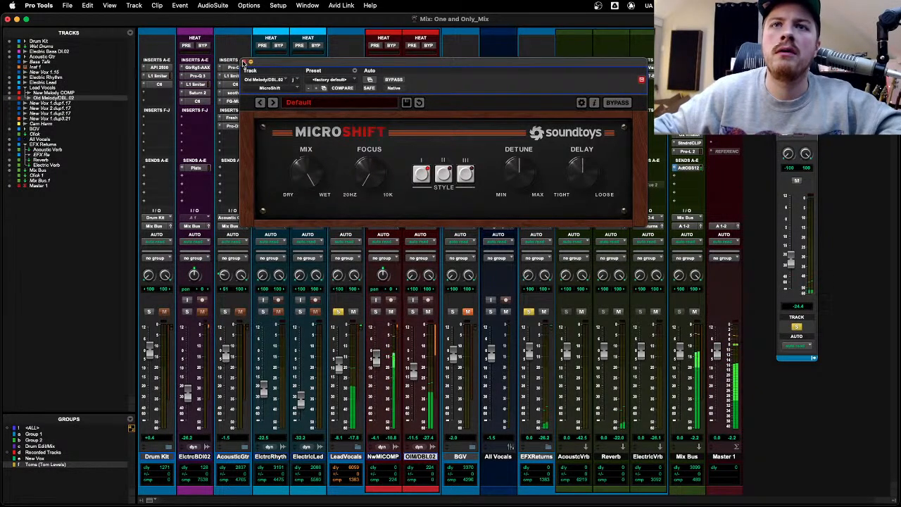
key(super+w)
Step: Unsolo the Lead Vocals and EFX Returns folders, and collapse the Lead Vocals folder
click(337, 313)
click(527, 312)
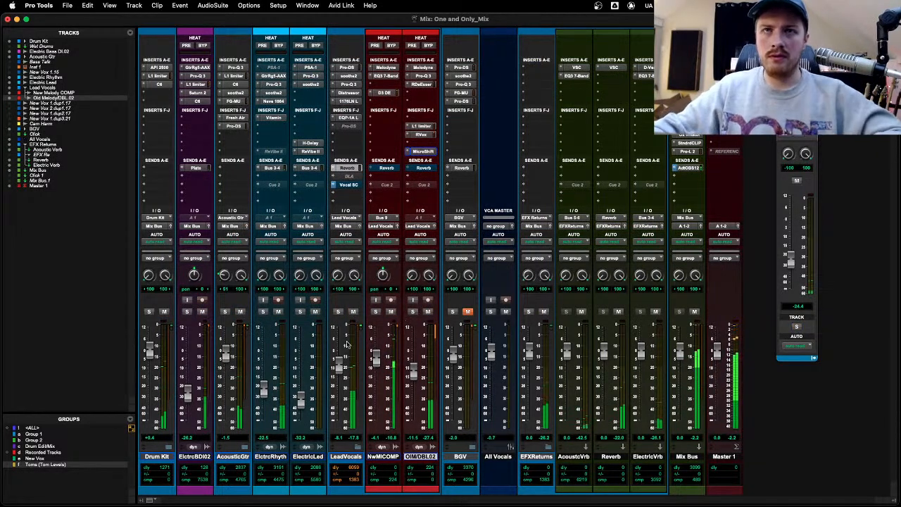
click(358, 447)
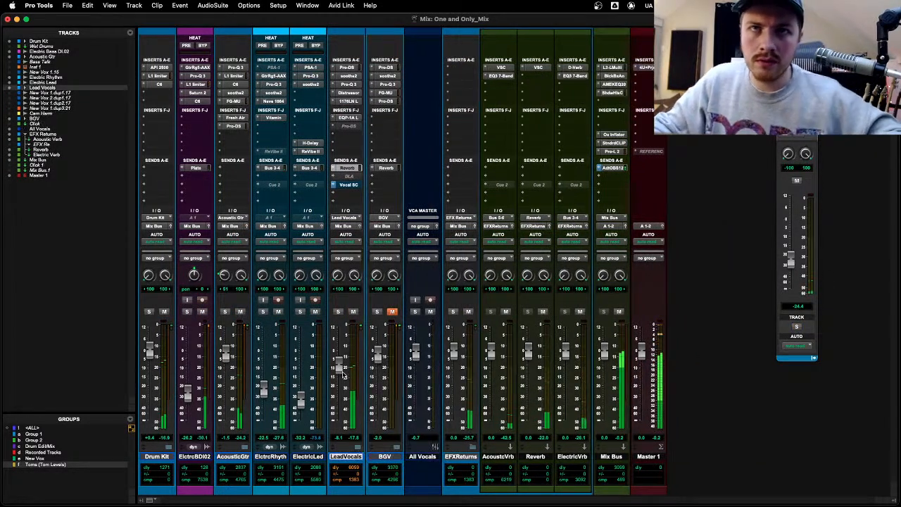
Step: Review the Distressor and 1176LN compressor settings on the Lead Vocals folder
click(352, 93)
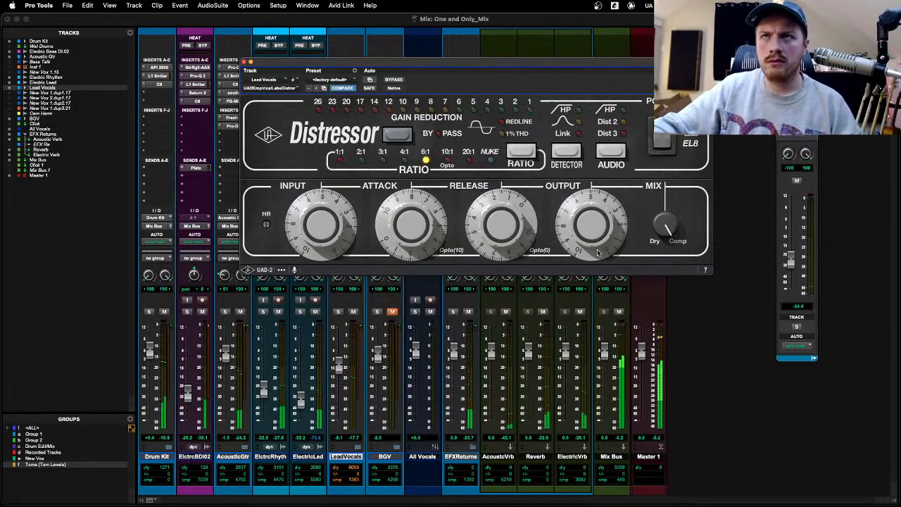
click(245, 63)
click(342, 102)
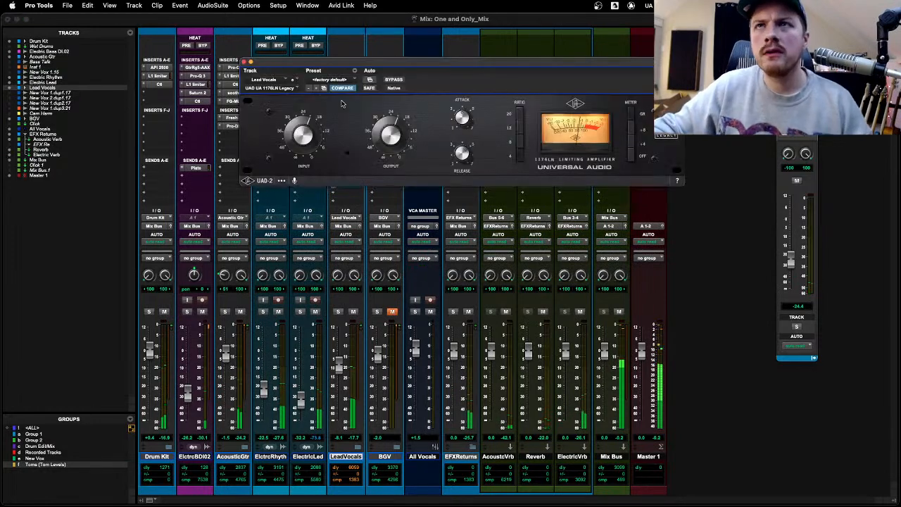
click(244, 63)
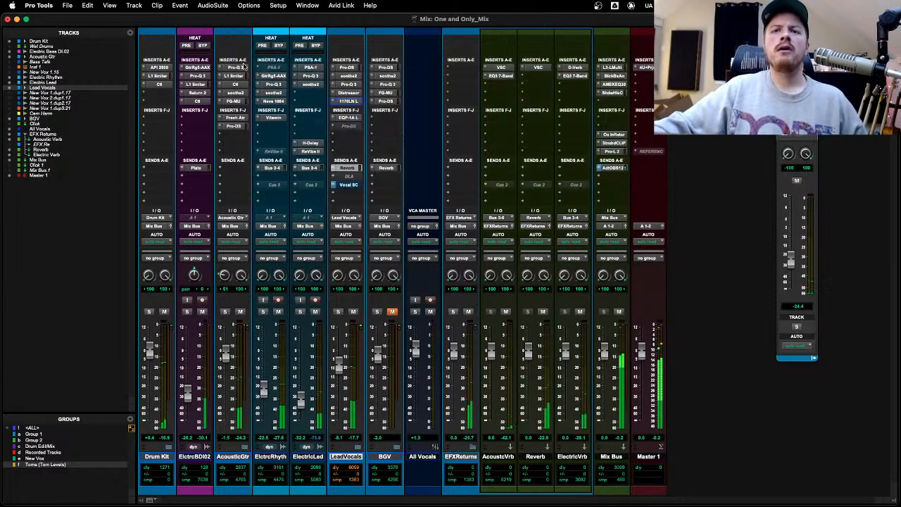
Step: Expand and unmute the BGV folder, and mute the Electric Verb return
click(398, 447)
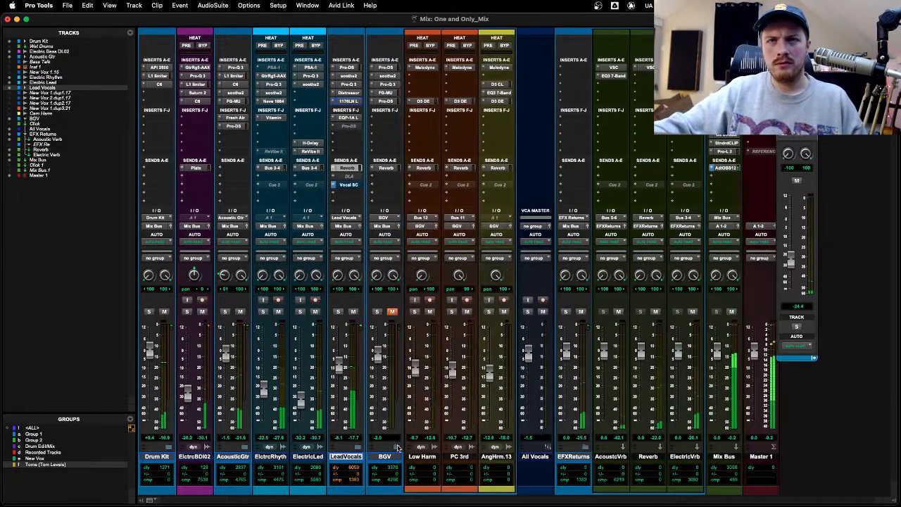
click(432, 168)
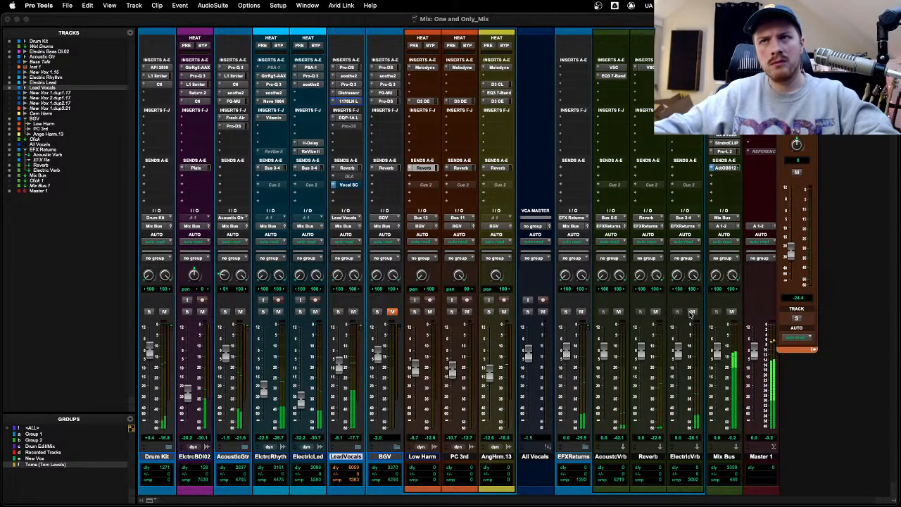
click(392, 311)
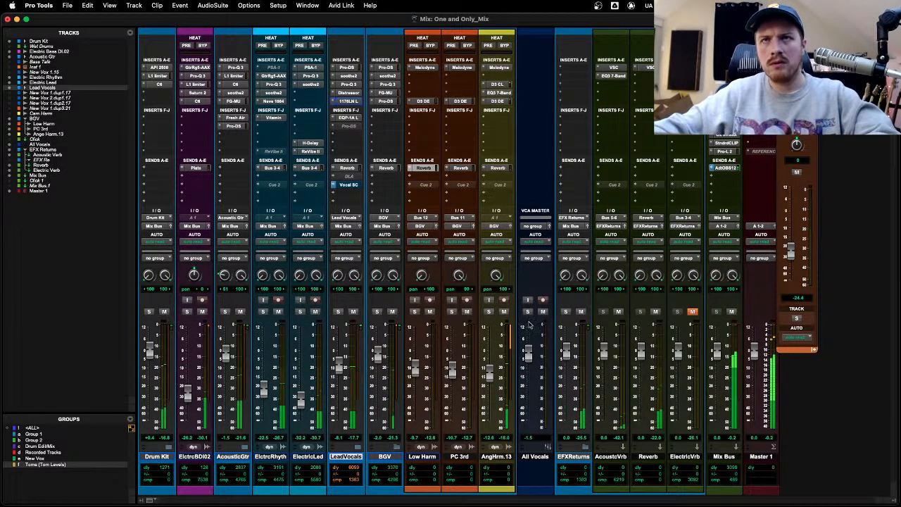
Step: Lower the BGV folder's fader to -8.4 dB, and mute the Reverb sends on its three harmony tracks
click(498, 168)
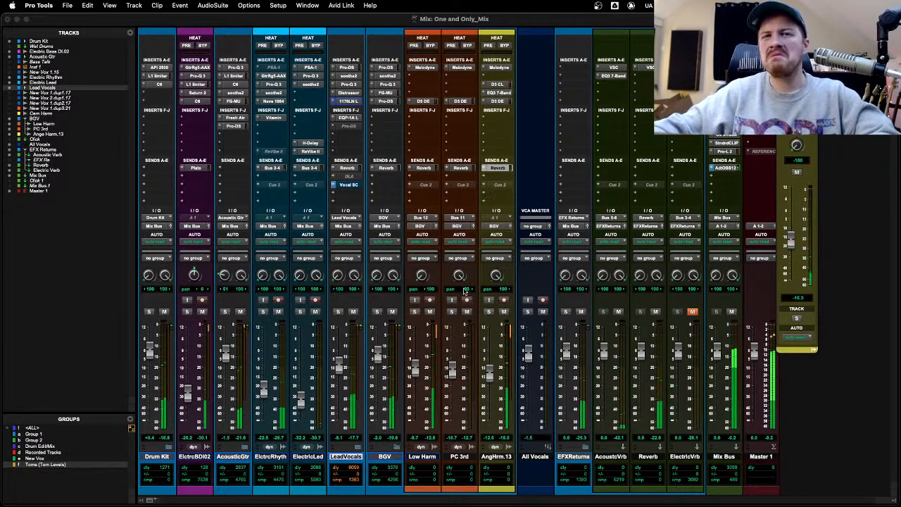
drag(378, 353, 378, 368)
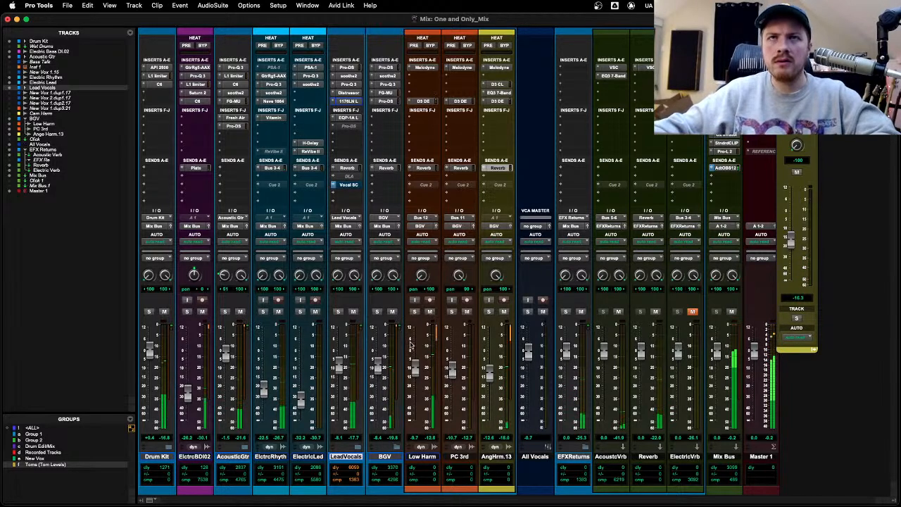
shift+super+click(422, 167)
shift+super+click(460, 168)
shift+super+click(497, 168)
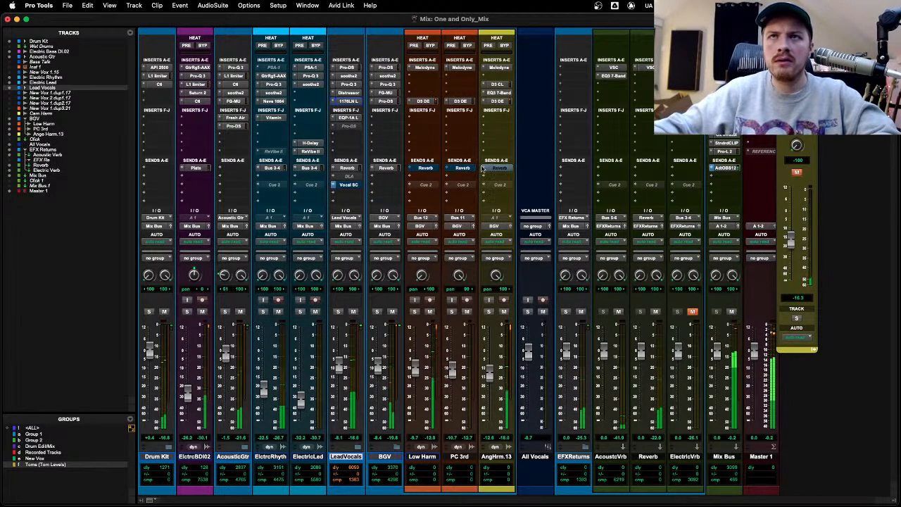
Step: Check the Reverb sends on the Lead Vocals and BGV folders
click(346, 167)
click(378, 170)
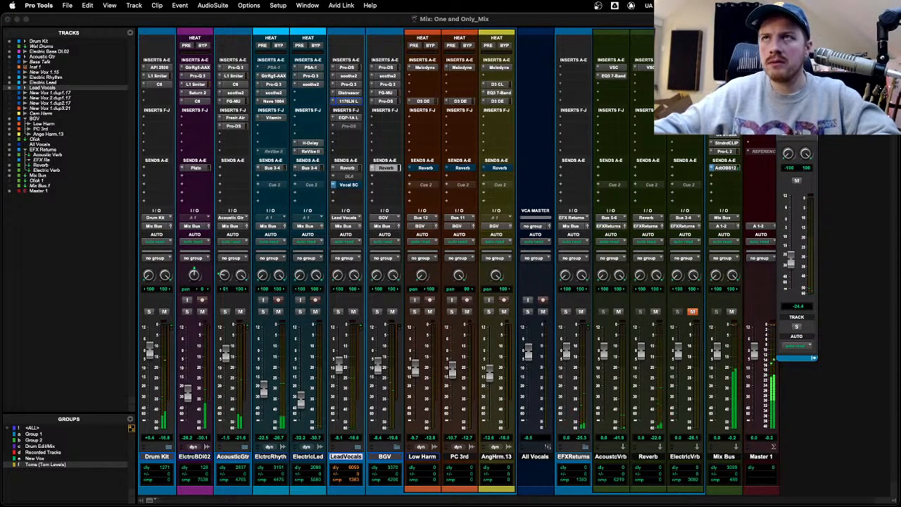
click(385, 167)
Step: Mute the BGV folder and the Electric Lead track, and unmute the Electric Rhythm track
click(392, 311)
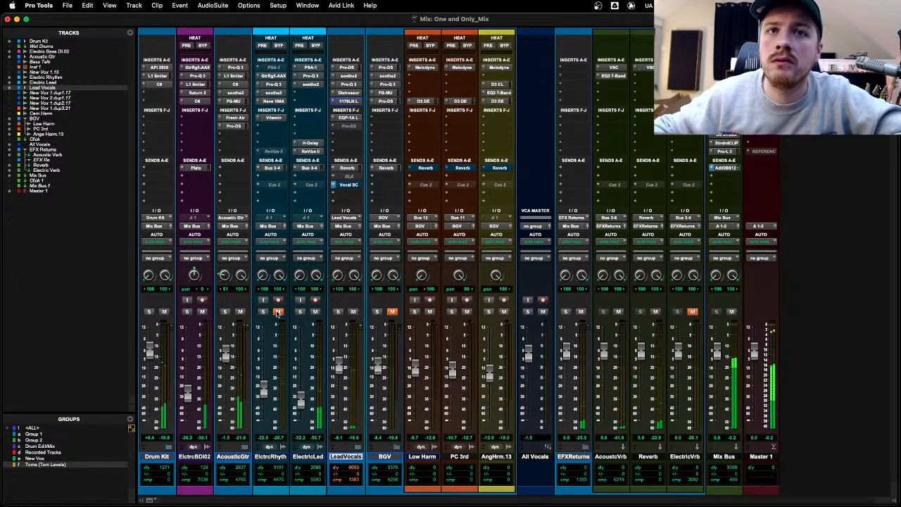
click(316, 312)
click(278, 312)
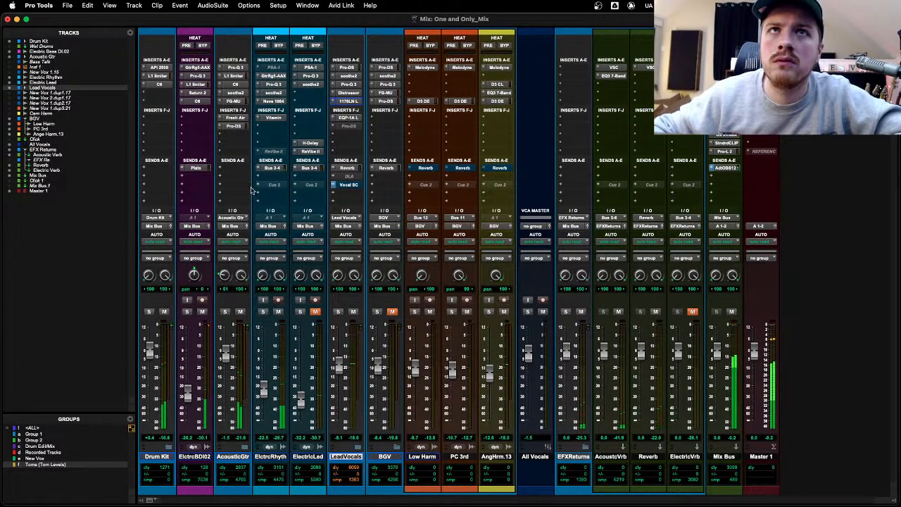
Step: Increase the stereo width of the low-mid and mid bands in Electric Rhythm's Vitamin plugin, with the mid band at 1.42
click(276, 119)
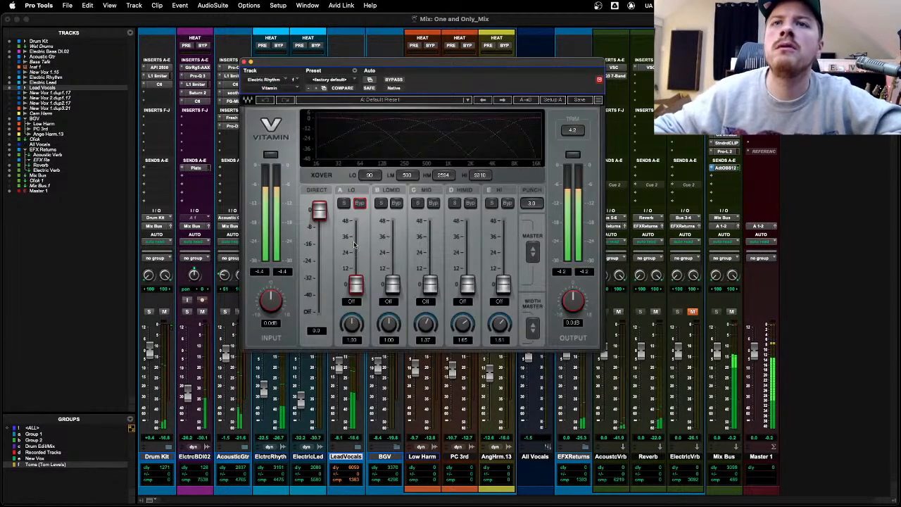
drag(426, 324, 426, 320)
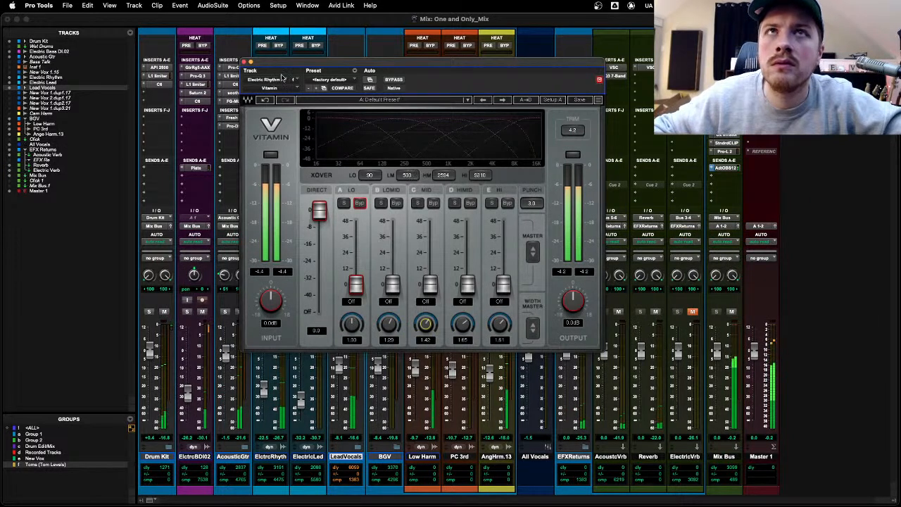
click(245, 62)
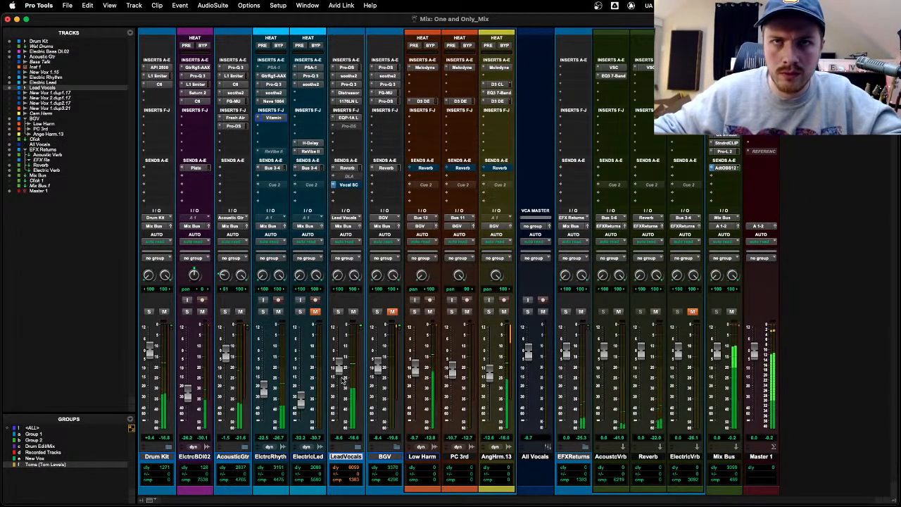
Step: Solo the Lead Vocals folder, insert a stereo EchoBoy on it, and set the mix close to dry
click(338, 311)
click(343, 153)
text(echobo)
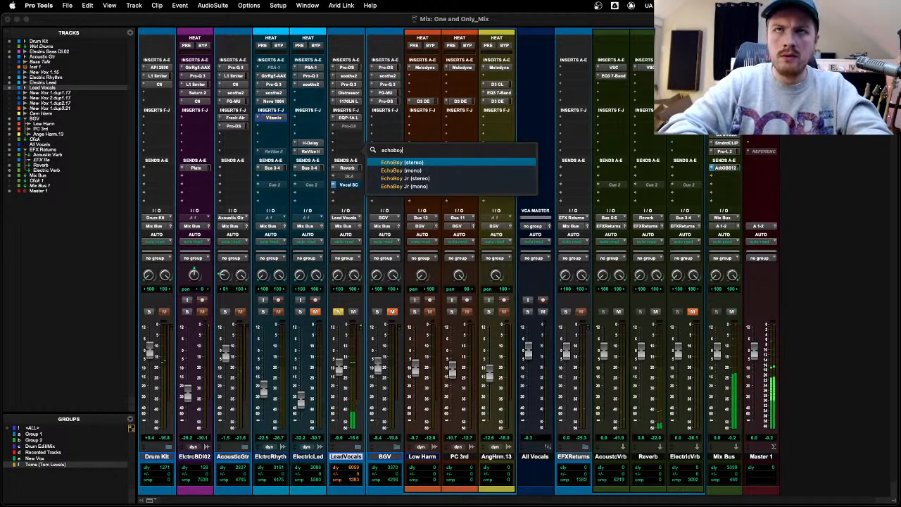
text(y)
key(Return)
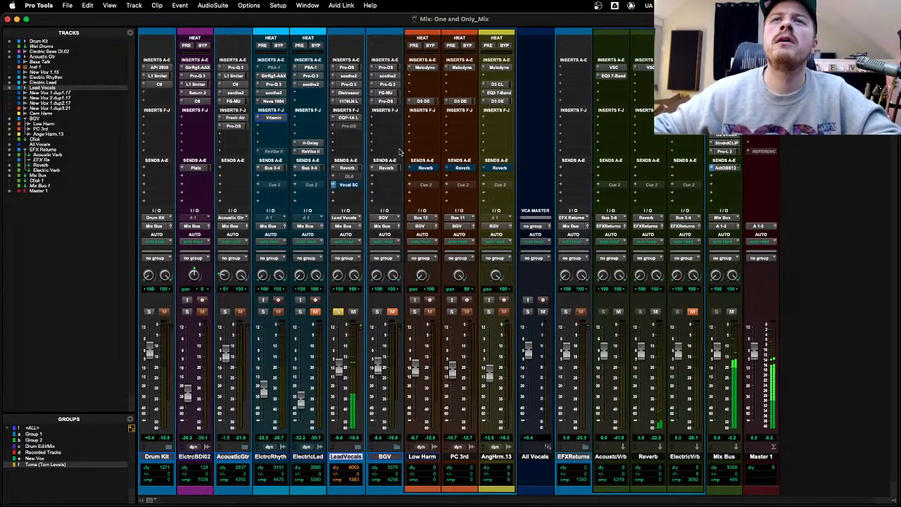
drag(289, 165, 289, 204)
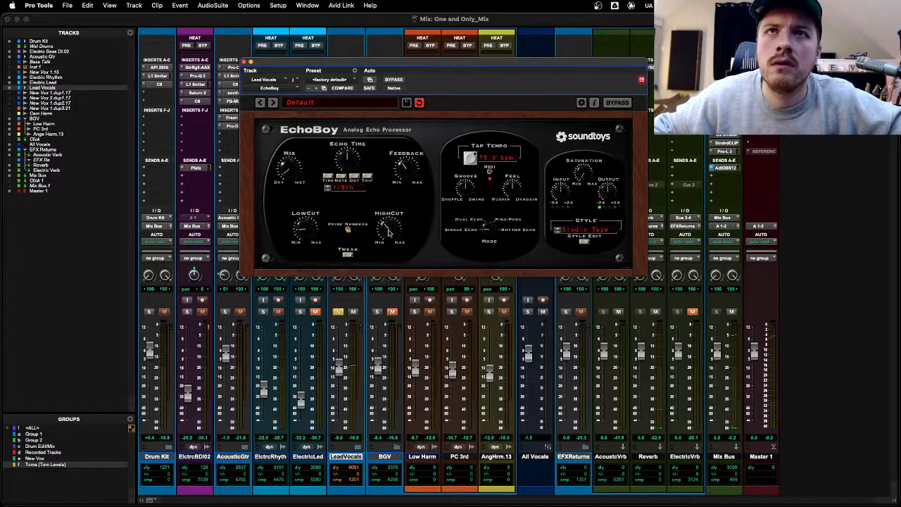
click(246, 62)
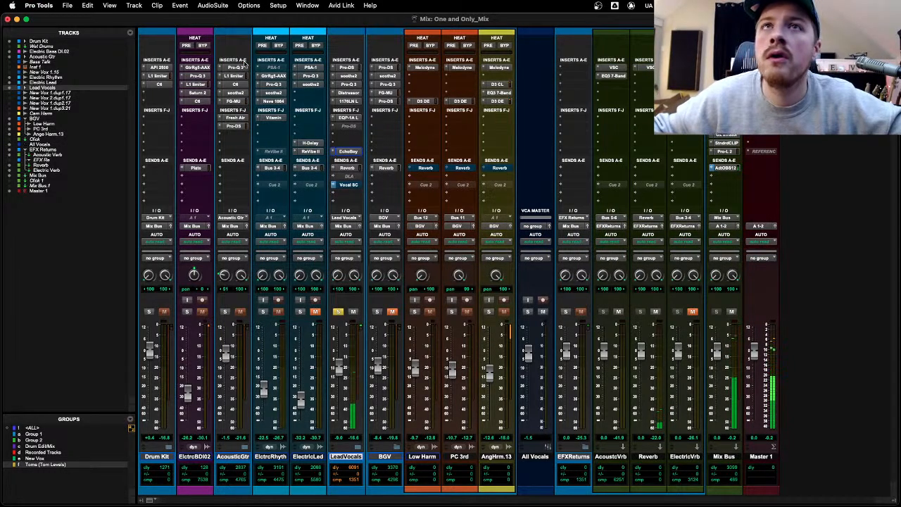
Step: In the Lead Vocals Pro-Q 3, set a narrow 1.71 dB cut at about 1.79 kHz and add a small bell cut just above 3 kHz
click(349, 83)
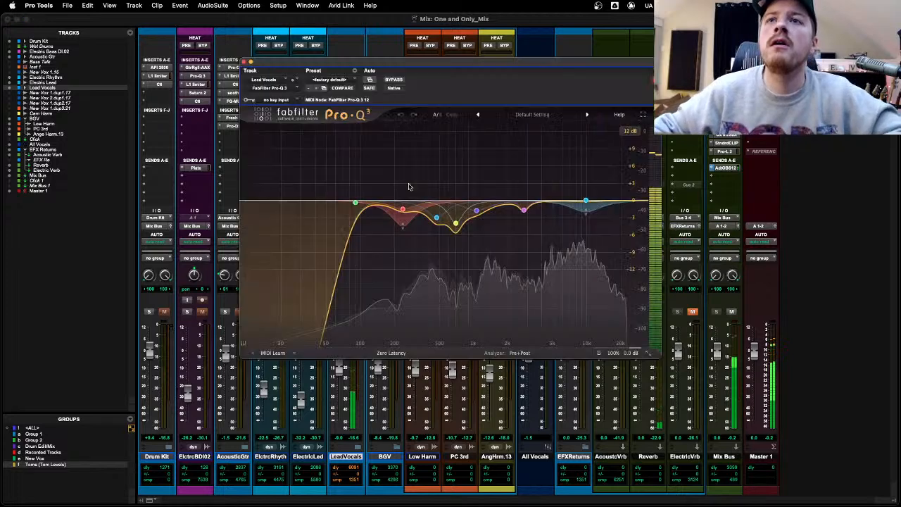
mouse_move(505, 194)
mouse_down()
mouse_move(505, 143)
mouse_move(502, 210)
mouse_up()
scroll(506, 143, down, 3)
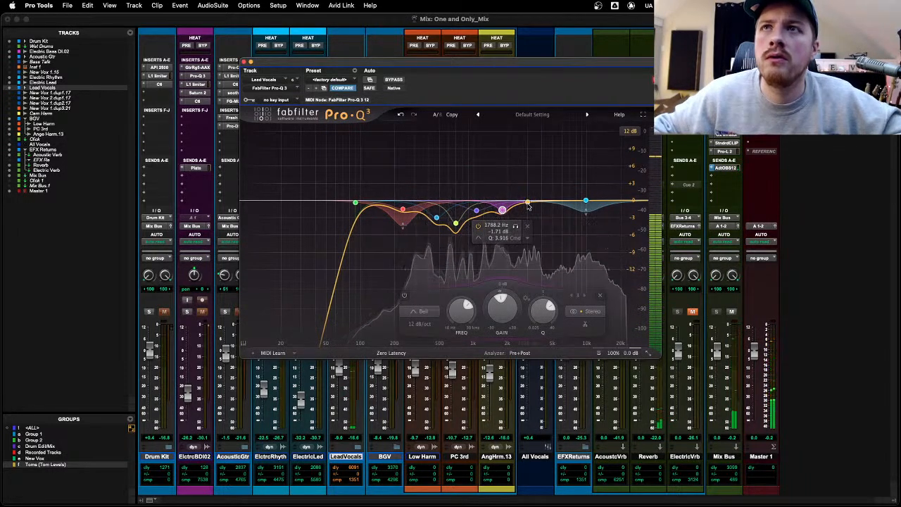
mouse_move(527, 204)
mouse_down()
mouse_move(538, 147)
mouse_move(529, 204)
mouse_up()
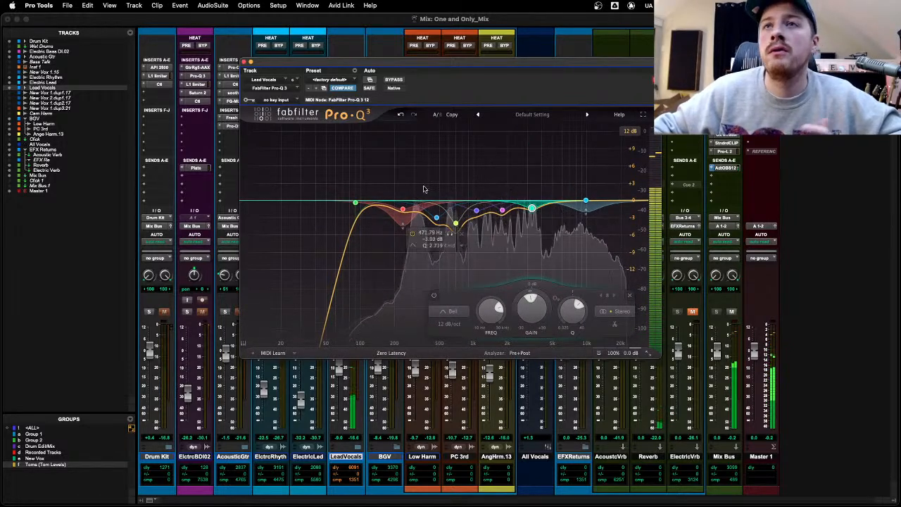
key(super+w)
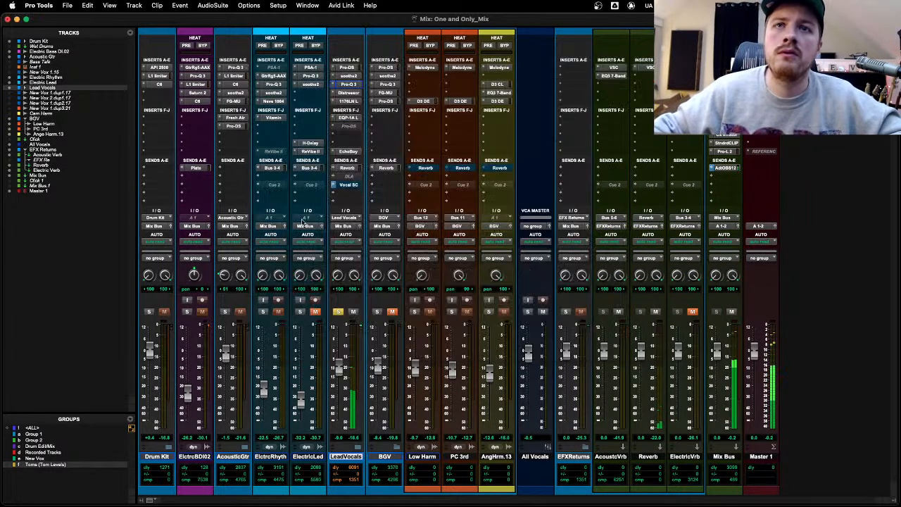
Step: Solo the Drum Kit folder instead of Lead Vocals, expand it, and raise the OH fader to -4.9 dB
click(339, 312)
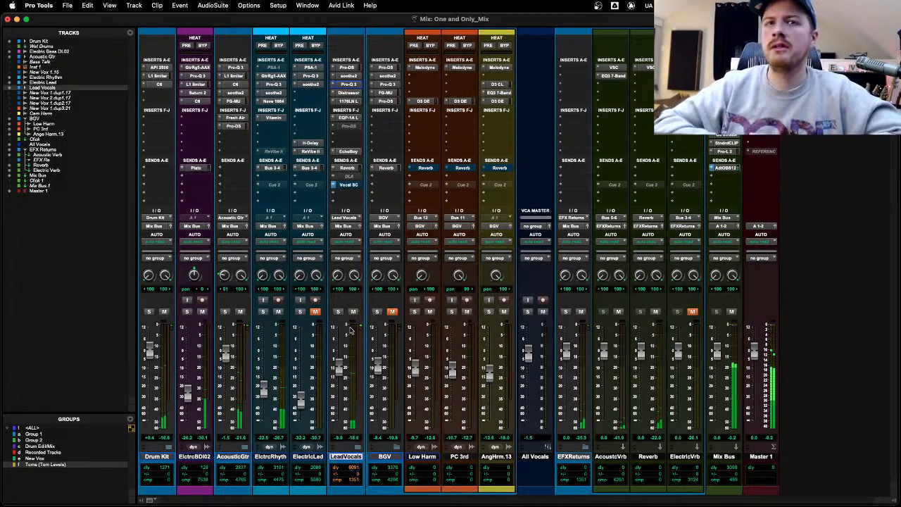
click(149, 312)
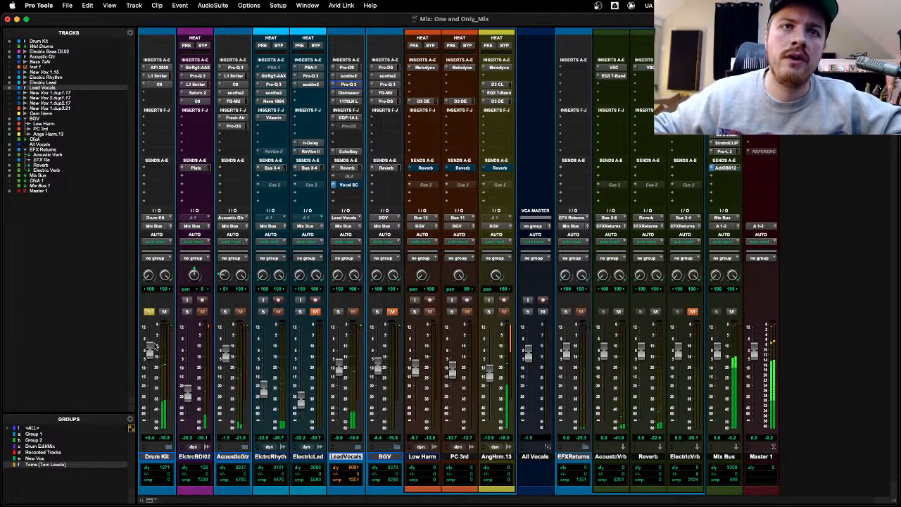
click(169, 449)
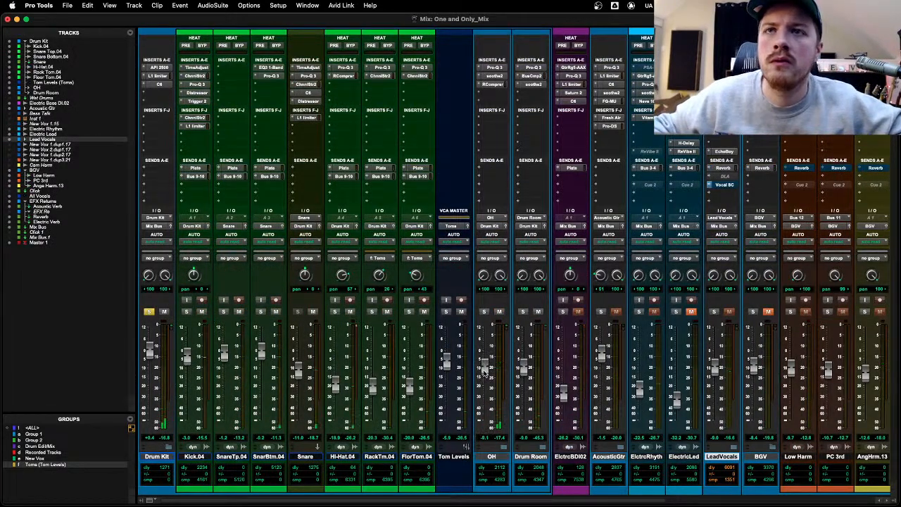
drag(485, 372, 485, 365)
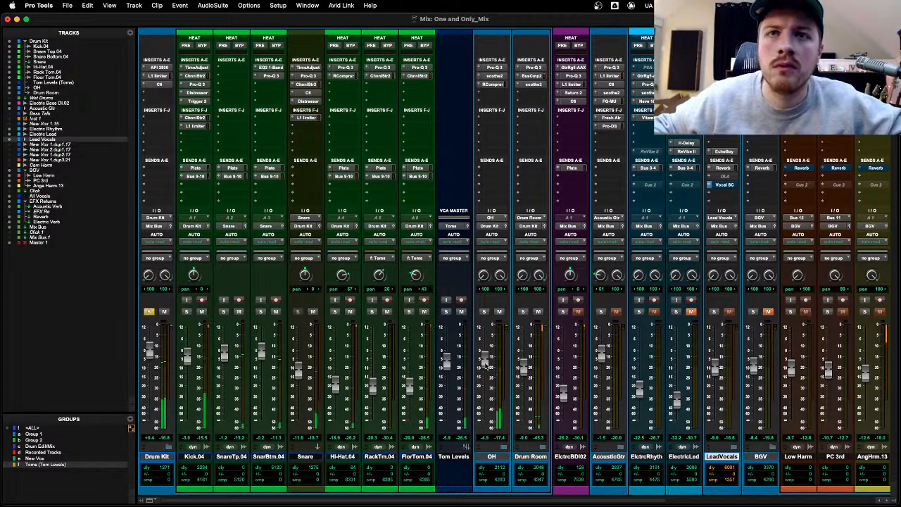
Step: Check the Drum Kit's API 2500, unsolo the drums, raise their folder fader to +1.0 dB, and collapse the folder
click(150, 67)
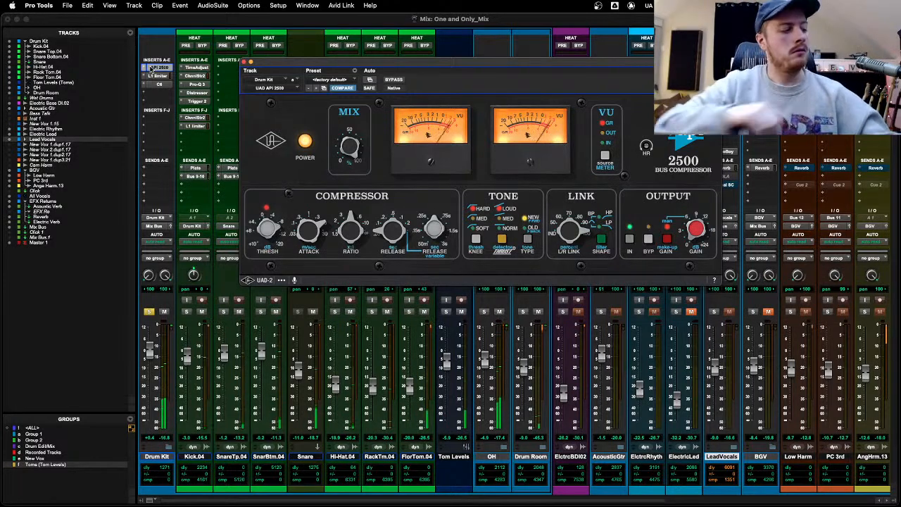
key(shift+s)
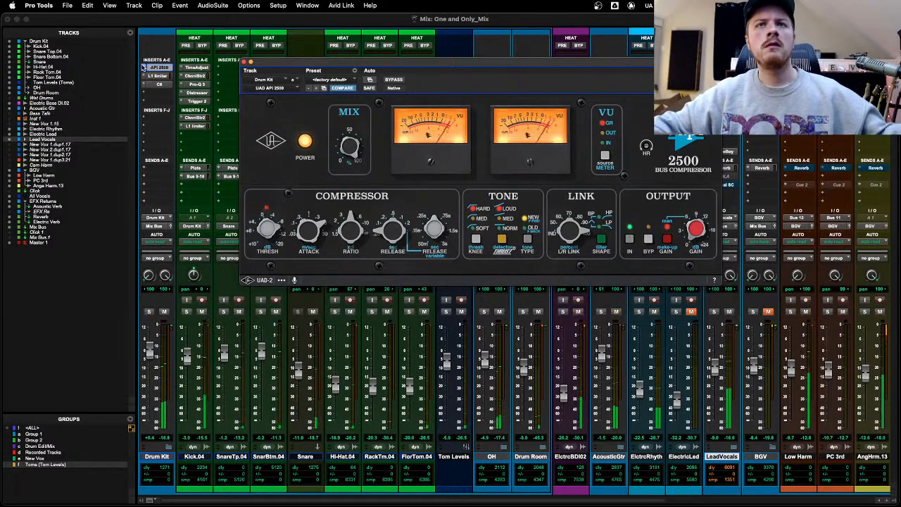
click(162, 350)
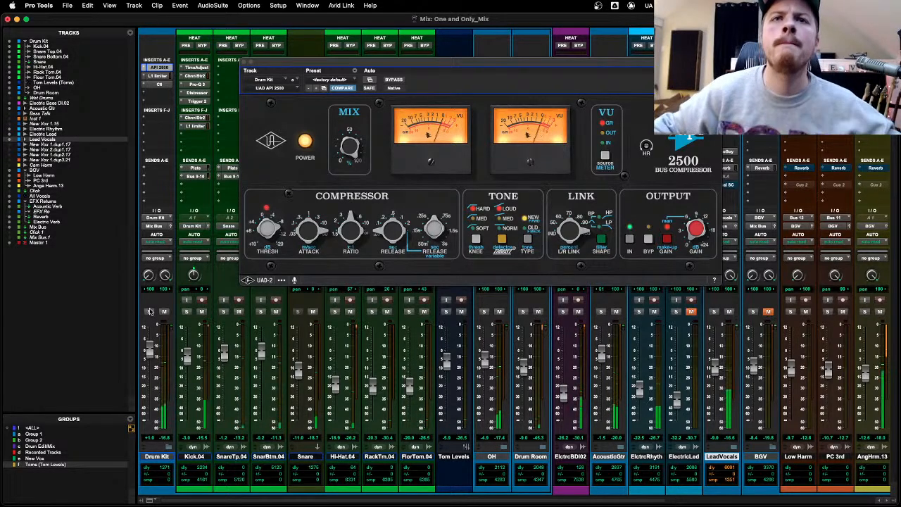
click(243, 60)
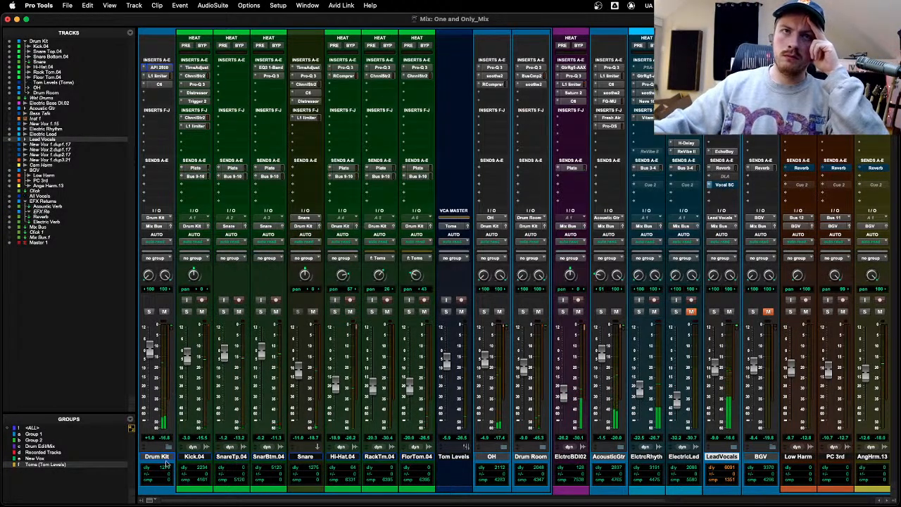
click(168, 449)
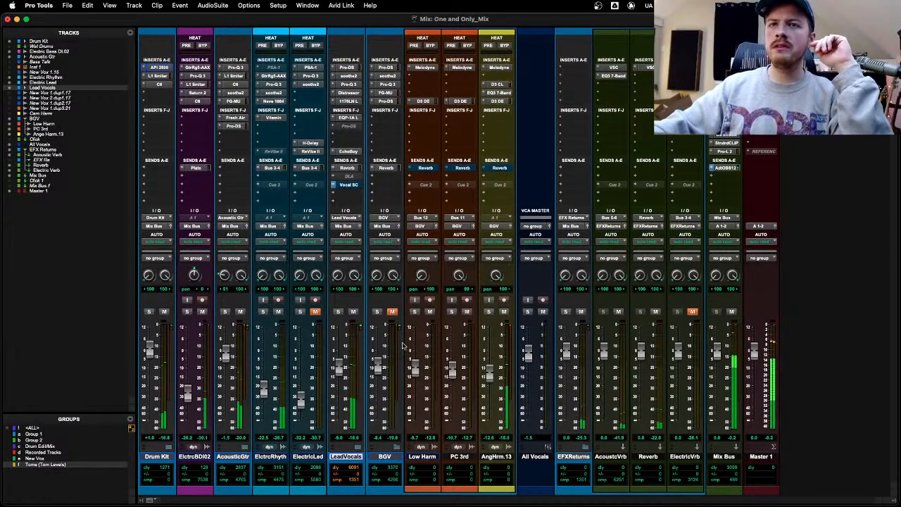
Step: Restart playback near the start of Chorus 2, in bar 41, and unmute the BGV folder
key(super+equal)
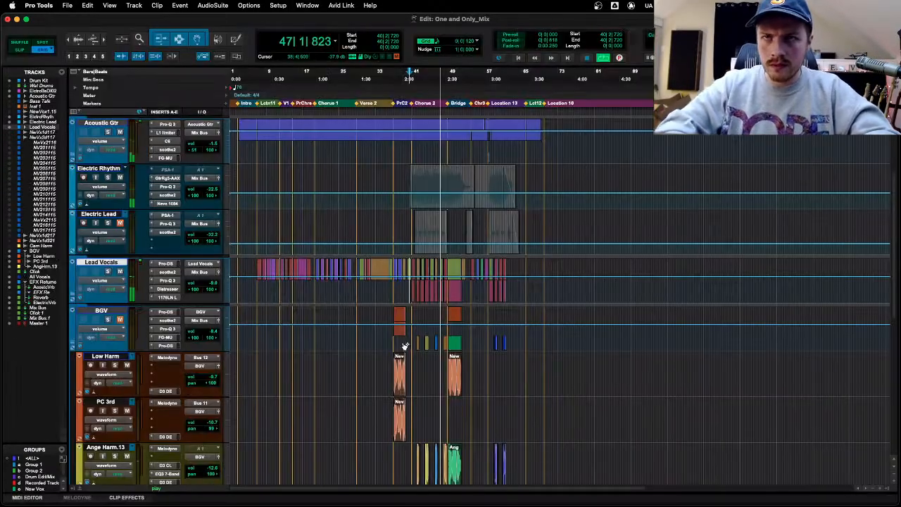
scroll(395, 316, down, 5)
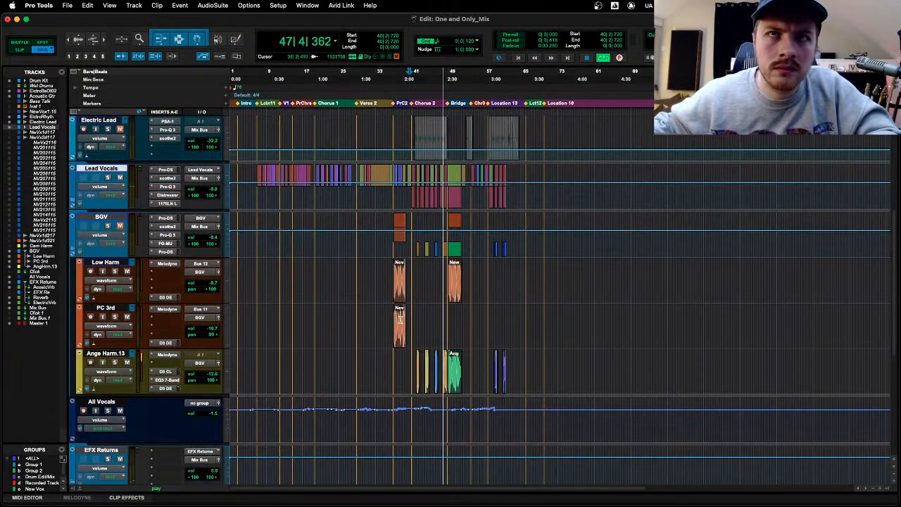
click(421, 317)
key(super+bracketright)
key(super+bracketright)
key(super+bracketright)
key(super+bracketright)
key(super+bracketright)
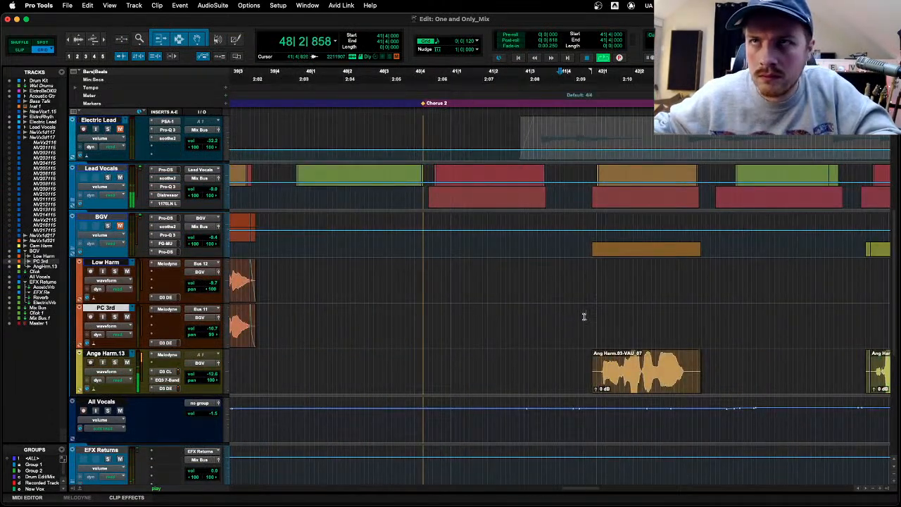
key(space)
key(super+bracketleft)
key(super+bracketleft)
key(space)
key(super+equal)
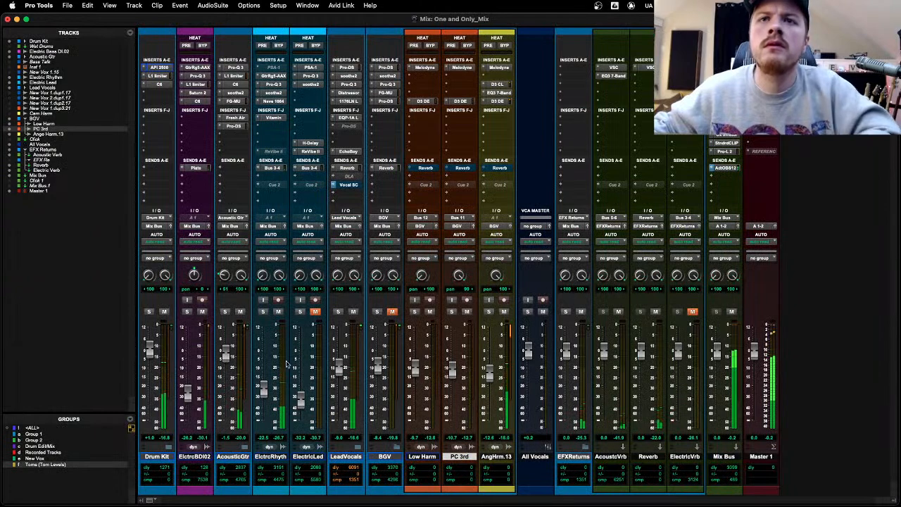
click(392, 311)
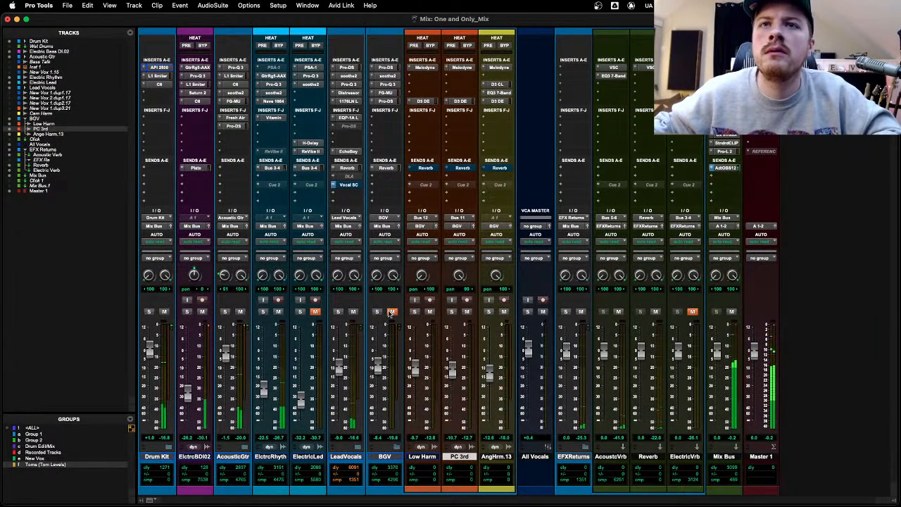
Step: Compare the background vocal clips across the sections, and centre the pan of the harmony track below PC 3rd
key(super+equal)
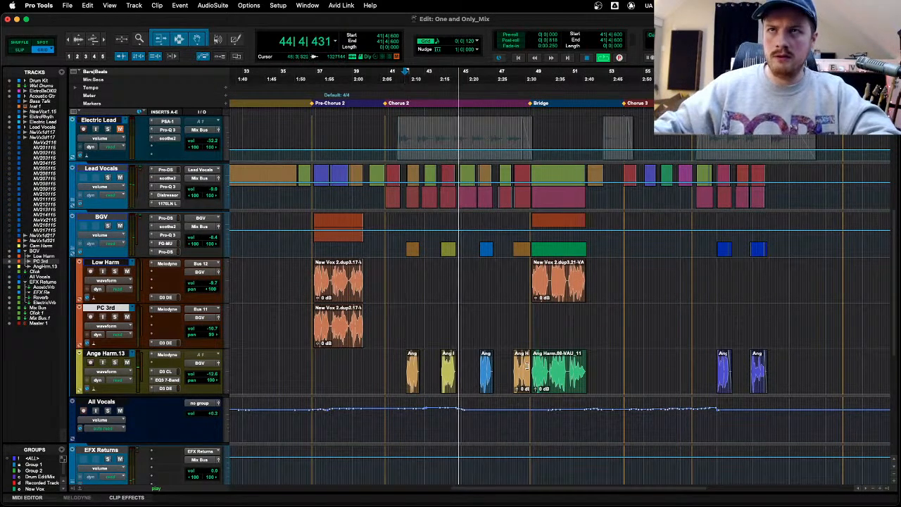
key(super+bracketleft)
key(super+bracketright)
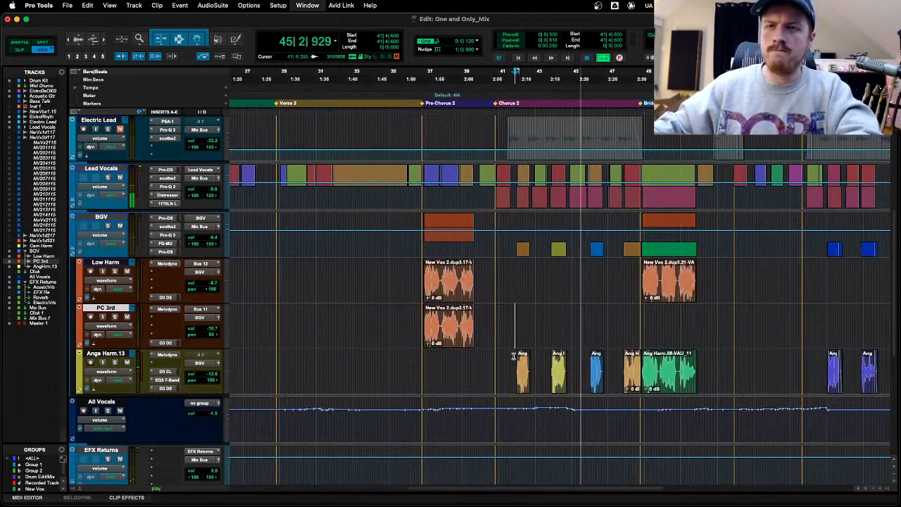
key(super+equal)
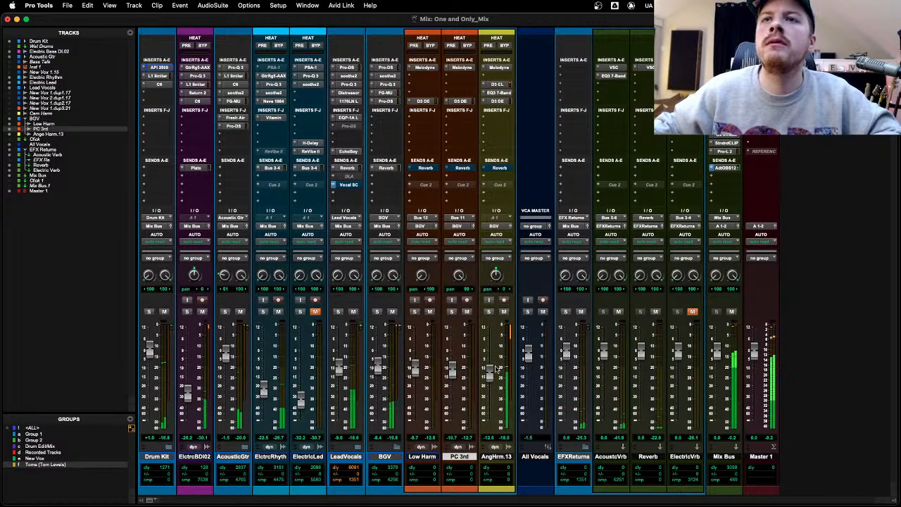
Step: Play the harmonies from the start of Pre-Chorus 2 and from the start of the Bridge to check them
key(super+equal)
key(space)
click(421, 315)
key(space)
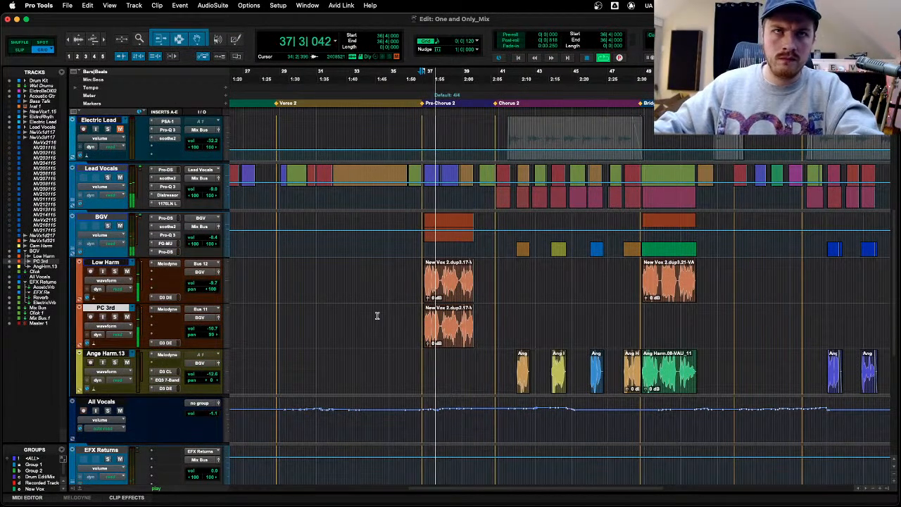
click(639, 285)
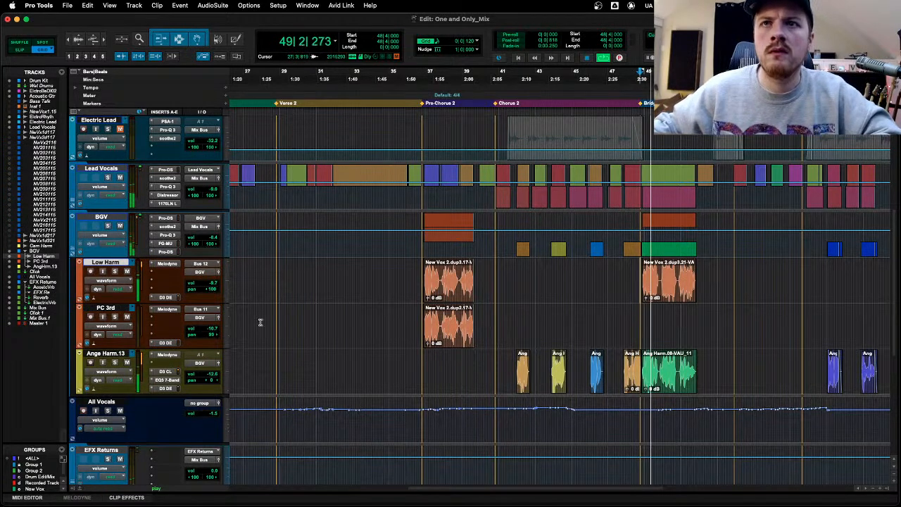
scroll(281, 350, right, 2)
scroll(281, 350, right, 3)
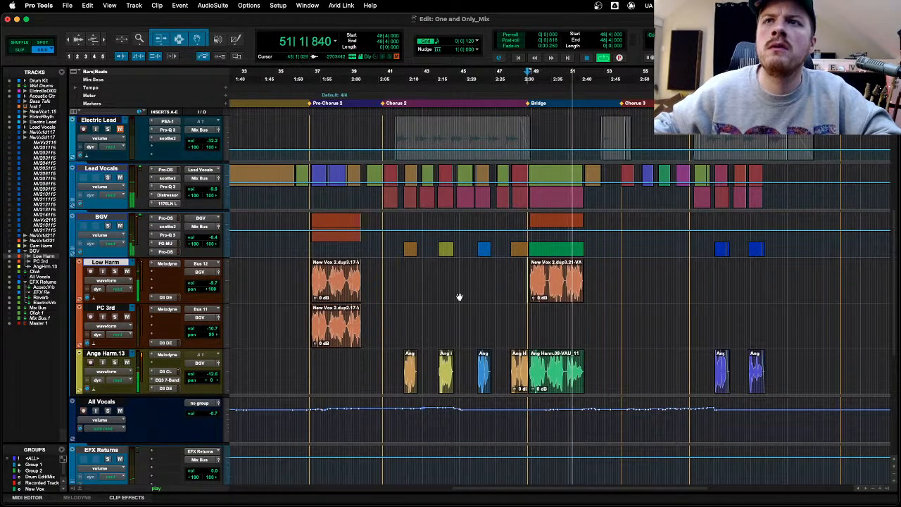
Step: Show the pan automation of the harmony track below PC 3rd, and place the playback start in bar 47, before the Bridge
click(108, 371)
click(112, 405)
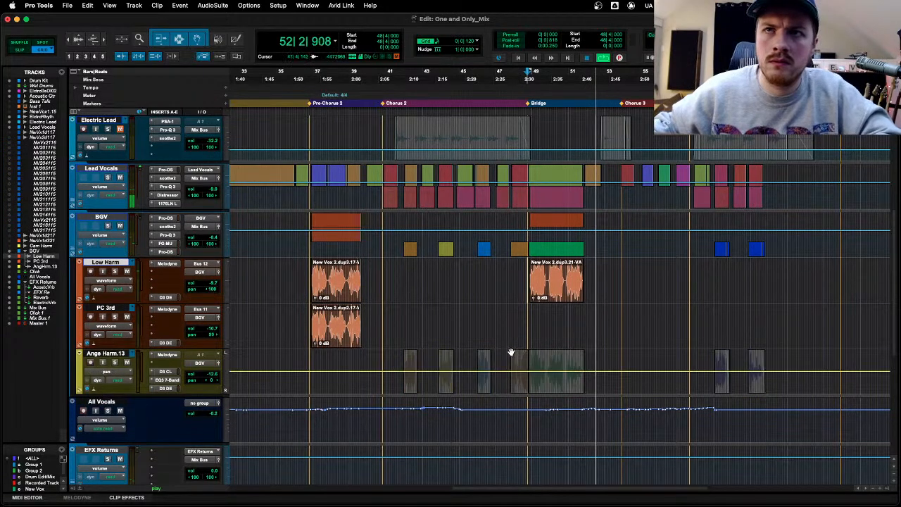
key(super+bracketright)
key(super+bracketright)
click(372, 374)
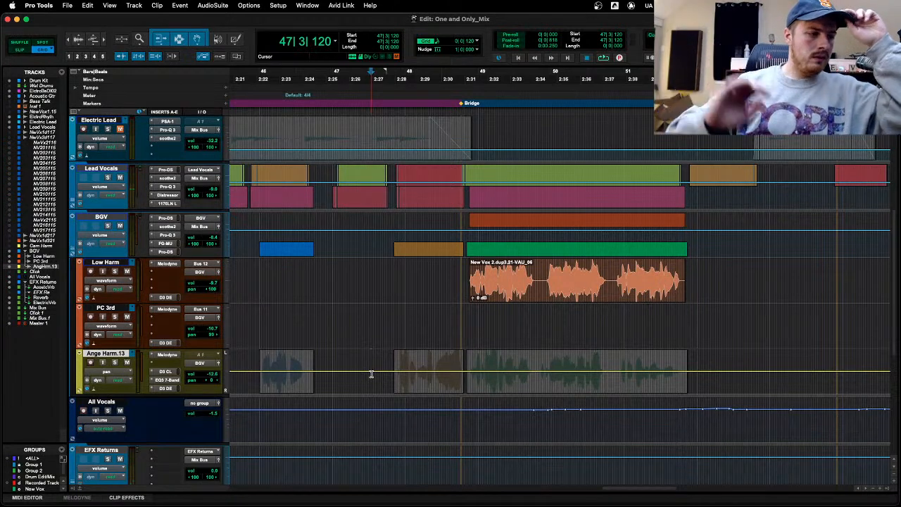
Step: Write touch-mode pan automation on the harmony track below PC 3rd, moving it fully right for its Bridge clip
click(104, 355)
click(104, 354)
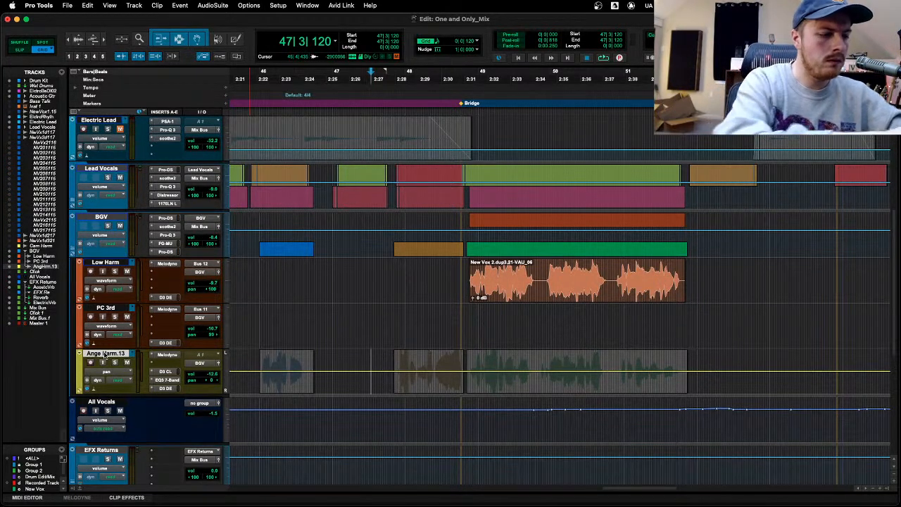
scroll(104, 355, up, 5)
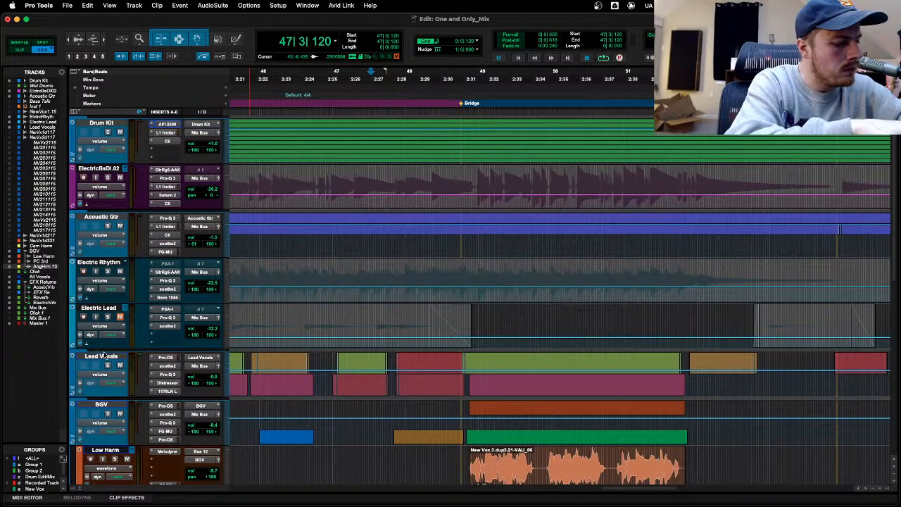
scroll(104, 355, down, 10)
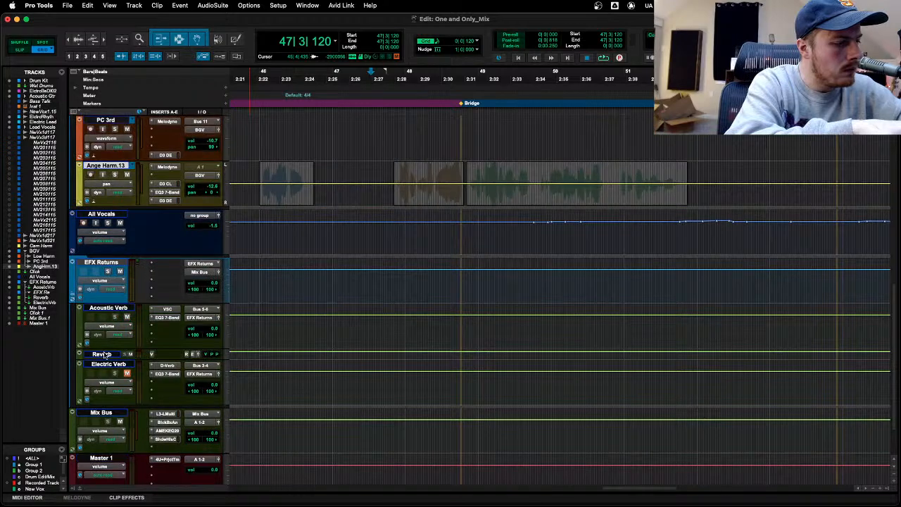
scroll(104, 355, up, 1)
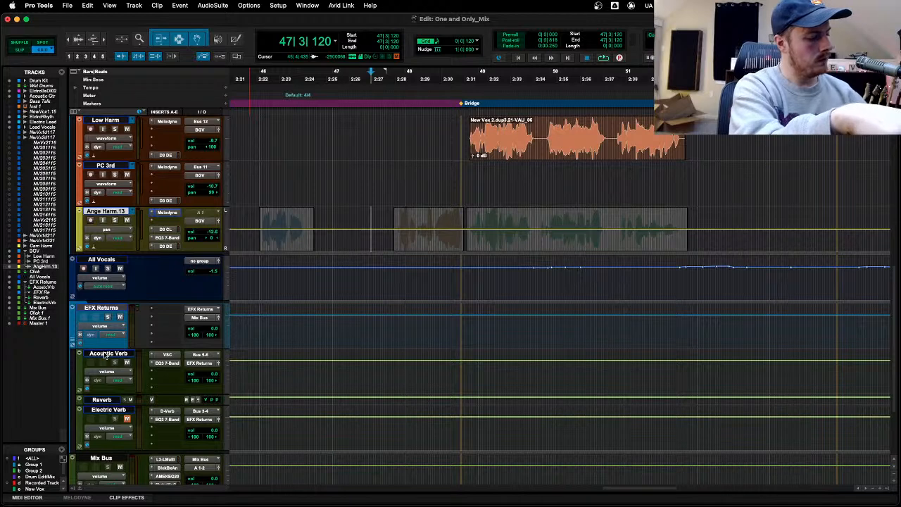
key(space)
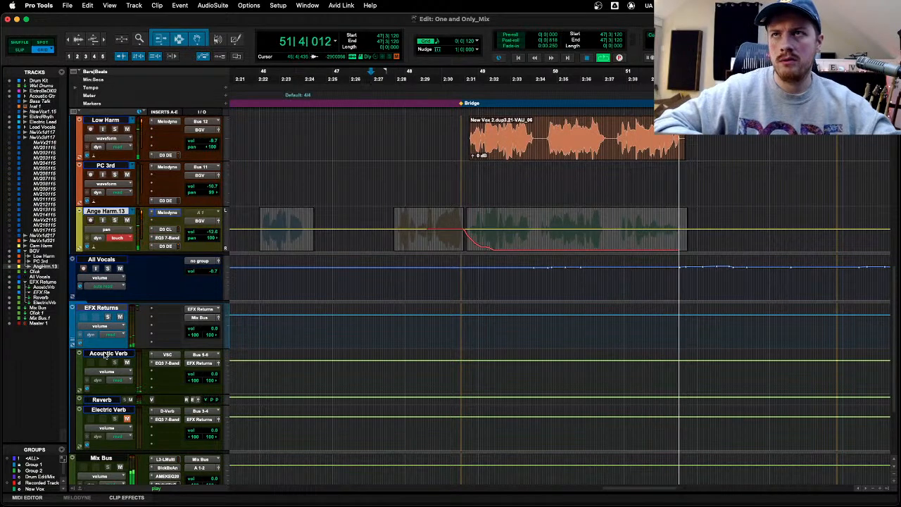
key(r)
key(r)
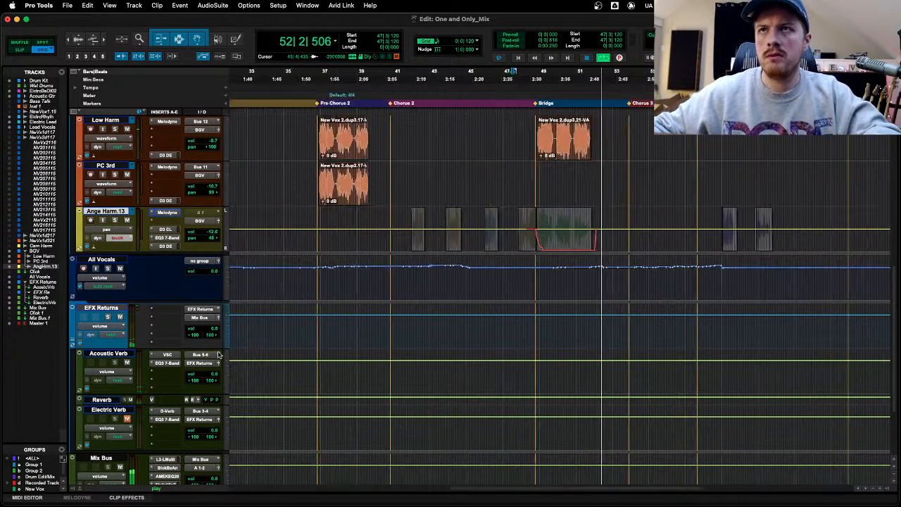
Step: Restart playback just before Pre-Chorus 2, in bar 36, and set the PC 3rd track's pan to 100
scroll(331, 310, right, 2)
scroll(422, 268, up, 3)
key(space)
click(457, 262)
key(space)
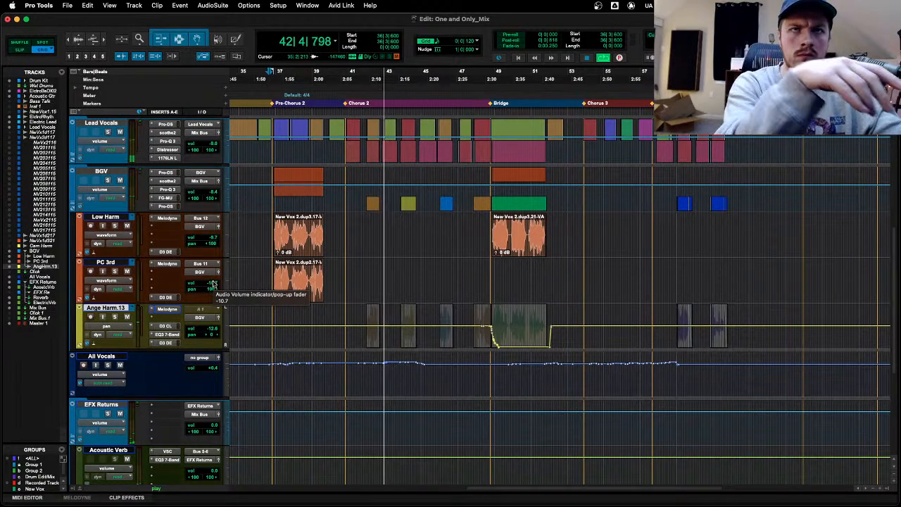
Step: Restart playback in bar 42 of Chorus 2, and raise the volume of the harmony track below PC 3rd to -8.9 dB
key(r)
key(r)
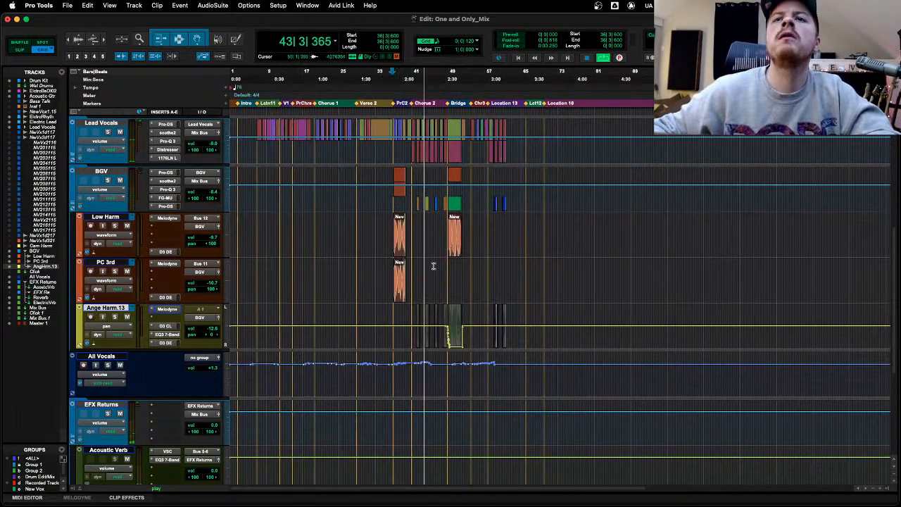
click(418, 268)
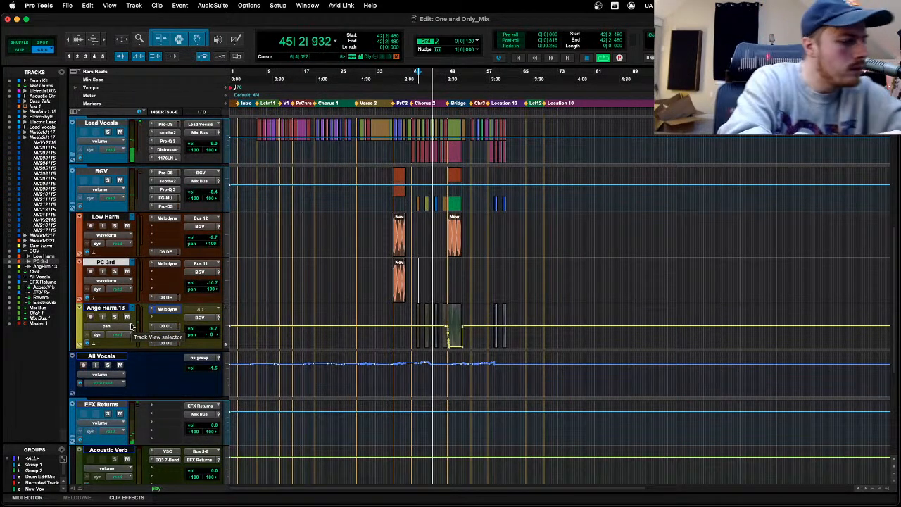
scroll(130, 326, up, 2)
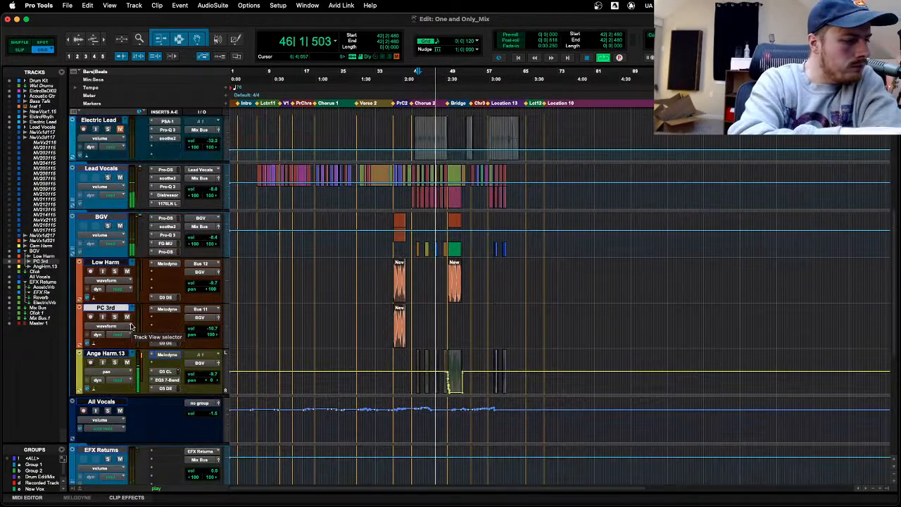
scroll(130, 326, up, 2)
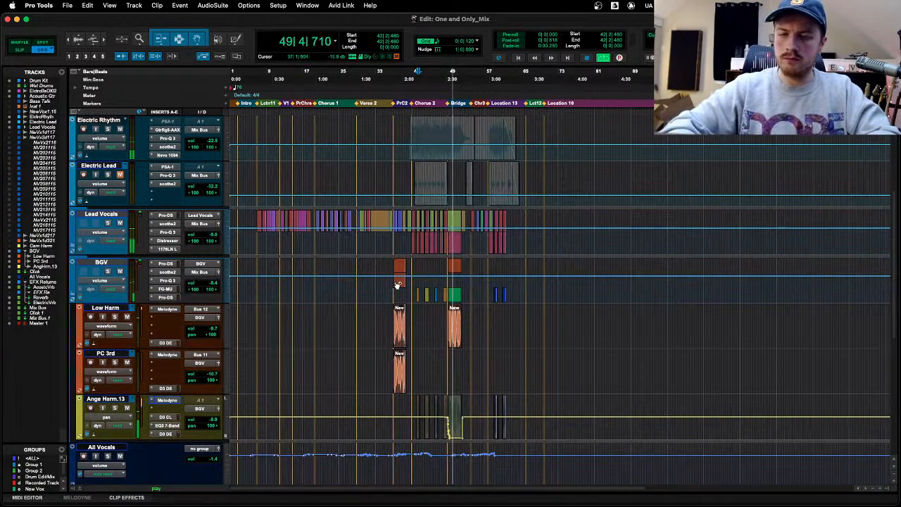
Step: Solo the BGV folder briefly in the Mix window to hear it alone, and unsolo it
key(super+equal)
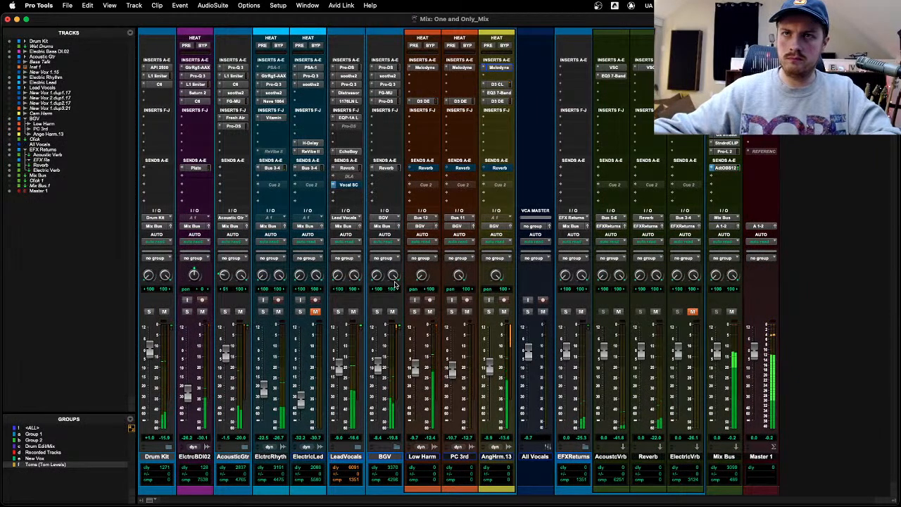
click(377, 311)
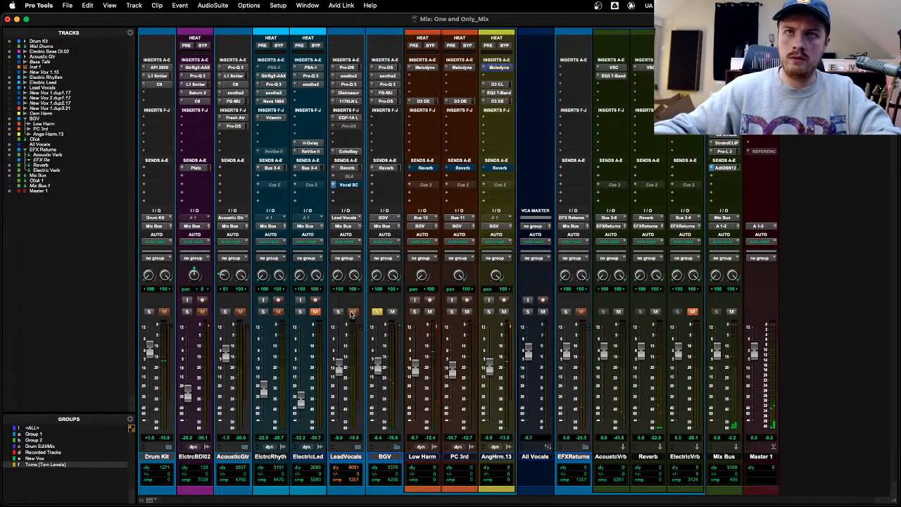
click(376, 313)
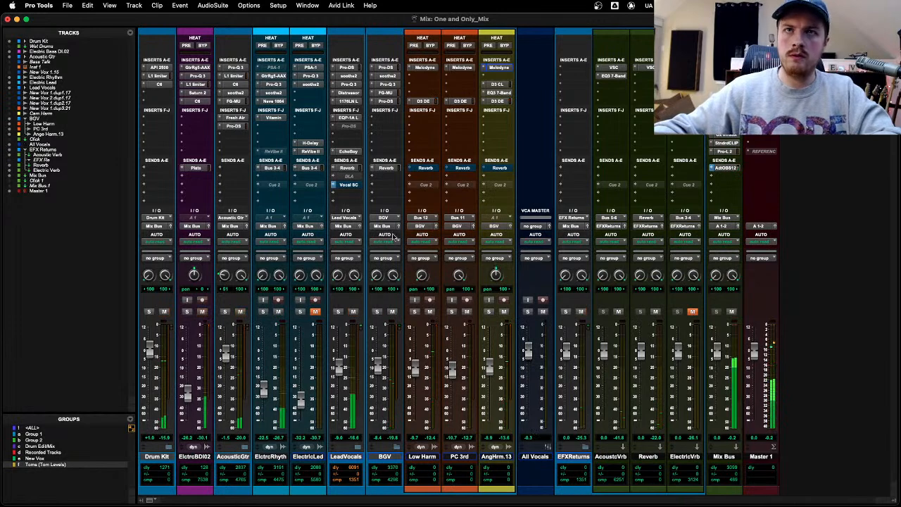
Step: Remove the D3 CL, EQ3 7-Band and D3 DE inserts from the harmony track next to PC 3rd
click(486, 84)
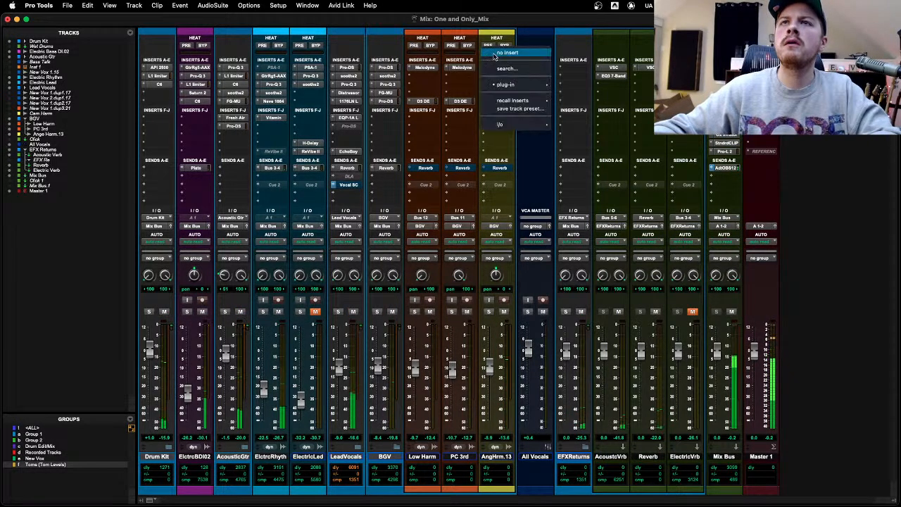
click(496, 54)
click(497, 93)
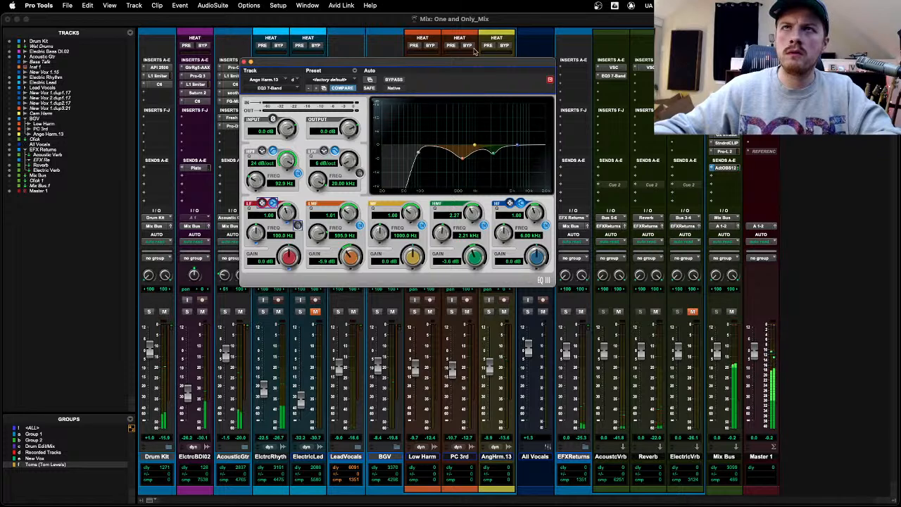
drag(473, 64, 474, 113)
click(491, 66)
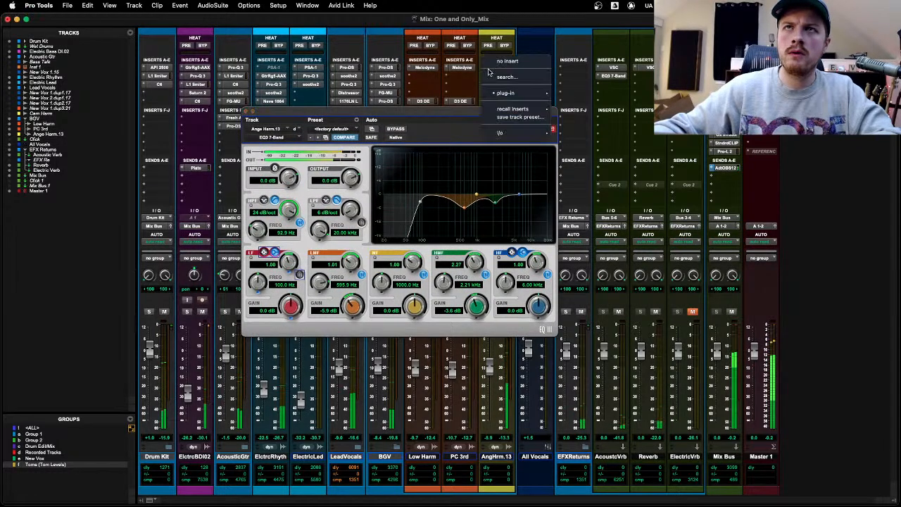
click(493, 62)
click(485, 102)
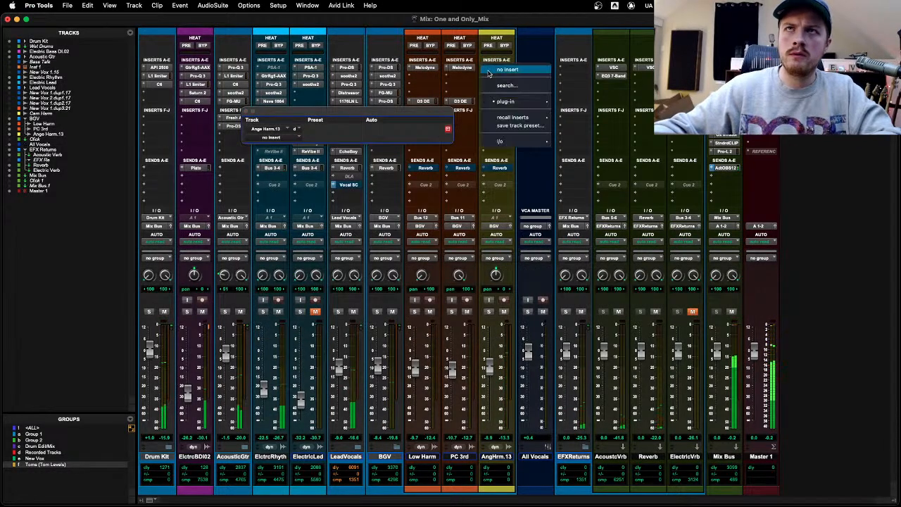
Step: Insert FabFilter Pro-Q 3 in the second slot of the harmony track, after Melodyne
click(498, 76)
click(498, 76)
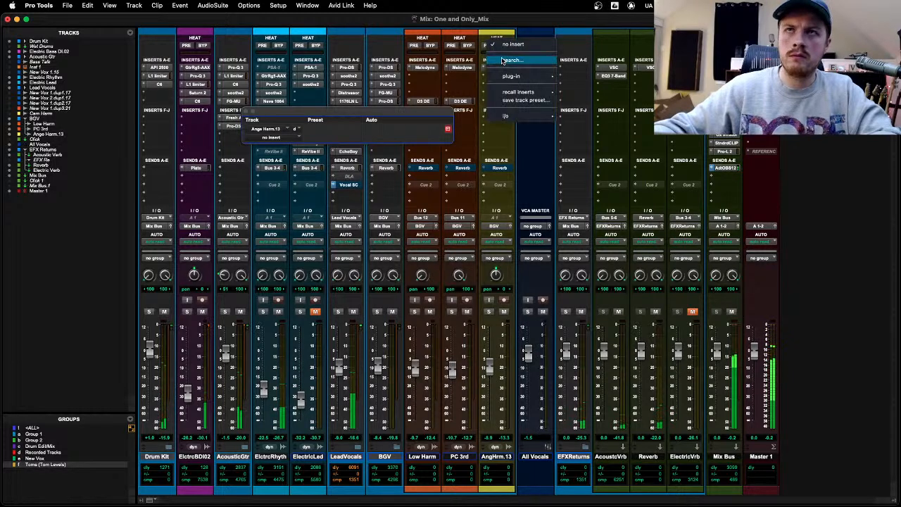
text(pro-)
key(Down)
key(Down)
key(Return)
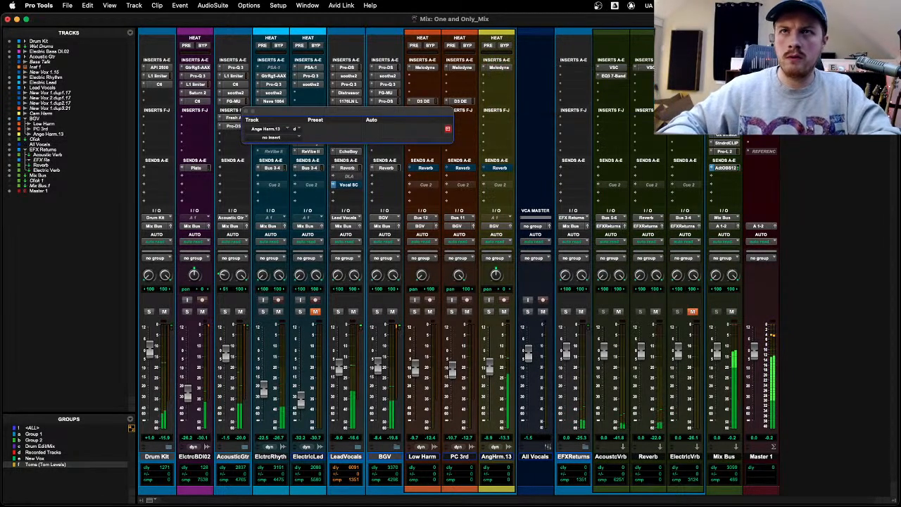
Step: Cut the harmony by about 4.5 dB at about 1084 Hz with Q 1.765, and add a 12 dB/oct low cut at about 188 Hz
drag(464, 251, 479, 237)
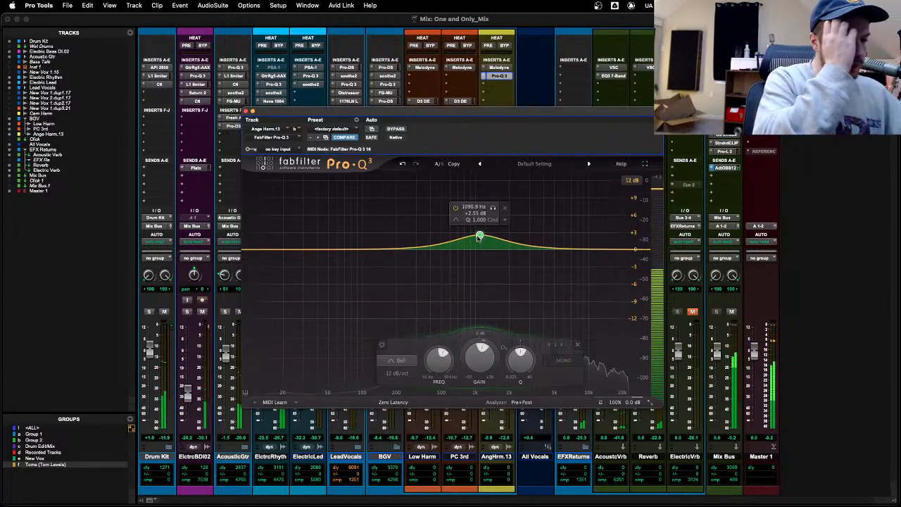
key(super+w)
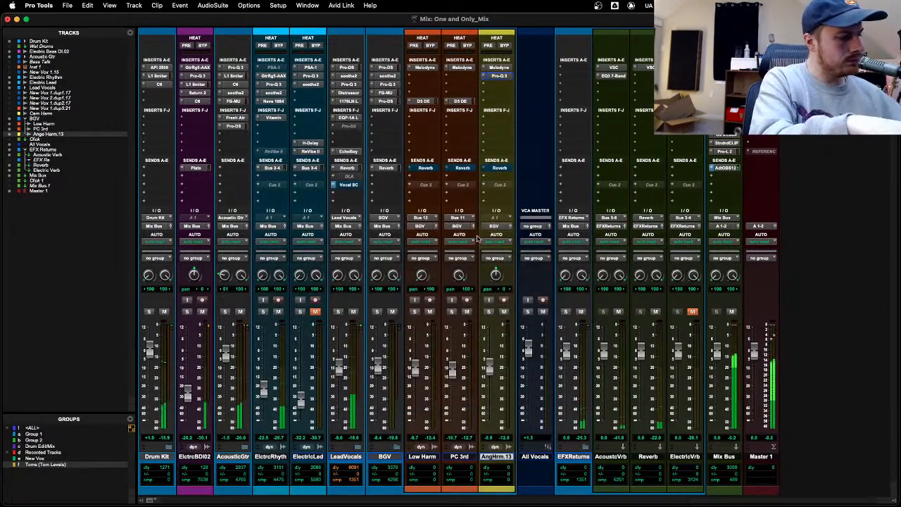
key(ctrl+alt+super+w)
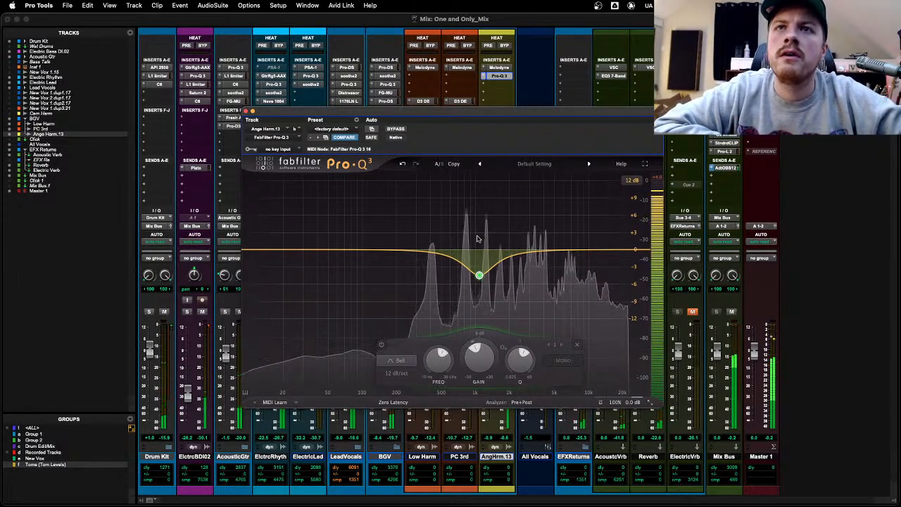
drag(266, 252, 394, 252)
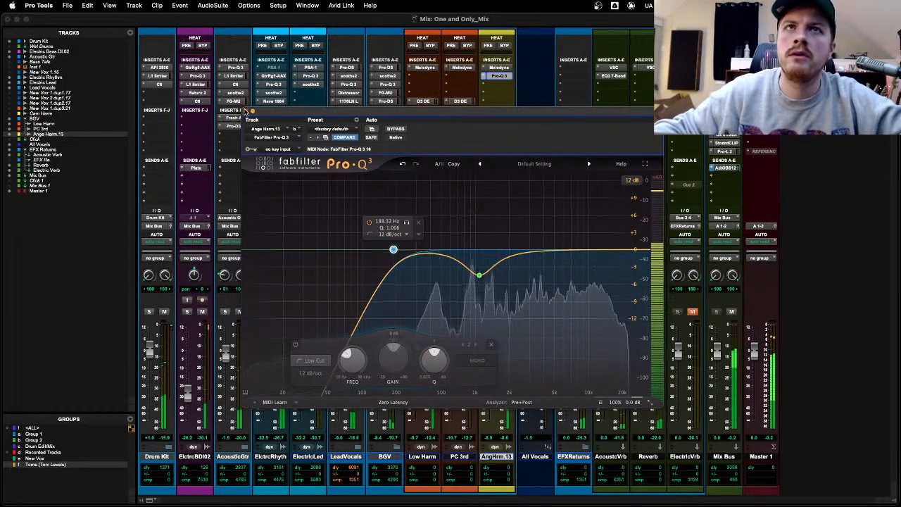
key(super+w)
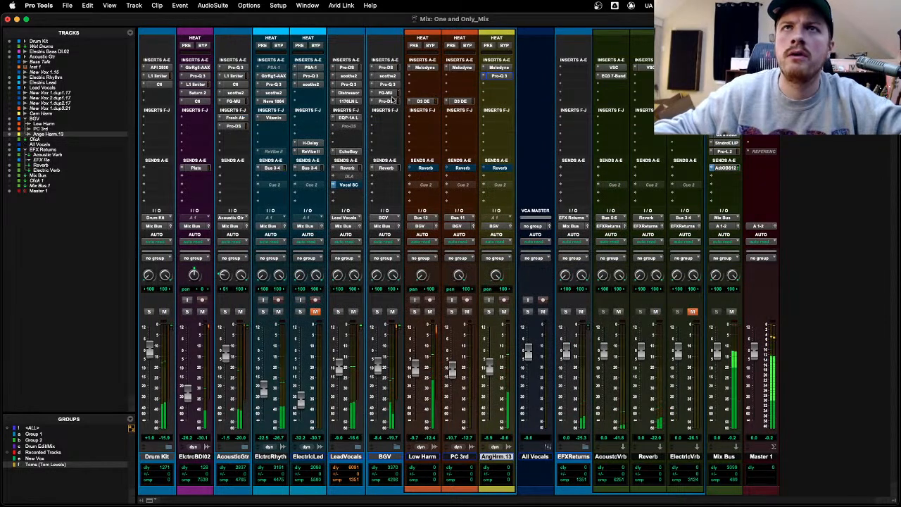
Step: Add a slight cut near 2 kHz and a 2.8 dB boost at about 9.6 kHz to the harmony's Pro-Q 3, and close it
click(497, 76)
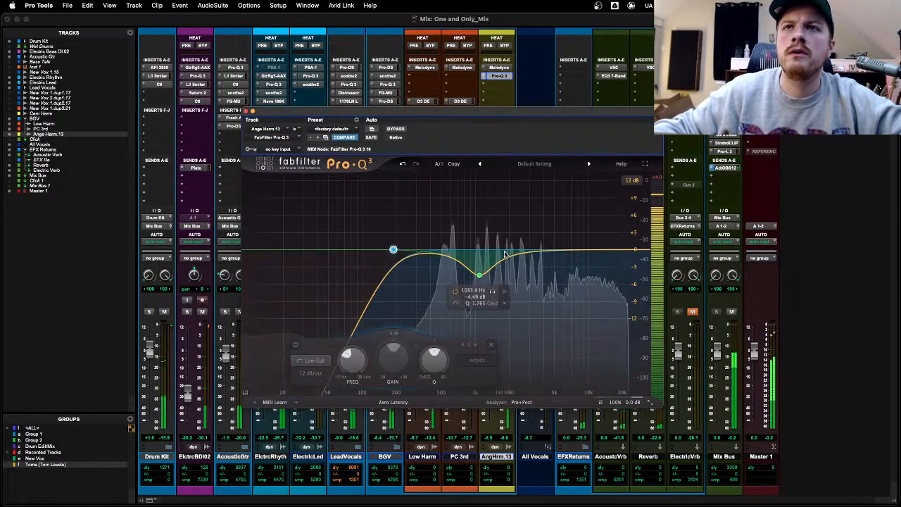
drag(511, 256, 512, 186)
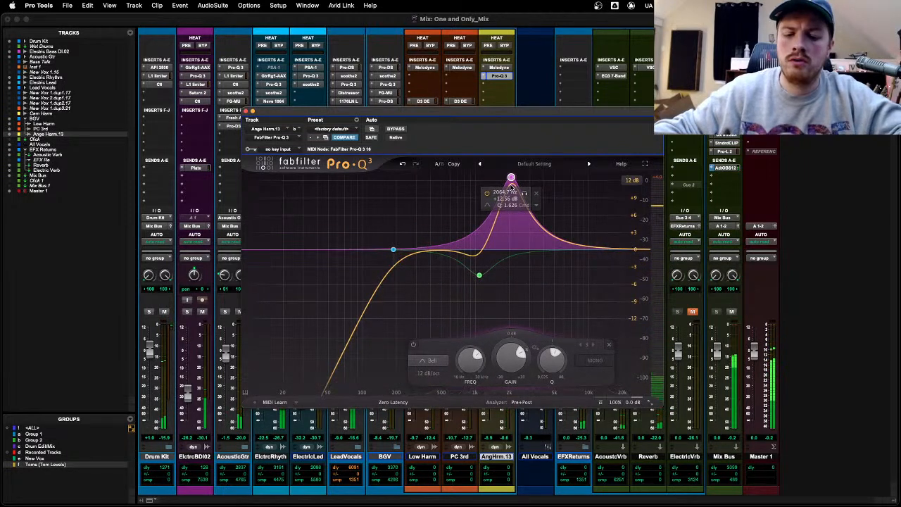
double_click(502, 245)
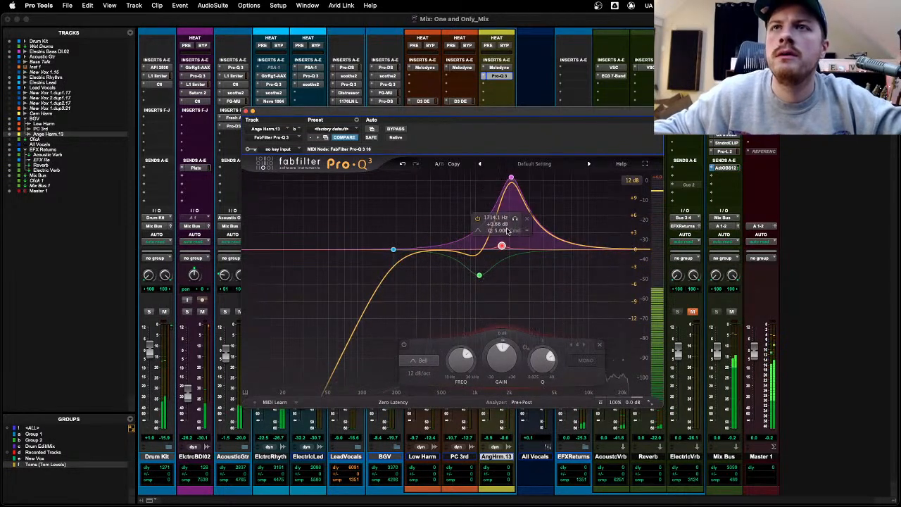
right_click(502, 246)
click(519, 315)
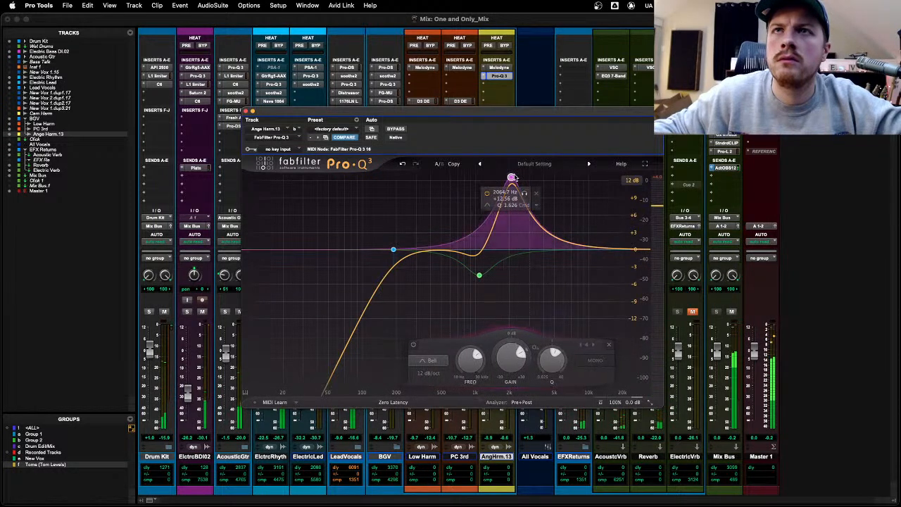
drag(511, 178, 586, 238)
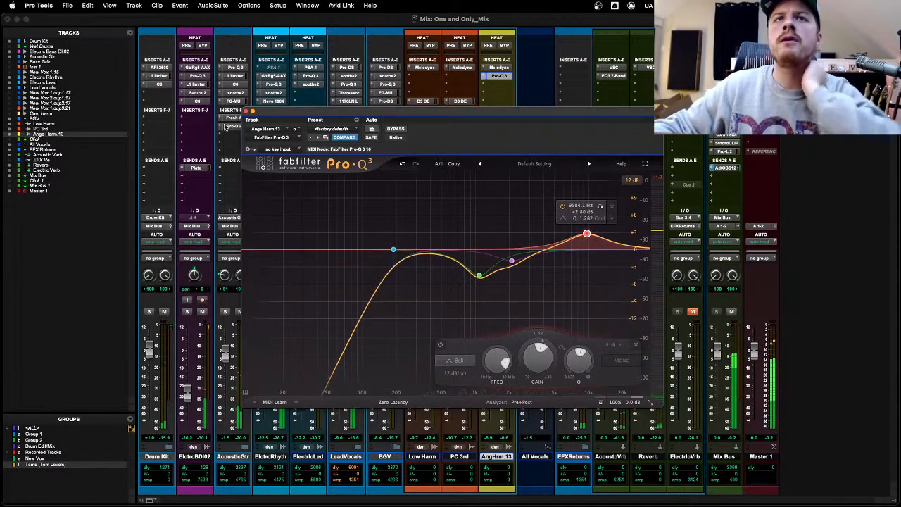
click(248, 111)
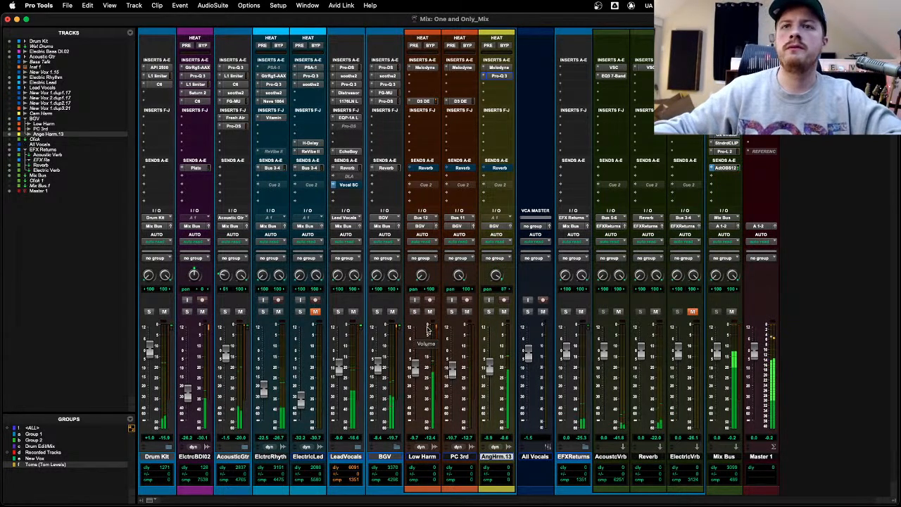
Step: Lower the BGV folder fader to -10.0 dB and open the folder's FG-MU compressor
drag(384, 367, 379, 371)
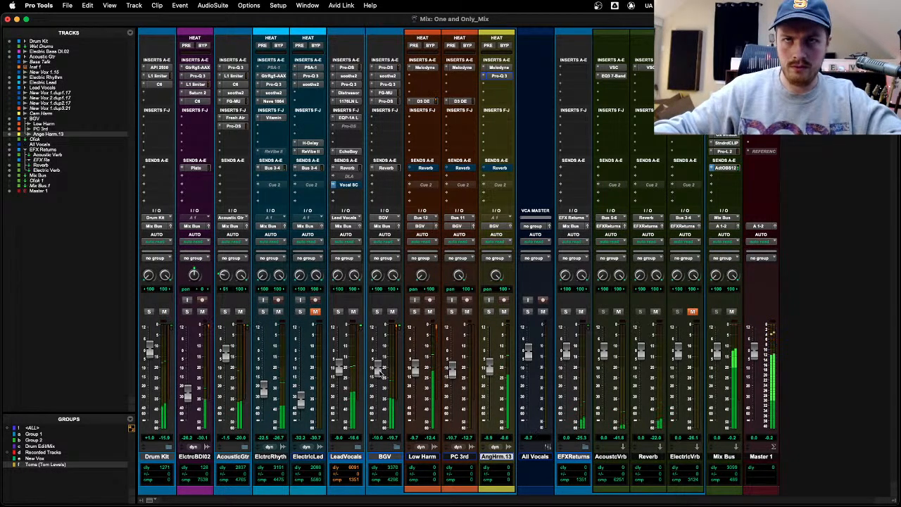
click(395, 93)
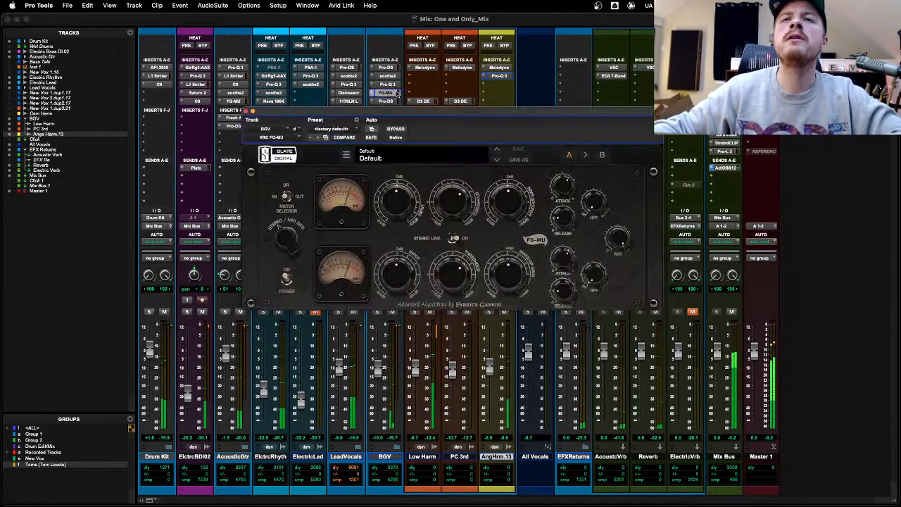
Step: Set the threshold of the BGV folder's FG-MU compressor to -34.8 and close the plugin
drag(463, 205, 471, 206)
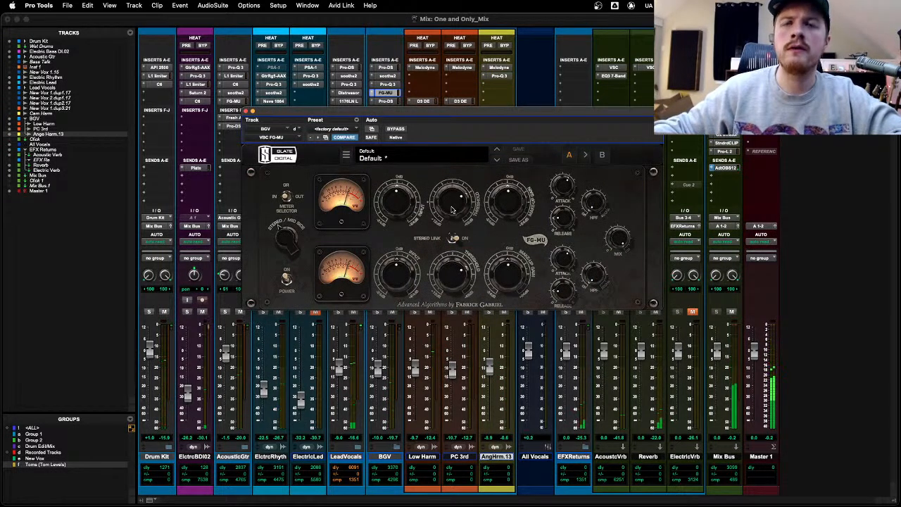
drag(451, 207, 453, 197)
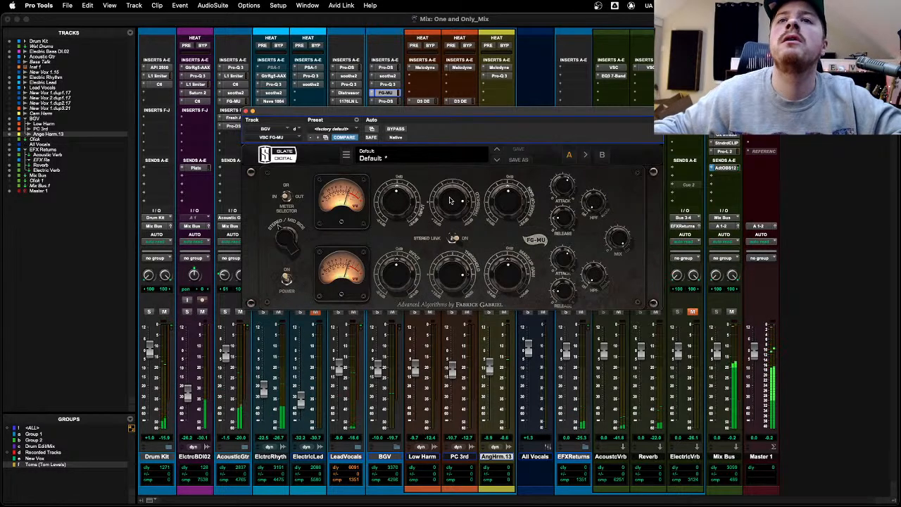
drag(451, 198, 453, 203)
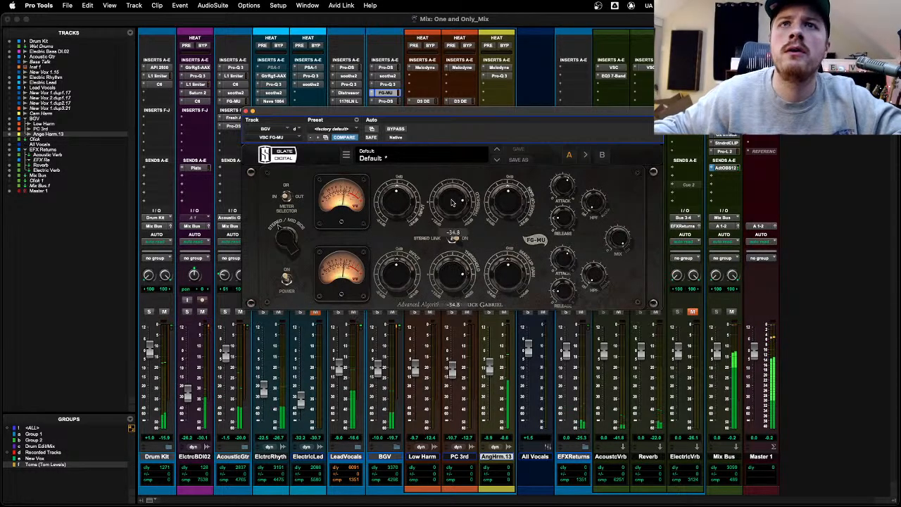
click(246, 111)
Step: Play back the section from the timeline with Low Harm and PC 3rd soloed, and clear the solos
key(super+equal)
key(space)
click(389, 316)
key(space)
click(115, 317)
key(super+equal)
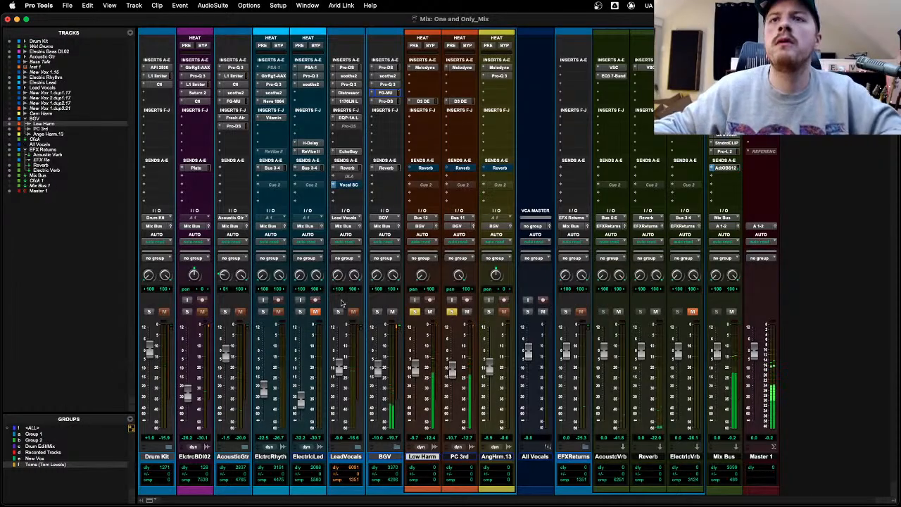
click(450, 312)
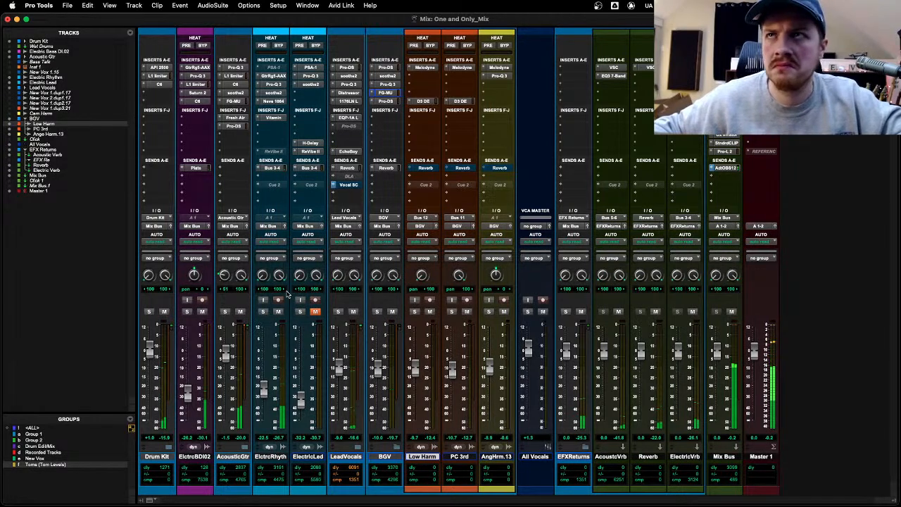
Step: Compare the electric rhythm guitar soloed and in the full mix, ending with it soloed
click(263, 312)
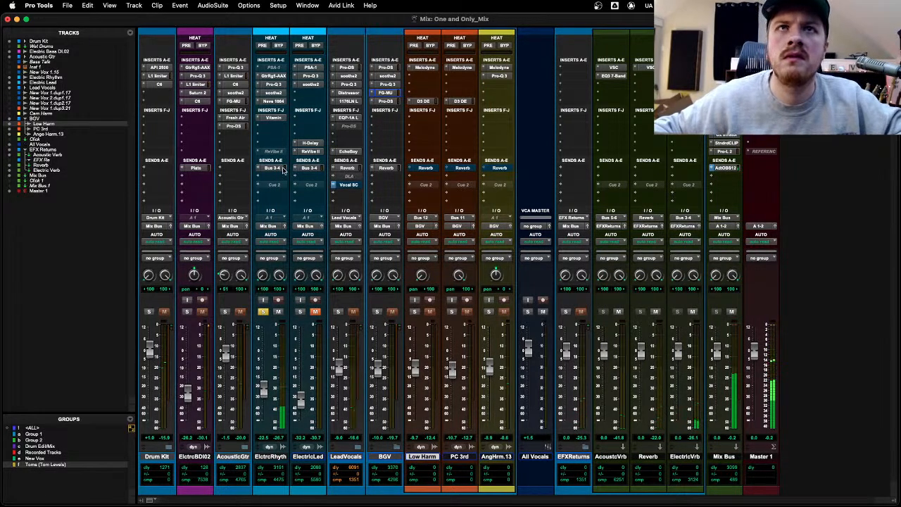
click(264, 312)
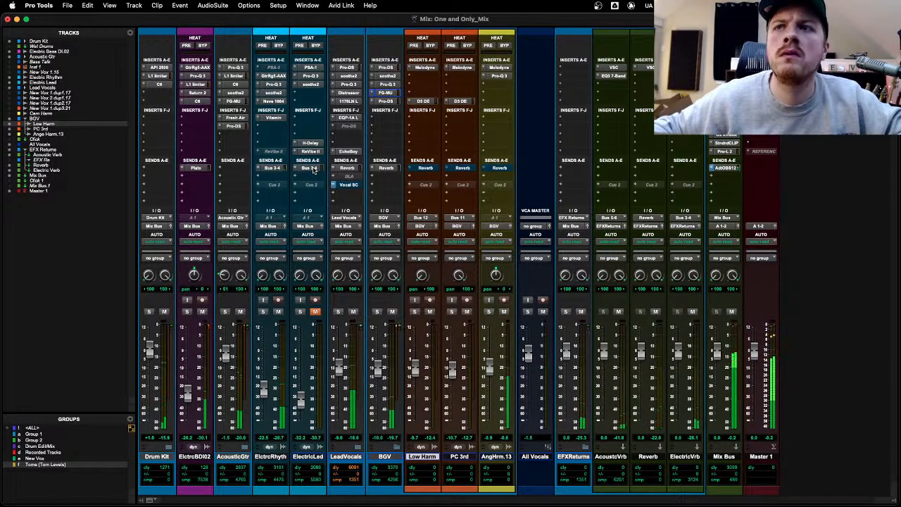
click(265, 313)
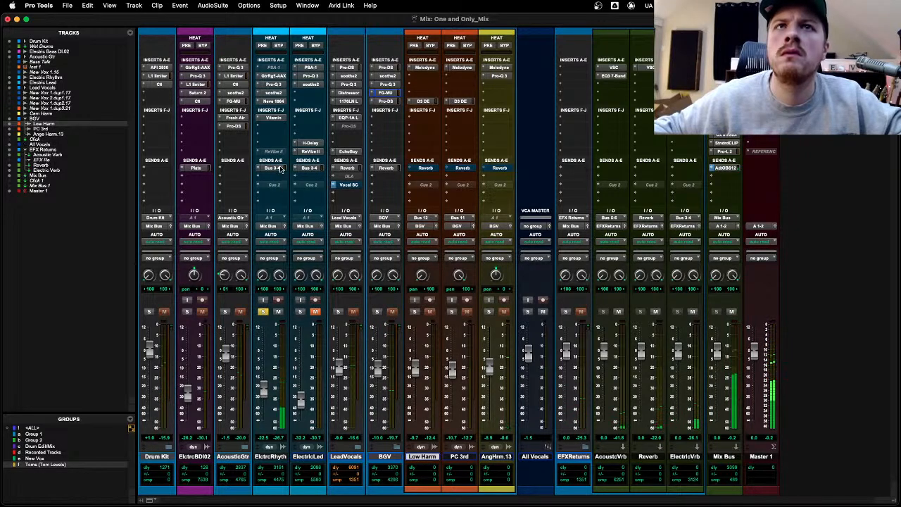
click(263, 312)
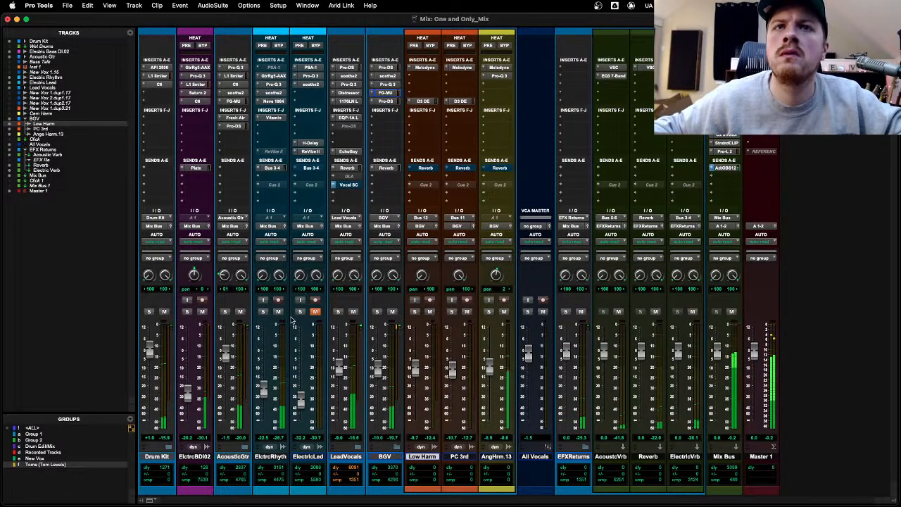
click(263, 313)
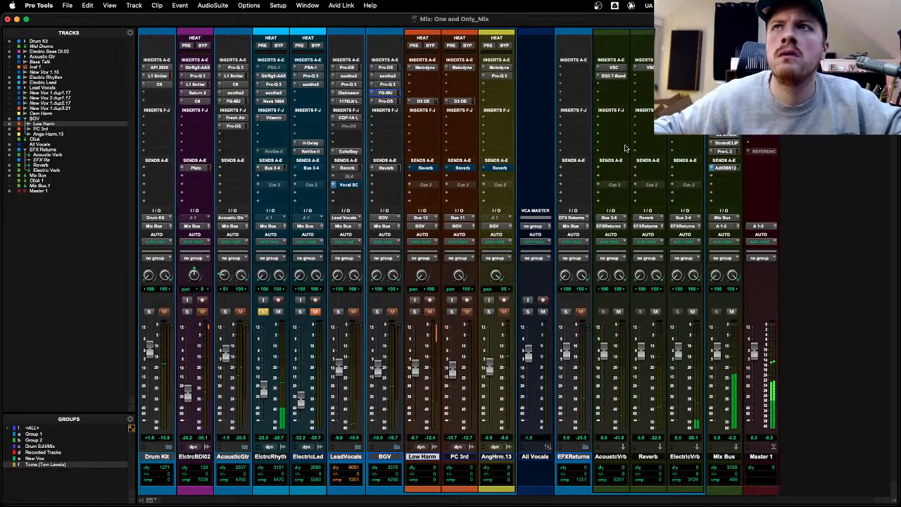
Step: Check the D-Verb and EQ 7-Band on the Electric Verb return, unsolo the rhythm guitar and unmute the electric lead
click(686, 68)
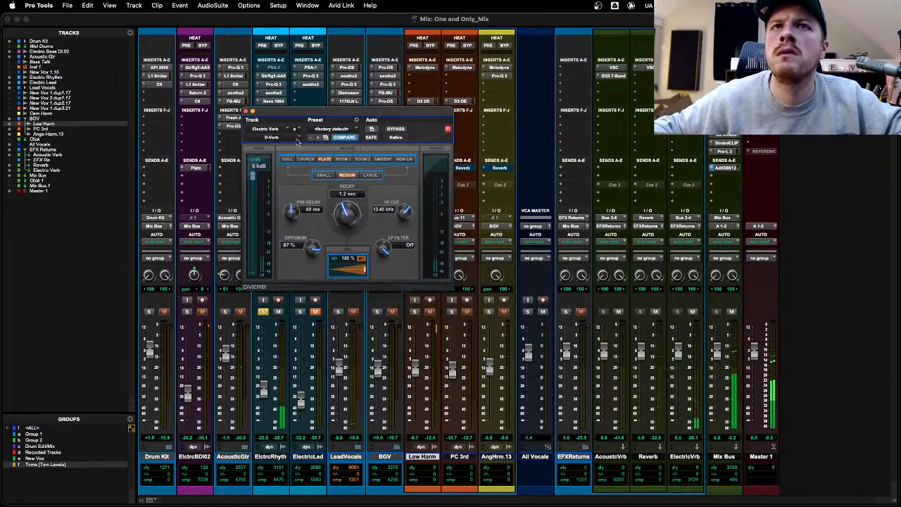
click(248, 111)
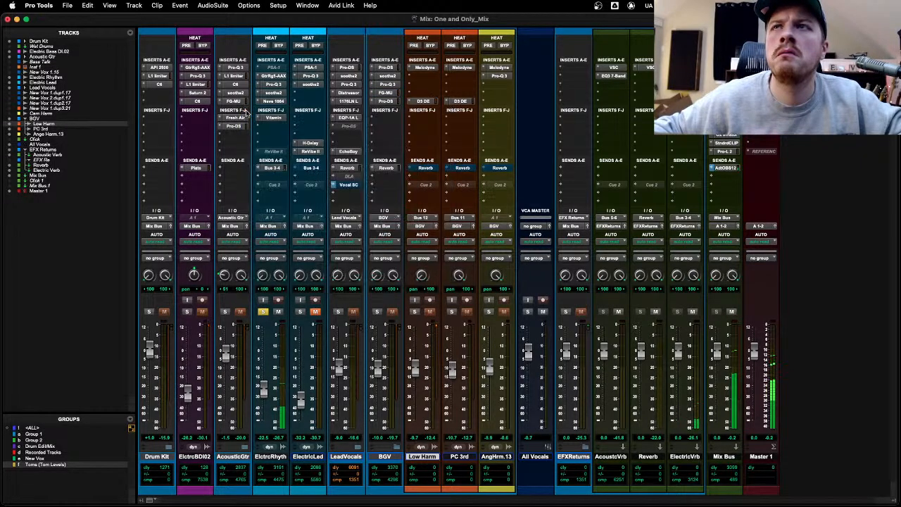
click(686, 75)
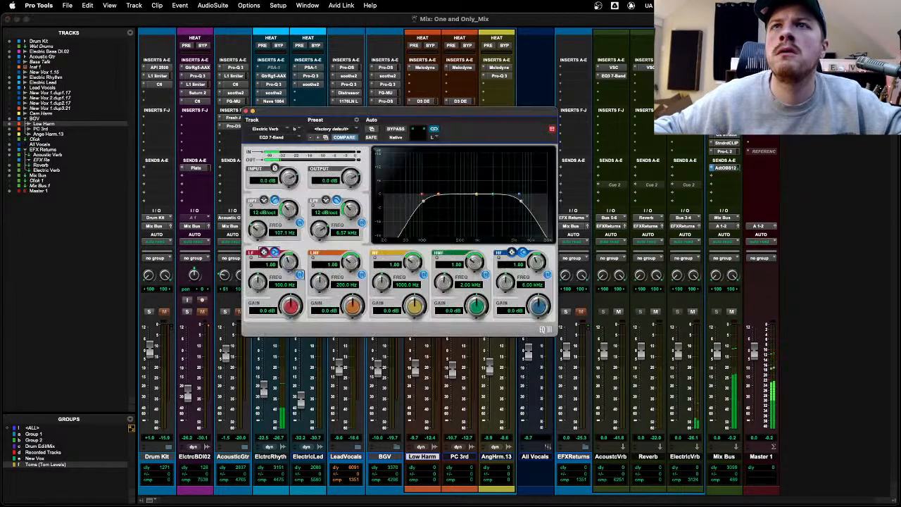
click(248, 111)
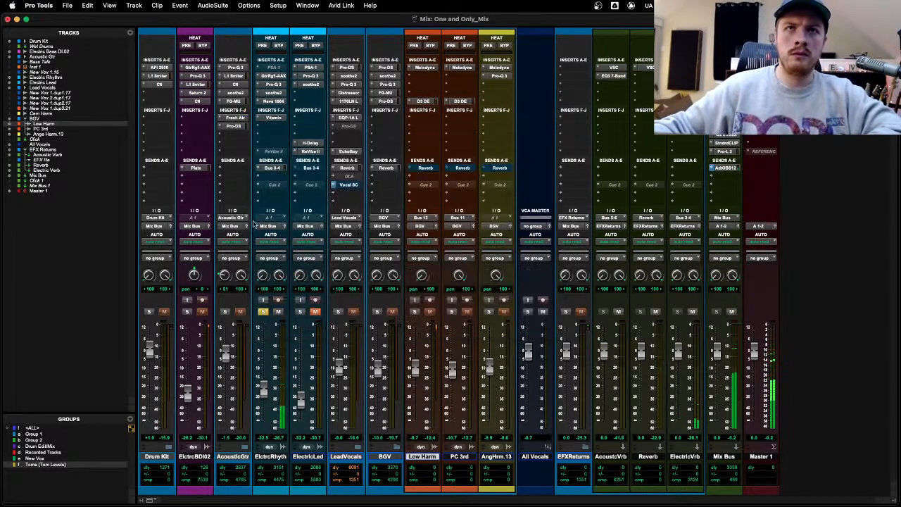
click(263, 311)
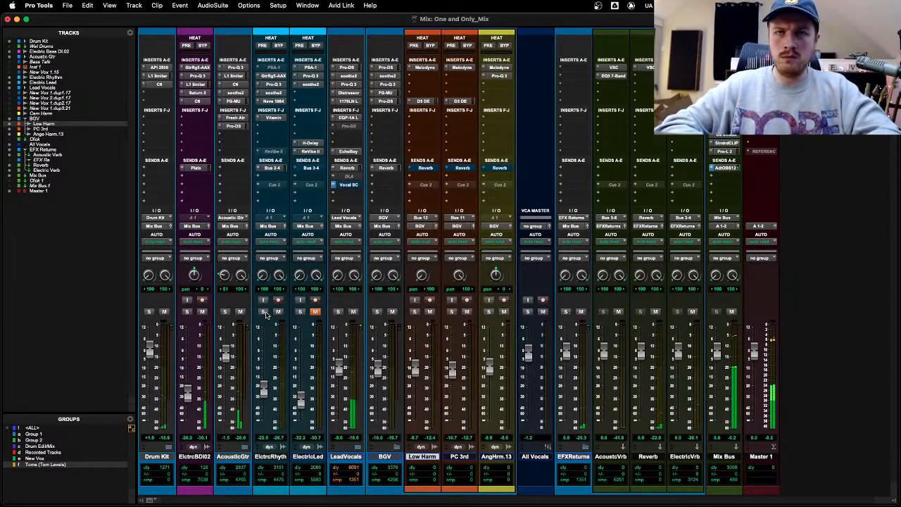
click(315, 311)
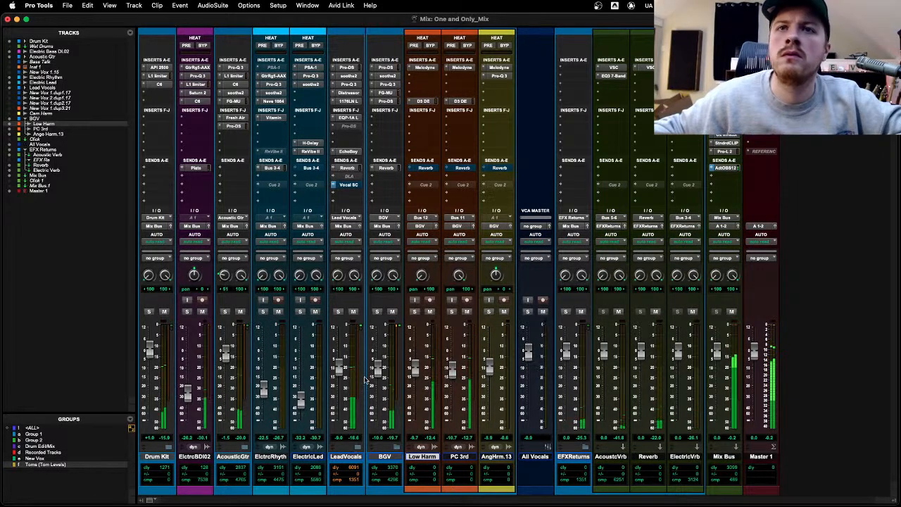
Step: Check Low Harm's de-esser, and insert an L1 limiter and RVox on both the Low Harm and PC 3rd tracks
click(422, 100)
click(247, 110)
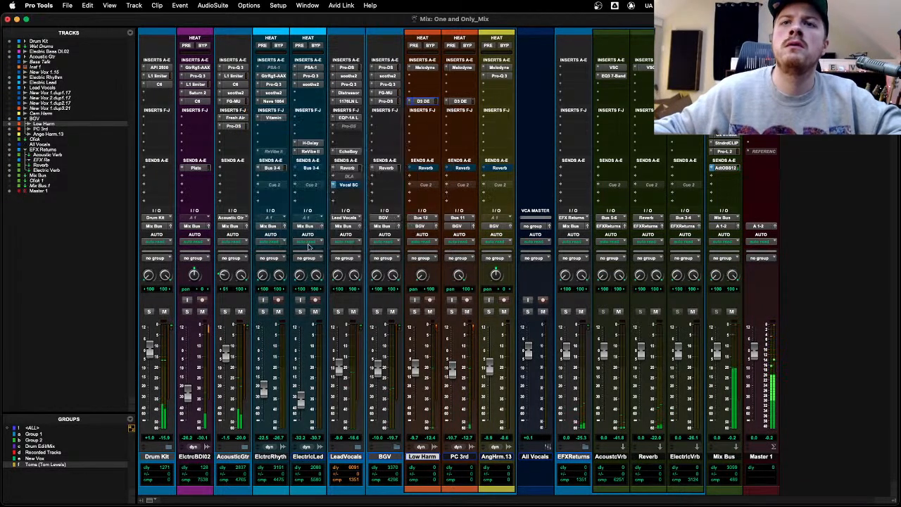
shift+click(472, 457)
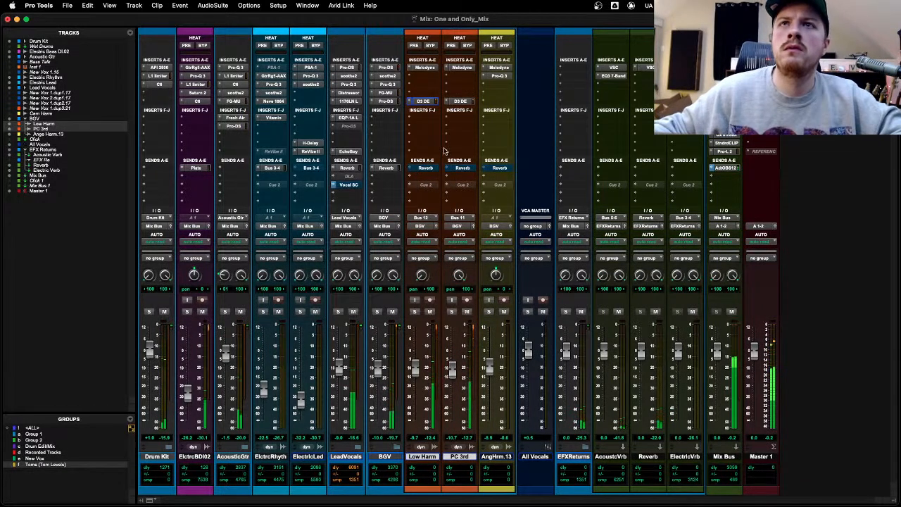
click(430, 117)
click(434, 105)
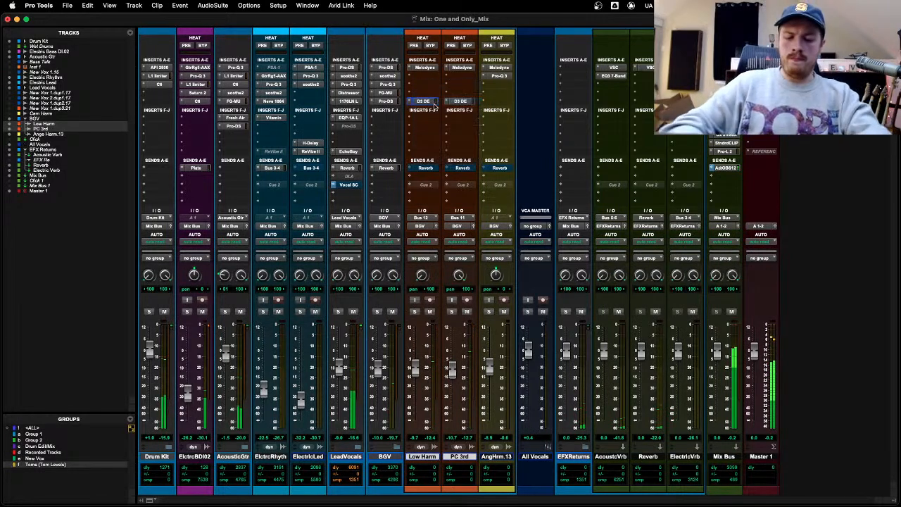
click(434, 105)
text(de-ess)
key(Return)
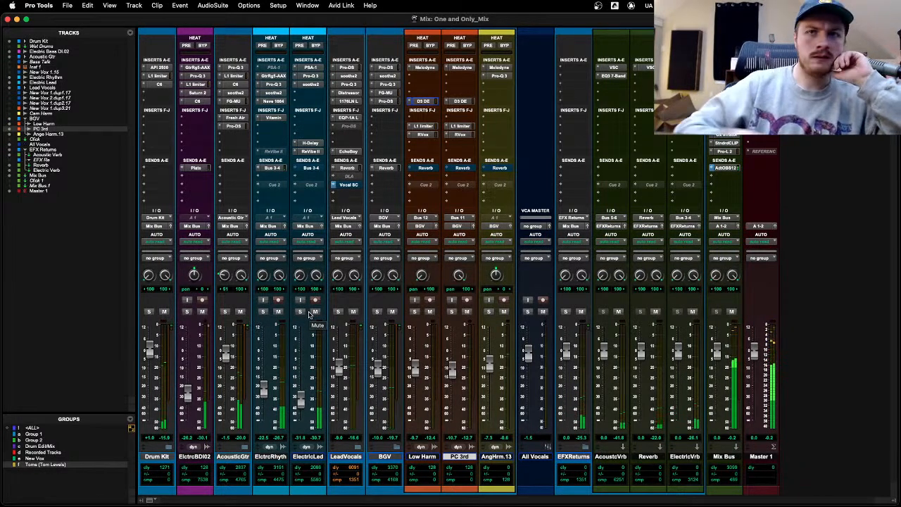
click(402, 449)
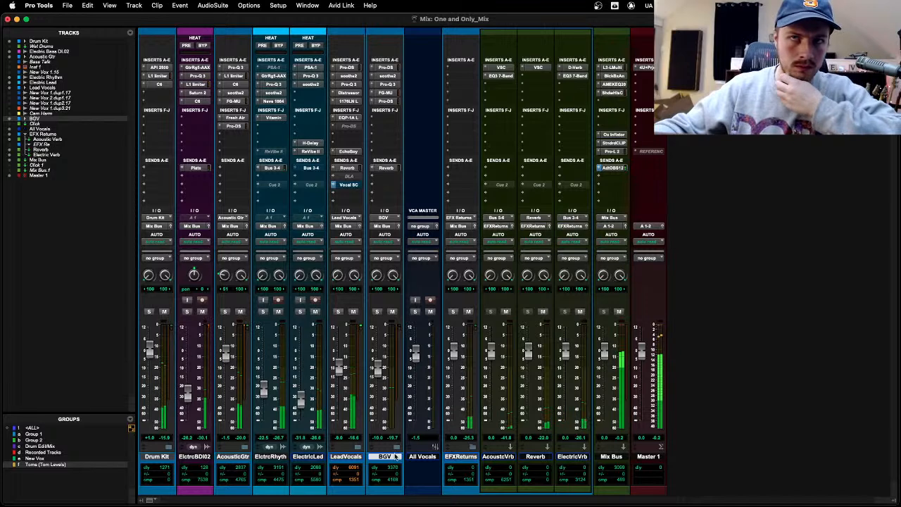
click(391, 458)
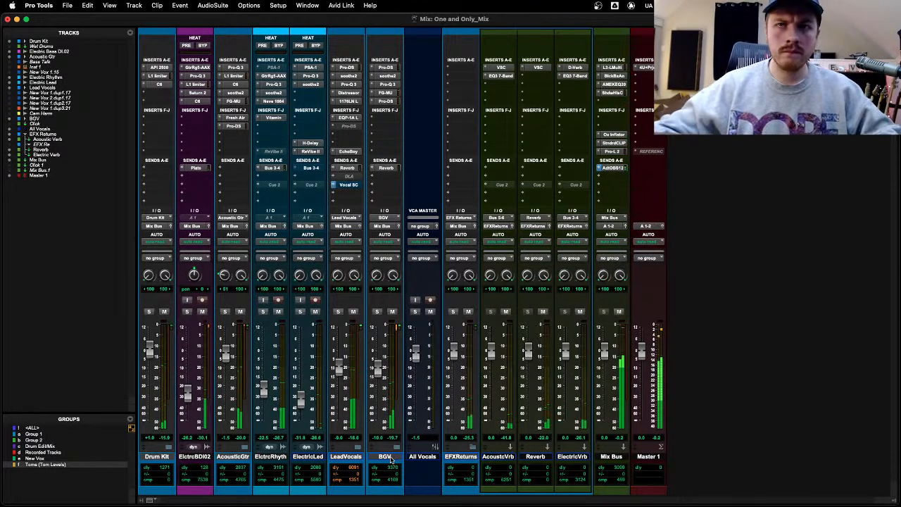
click(396, 449)
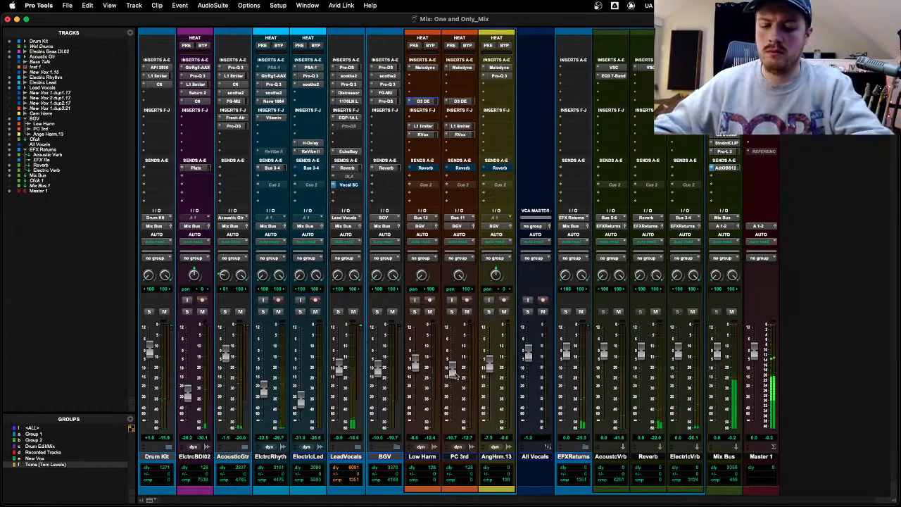
key(super+equal)
key(super+equal)
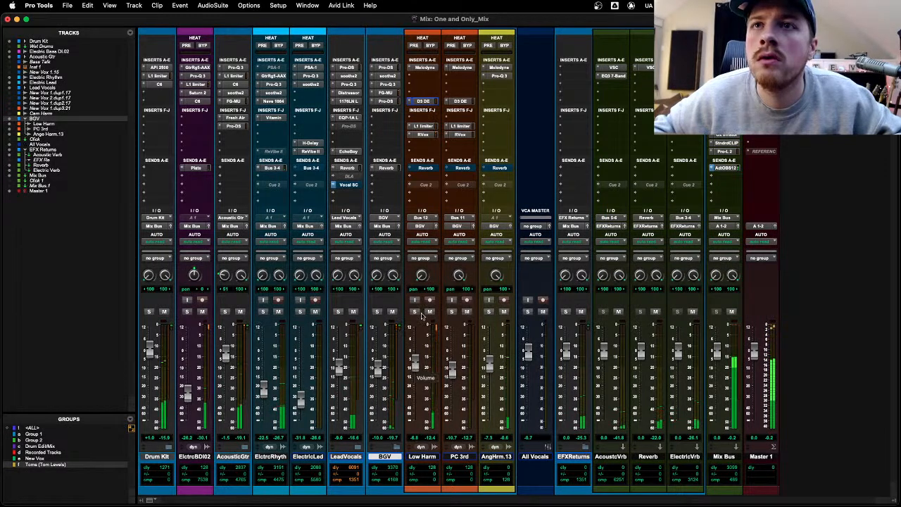
Step: Insert RVox after Pro-Q 3 on the yellow harmony track, set its compression and gain to -8.6, and close it
click(495, 85)
key(Escape)
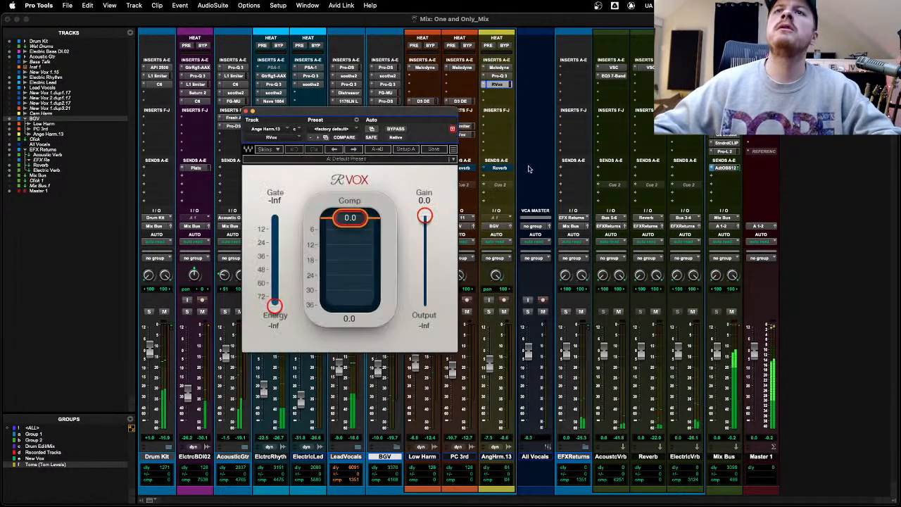
drag(424, 217, 425, 238)
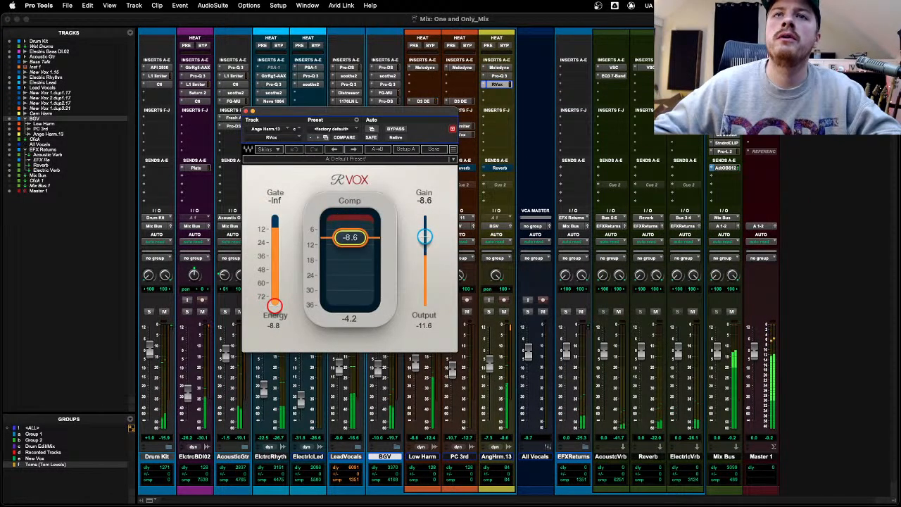
click(247, 112)
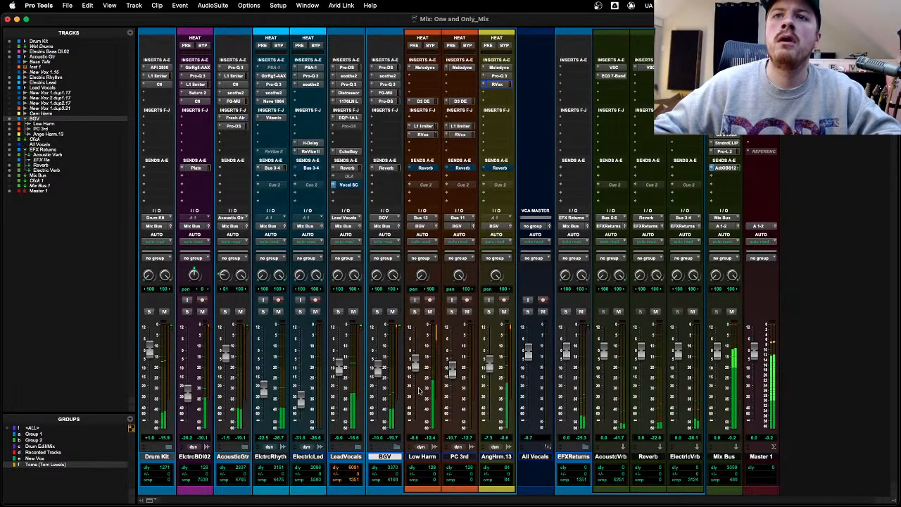
Step: Solo Low Harm and insert FabFilter Pro-Q 3 (mono) in the slot after RVox on that track
click(416, 311)
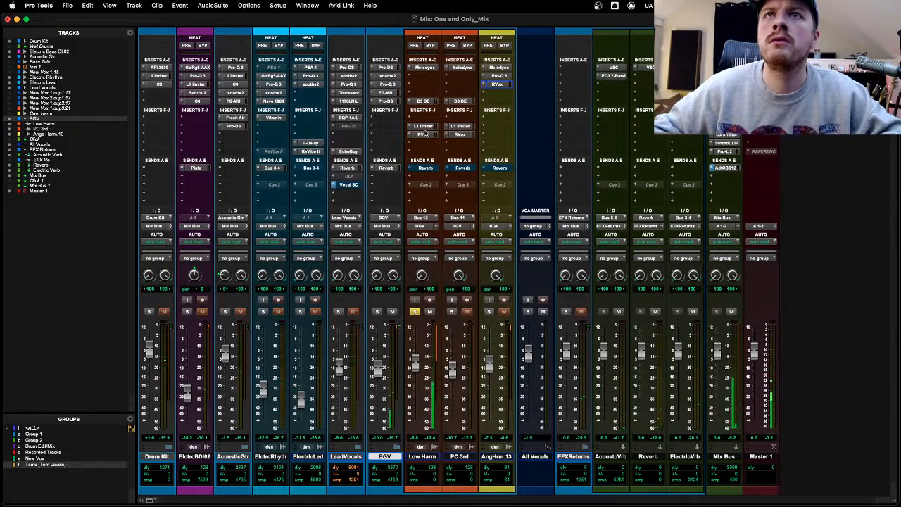
click(427, 143)
text(pro)
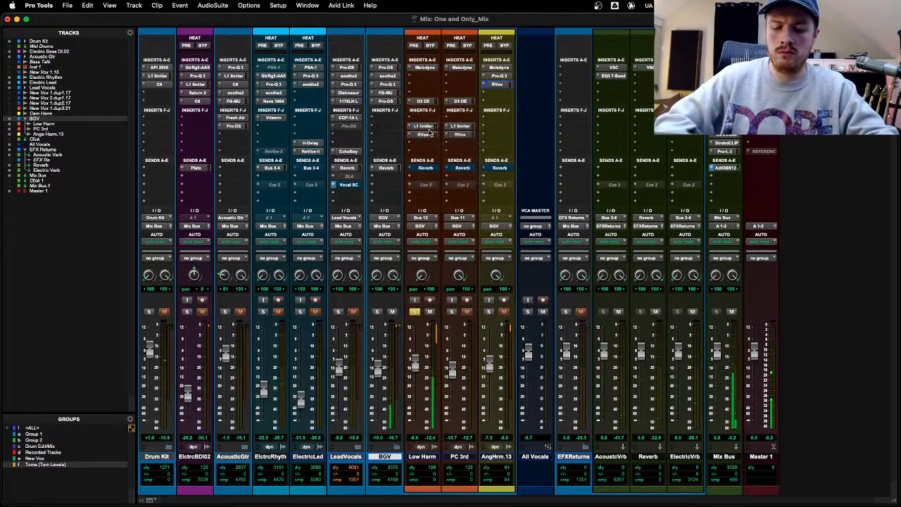
key(Down)
key(Down)
key(Down)
key(Down)
key(Down)
key(Down)
key(Down)
key(Down)
key(Down)
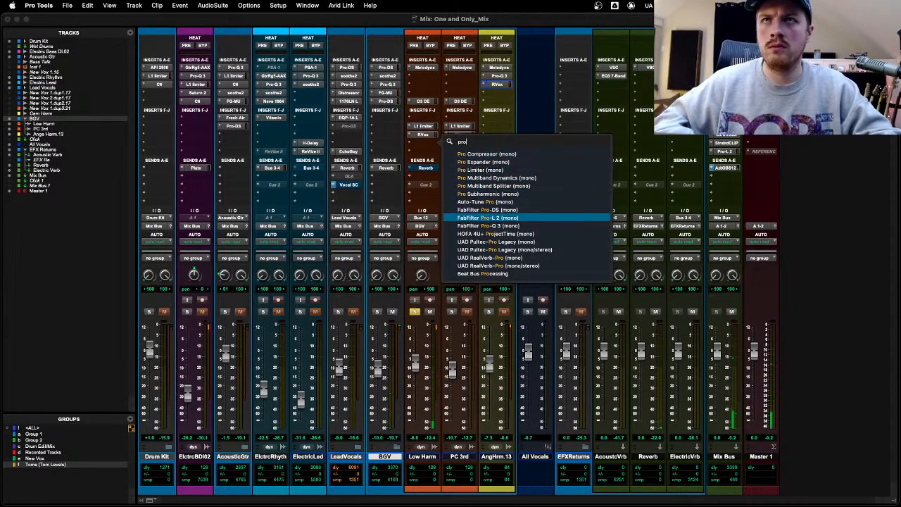
key(Return)
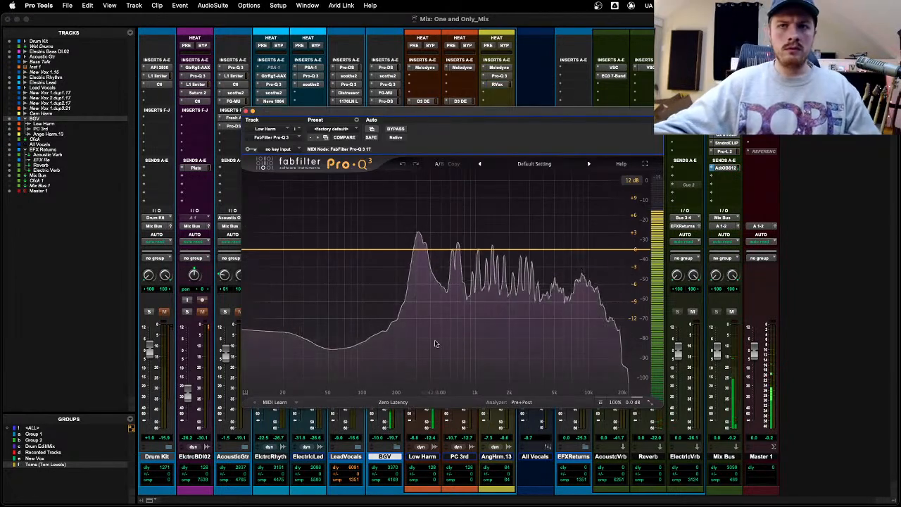
click(426, 456)
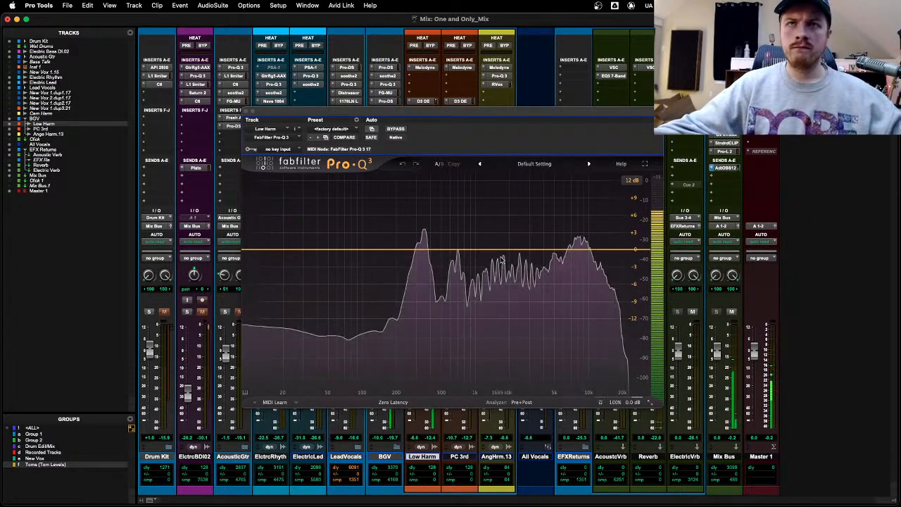
Step: Cut Low Harm by 2.92 dB at about 640 Hz and 2.84 dB at about 2116 Hz in Pro-Q 3, and close it
drag(485, 250, 453, 267)
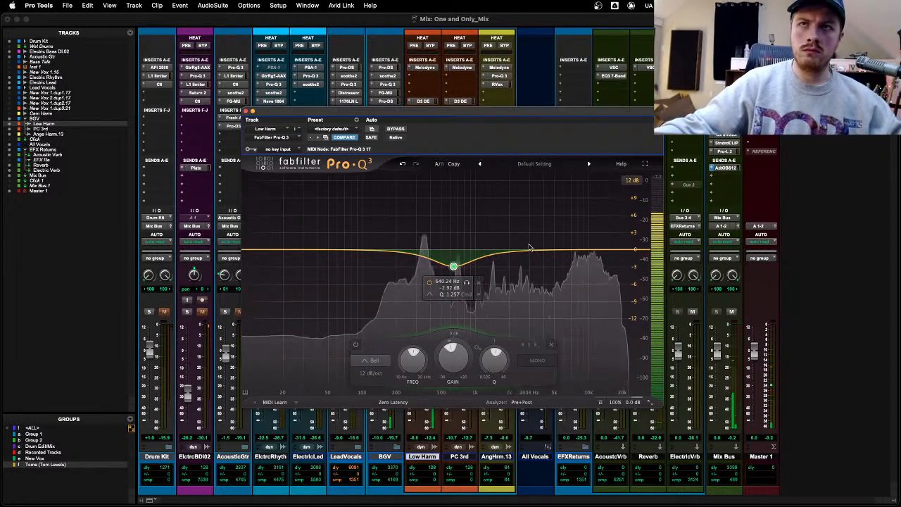
drag(528, 250, 512, 266)
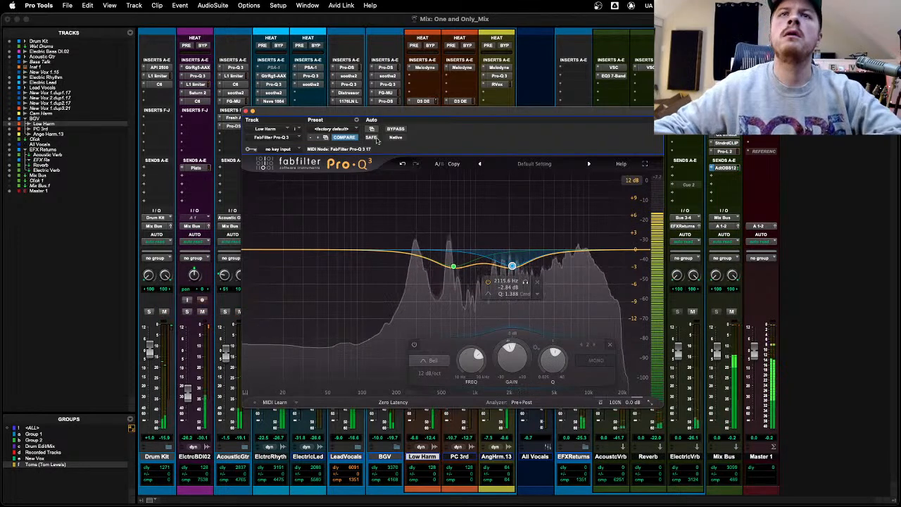
click(252, 111)
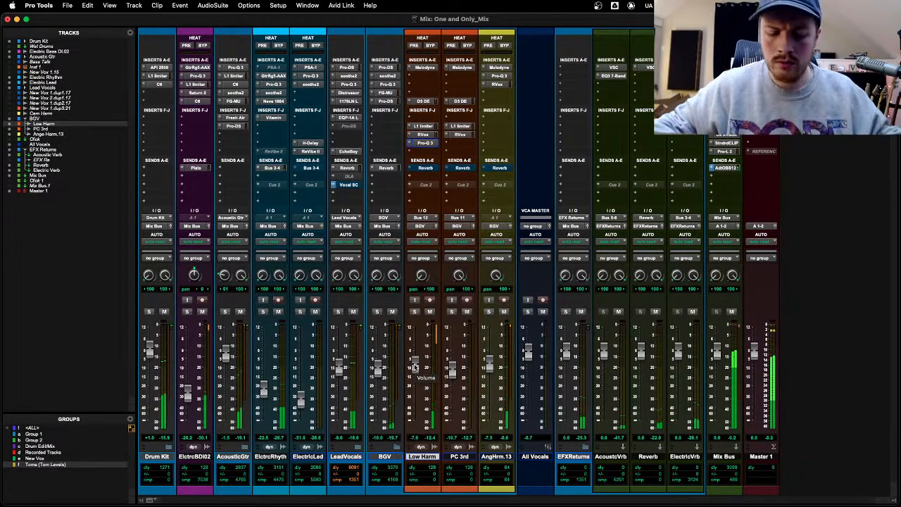
Step: Play the song from the start of the second pre-chorus and collapse the BGV folder in the mixer
key(super+equal)
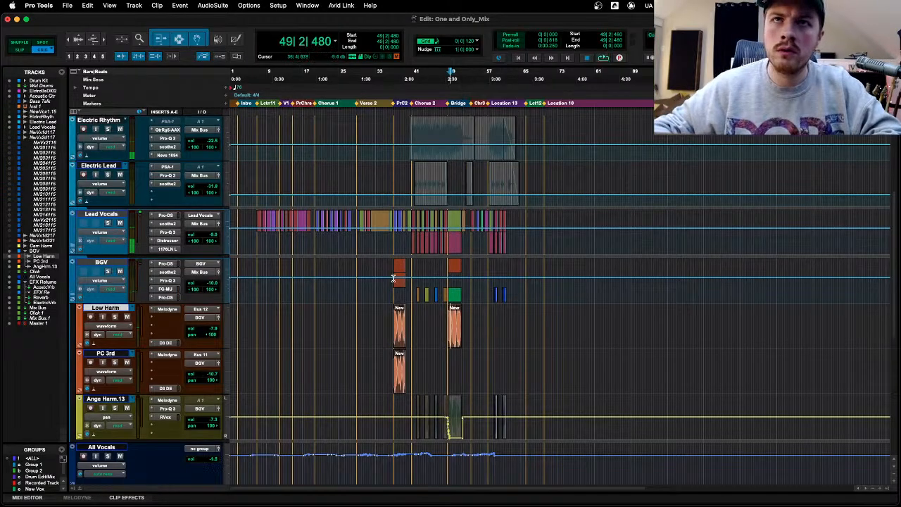
click(393, 280)
key(super+equal)
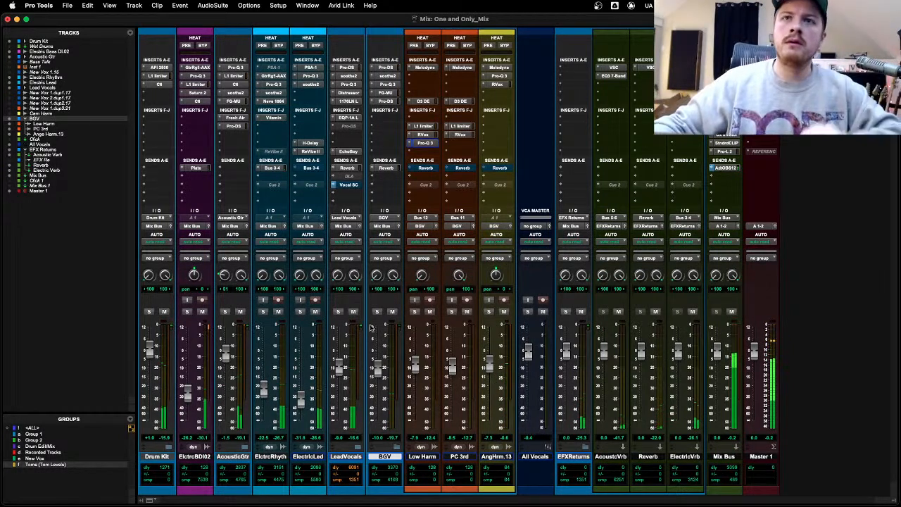
click(395, 450)
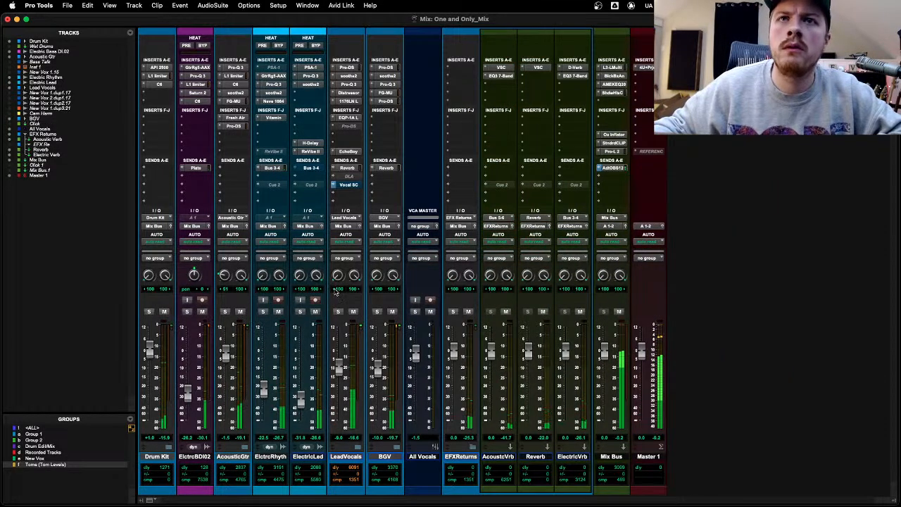
Step: Check EchoBoy on Lead Vocals with the track soloed and in the full mix, and close the plug-in
click(345, 151)
drag(340, 110, 568, 126)
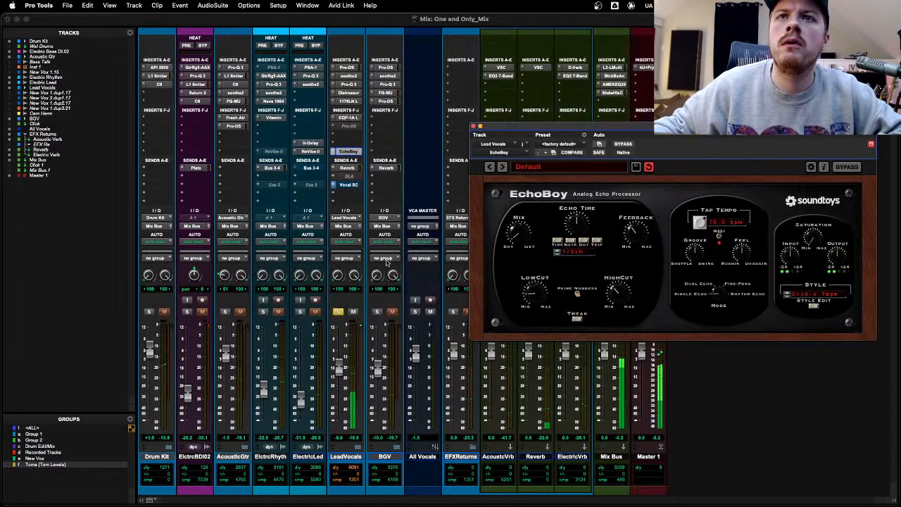
click(335, 312)
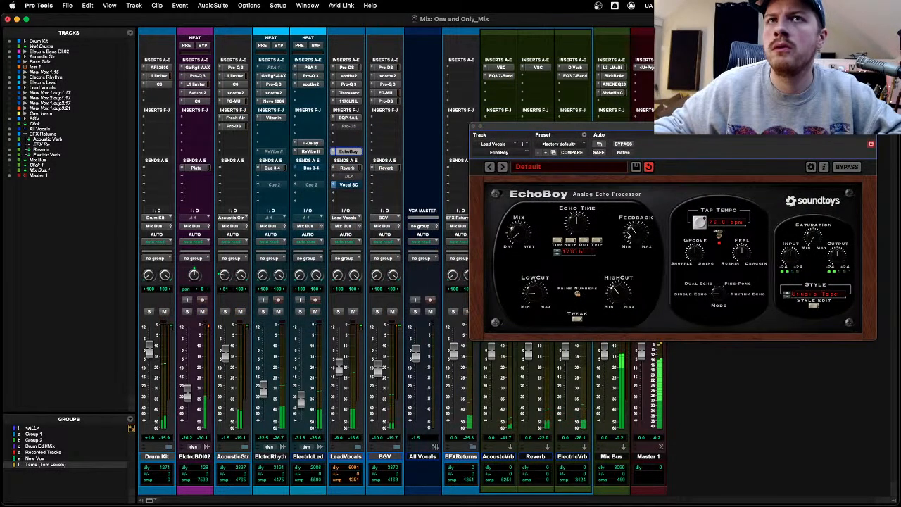
click(339, 312)
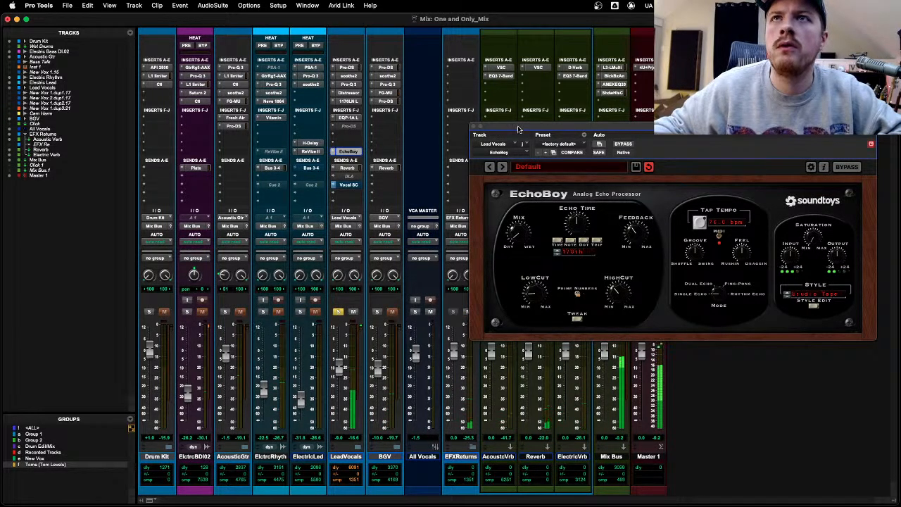
drag(518, 129, 500, 128)
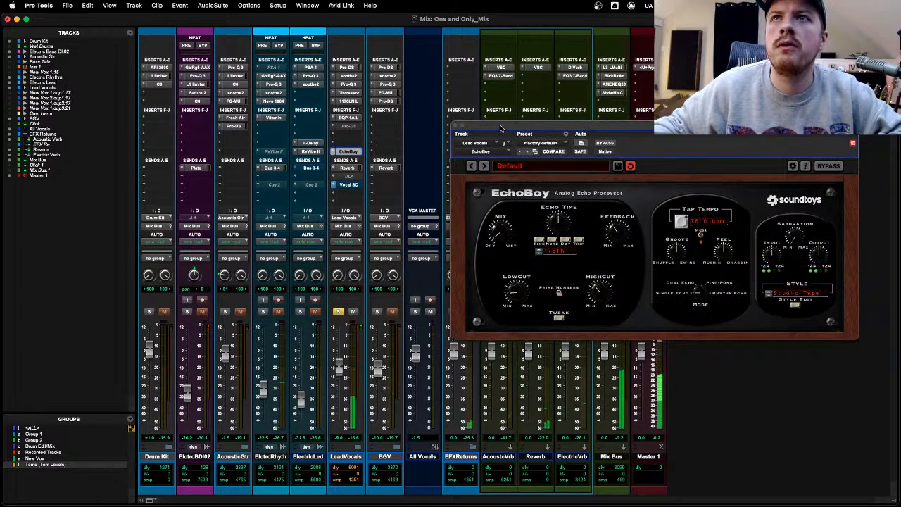
click(339, 312)
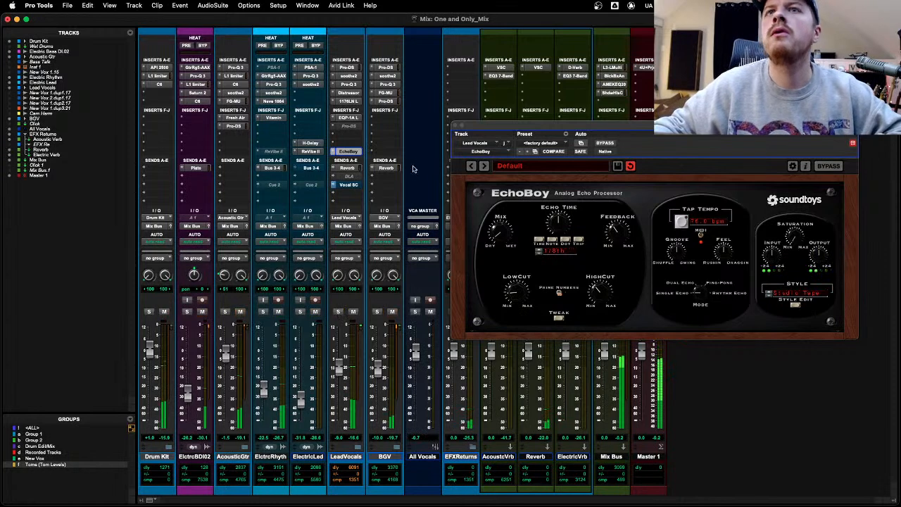
click(454, 128)
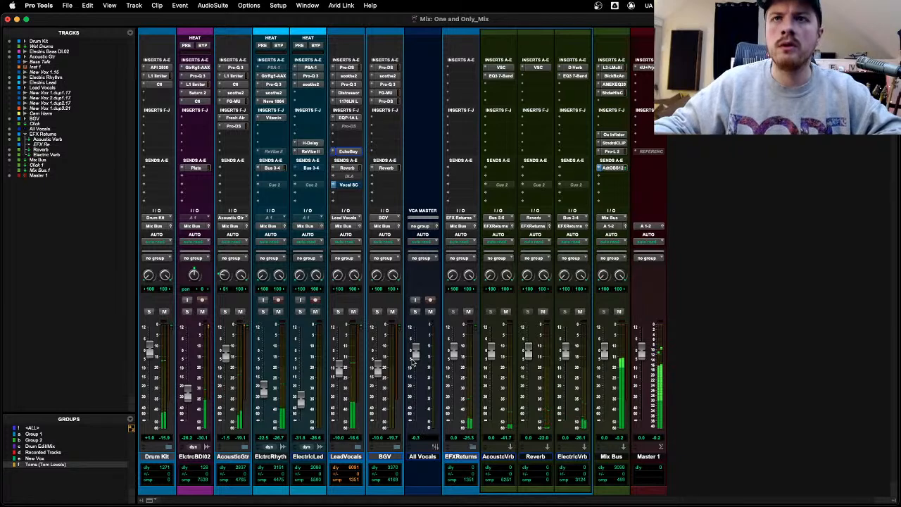
Step: Group the Lead Vocals and BGV folders as a Mix/Edit group named "All vocals"
click(348, 456)
shift+click(374, 457)
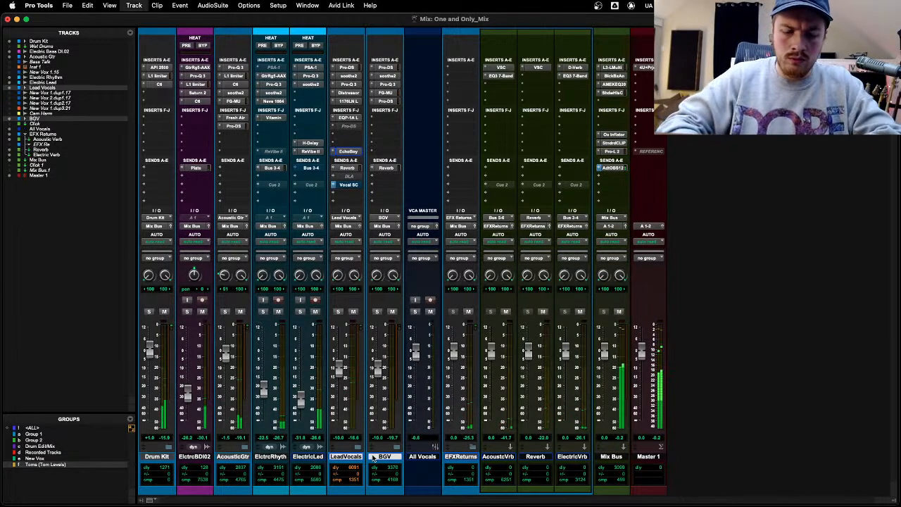
key(super+g)
text(All vocals)
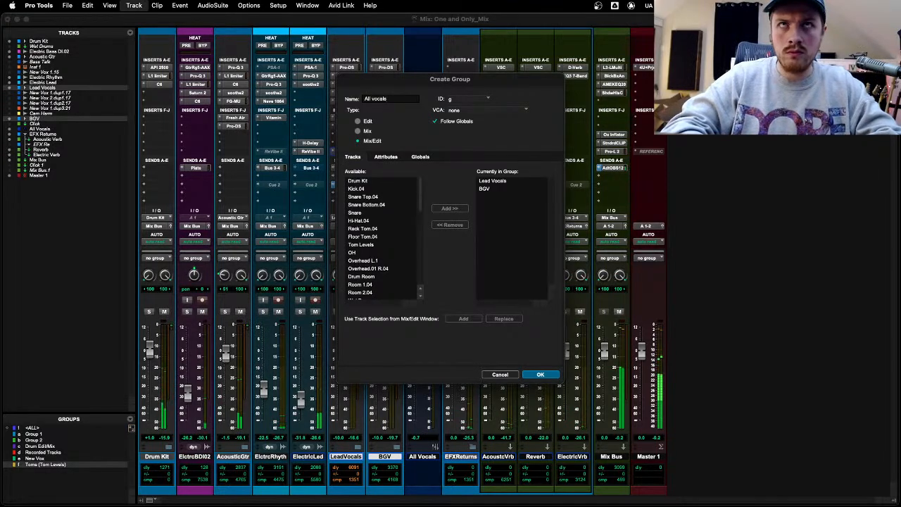
key(Return)
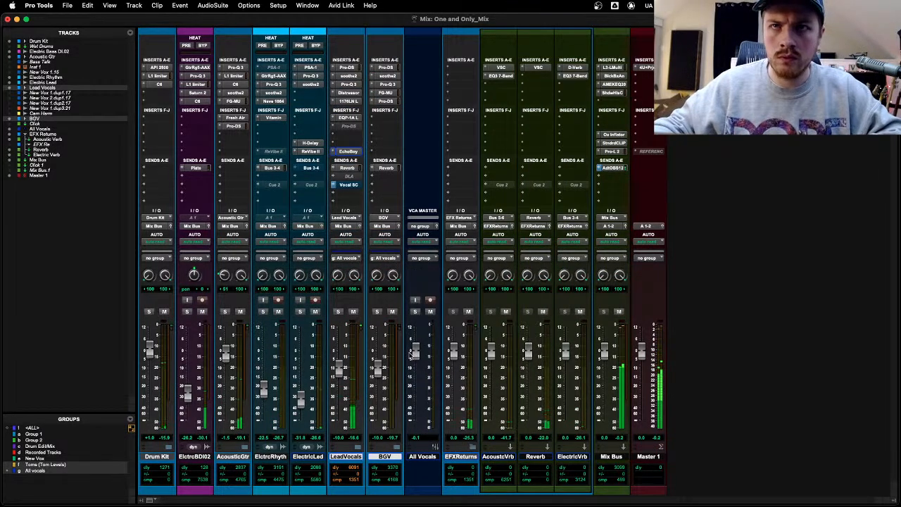
Step: Clear the volume automation on the All Vocals VCA across the song and assign it to the All vocals group
key(super+equal)
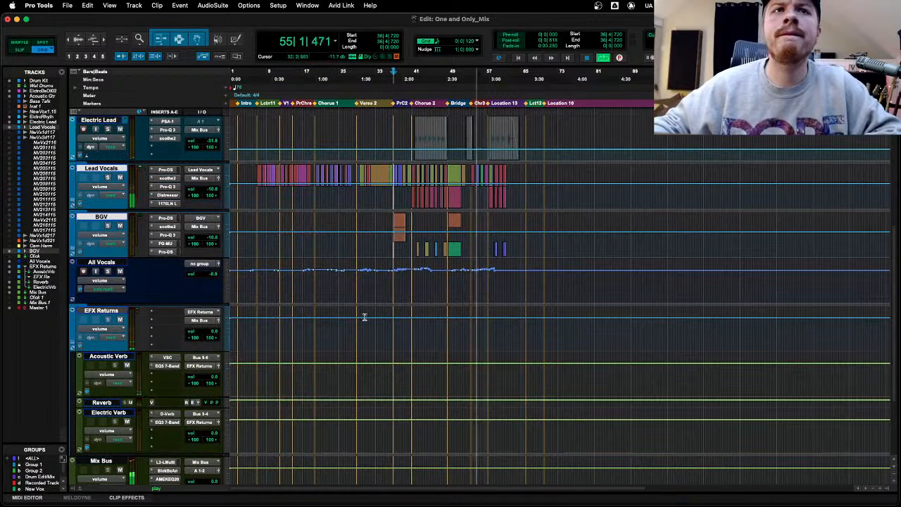
drag(506, 284, 230, 284)
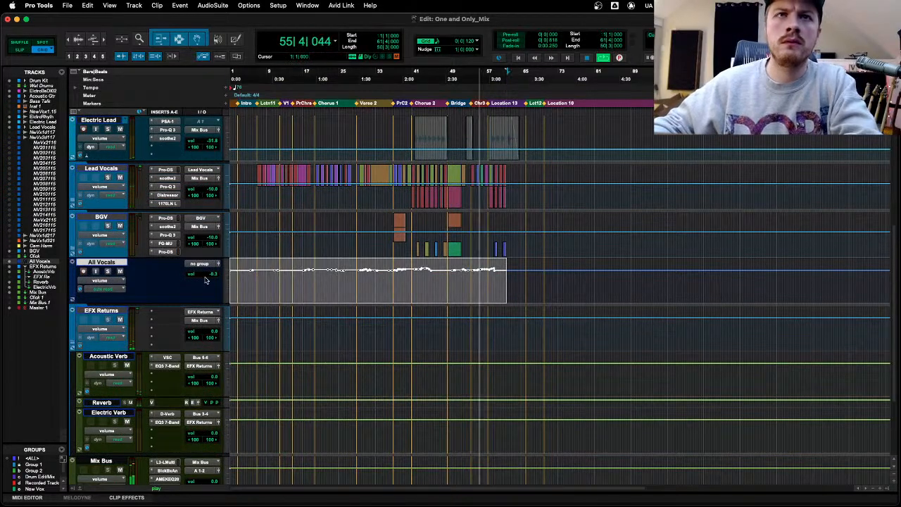
key(Delete)
click(207, 263)
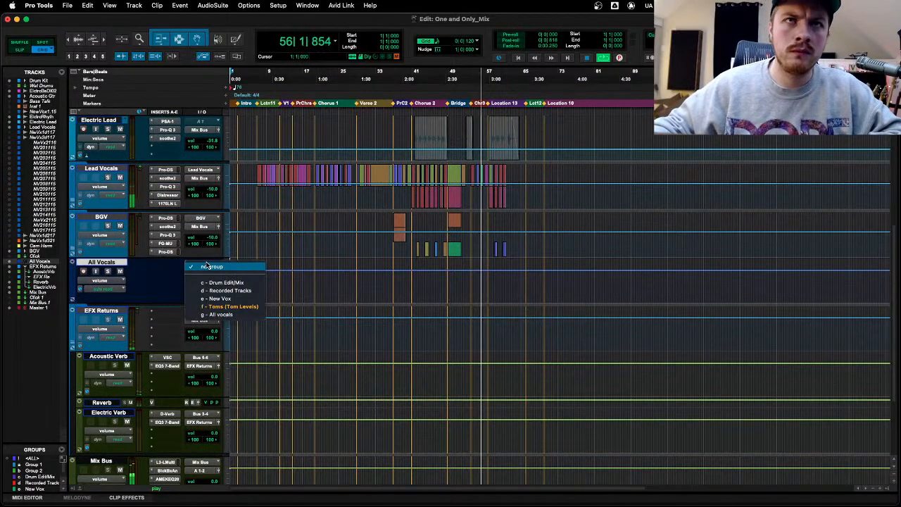
click(218, 315)
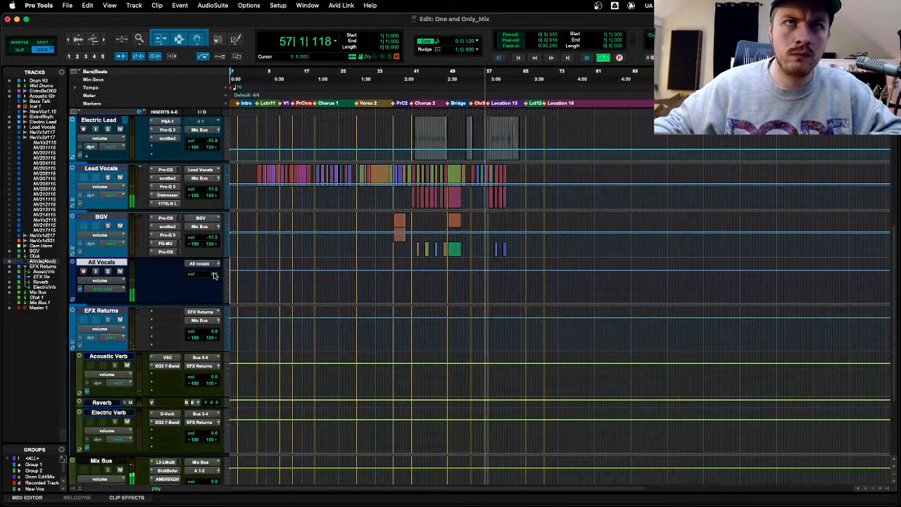
key(super+equal)
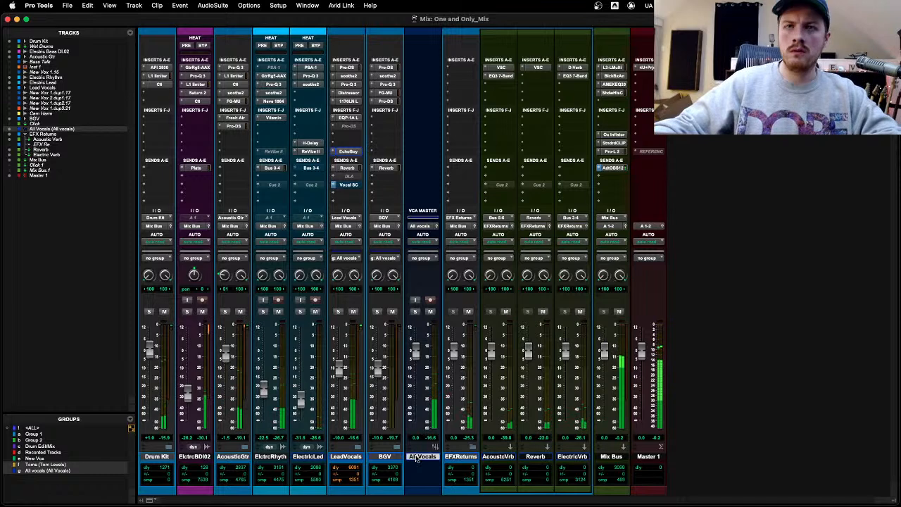
click(287, 436)
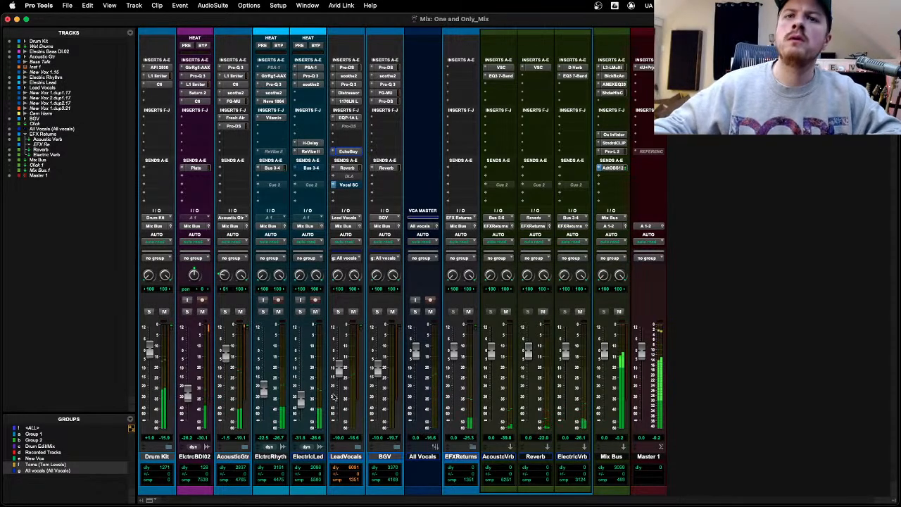
Step: Audition Electric Lead in solo and insert MicroShift (mono/stereo) in the slot before H-Delay on that track
click(300, 311)
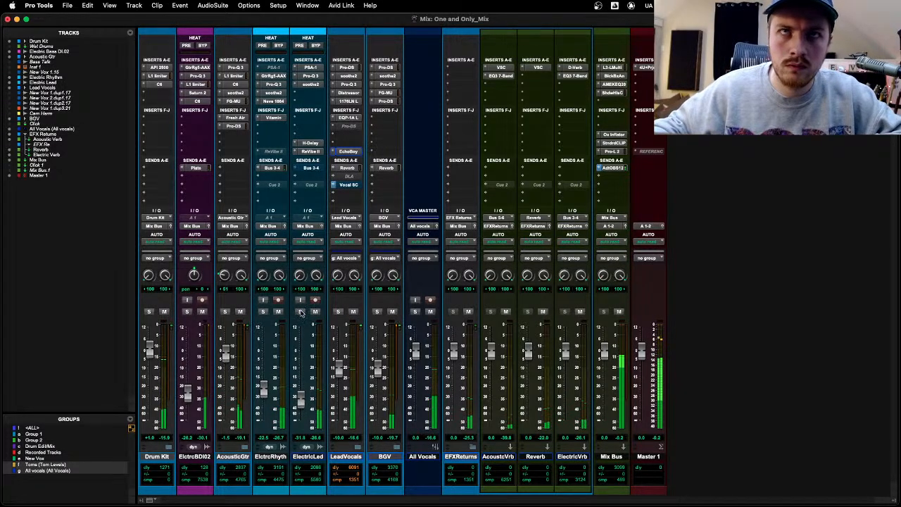
click(300, 311)
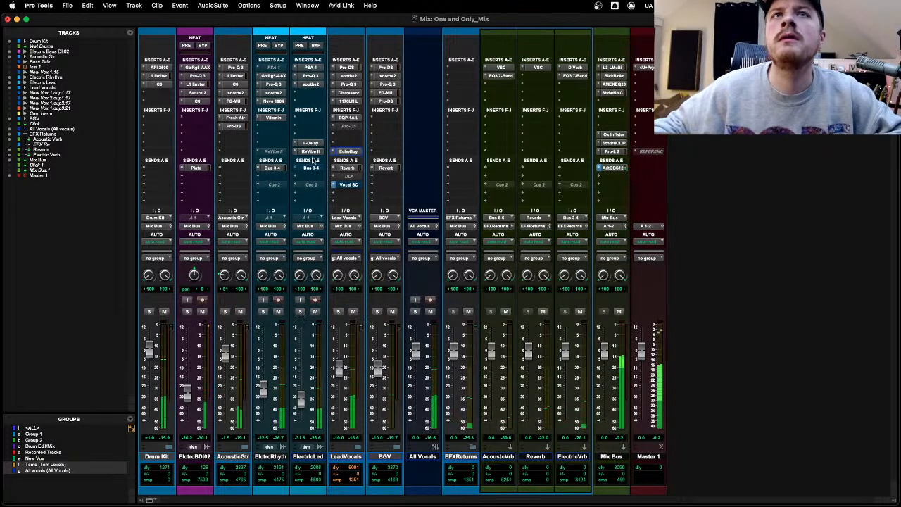
click(313, 136)
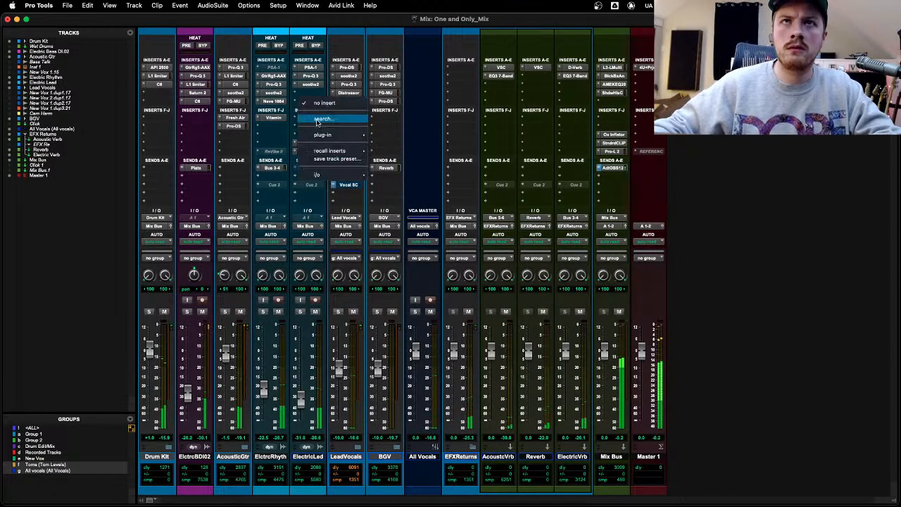
click(312, 136)
text(microshift)
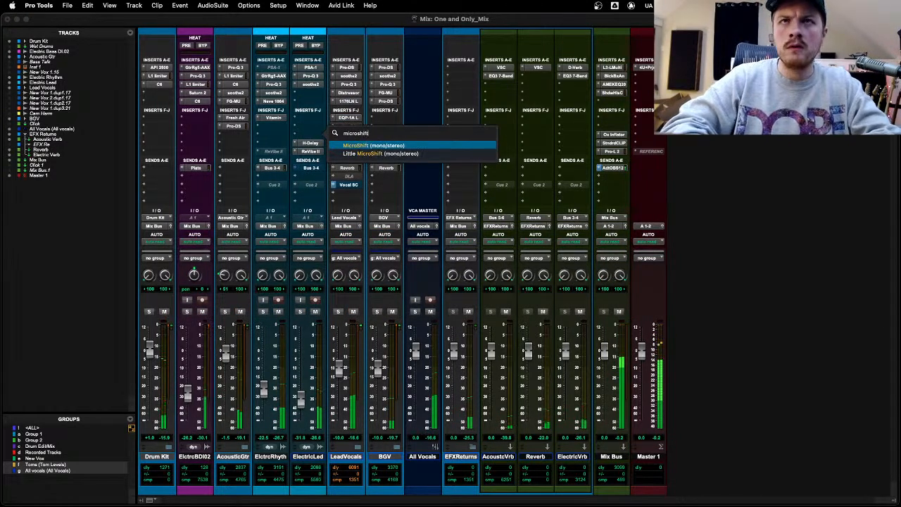
key(Return)
key(Return)
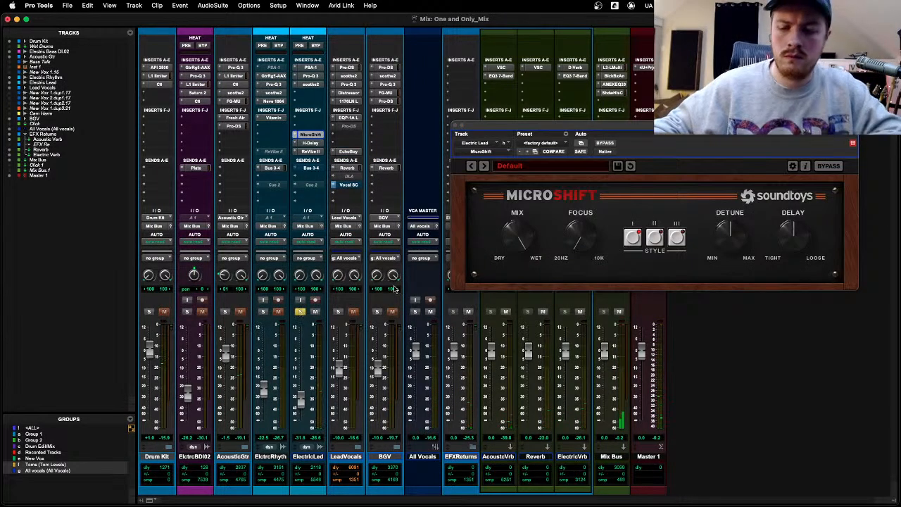
Step: Play the soloed Electric Lead from the start of Chorus 2 and lower MicroShift's mix
key(super+equal)
scroll(429, 374, up, 4)
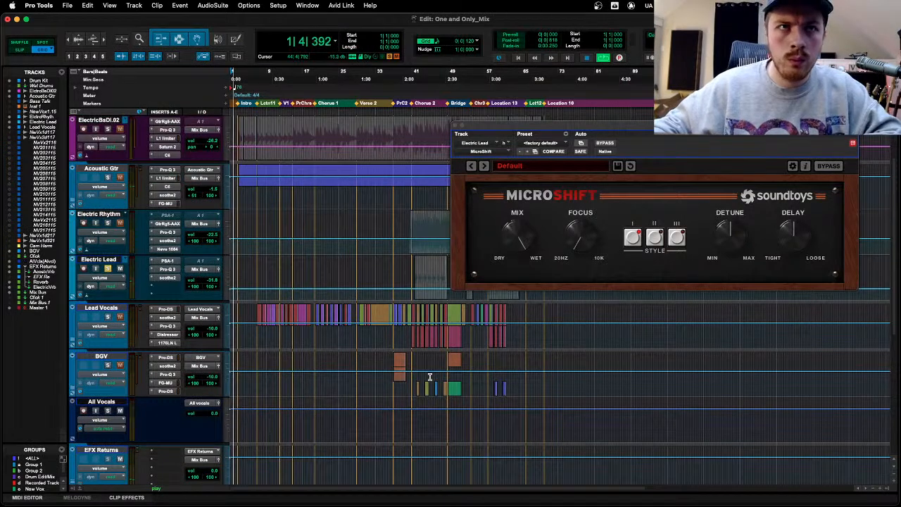
scroll(426, 370, down, 1)
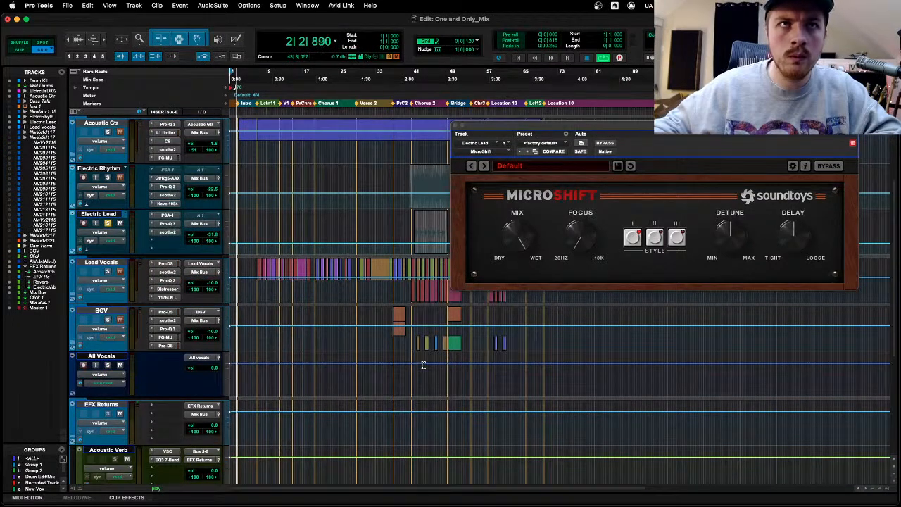
scroll(423, 365, up, 1)
click(417, 285)
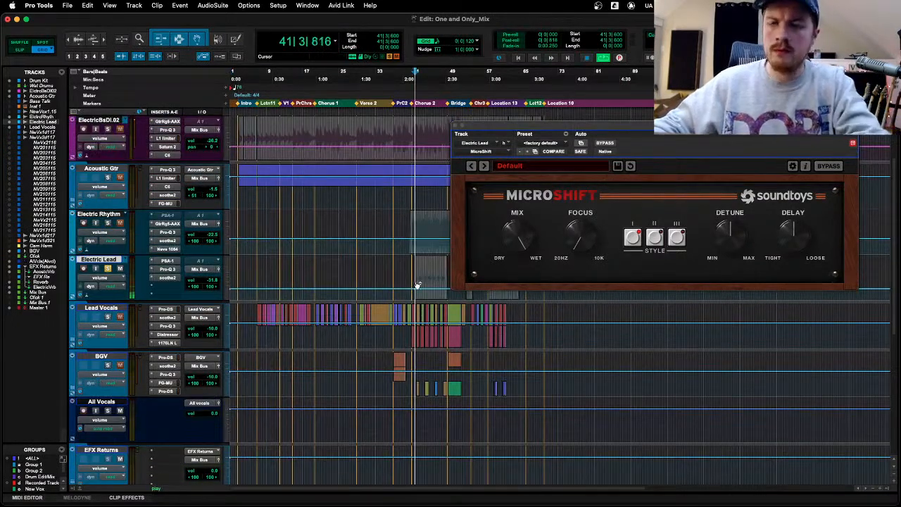
key(super+equal)
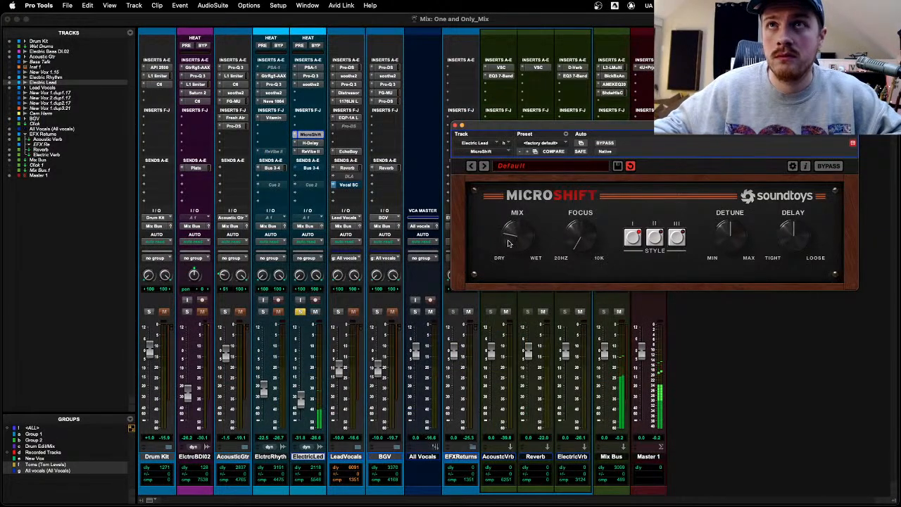
Step: Compare Electric Lead with MicroShift bypassed and active, unsolo the track and close the plug-in
click(604, 143)
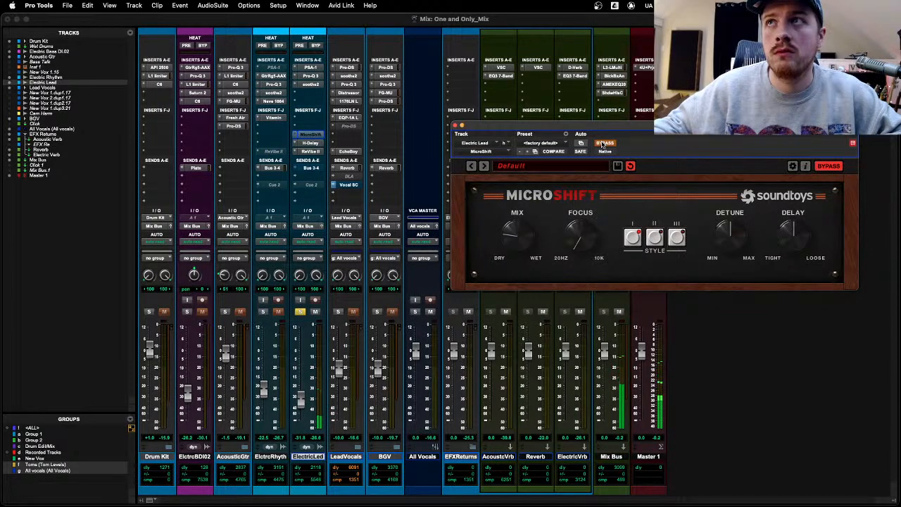
click(604, 143)
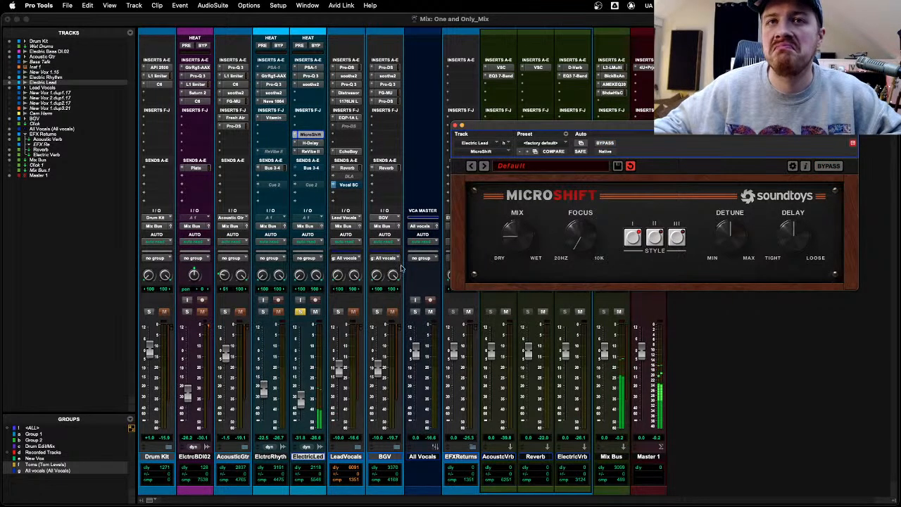
click(302, 312)
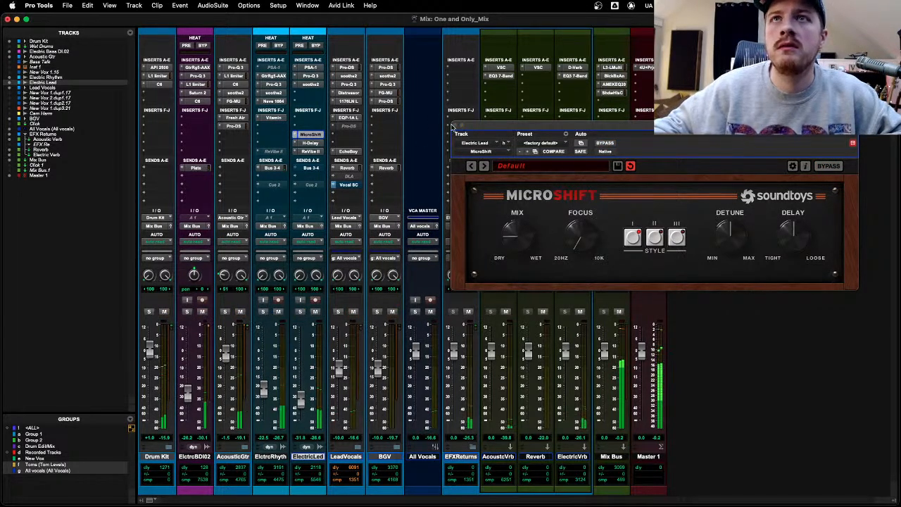
key(super+w)
key(super+equal)
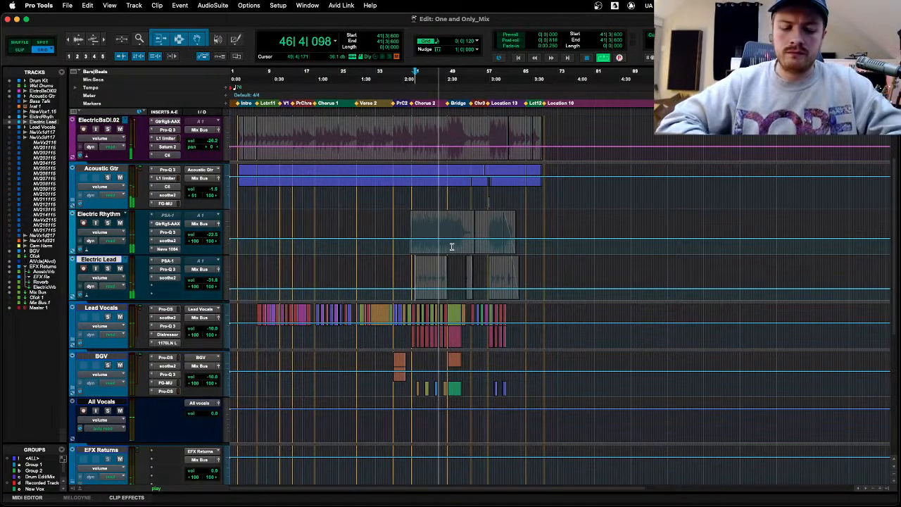
key(super+equal)
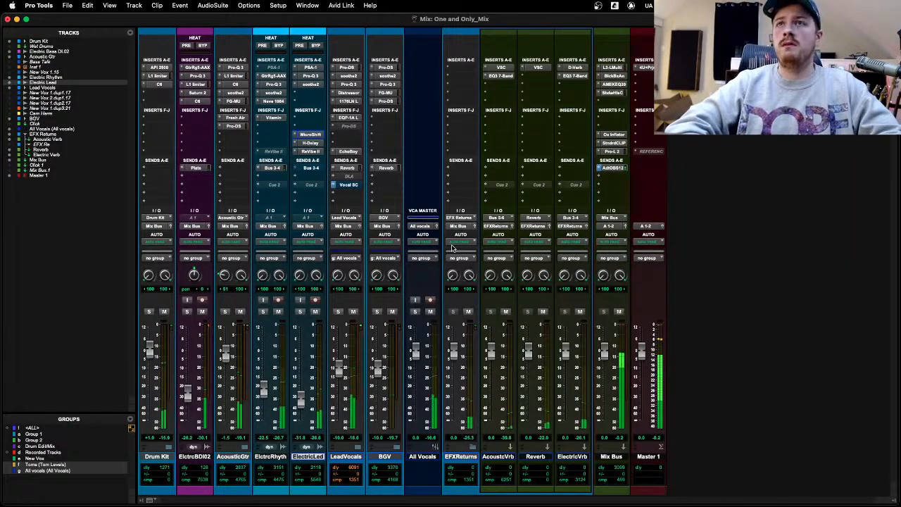
key(super+equal)
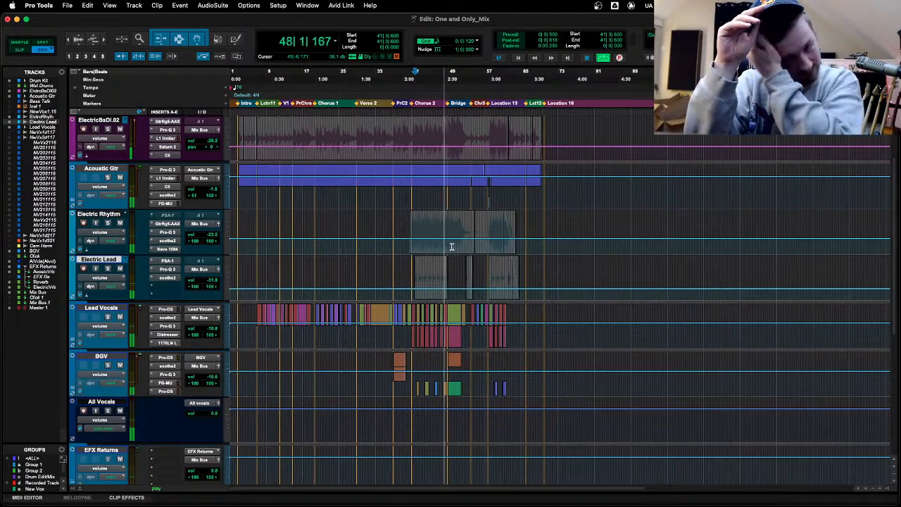
scroll(421, 244, up, 2)
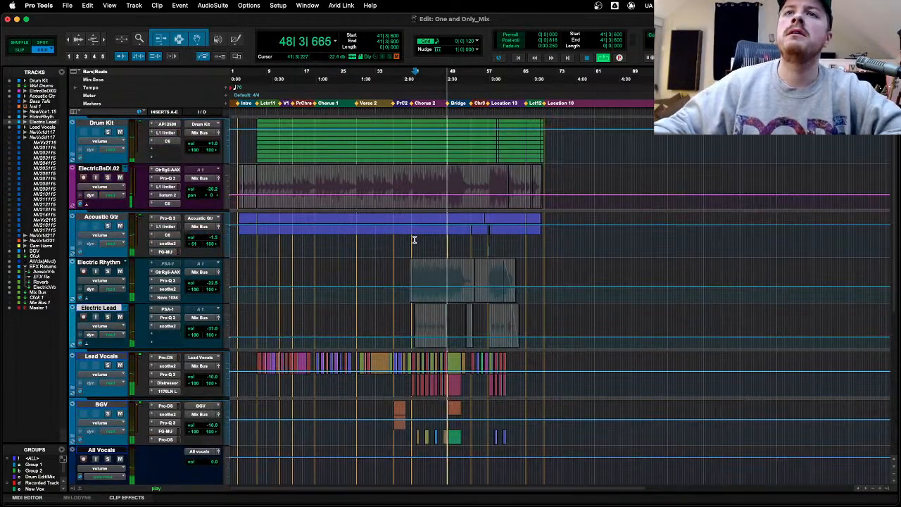
key(super+equal)
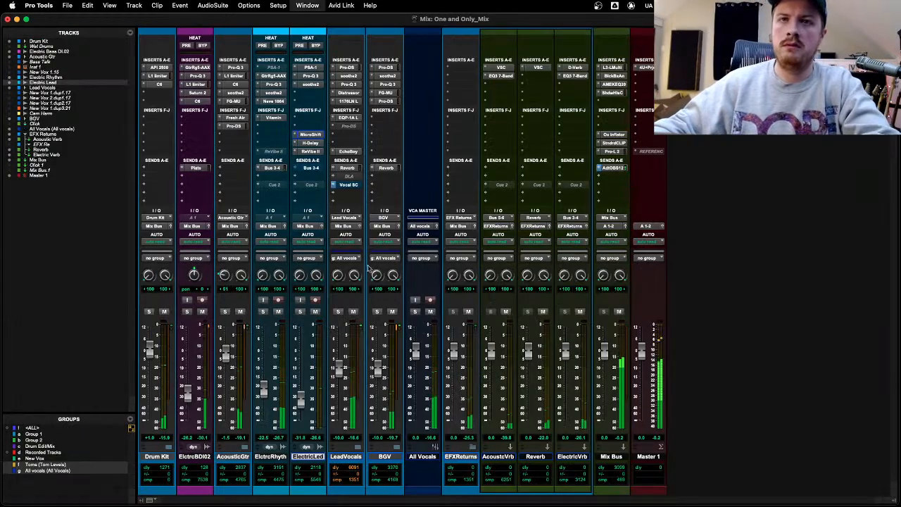
Step: Lower the linked threshold and output ceiling of the L3-LL Multimaximizer on Mix Bus to -16.2 and close the plug-in
click(612, 68)
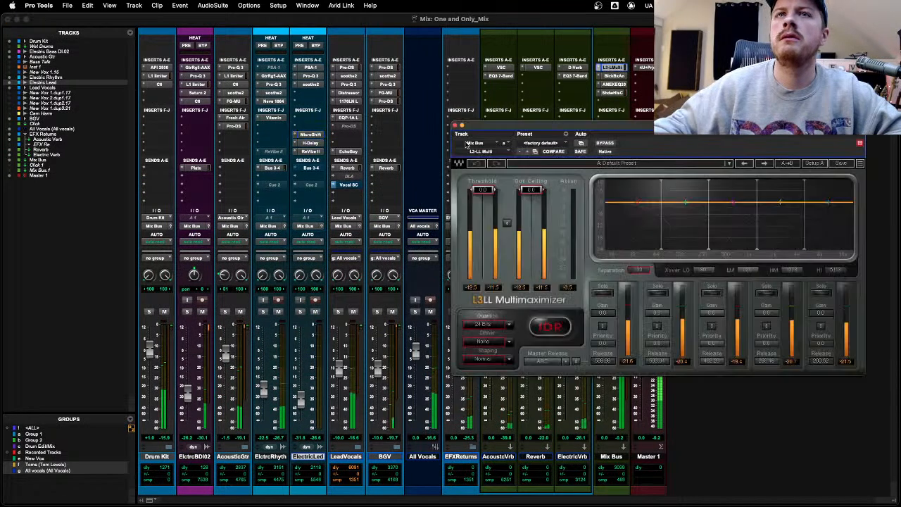
drag(482, 217, 482, 238)
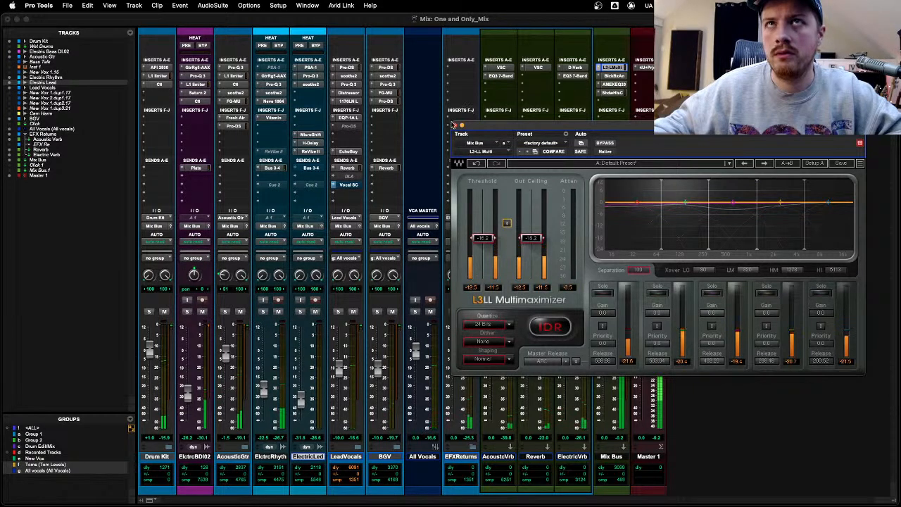
click(454, 125)
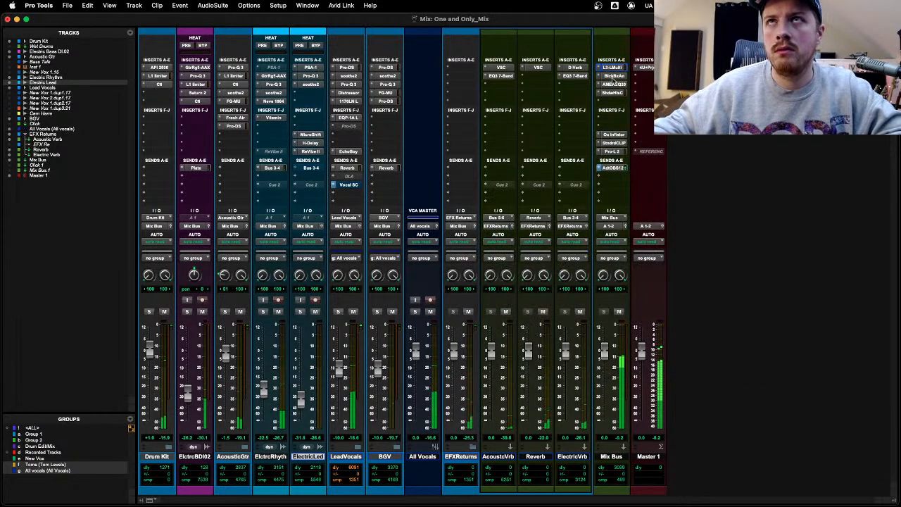
Step: Open the Black Box HG-2MS on Mix Bus and adjust the linked mid and side Saturation upward during playback
click(613, 76)
drag(424, 130, 313, 93)
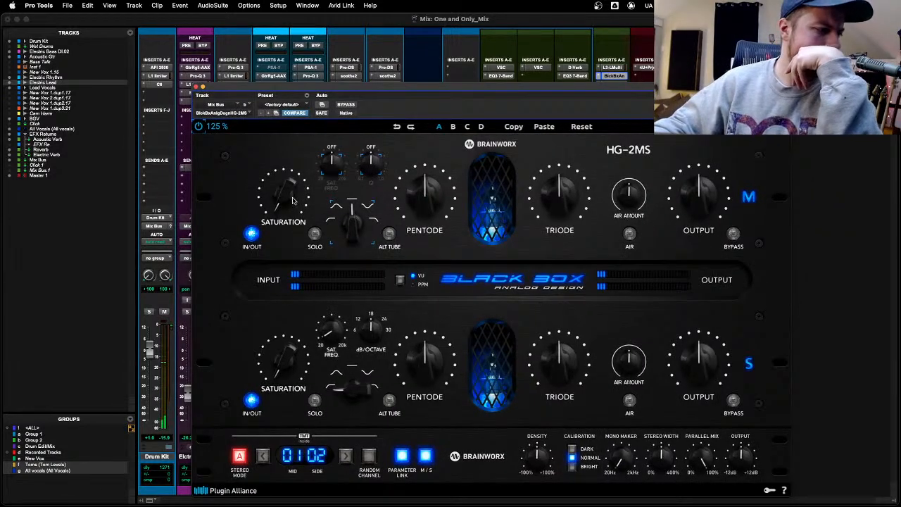
key(space)
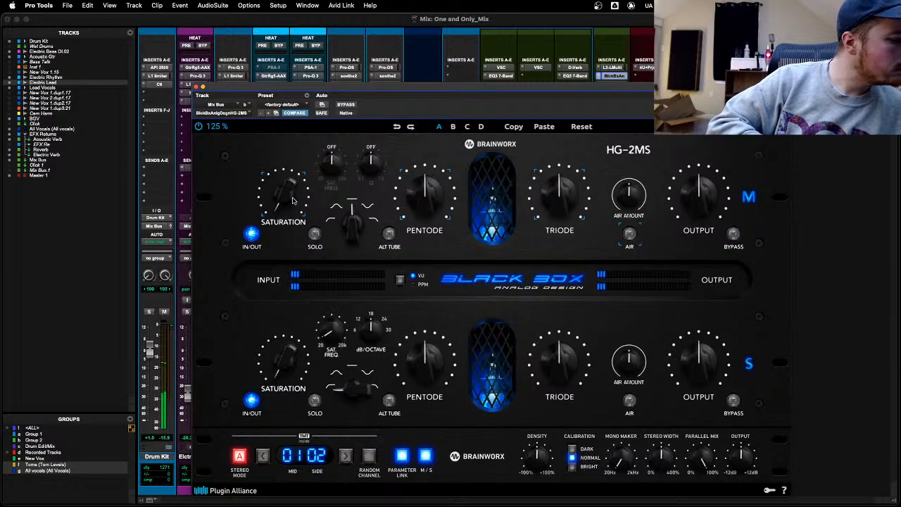
scroll(293, 201, down, 5)
scroll(293, 201, up, 8)
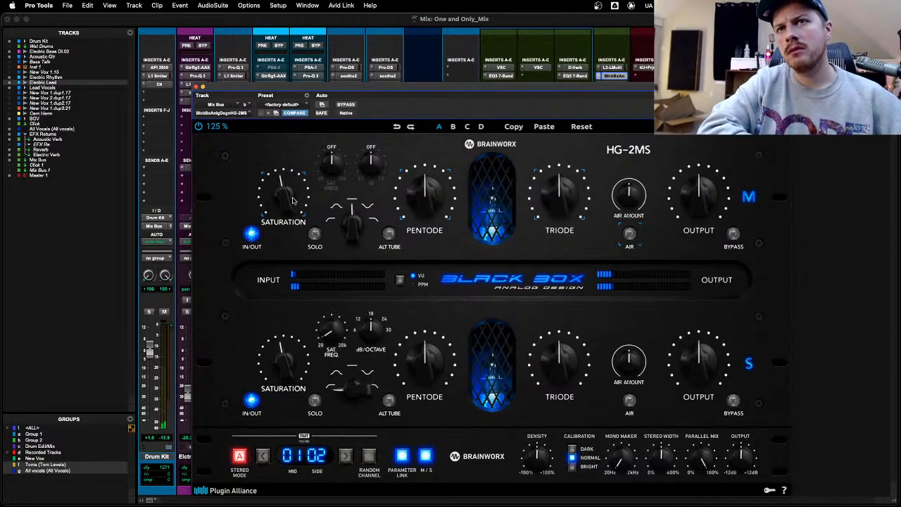
scroll(293, 201, down, 2)
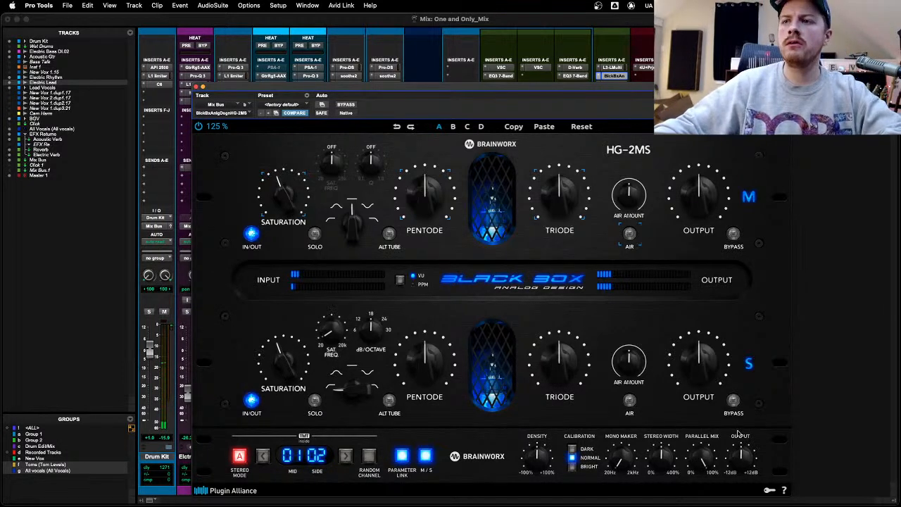
Step: Play the mix and shape HG-2MS by raising Pentode and Triode, enabling Air with a reduced amount and lowering Output on mid and side
click(893, 500)
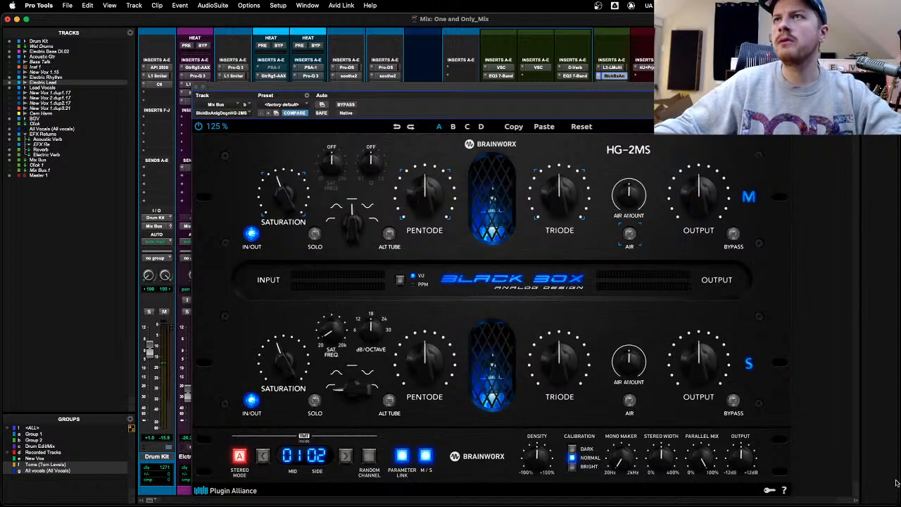
key(space)
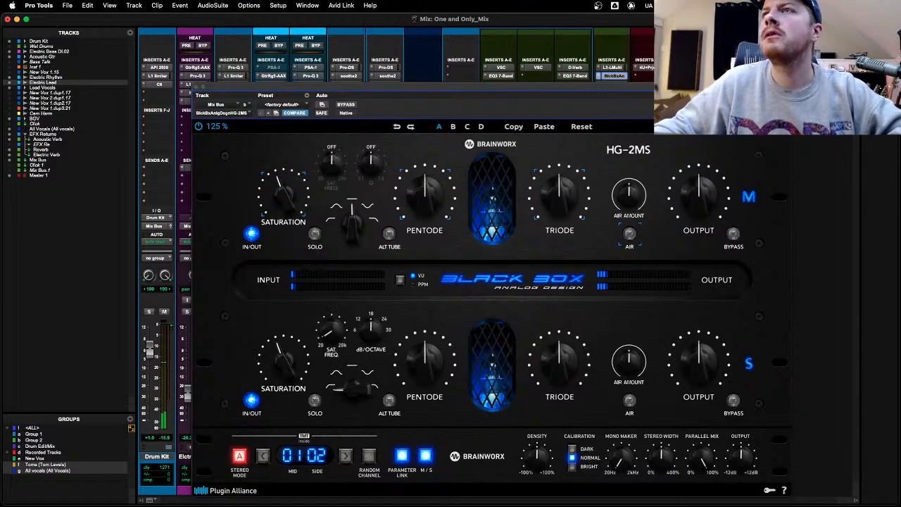
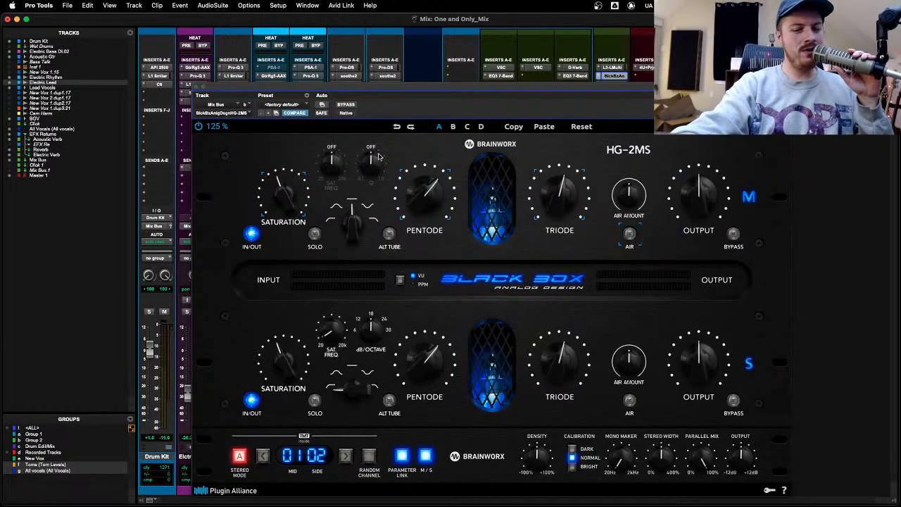
key(space)
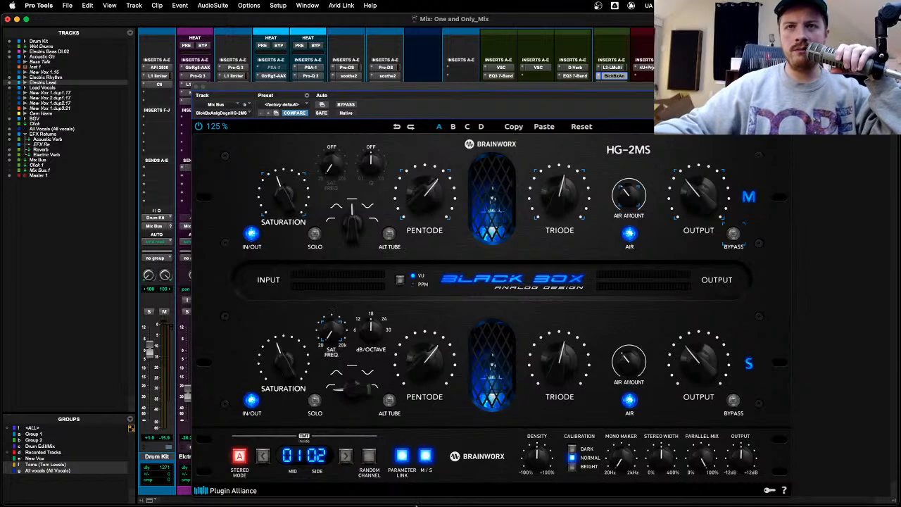
Step: Switch to OBS to check the DAW and Microphone levels in the Audio Mixer, and return to Pro Tools
click(149, 483)
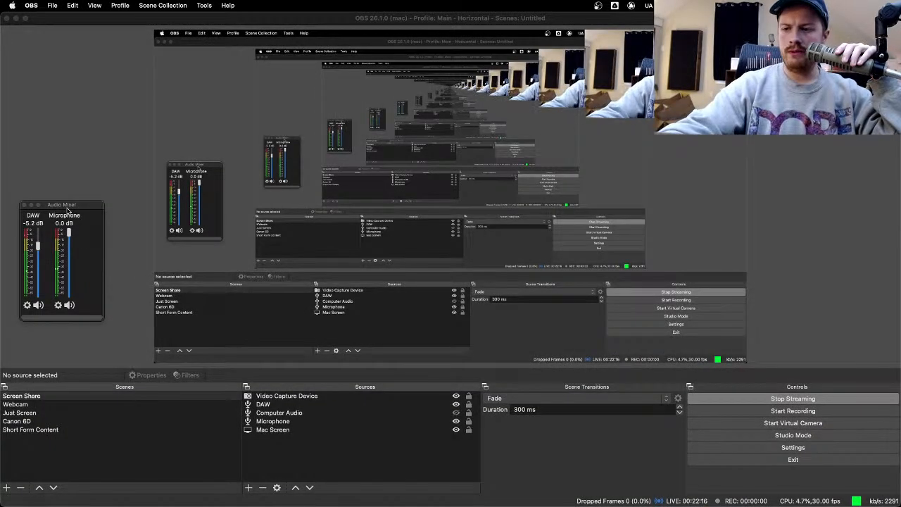
click(16, 18)
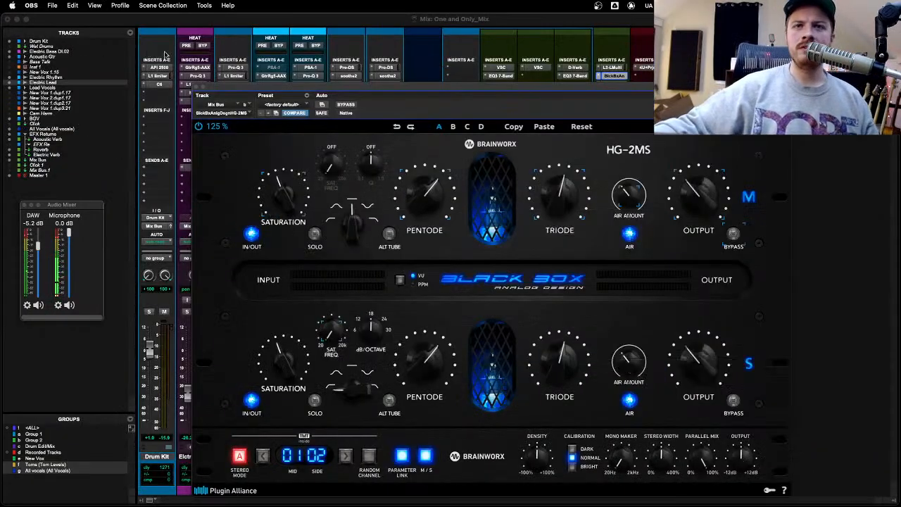
click(308, 24)
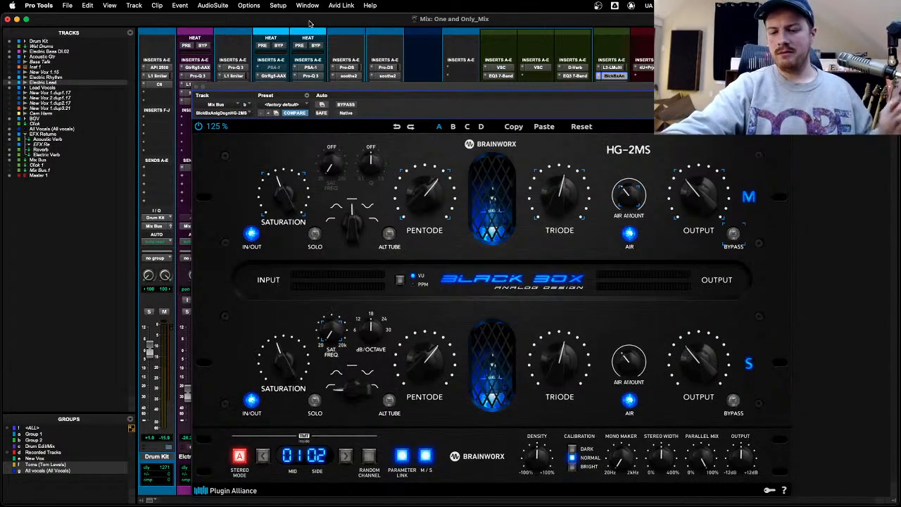
Step: Listen to the mix through HG-2MS and close the plug-in
key(space)
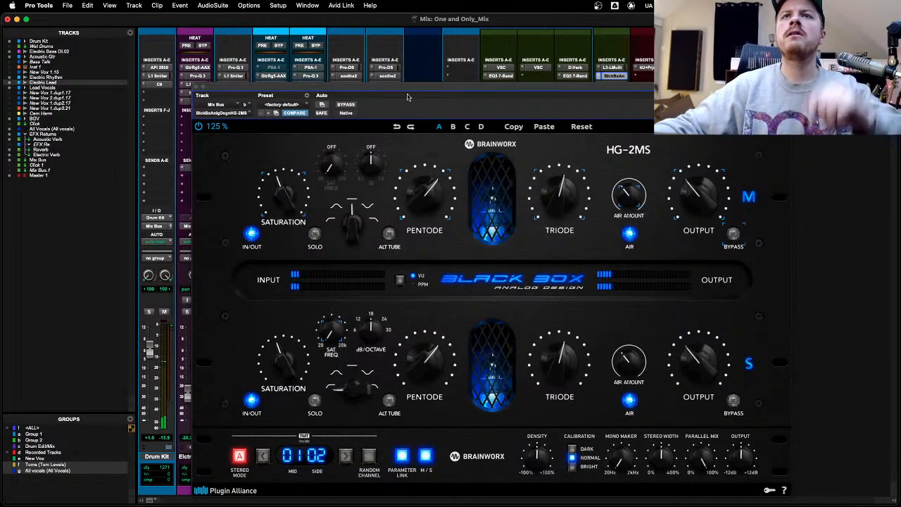
drag(409, 93, 433, 94)
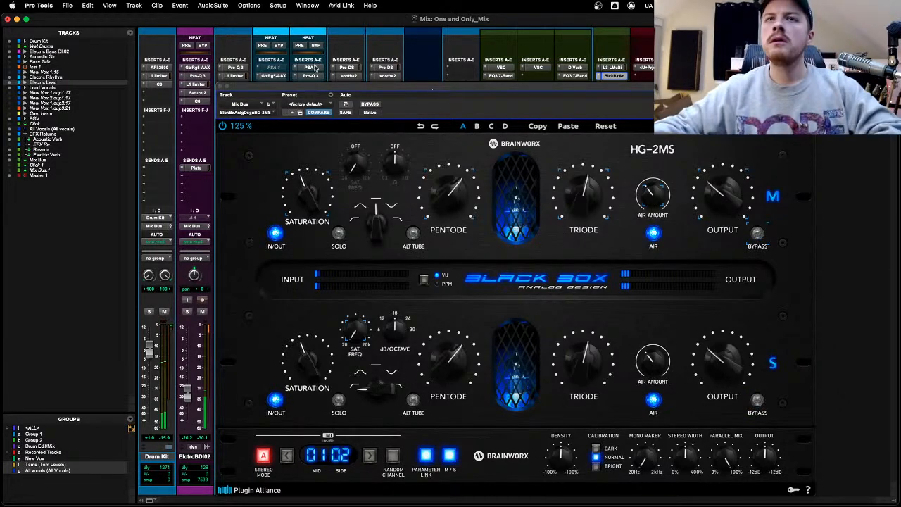
click(223, 86)
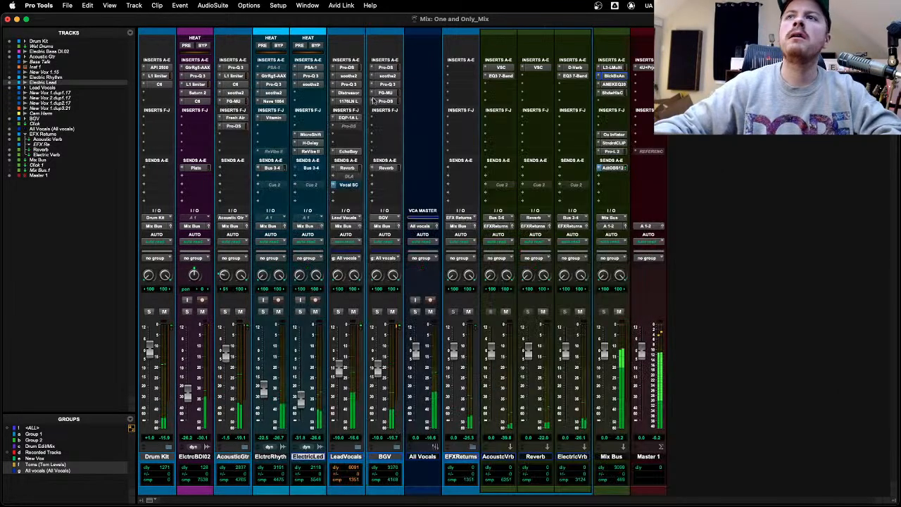
Step: Open AMEK EQ 200 on Mix Bus and examine its Mono Maker and Stereo Width section during playback
click(612, 85)
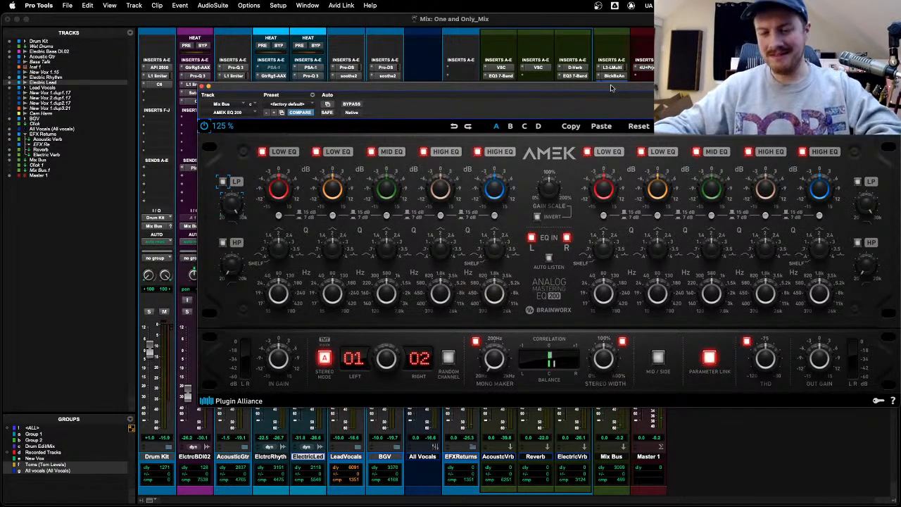
drag(543, 91, 496, 95)
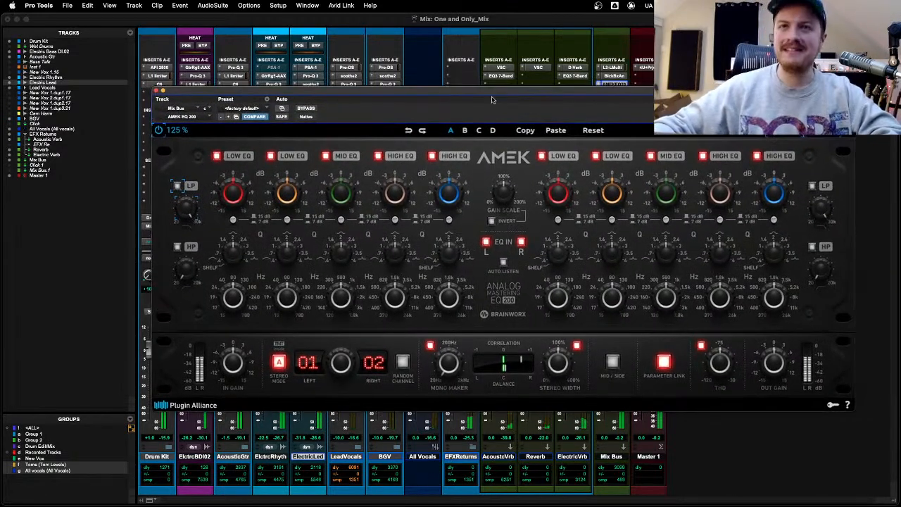
drag(554, 363, 556, 355)
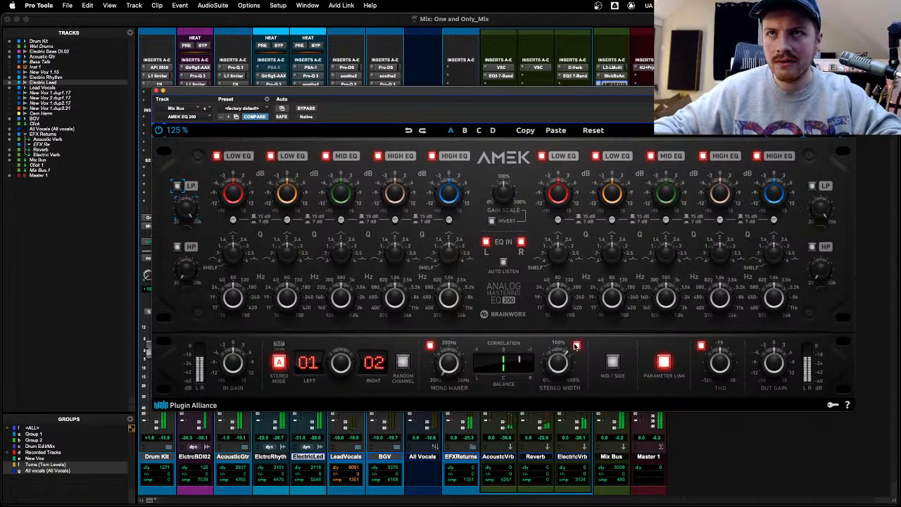
mouse_move(562, 364)
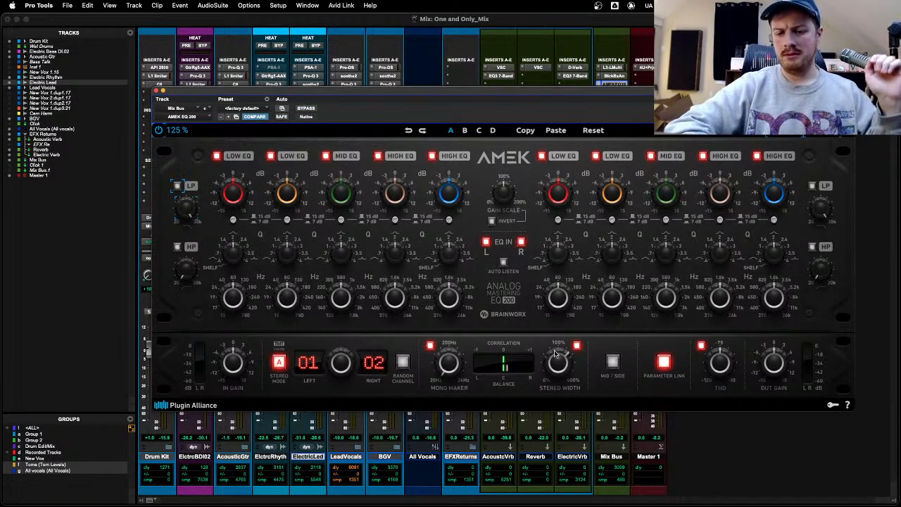
Step: Compare the playing mix with AMEK EQ 200 bypassed and active, leave it active and close the plug-in
key(space)
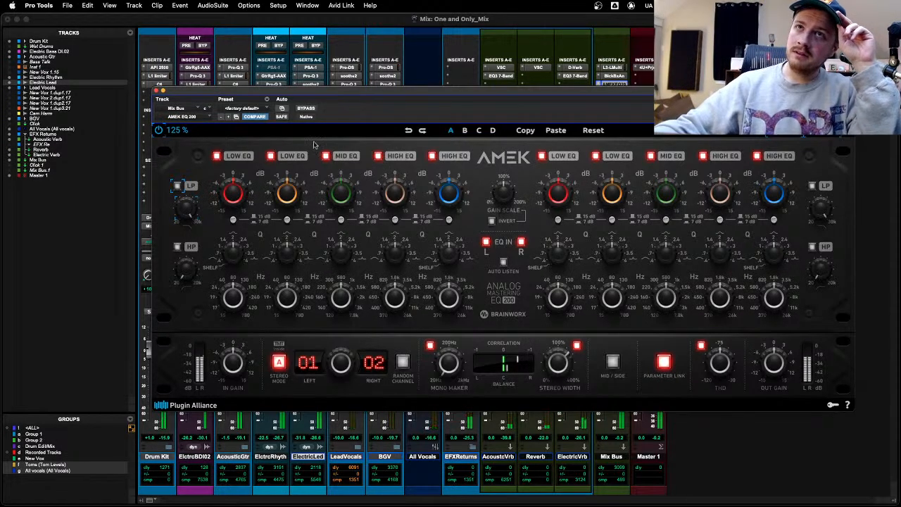
click(305, 108)
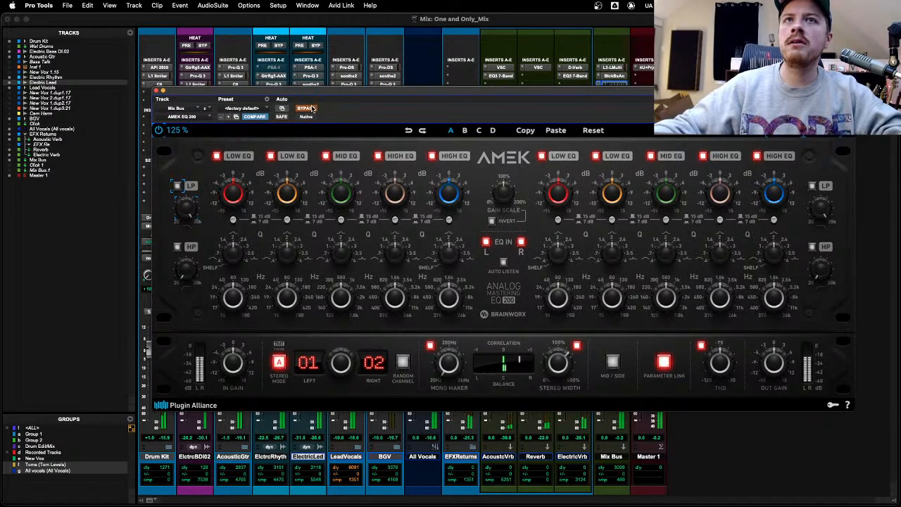
click(305, 108)
click(306, 107)
click(311, 108)
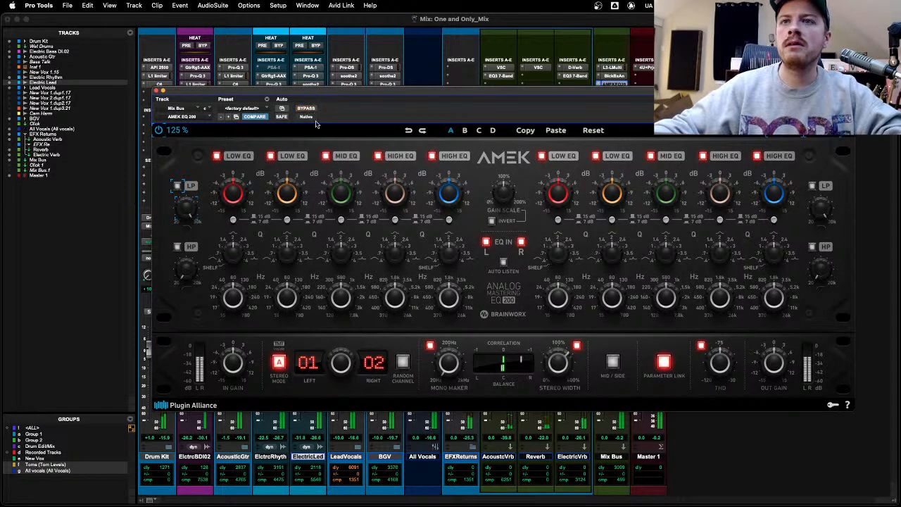
click(156, 91)
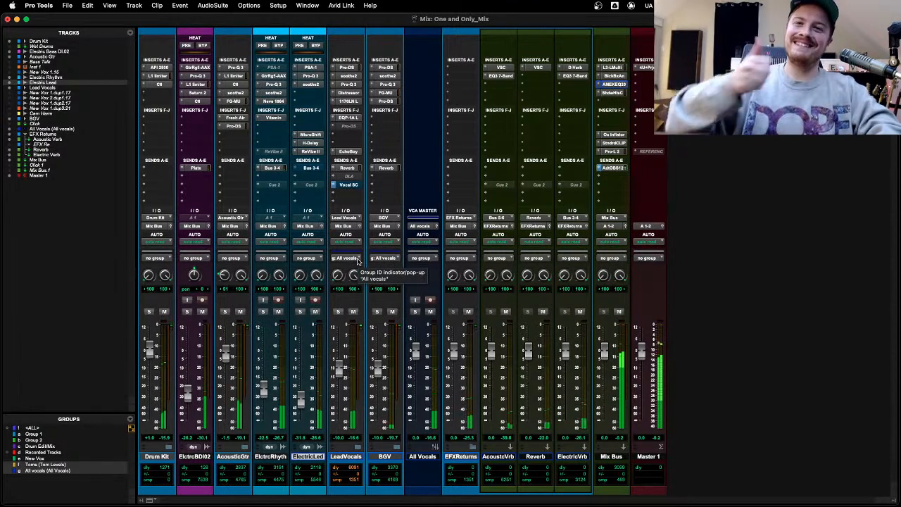
Step: Start playback and bring up Pro-Q 3 on the Lead Vocals track
click(352, 85)
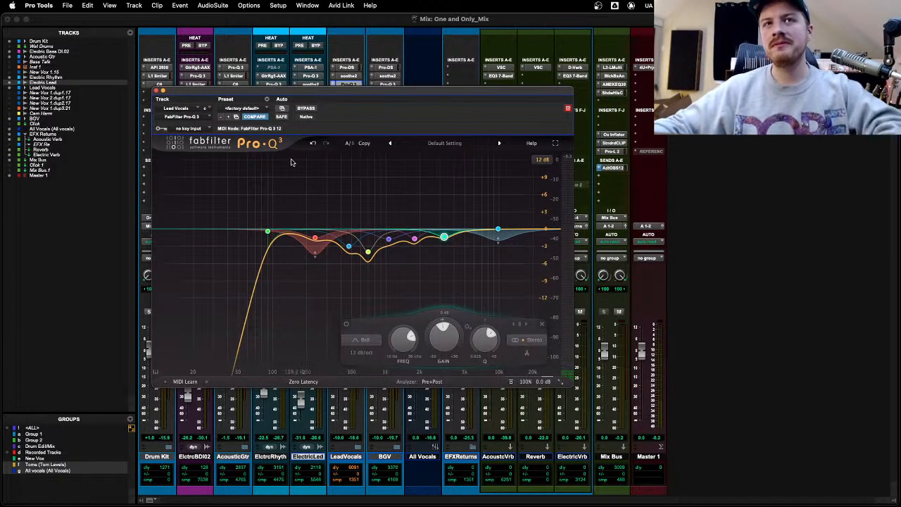
click(163, 92)
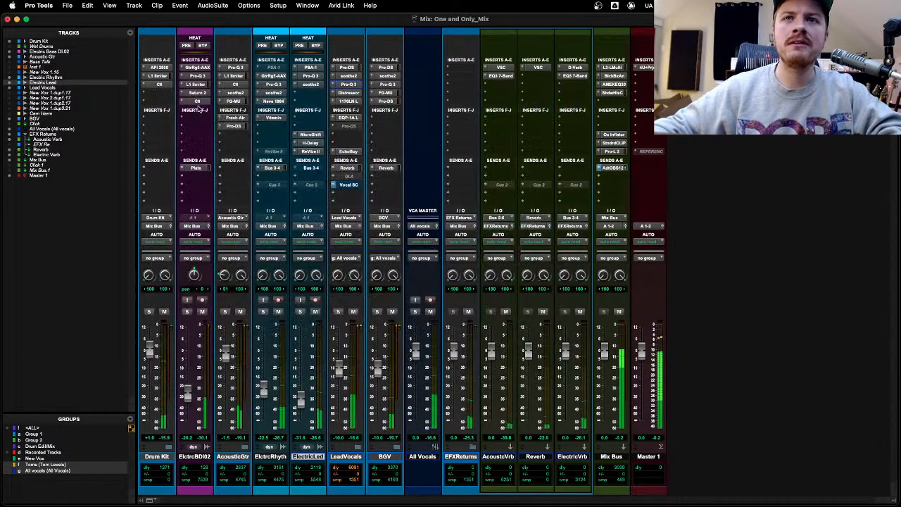
key(space)
click(350, 85)
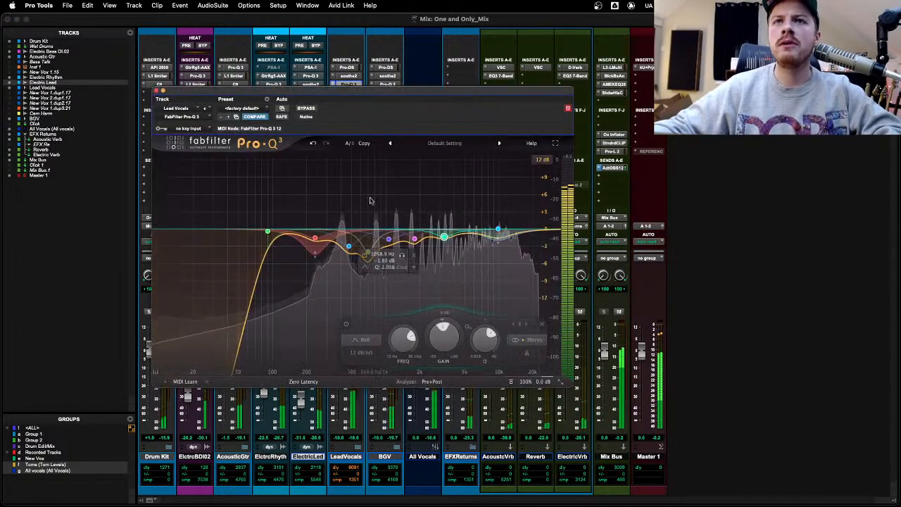
Step: Try a narrow test boost of about 12.65 dB near 704.5 Hz with Q 5 on Lead Vocals
drag(371, 250, 370, 168)
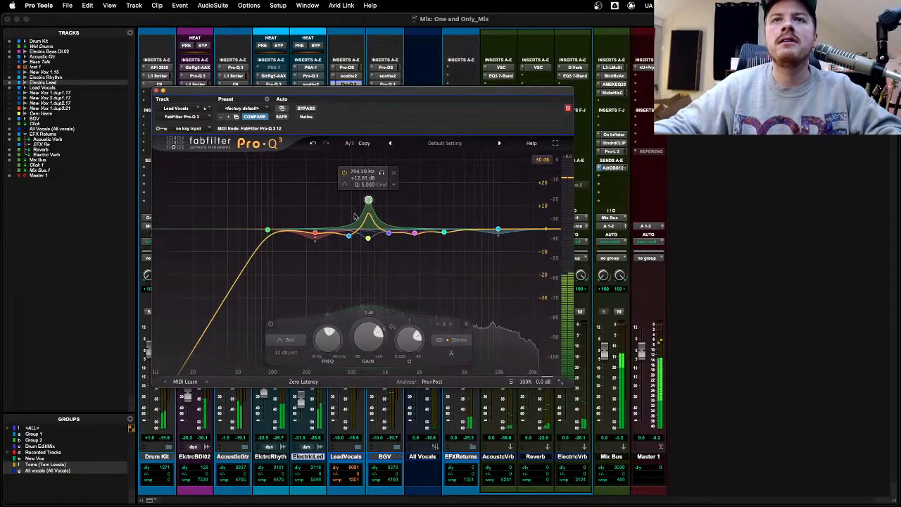
right_click(368, 200)
click(382, 290)
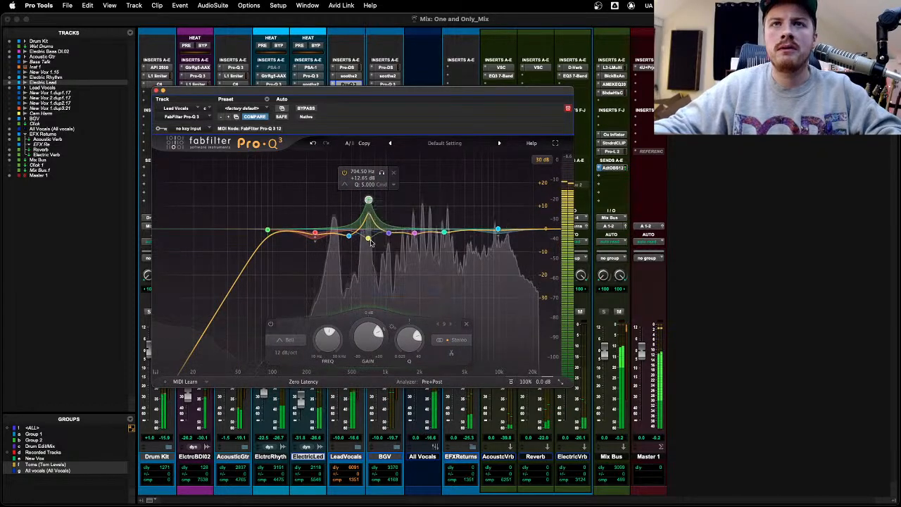
Step: Set the existing bell cut near 700 Hz on Lead Vocals to -5 dB and close Pro-Q 3
click(369, 238)
double_click(366, 336)
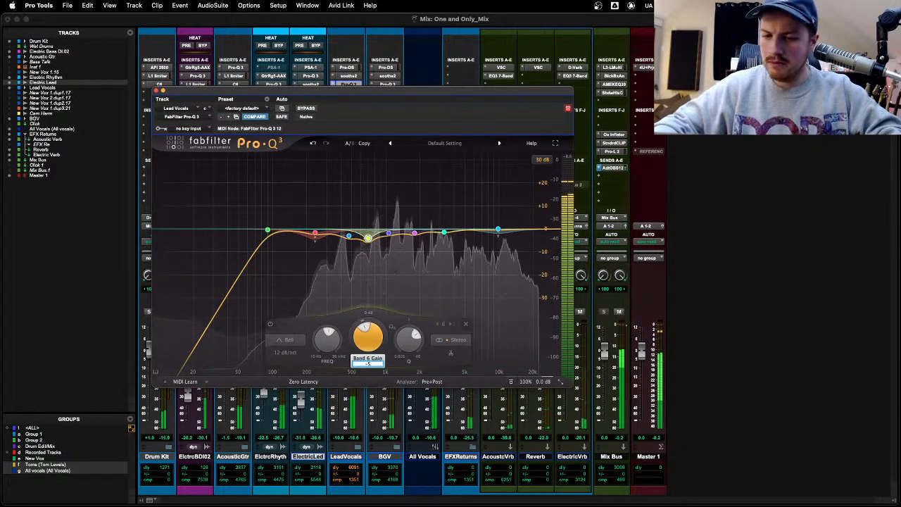
key(Return)
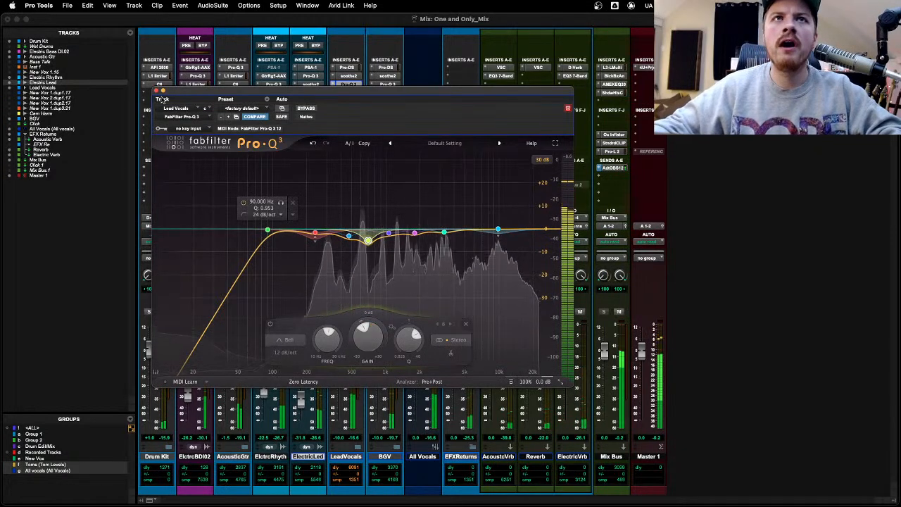
click(158, 91)
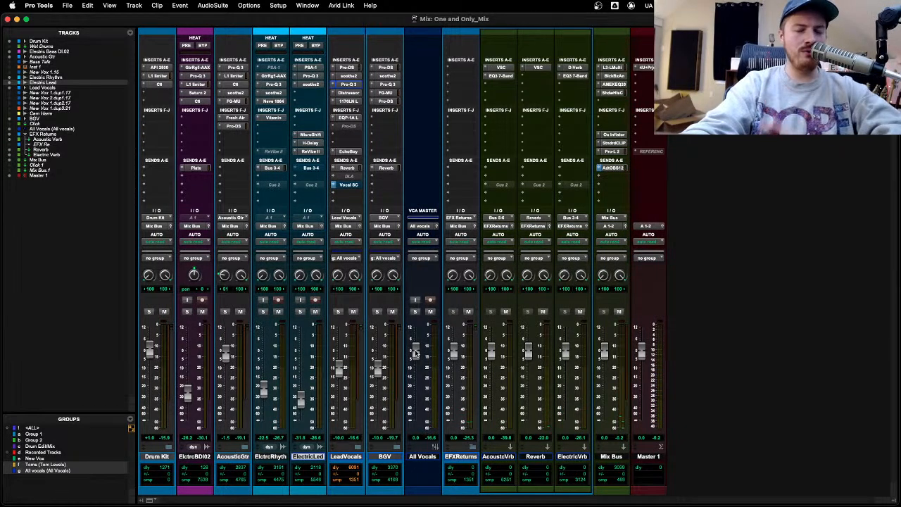
Step: Raise the All Vocals VCA fader to about +0.5 dB during playback and save the session
key(space)
drag(415, 354, 420, 340)
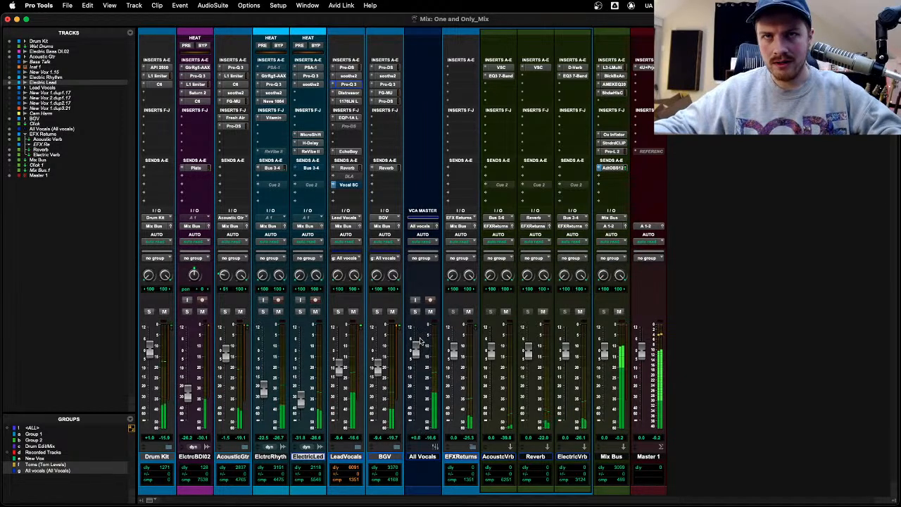
key(super+s)
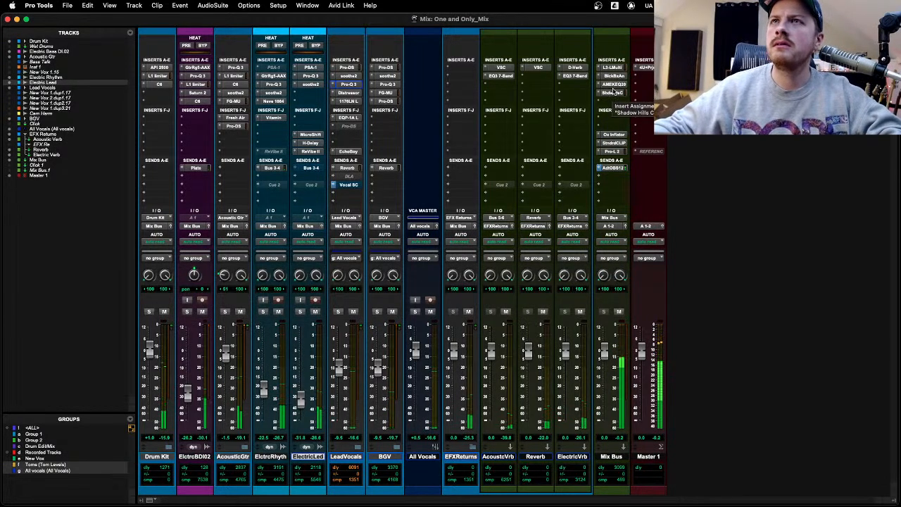
Step: Check the Shadow Hills mastering compressor on the Mix Bus during playback, and stop playback with the Oxford Inflator open instead
click(614, 92)
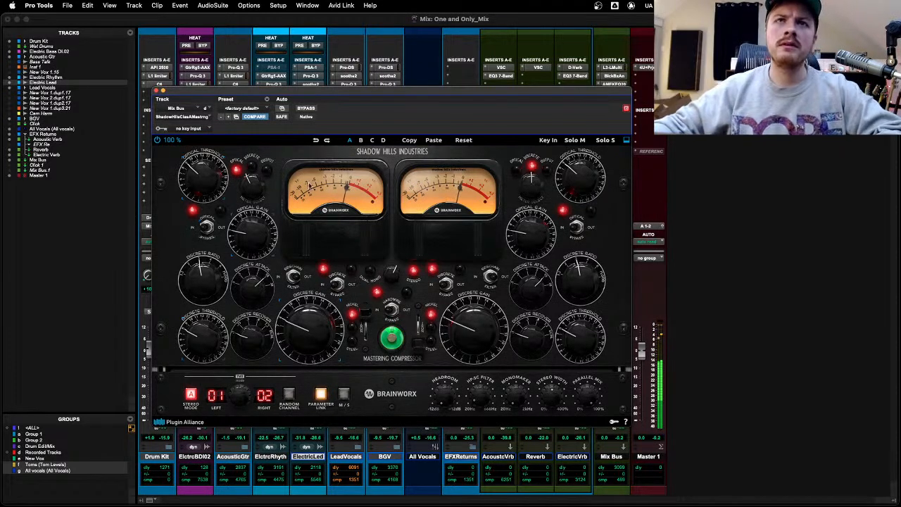
click(159, 91)
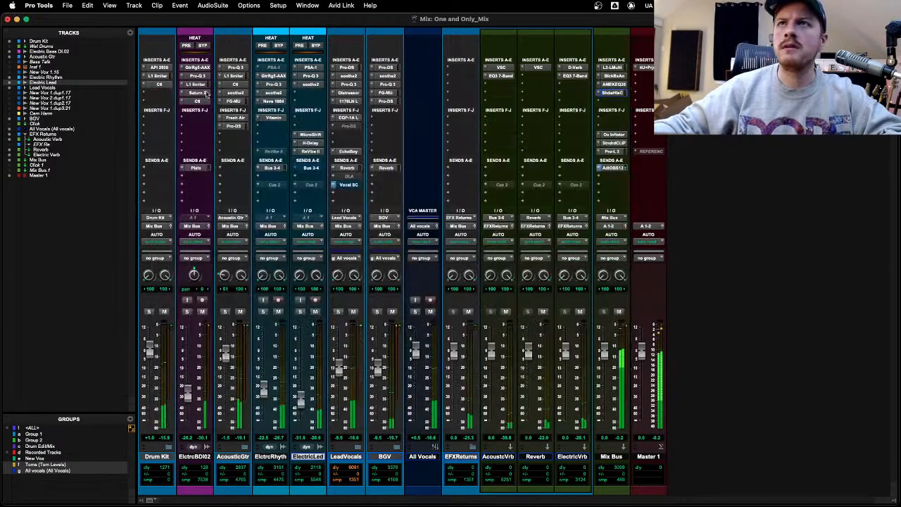
click(612, 134)
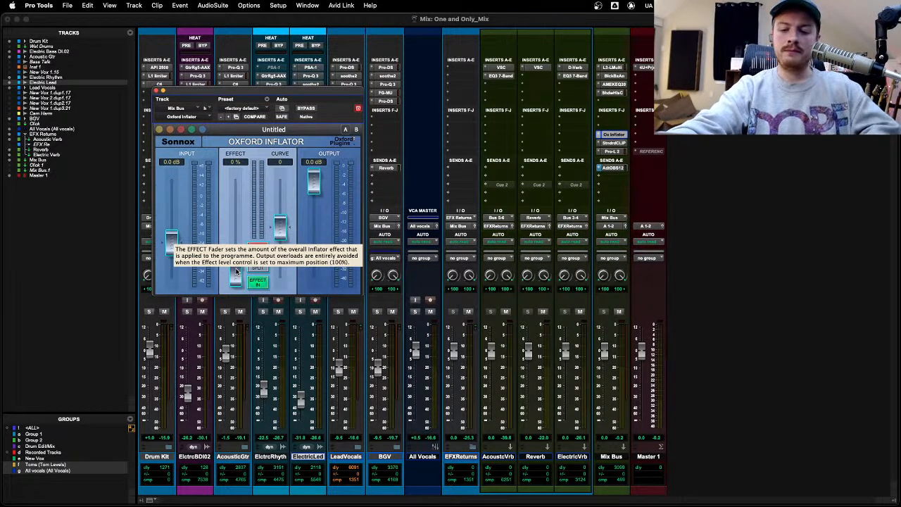
key(space)
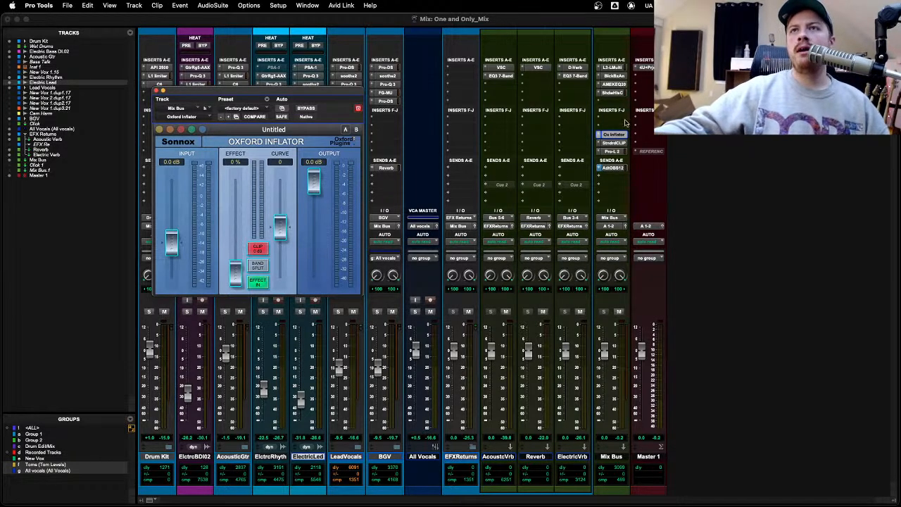
Step: Examine the Shadow Hills mastering compressor on the Mix Bus with playback stopped, and close its window
click(615, 97)
drag(395, 94, 396, 106)
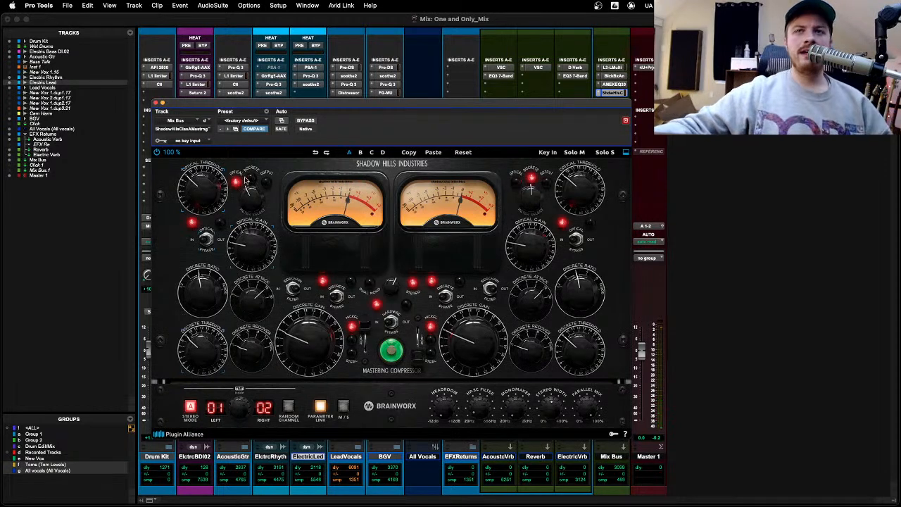
click(155, 102)
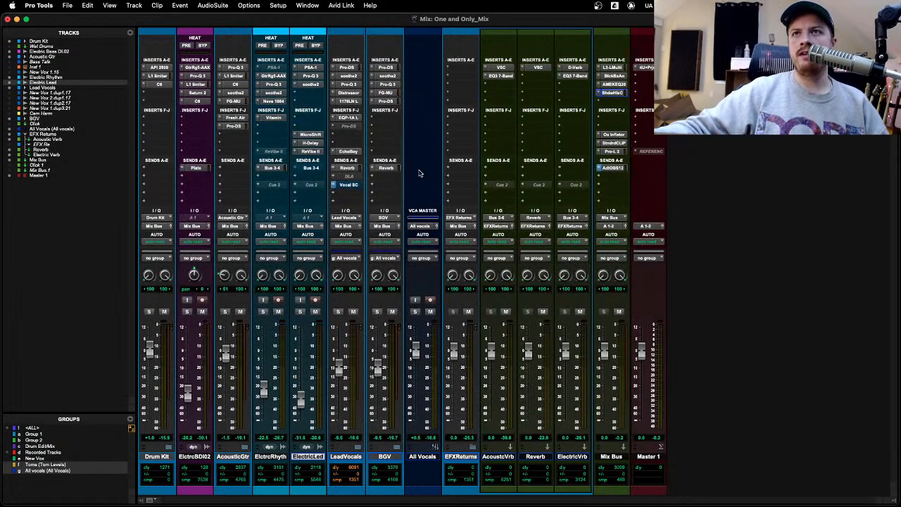
Step: Bring up the Oxford Inflator on the Mix Bus
click(613, 134)
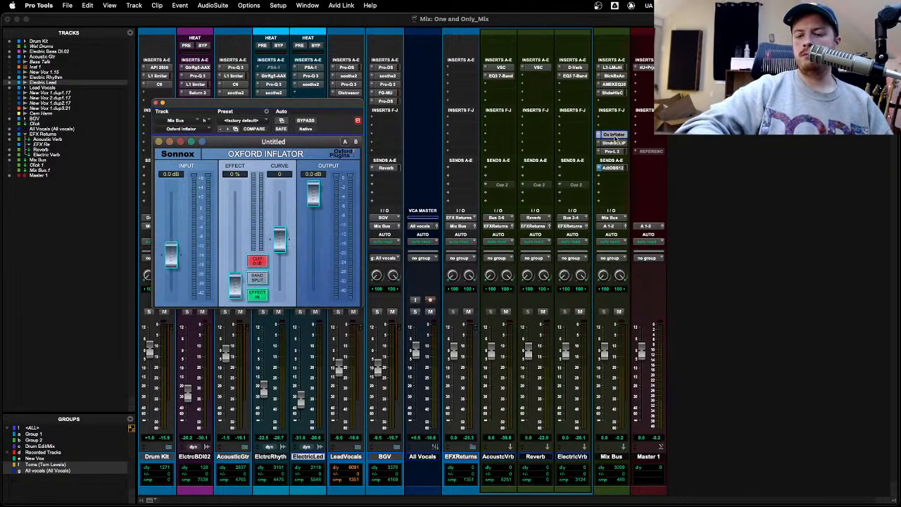
Step: While the mix plays, set the Mix Bus Oxford Inflator to 51.2 % effect and 11.3 curve with band split enabled
key(space)
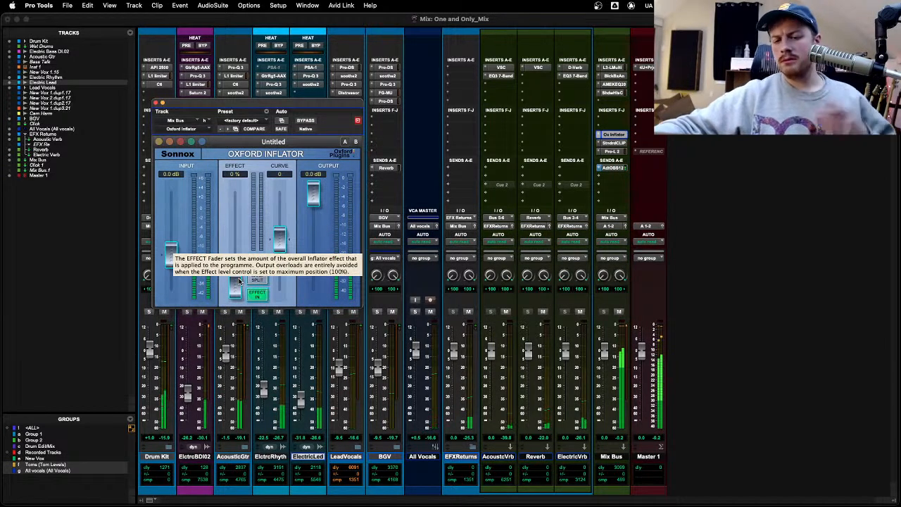
drag(238, 286, 243, 238)
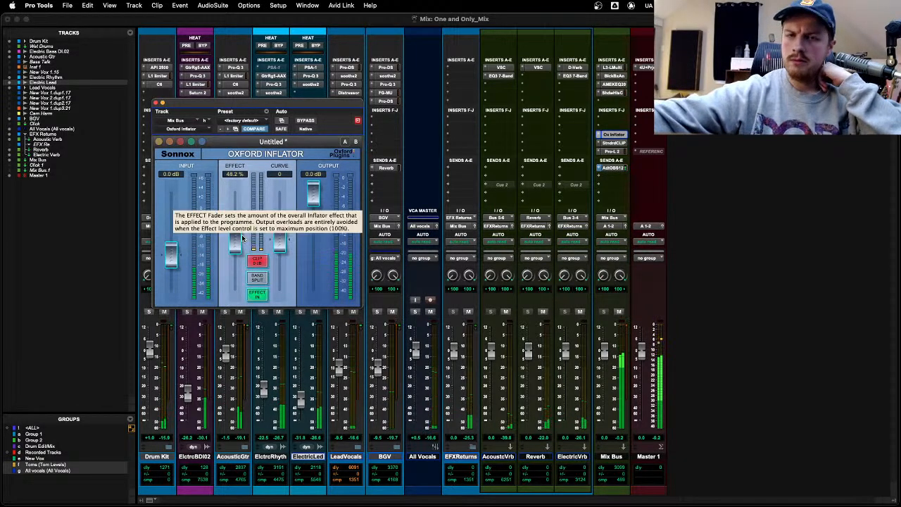
drag(242, 243, 280, 233)
click(260, 279)
click(259, 279)
click(259, 279)
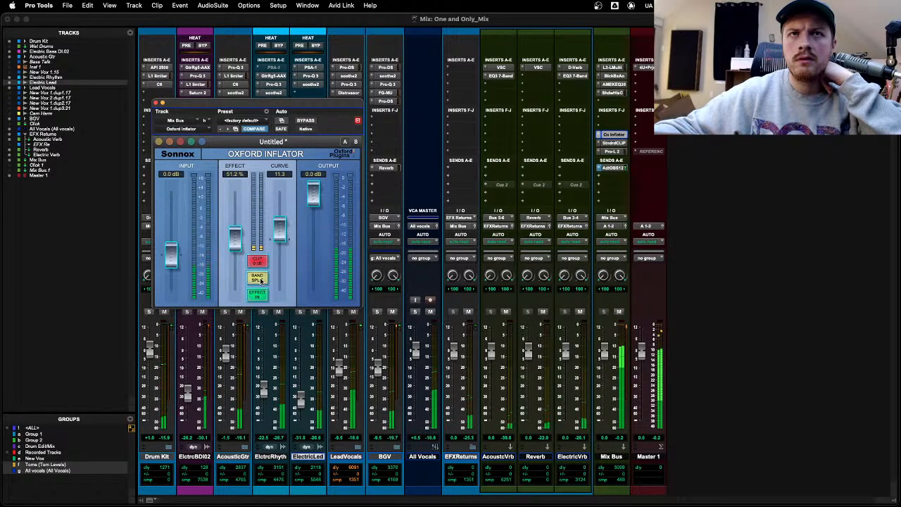
click(155, 102)
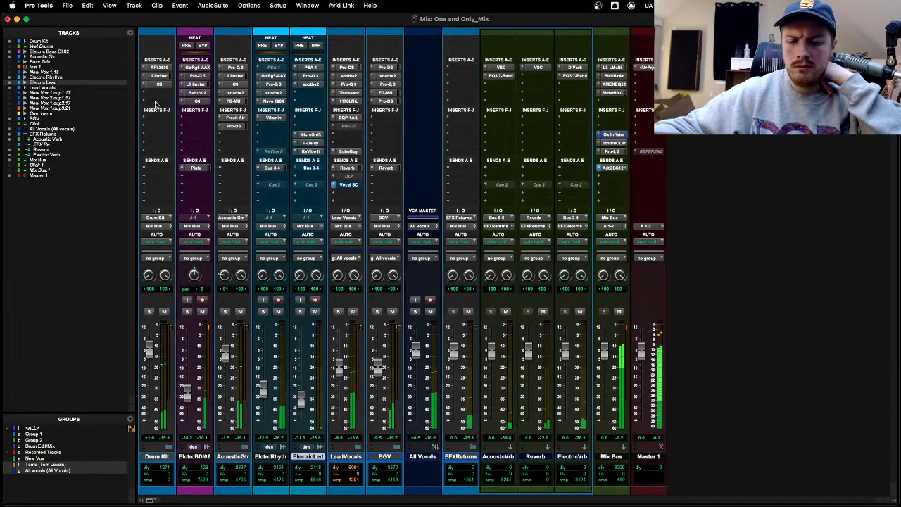
Step: Lower the StandardCLIP clip level on the Mix Bus to -15.20 dB while listening to the mix
click(613, 144)
drag(256, 264, 257, 307)
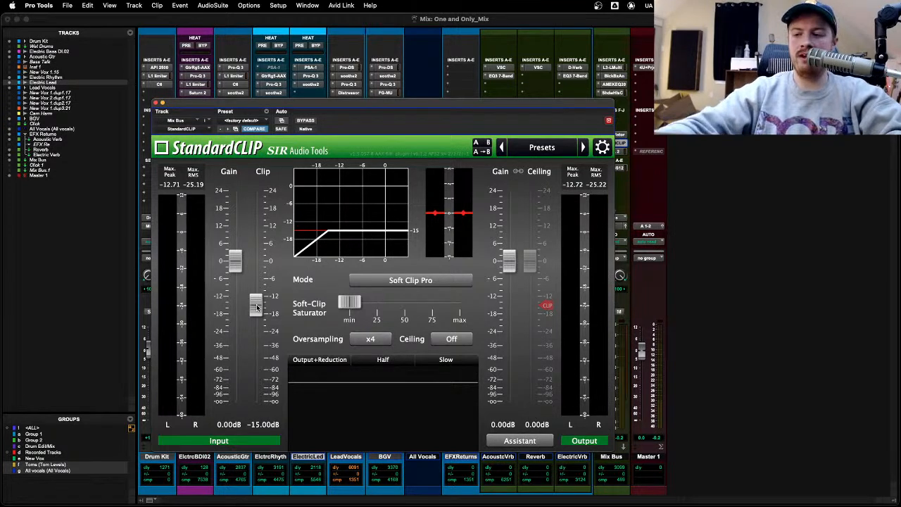
key(space)
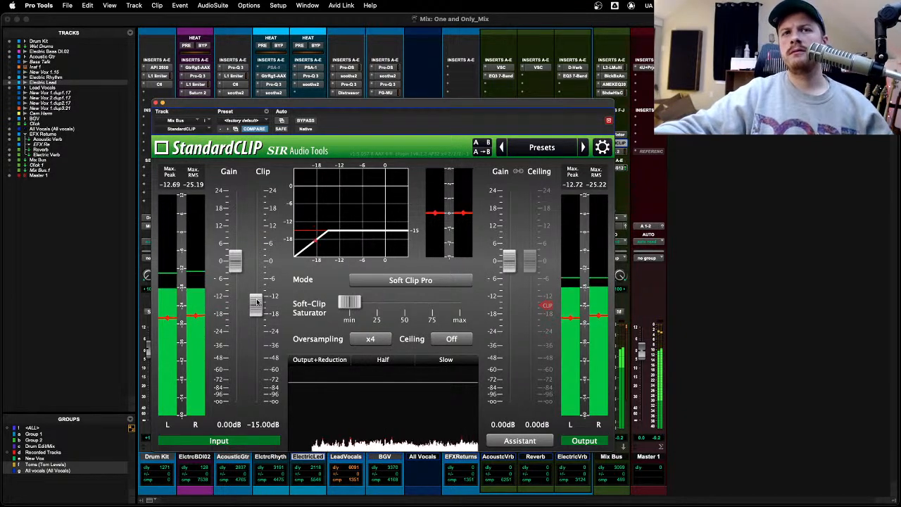
drag(257, 298, 258, 304)
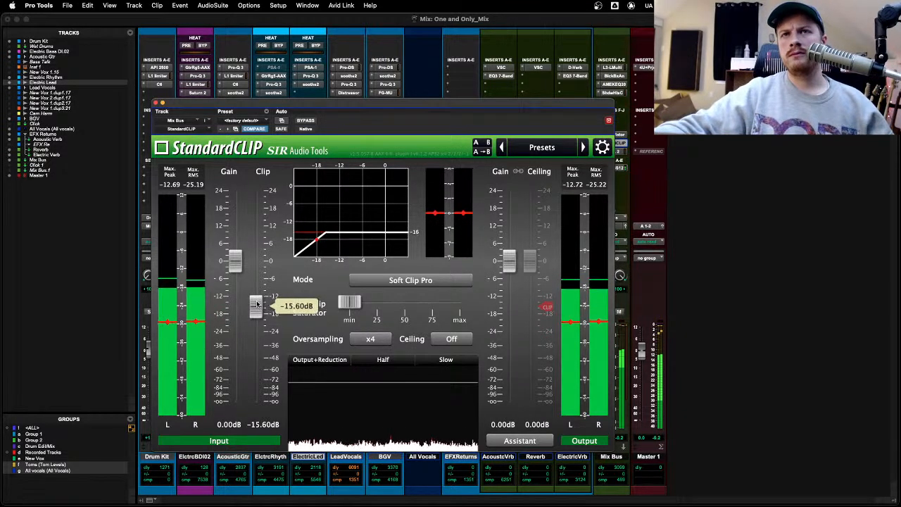
scroll(258, 305, up, 2)
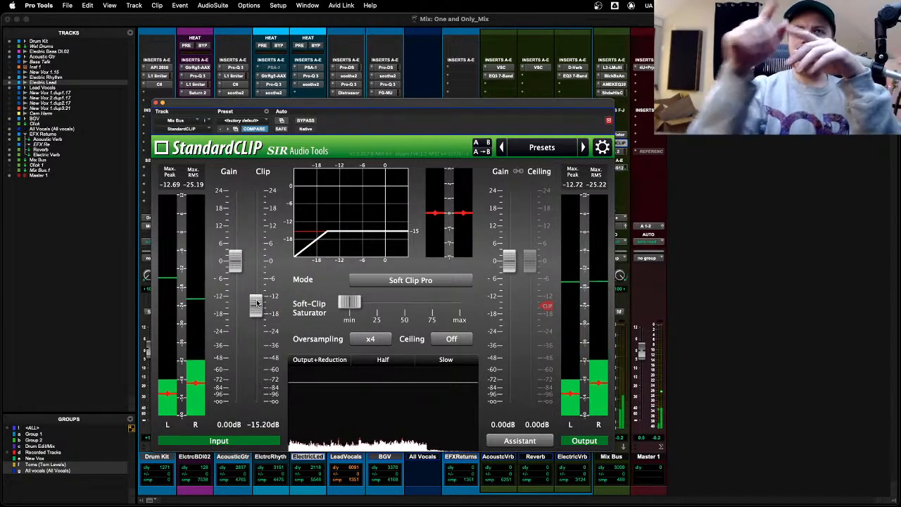
Step: Review the Mix Bus settings of Oxford Inflator, L3-LL Multimaximizer, Black Box HG-2MS, AMEK EQ 200 and the Shadow Hills mastering compressor in turn
drag(331, 103, 264, 107)
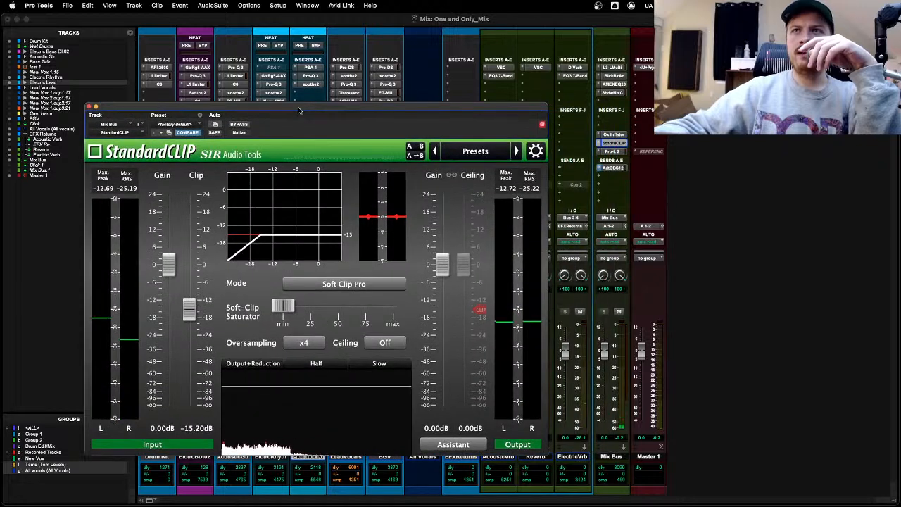
click(615, 134)
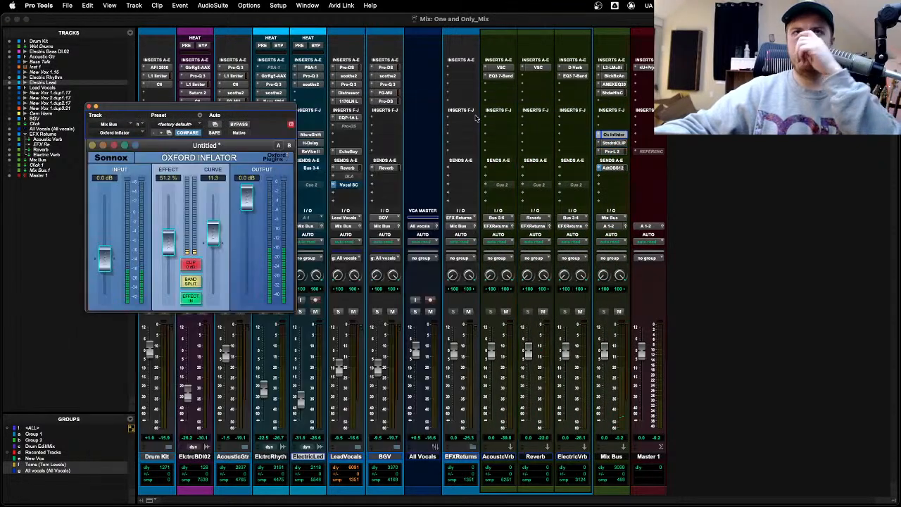
drag(250, 109, 270, 163)
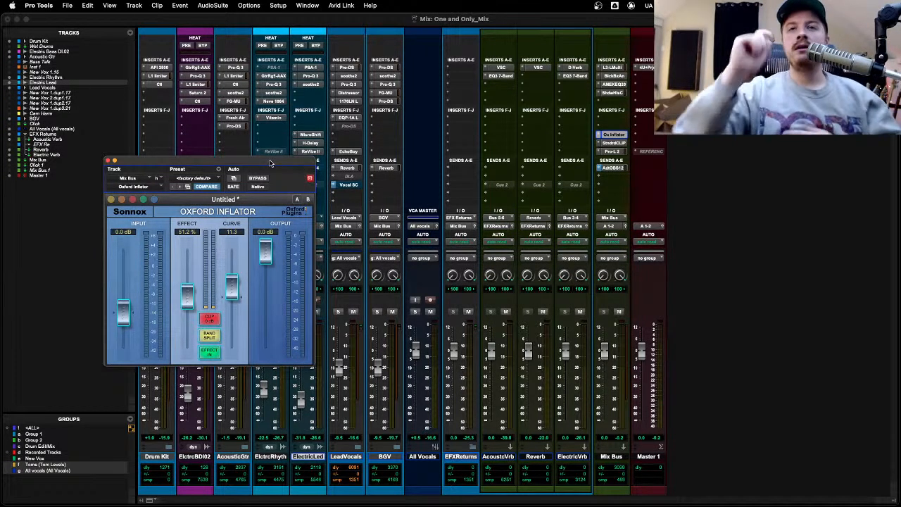
click(613, 67)
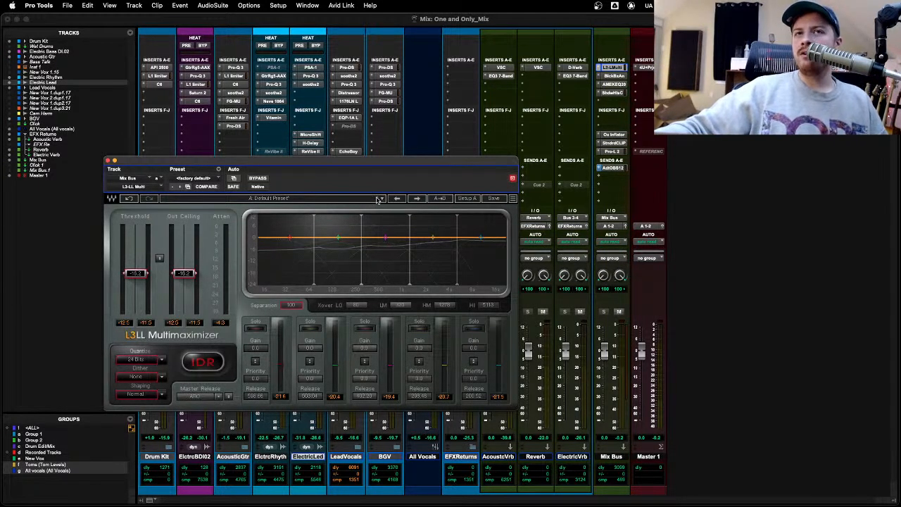
click(616, 76)
drag(403, 164, 340, 78)
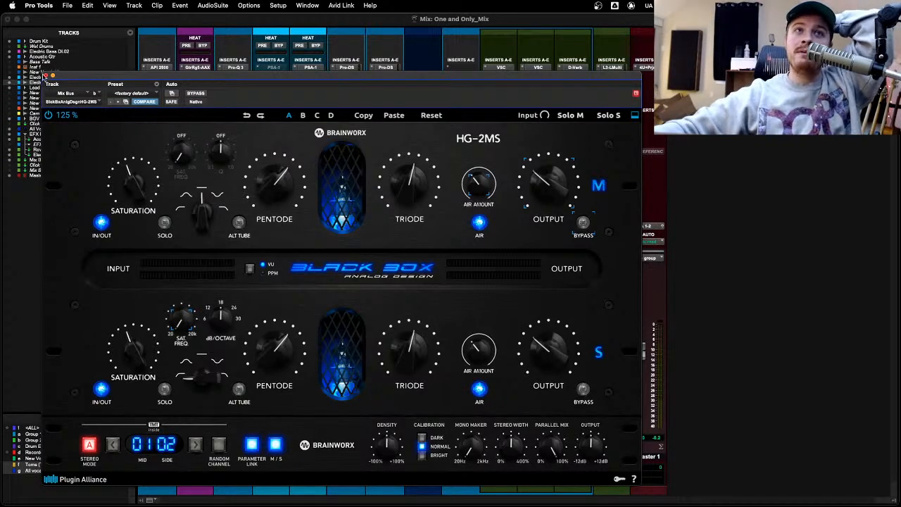
click(46, 75)
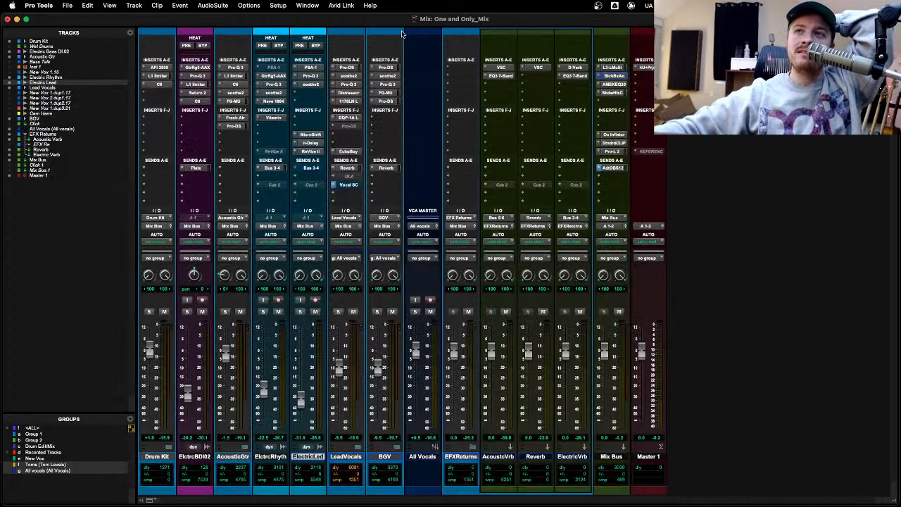
click(612, 84)
drag(409, 83, 405, 116)
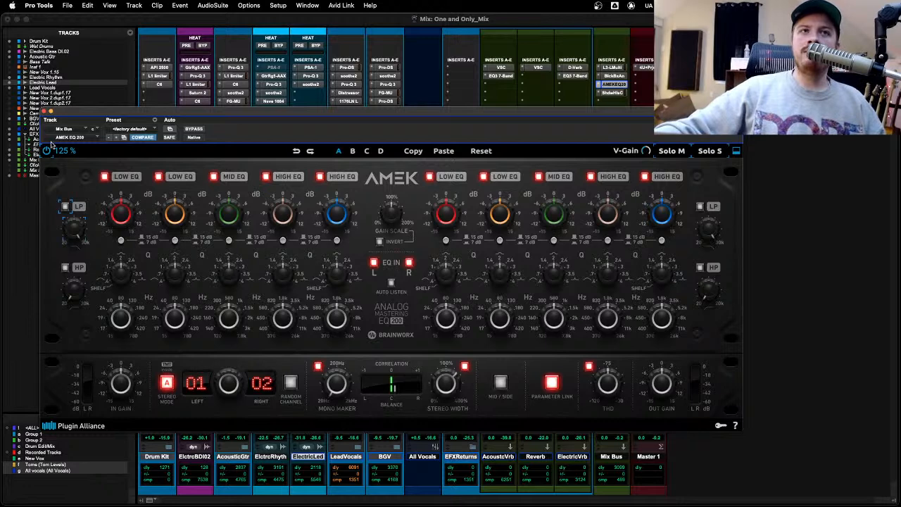
click(44, 112)
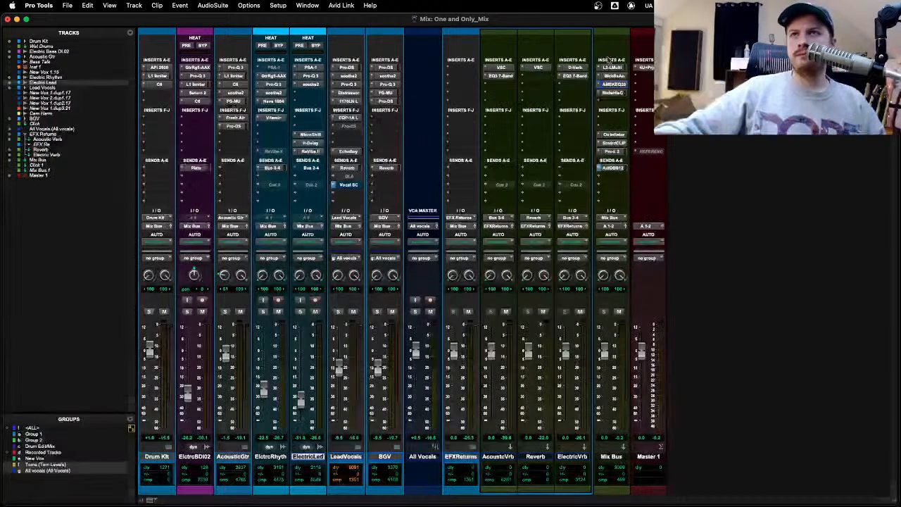
click(615, 92)
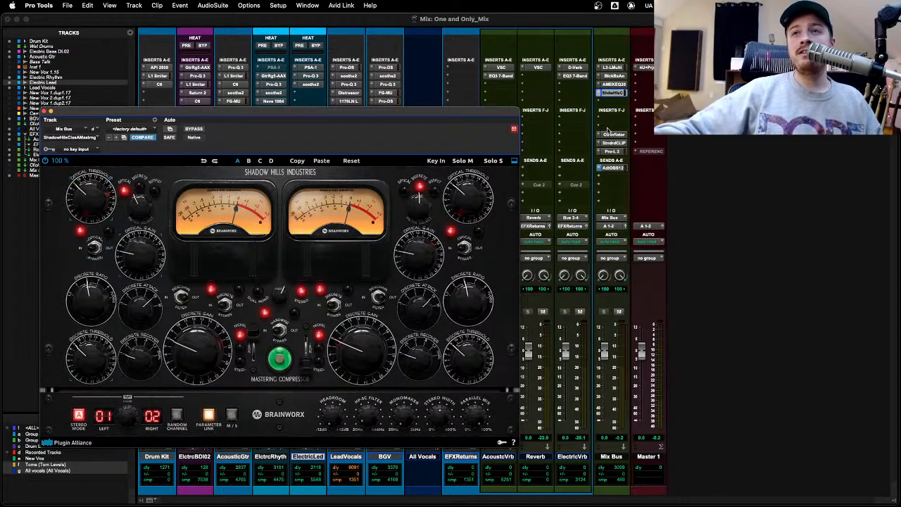
Step: Compare the playing mix with the Mix Bus Oxford Inflator bypassed and active several times, leaving it active
click(612, 136)
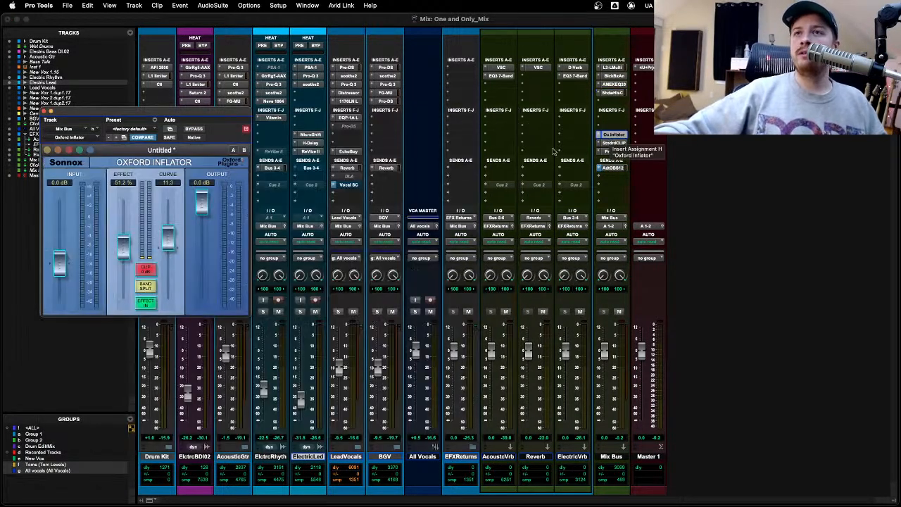
drag(188, 117, 442, 166)
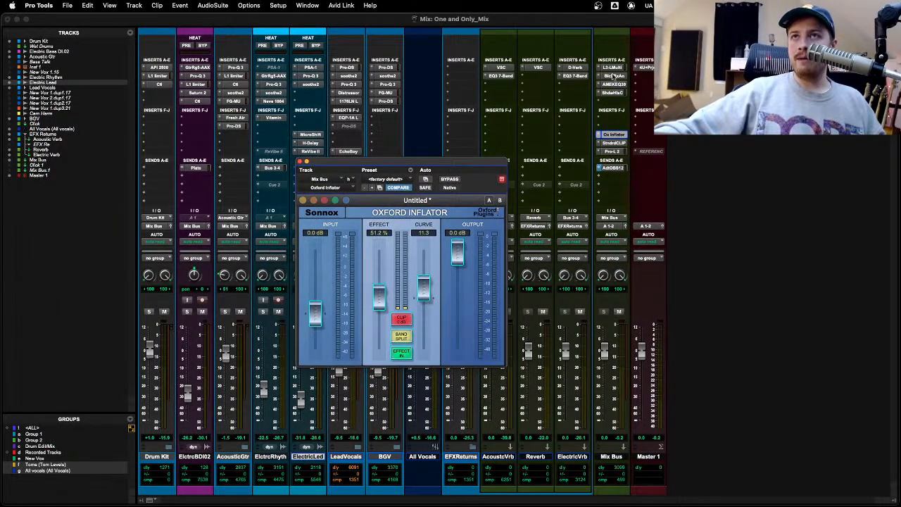
mouse_move(418, 244)
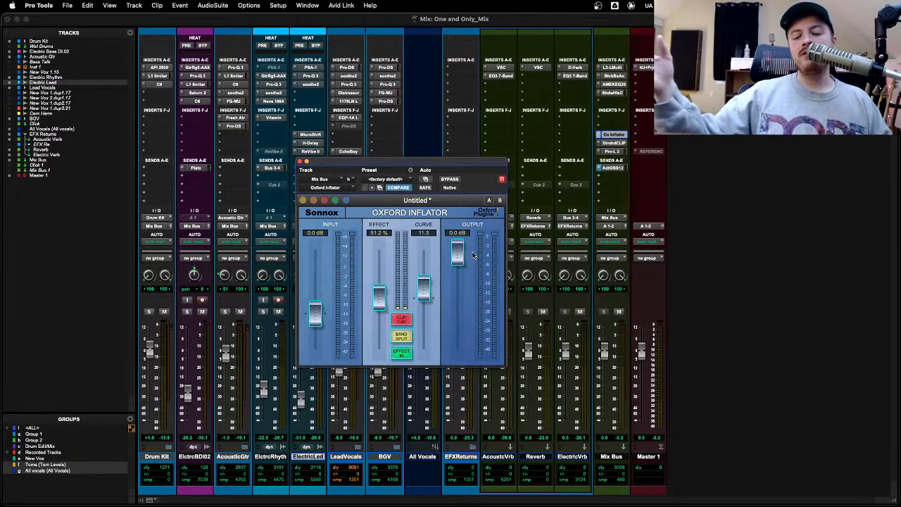
click(452, 178)
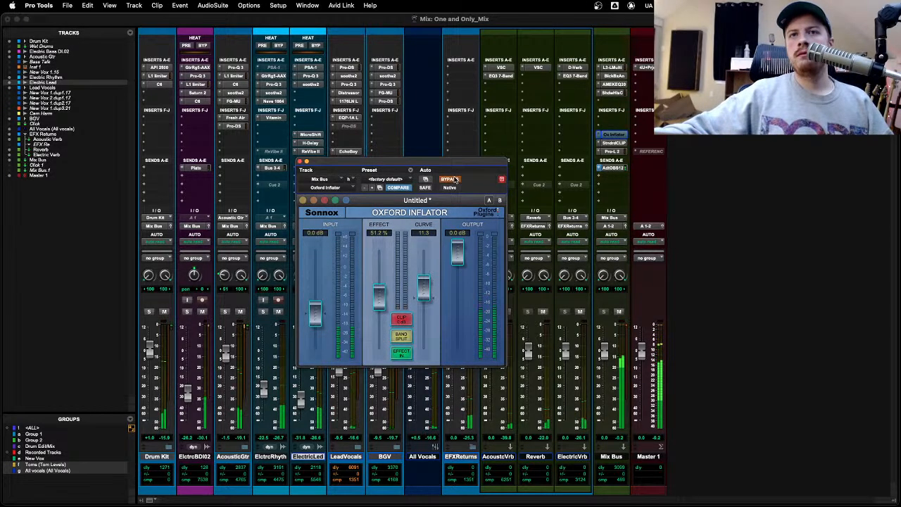
click(452, 179)
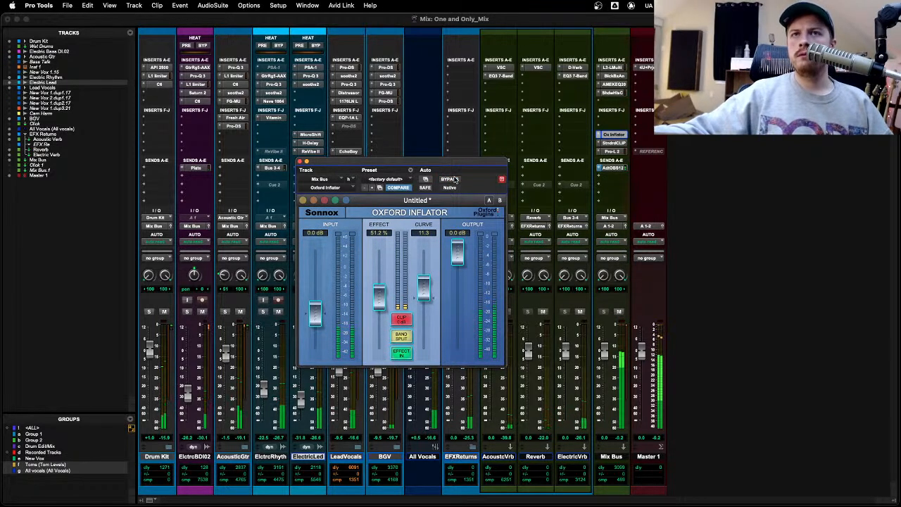
click(451, 179)
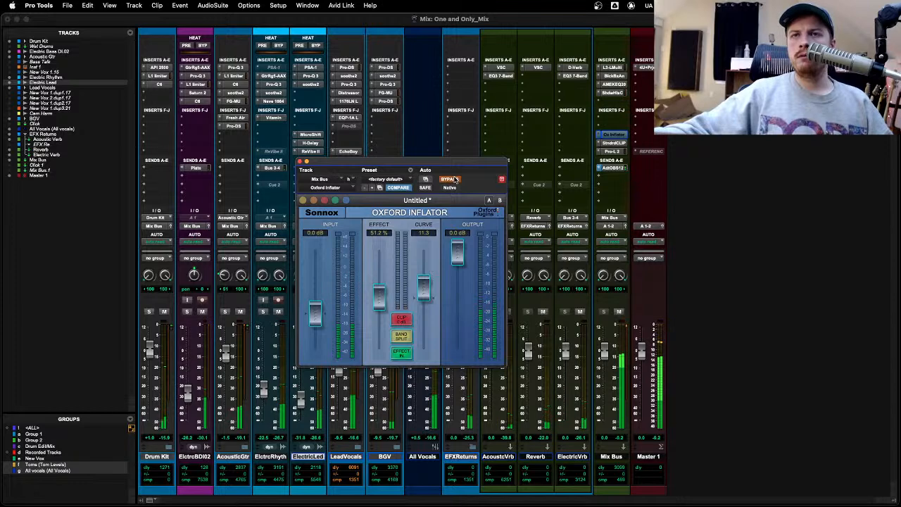
click(456, 179)
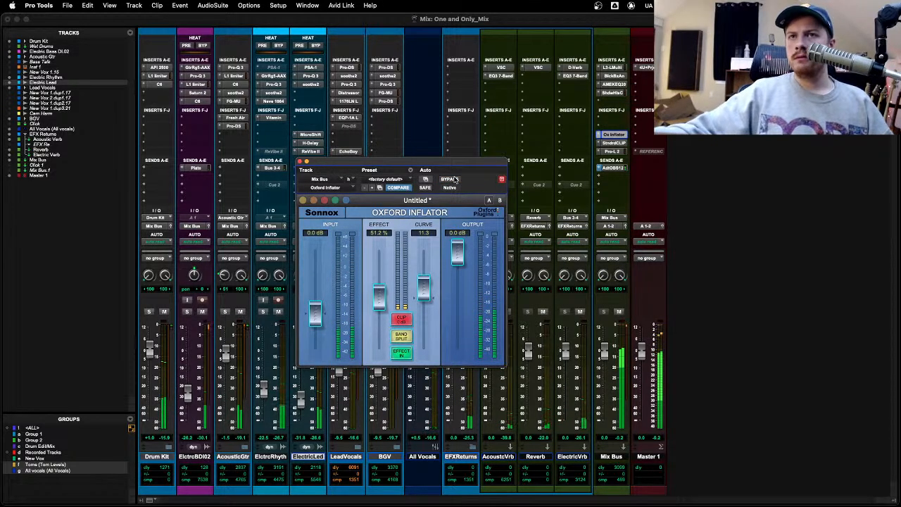
click(456, 180)
click(456, 180)
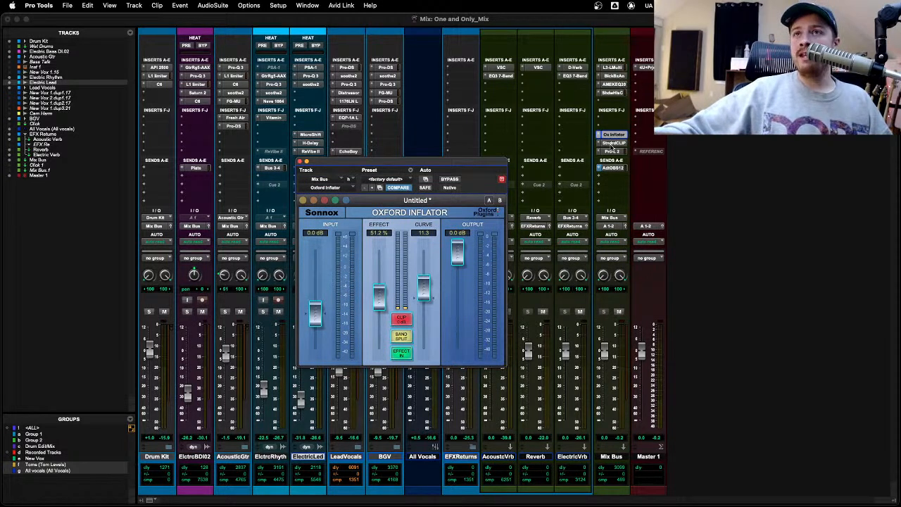
Step: Compare the playing mix with StandardCLIP bypassed and active on the Mix Bus, and examine its clip level and soft-clip saturator
click(614, 143)
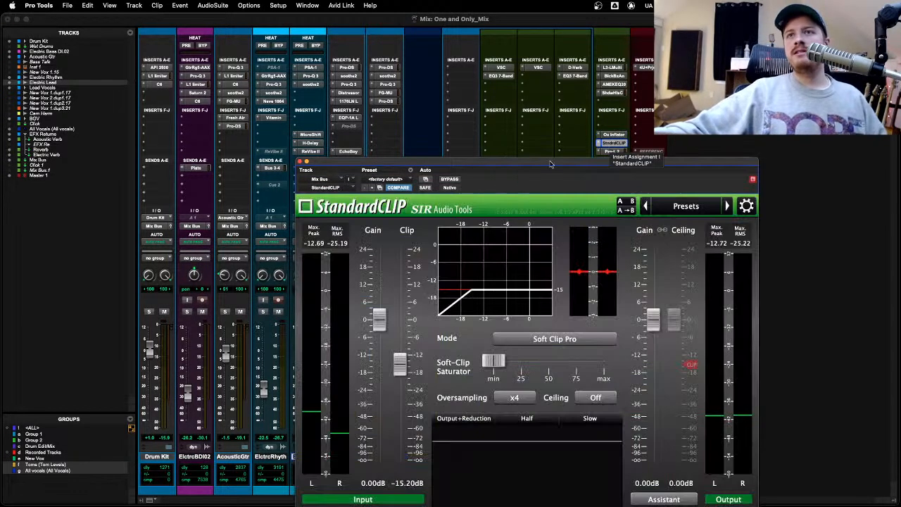
drag(521, 164, 298, 93)
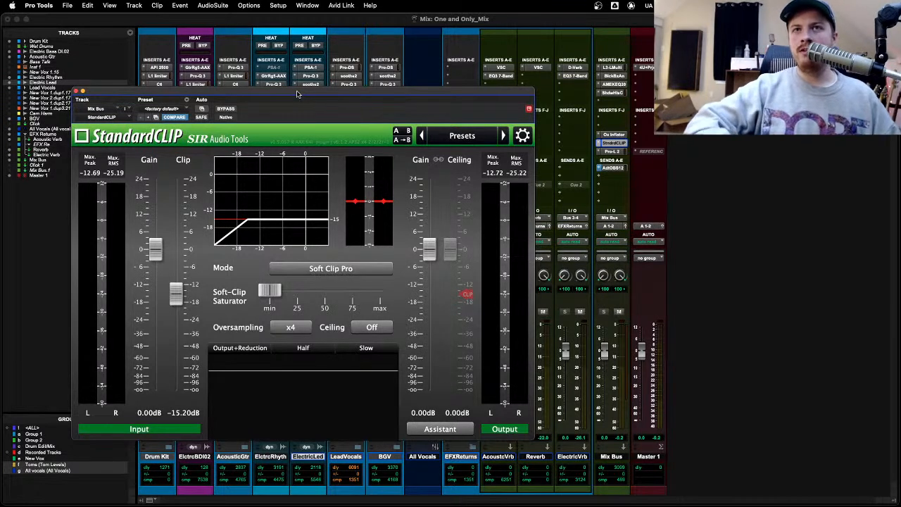
key(space)
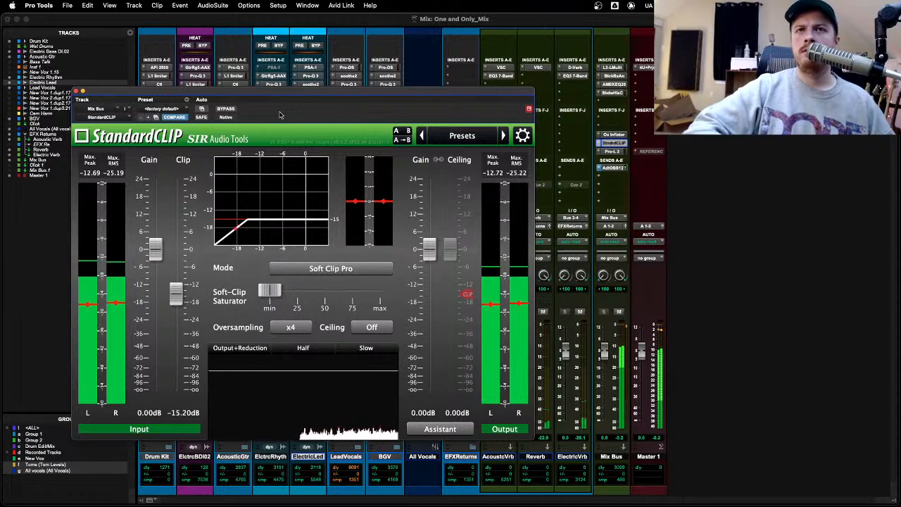
click(225, 109)
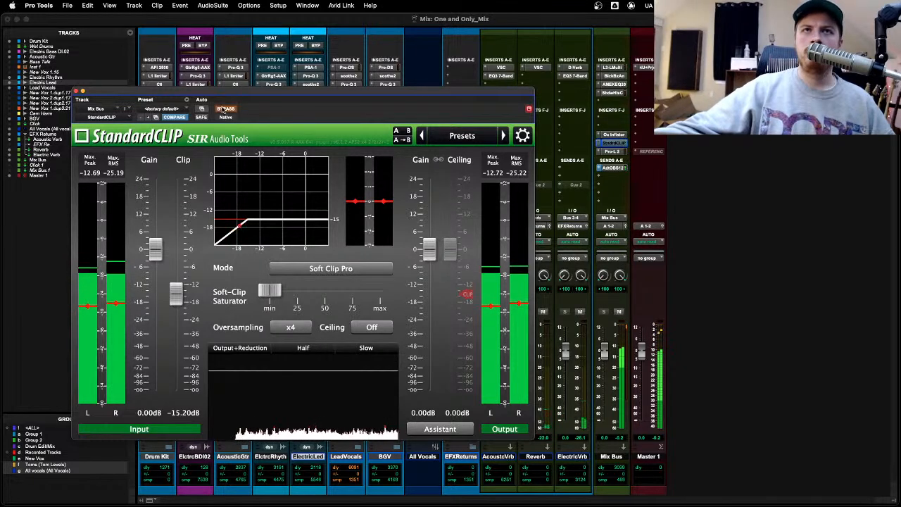
click(225, 109)
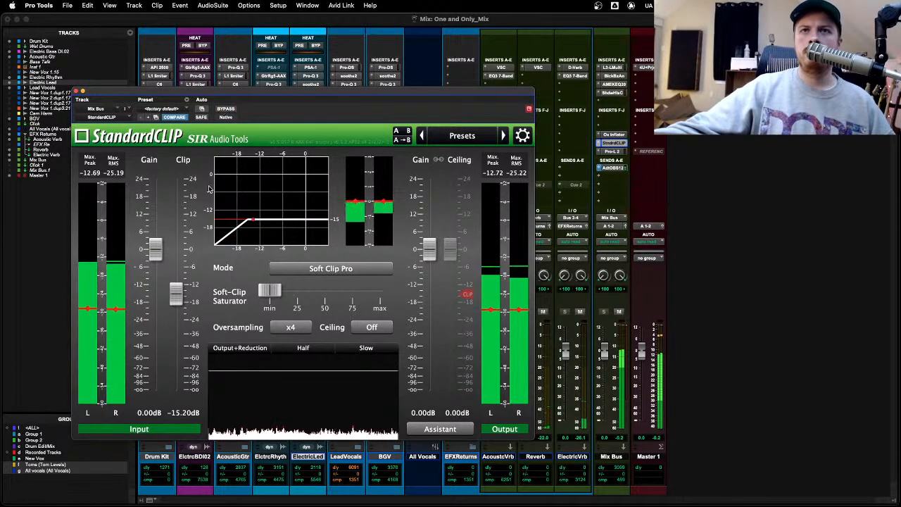
mouse_move(187, 300)
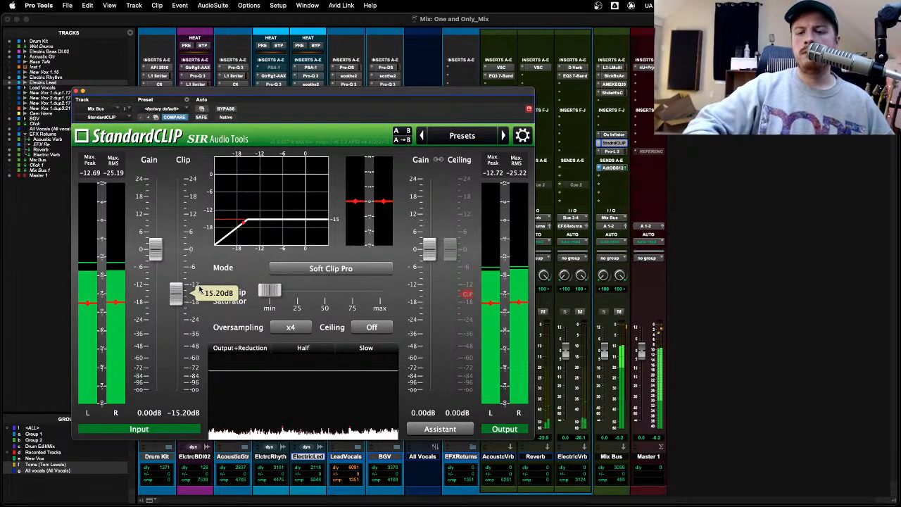
mouse_move(269, 291)
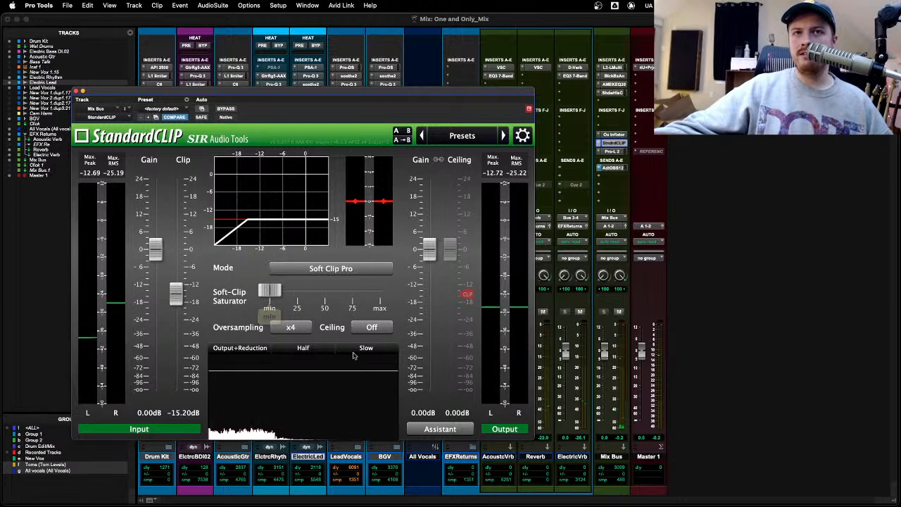
Step: Raise the gain of the Mix Bus FabFilter Pro-L 2 limiter to +15.5 dB and check its loudness metering
click(615, 152)
drag(271, 96, 302, 99)
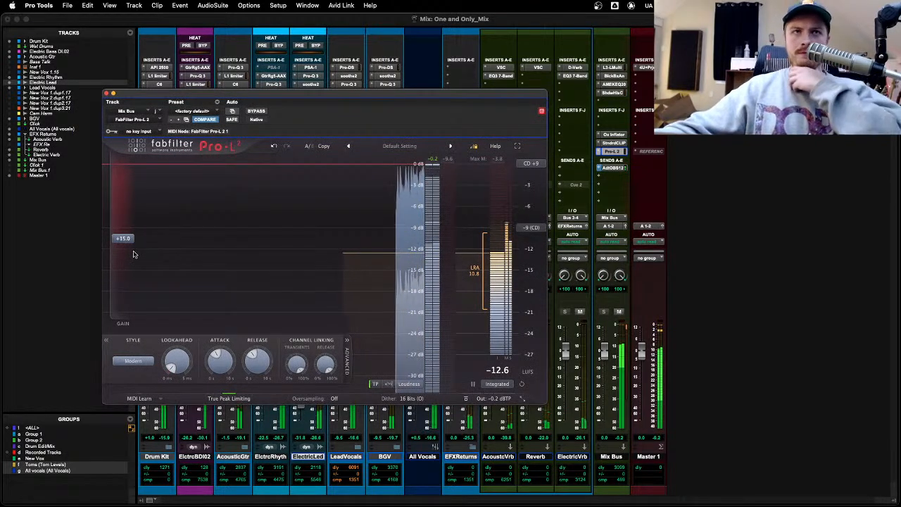
scroll(121, 328, up, 1)
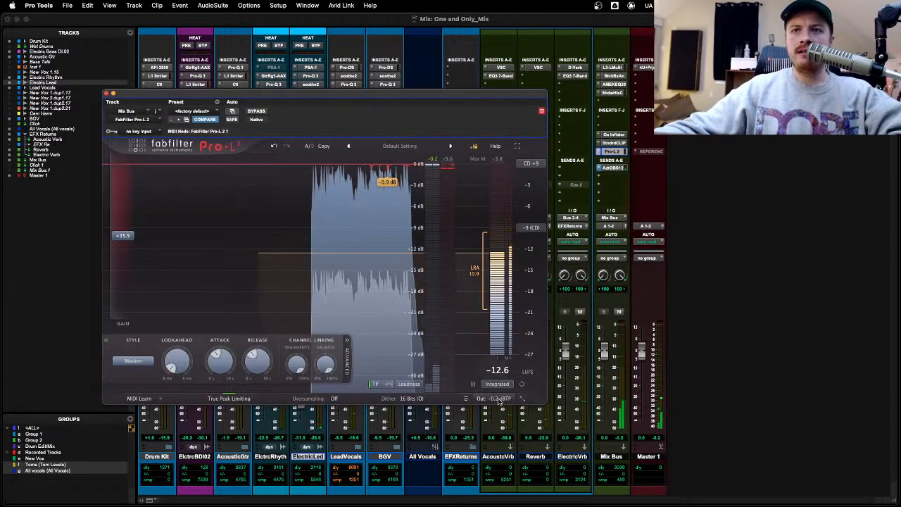
mouse_move(486, 356)
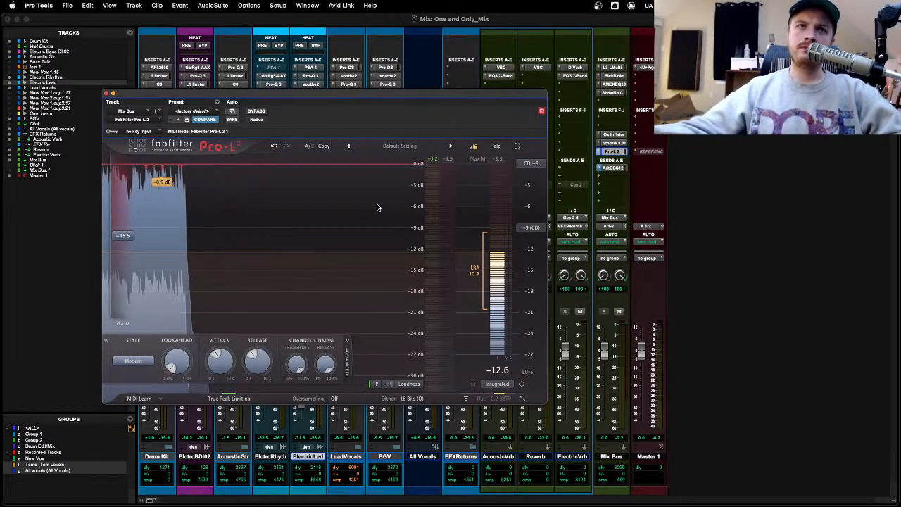
Step: Push the Mix Bus Pro-L 2 gain to +22.5 dB, lengthen its attack and try a longer and shorter release during playback
mouse_move(117, 240)
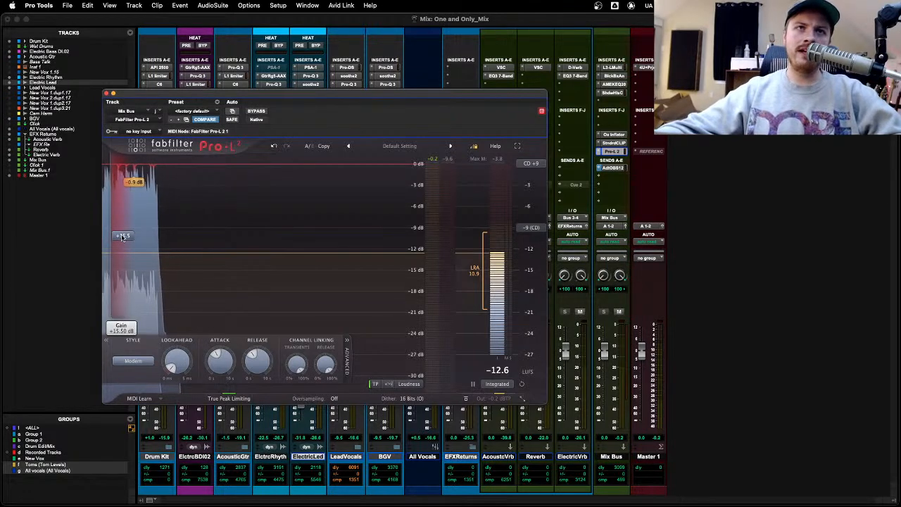
drag(116, 240, 131, 204)
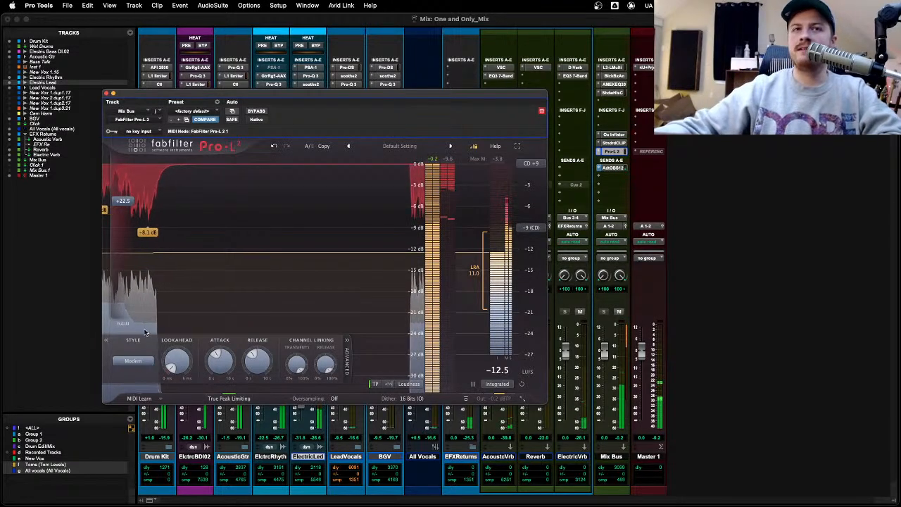
mouse_move(226, 362)
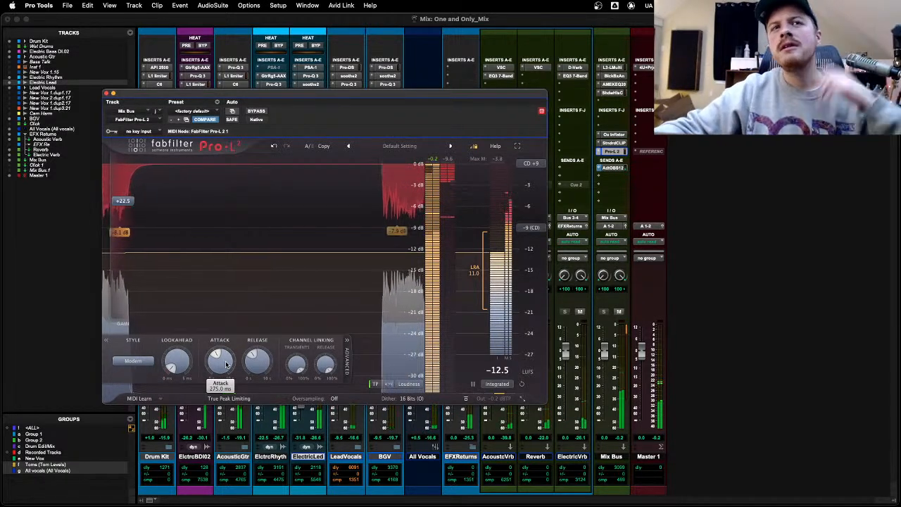
drag(225, 362, 232, 314)
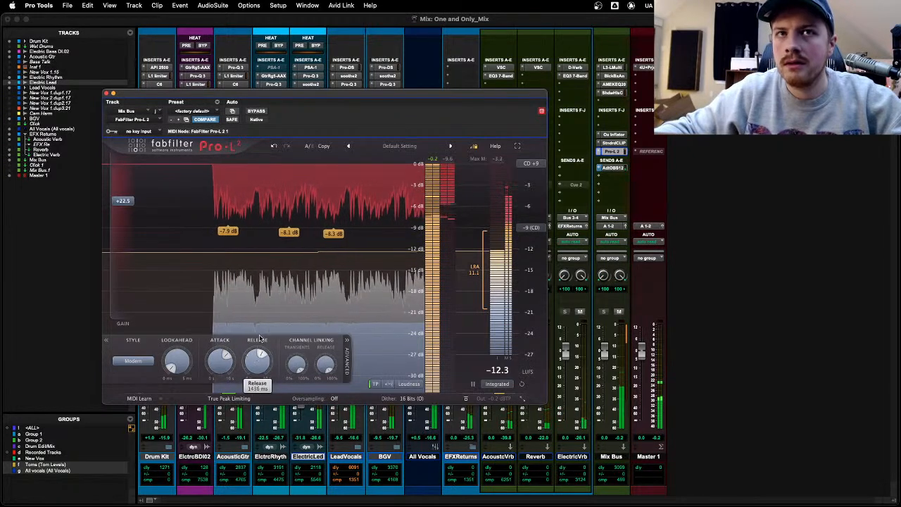
mouse_move(259, 350)
mouse_down()
mouse_move(258, 388)
mouse_move(259, 359)
mouse_up()
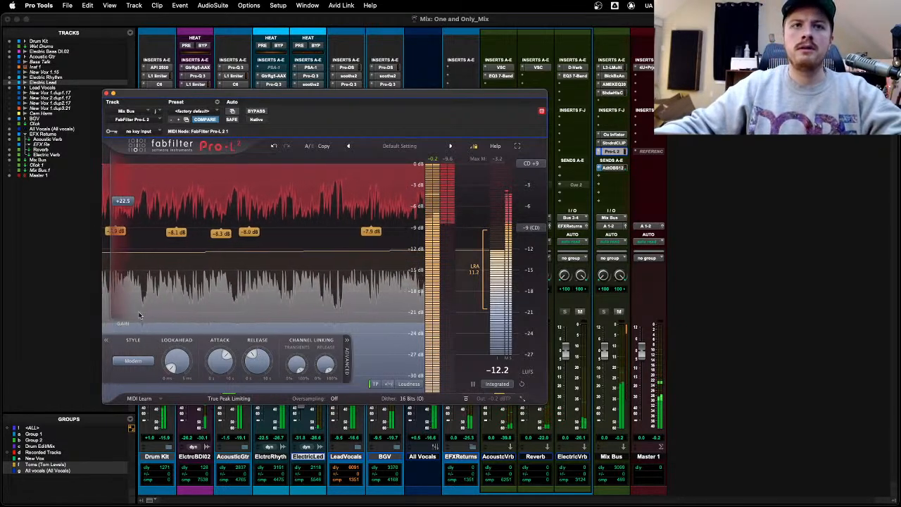
Step: Try the Transparent limiting style in Pro-L 2, and return the style to Modern
click(135, 361)
click(138, 374)
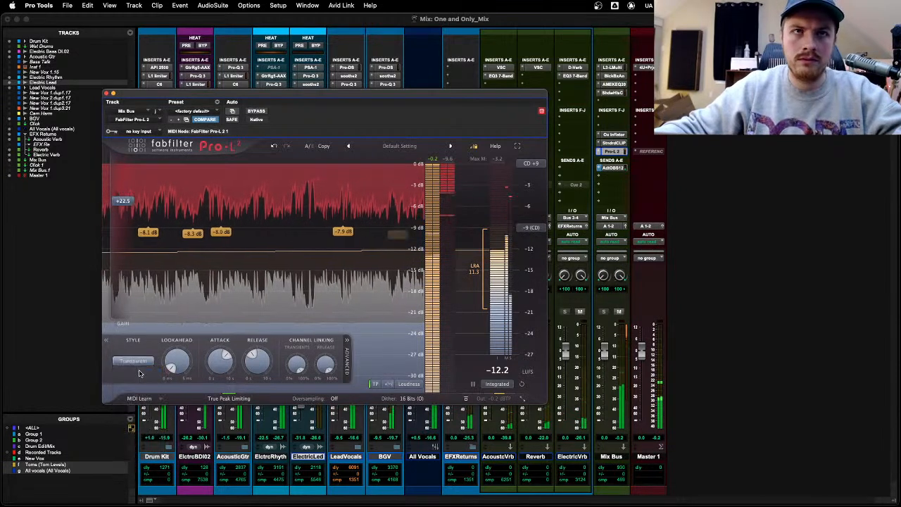
click(141, 364)
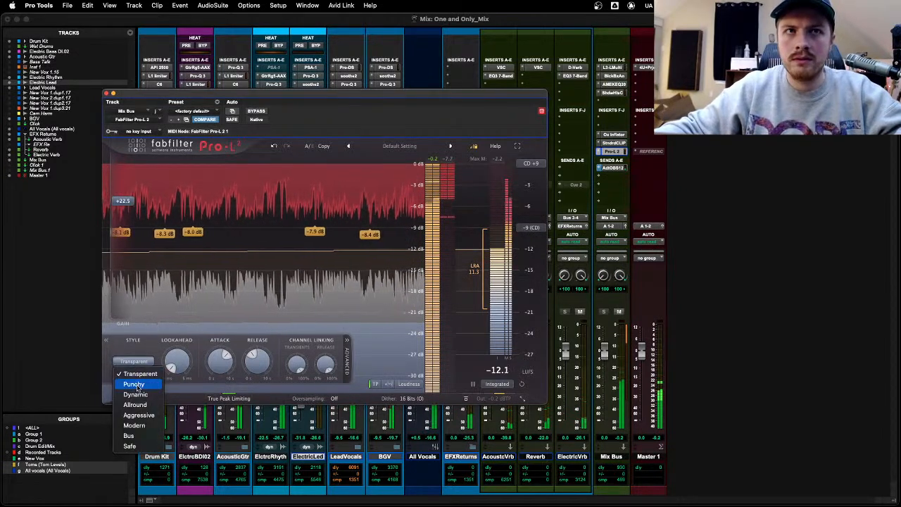
click(133, 425)
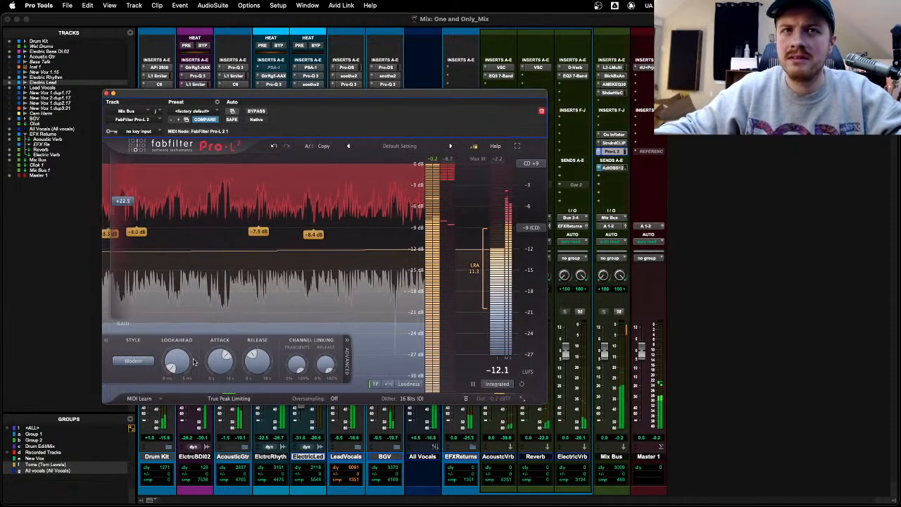
Step: Set the Pro-L 2 gain to +15.5 dB and play the mix to check its integrated loudness and output level
drag(135, 231, 136, 266)
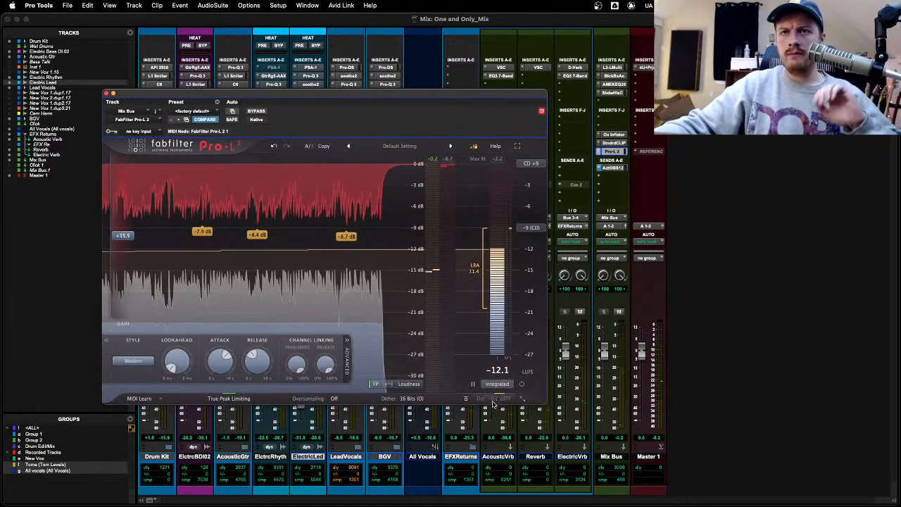
mouse_move(499, 391)
key(space)
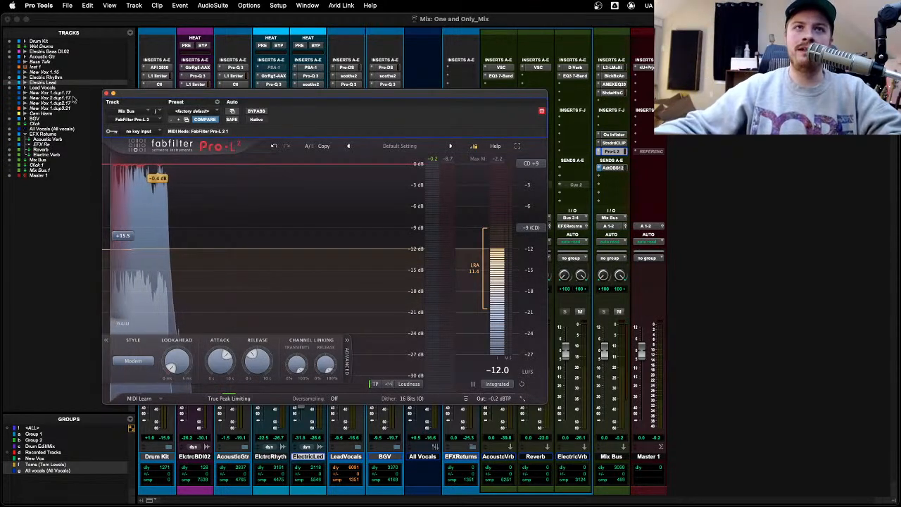
Step: Close the limiter and play the song in the Edit window from just before the second pre-chorus
click(105, 94)
key(super+equal)
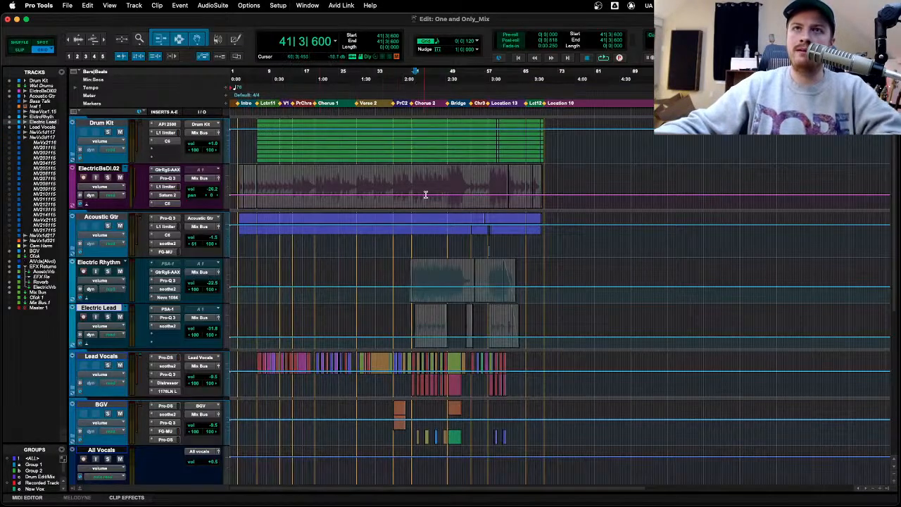
click(392, 183)
key(space)
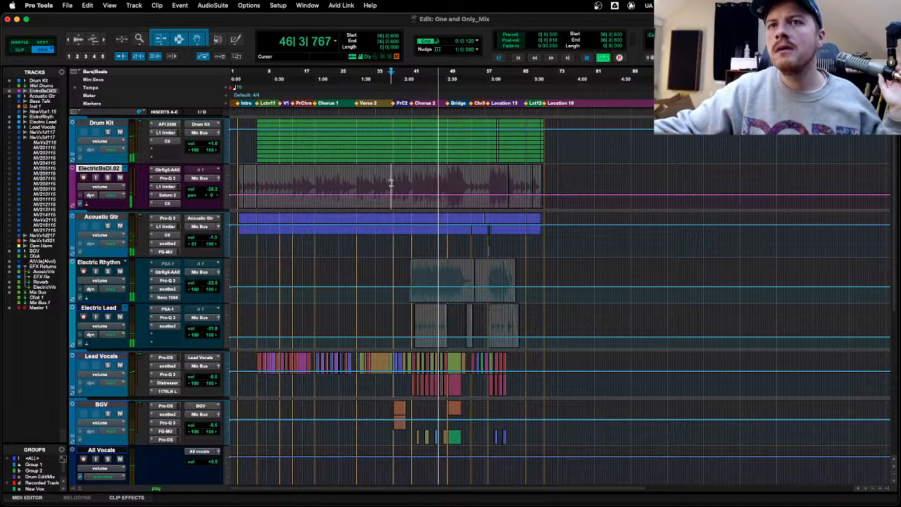
Step: Insert the C6 multiband compressor after the EQP-1A on the Lead Vocals track in the Mix window
key(super+equal)
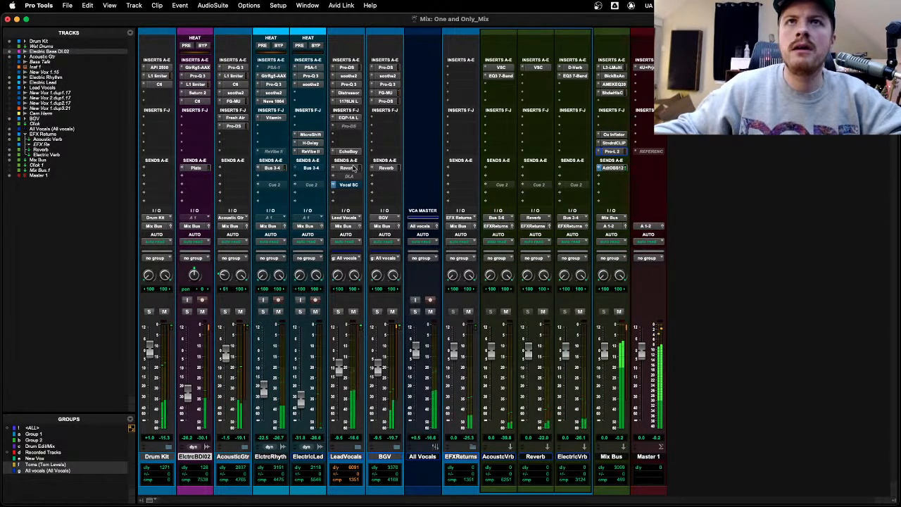
click(334, 129)
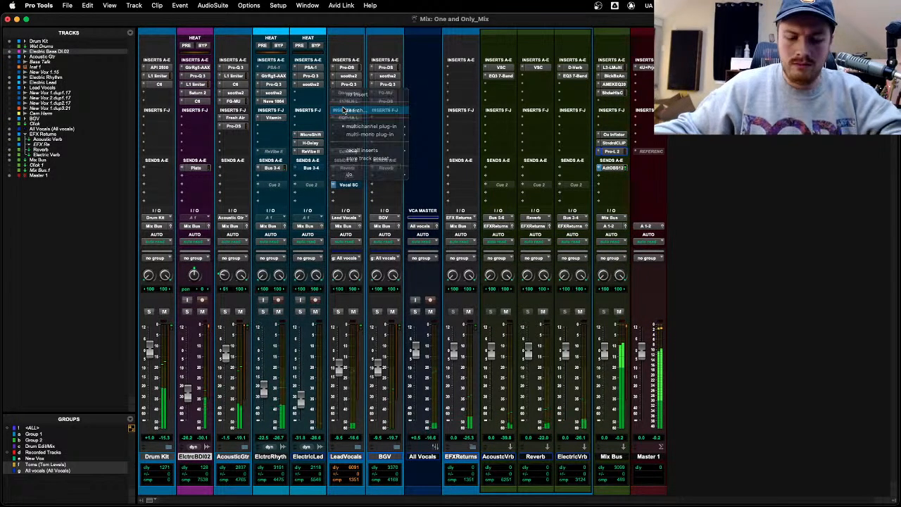
text(c6)
key(Return)
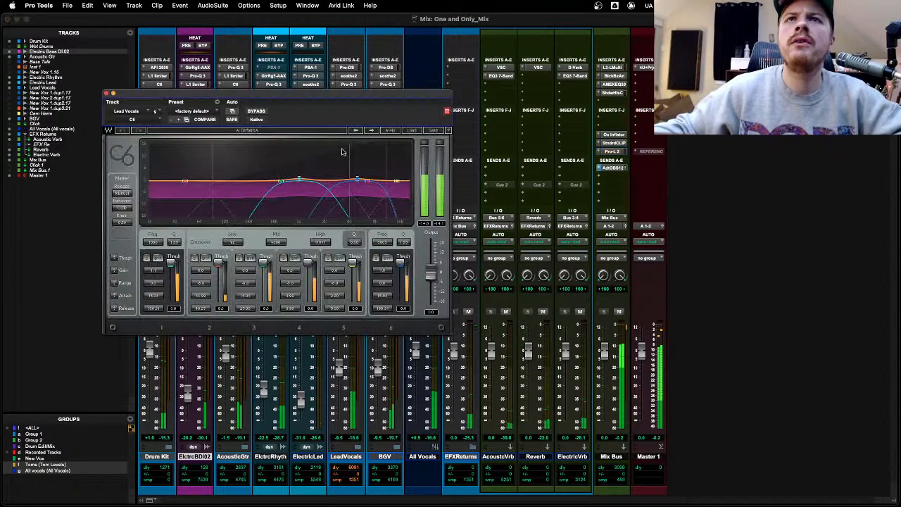
Step: Bypass C6 bands 1, 2, 3, 5 and 6 on Lead Vocals so only band 4 stays active
click(158, 257)
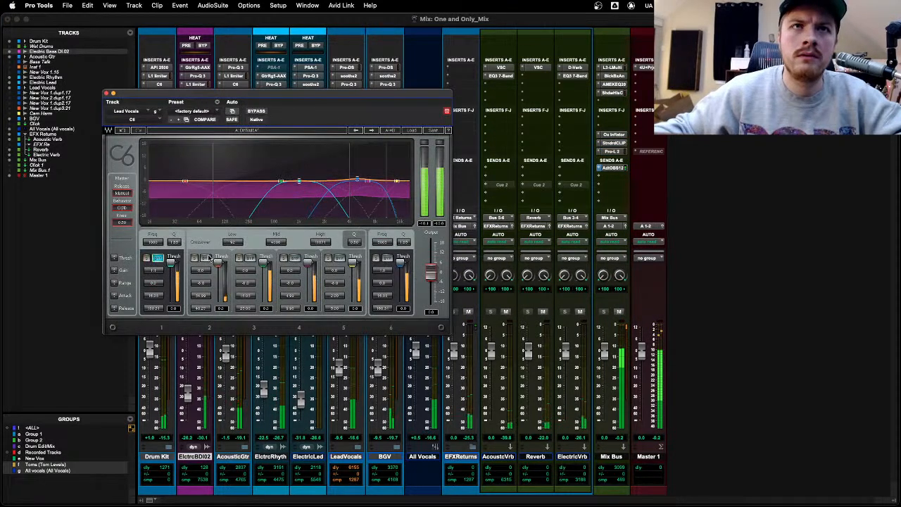
click(205, 258)
click(250, 258)
click(339, 258)
click(386, 258)
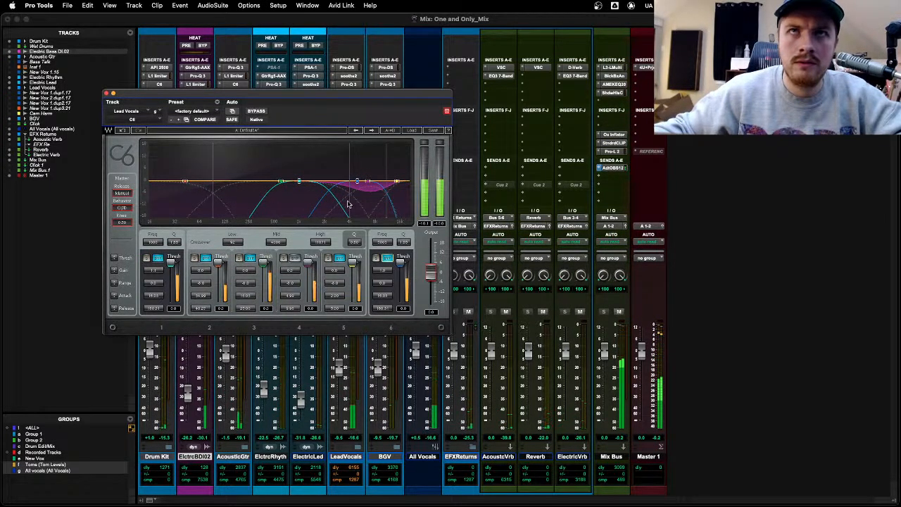
Step: Solo C6 band 4 to focus its crossovers on the vocal's upper mids, lower its threshold, and close the unsoloed plug-in
click(284, 258)
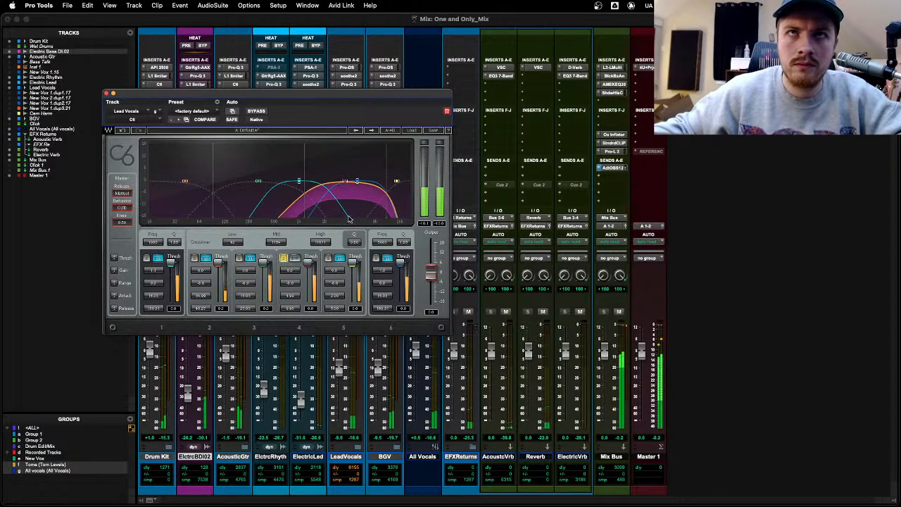
drag(384, 206, 305, 203)
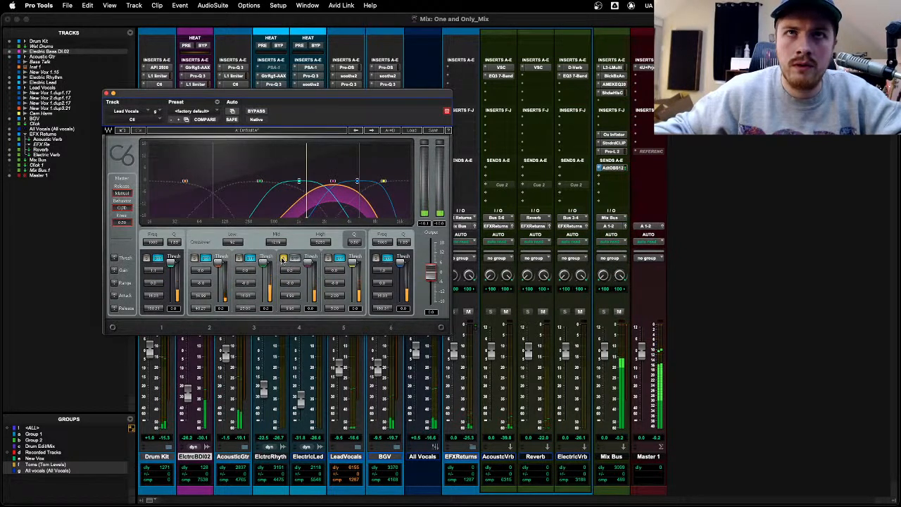
click(283, 259)
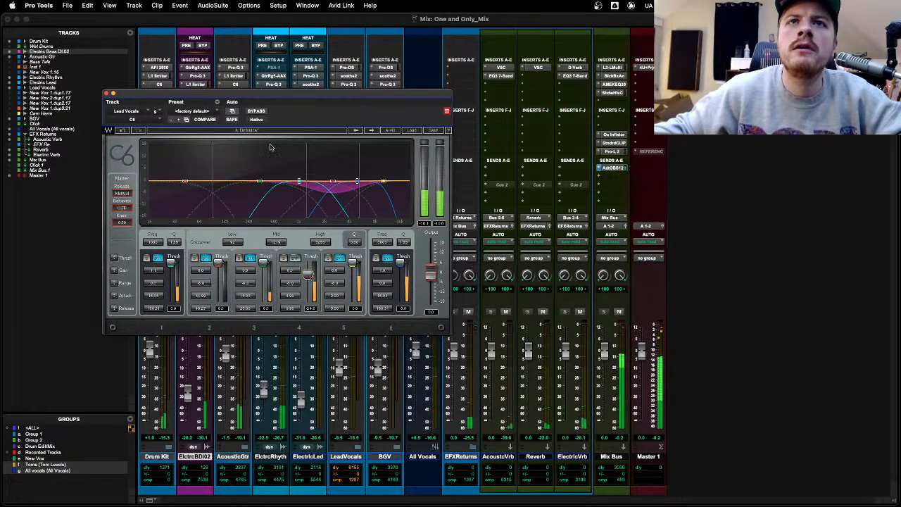
click(283, 259)
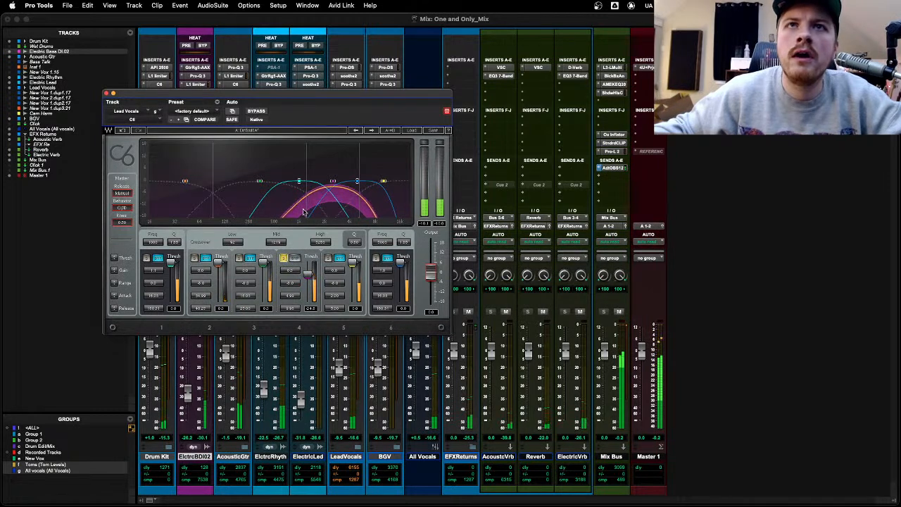
click(283, 260)
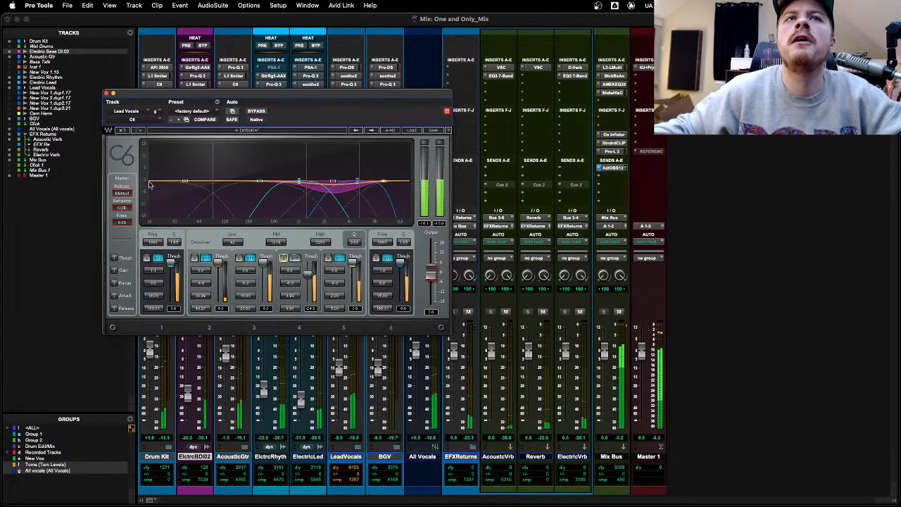
click(106, 94)
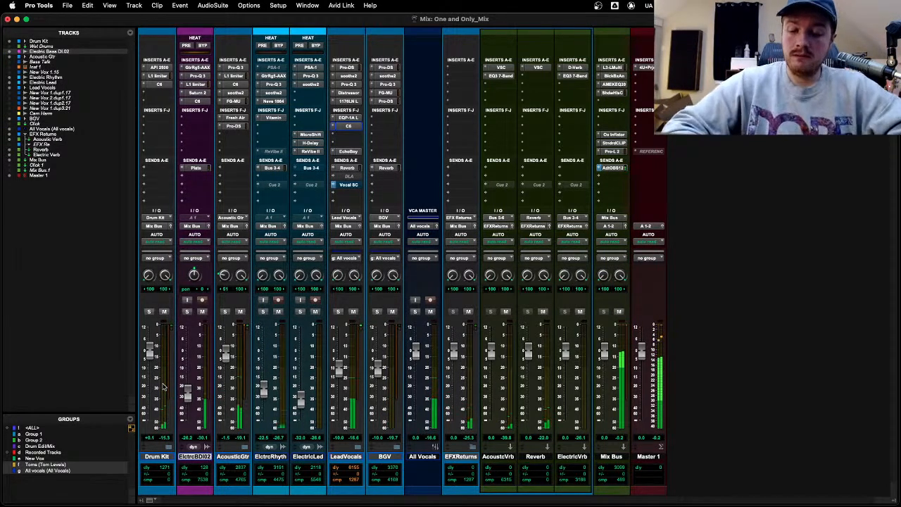
Step: Set the automation mode of the Lead Vocals and BGV tracks to touch in the Edit window
key(super+equal)
scroll(317, 305, down, 2)
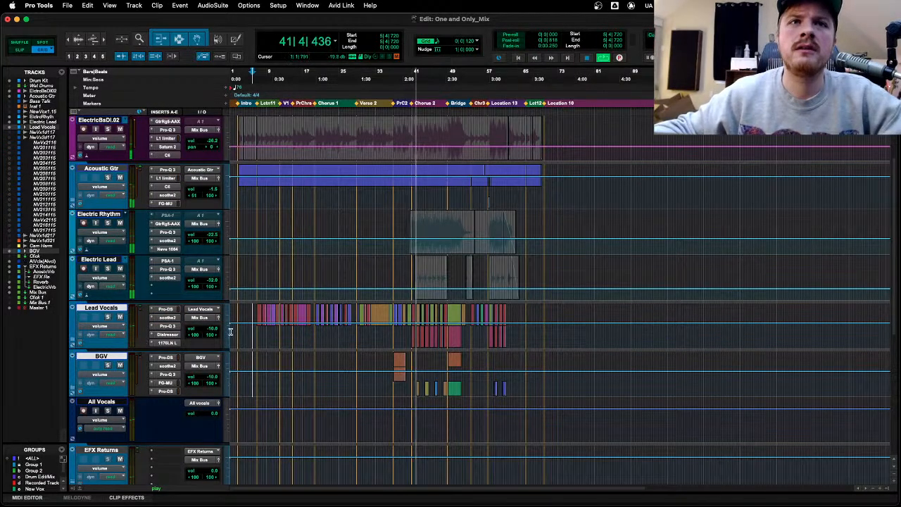
key(space)
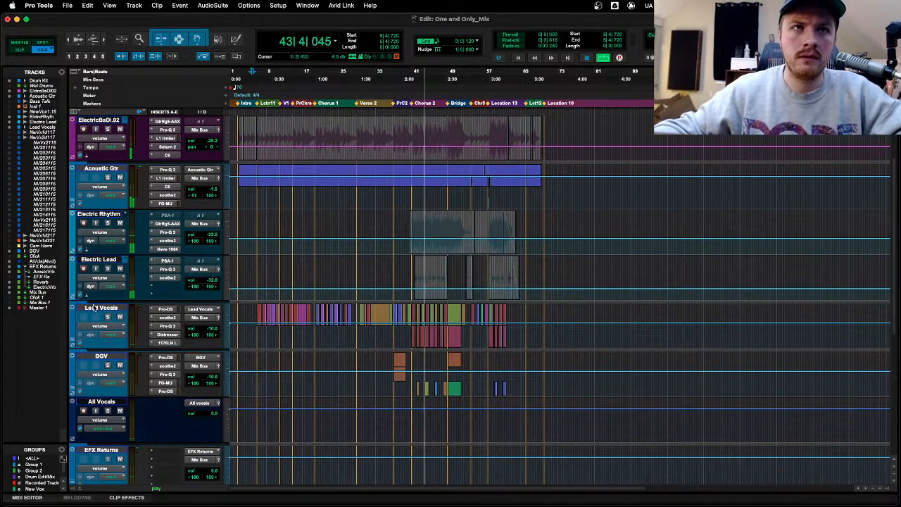
click(92, 308)
click(110, 383)
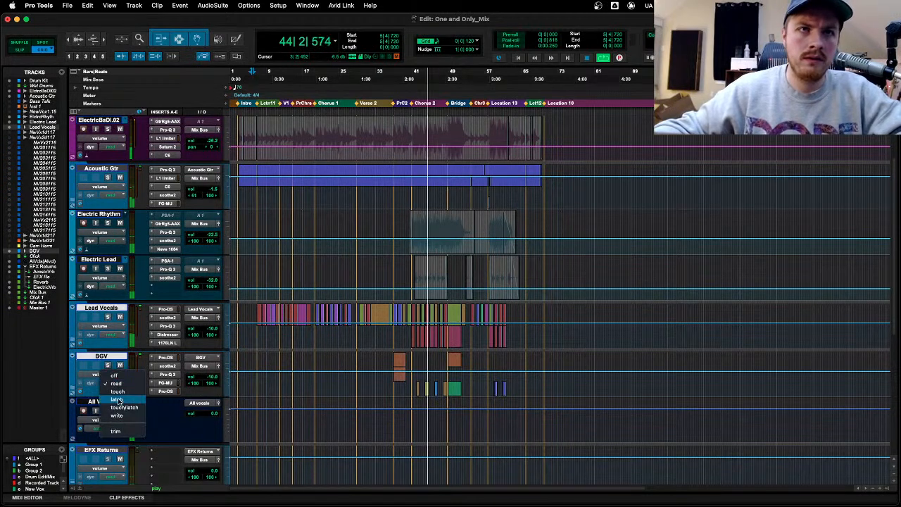
click(112, 392)
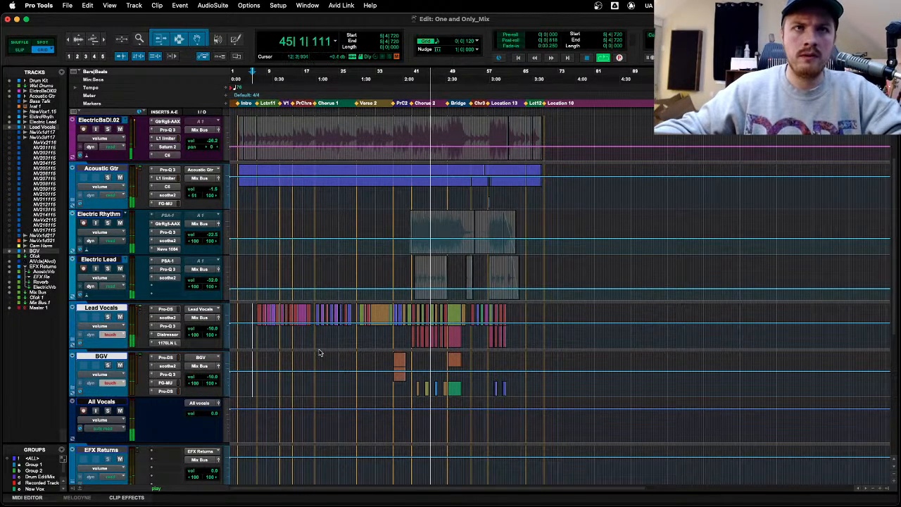
Step: Play from just before the first vocal entry, expand the Lead Vocals and BGV folders, and enlarge the timeline around the vocal clips
click(253, 326)
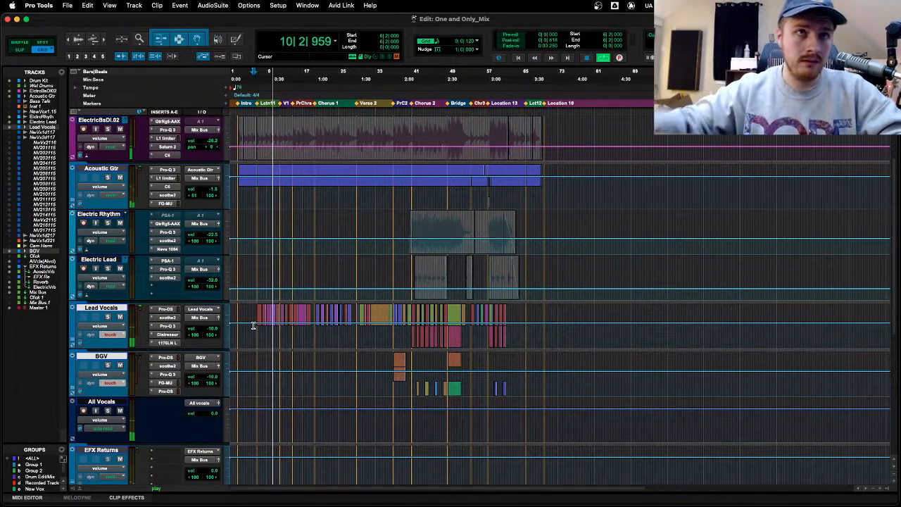
click(71, 341)
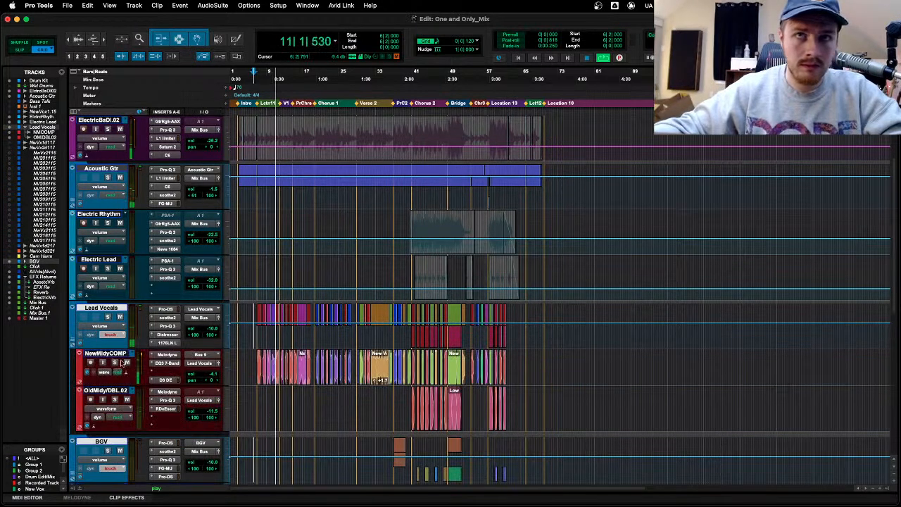
scroll(121, 362, down, 3)
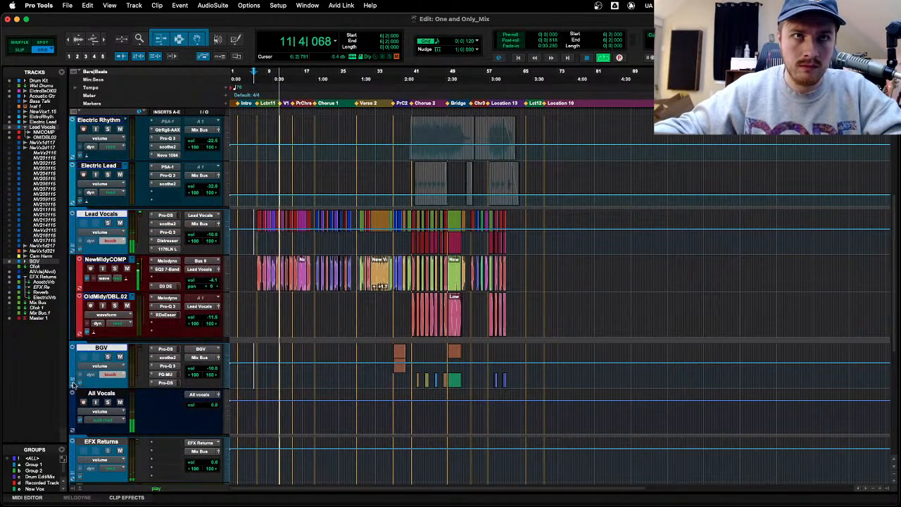
click(72, 348)
key(super+bracketright)
key(super+bracketright)
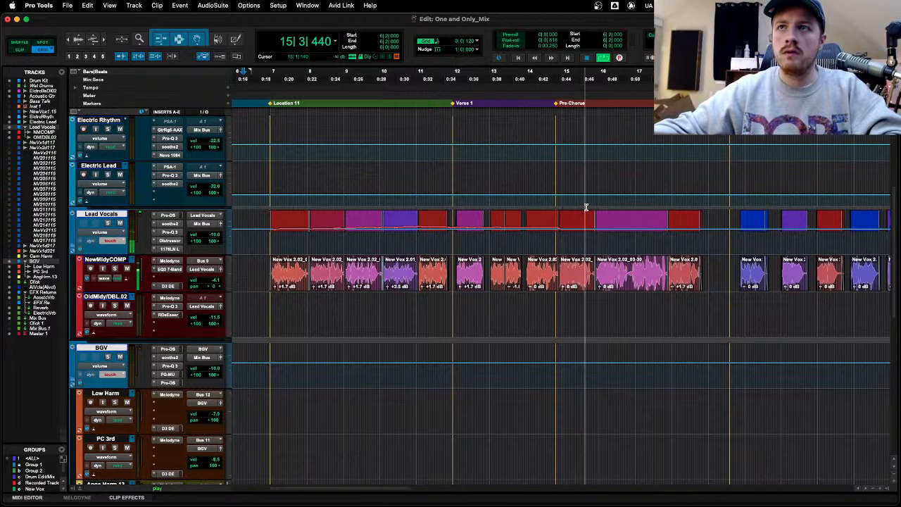
Step: Ride the All Vocals VCA to +0.5 dB and replay the soloed Lead Vocals from just before the Pre-Chorus
key(r)
key(super+equal)
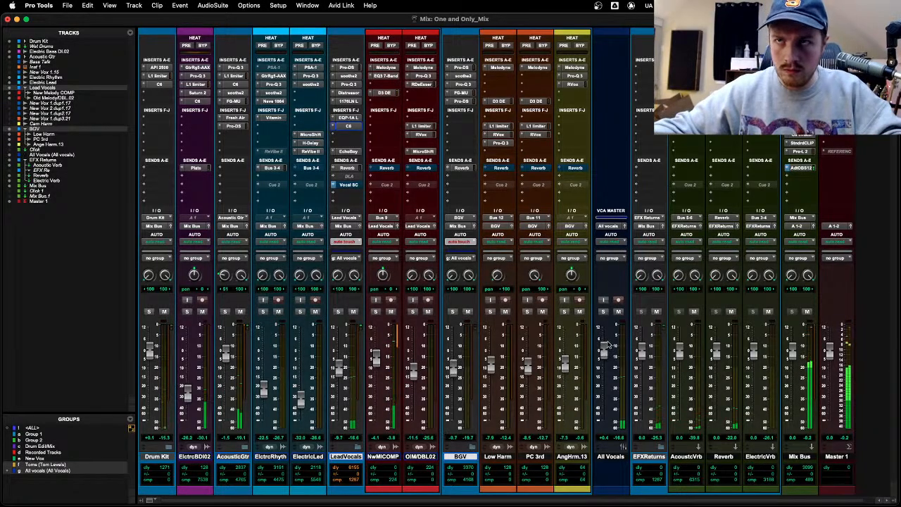
key(super+equal)
key(space)
key(space)
key(t)
key(t)
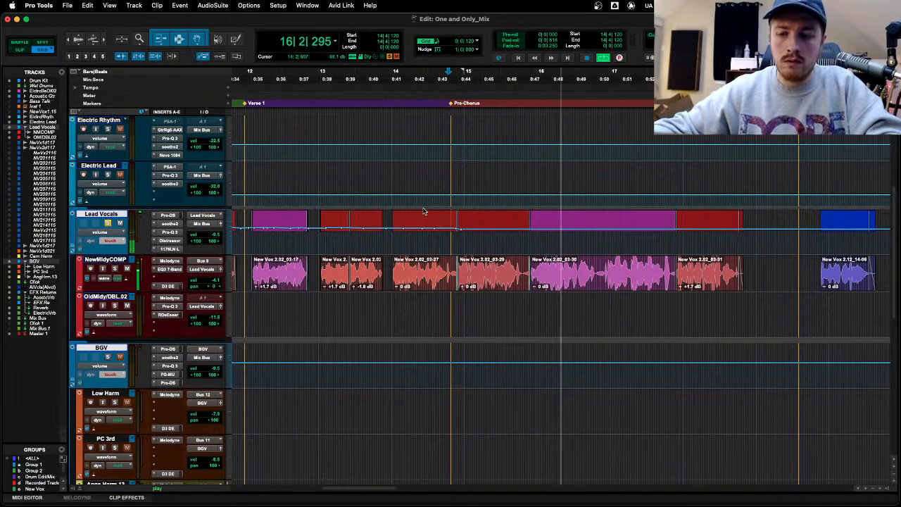
Step: Cut the Lead Vocals Pro-Q 3 band at about 2355 Hz to -3.03 dB
key(super+equal)
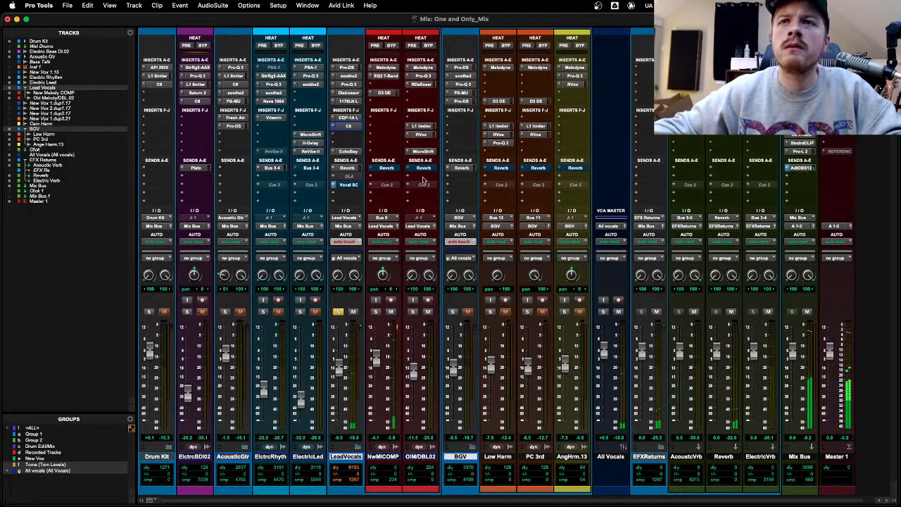
click(348, 84)
drag(379, 217, 378, 240)
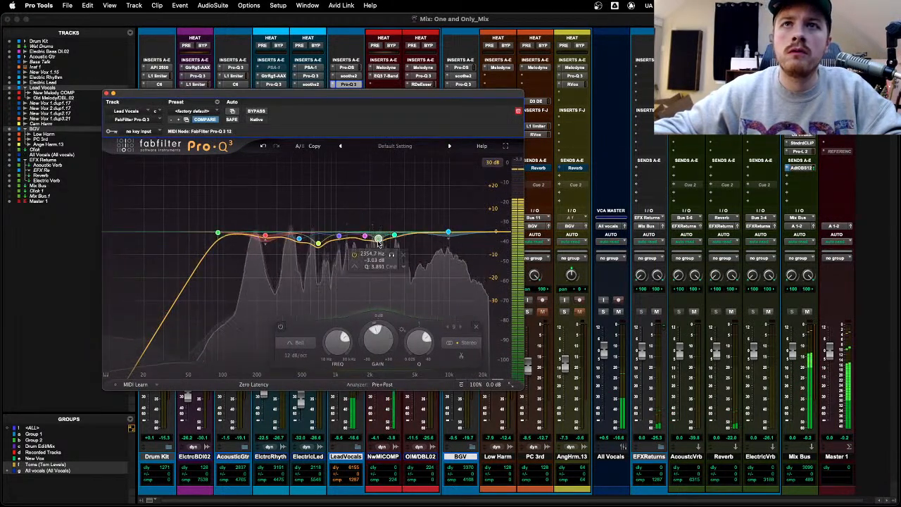
Step: Close the Lead Vocals EQ and ride the Lead Vocals volume in touch mode from bar 14 through the Pre-Chorus in the Edit window
click(111, 94)
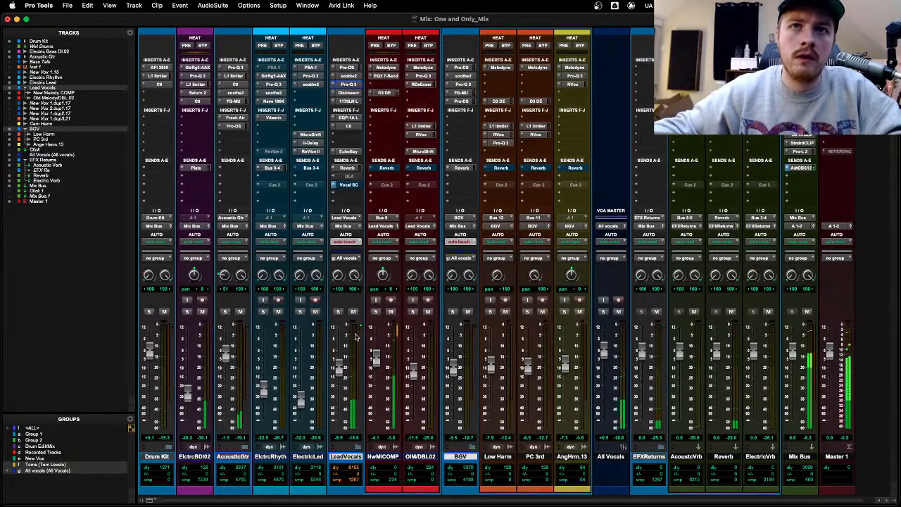
key(super+equal)
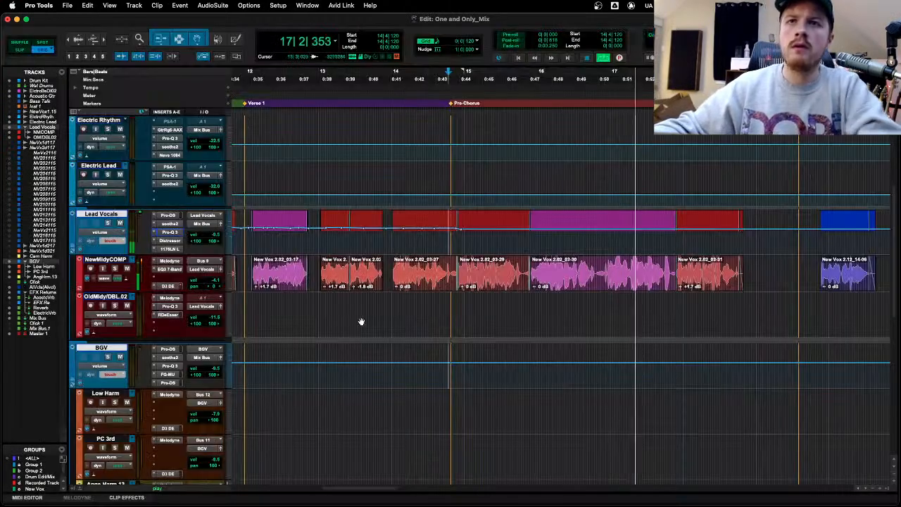
click(384, 240)
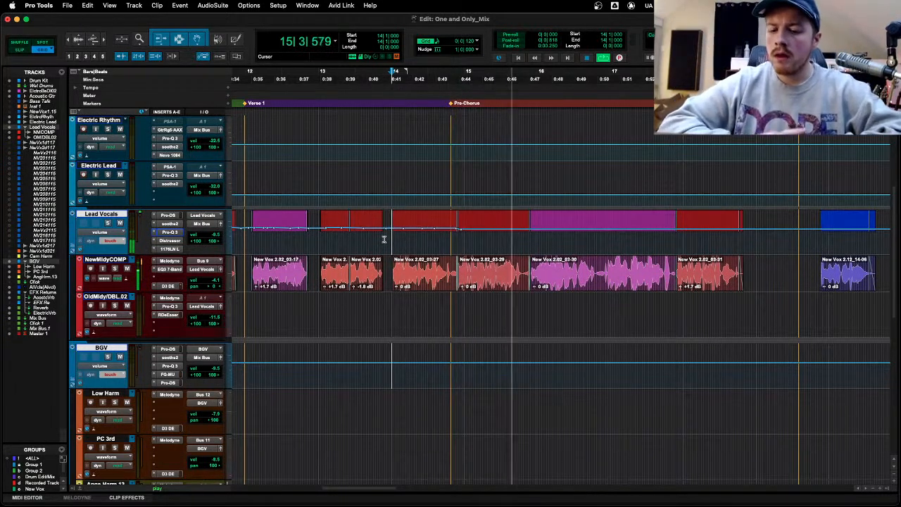
key(space)
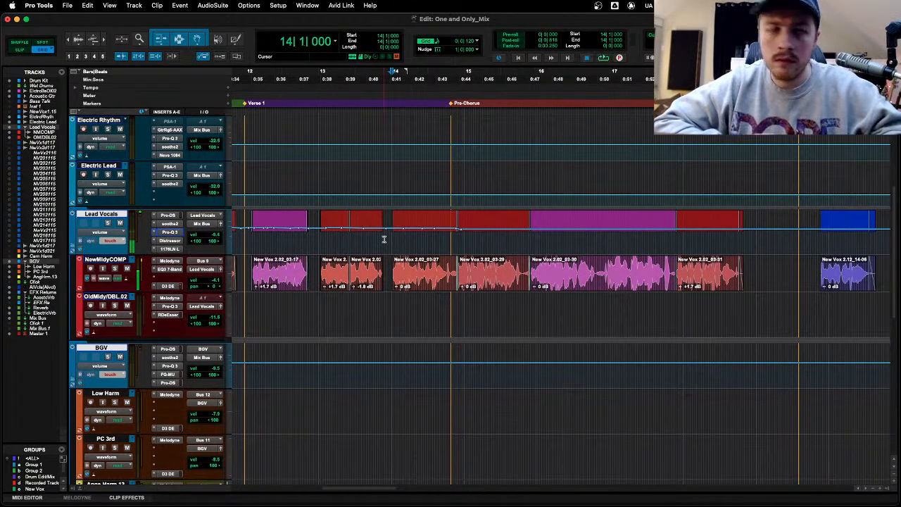
key(space)
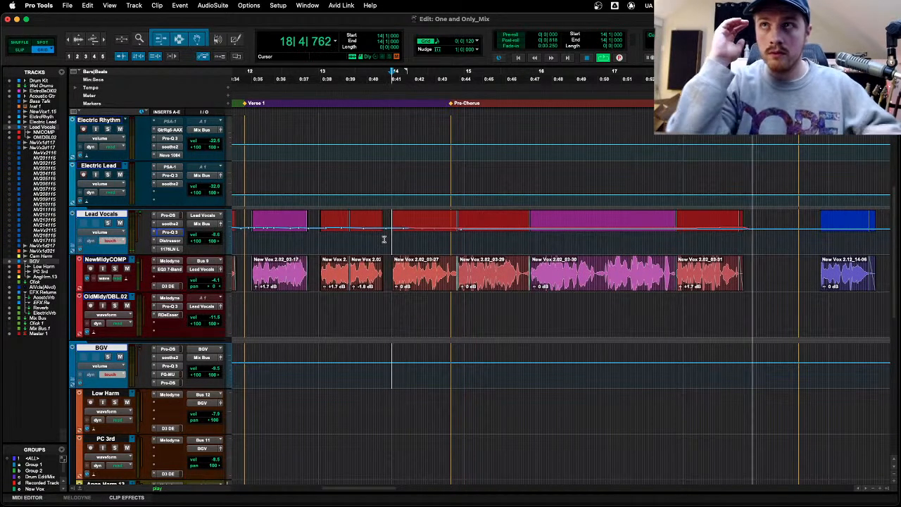
Step: Set the automation mode of the Acoustic Gtr track to touch
key(super+bracketleft)
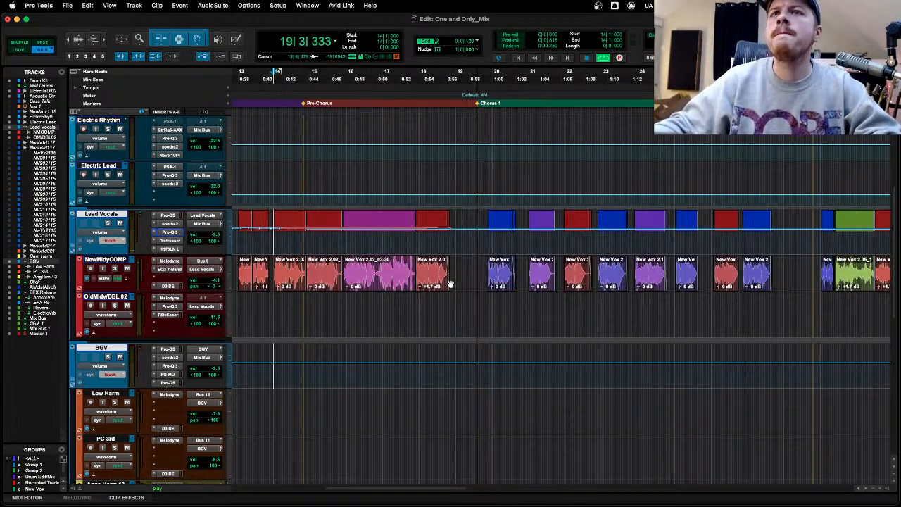
scroll(451, 281, right, 2)
key(super+bracketleft)
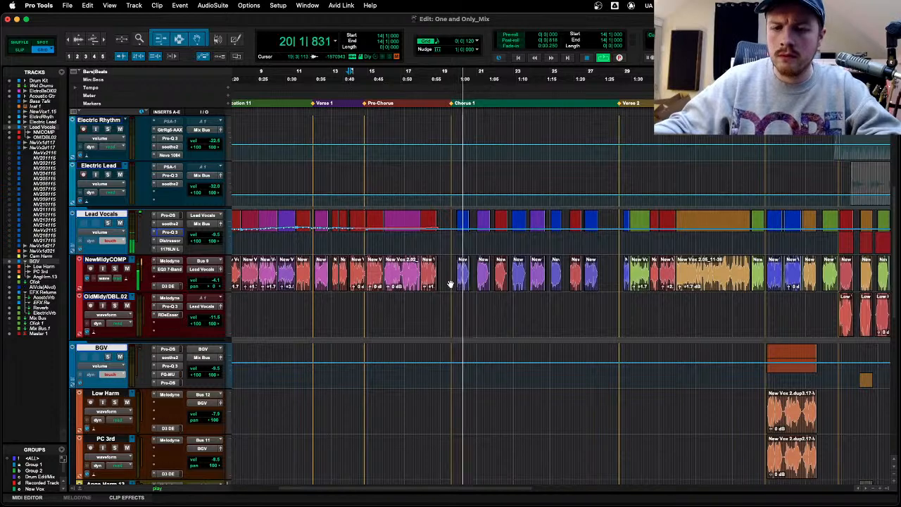
scroll(461, 261, right, 1)
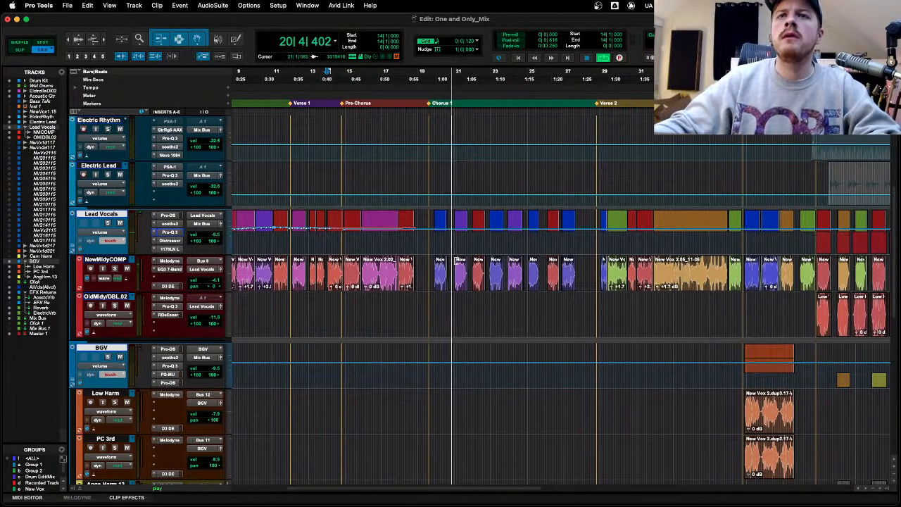
scroll(458, 262, up, 2)
scroll(420, 267, up, 2)
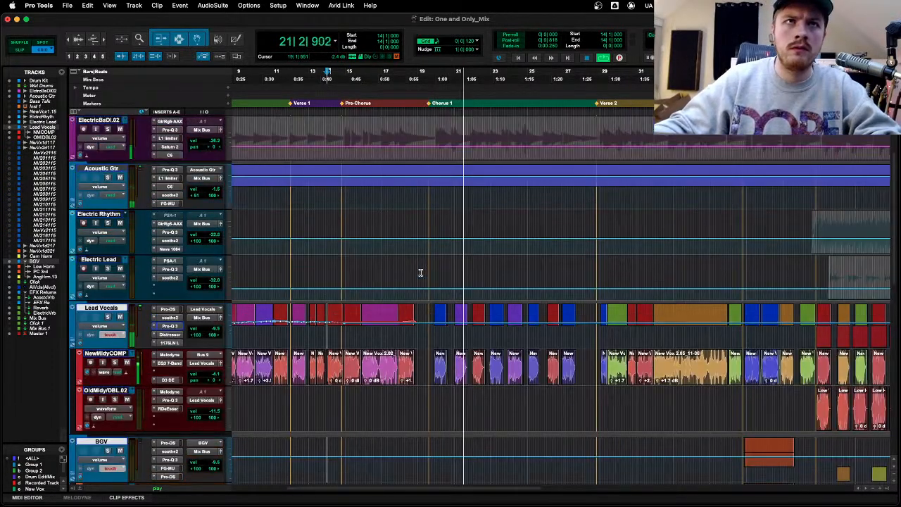
click(111, 196)
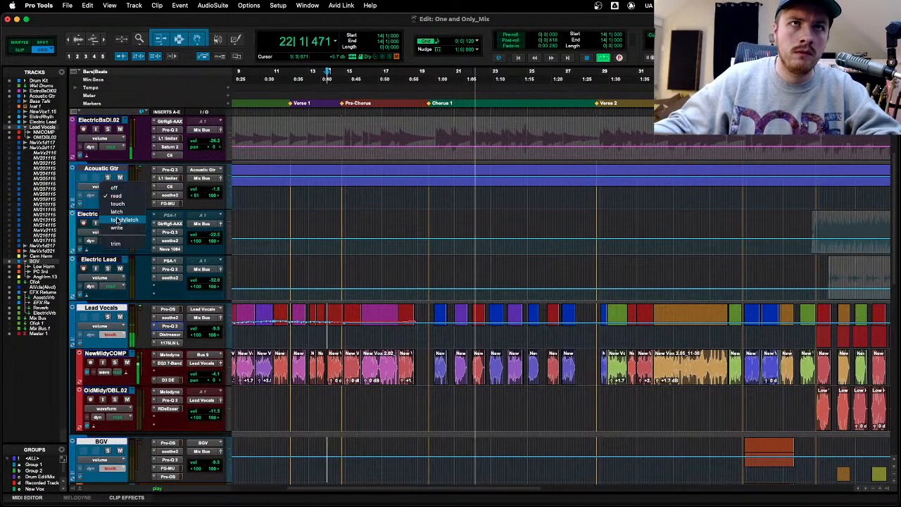
click(118, 204)
Step: Write touch volume automation on the Acoustic Gtr track from bar 19 through Chorus 1
key(space)
click(406, 183)
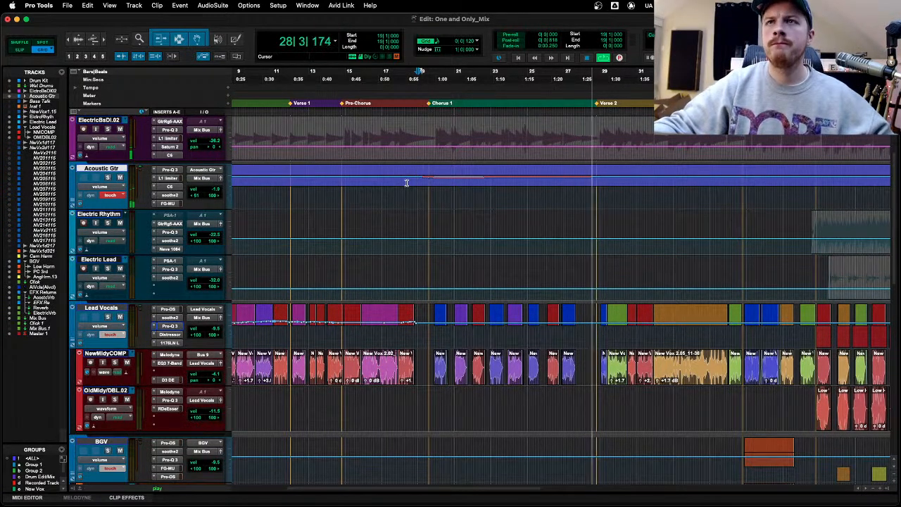
key(space)
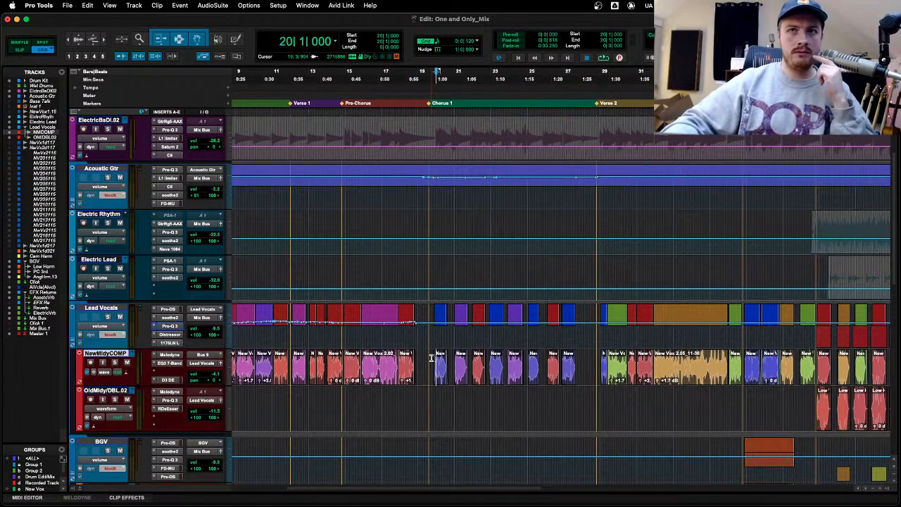
Step: Try riding the Lead Vocals volume in touch mode from bar 19 through Chorus 1, replay its start, and undo the pass
key(space)
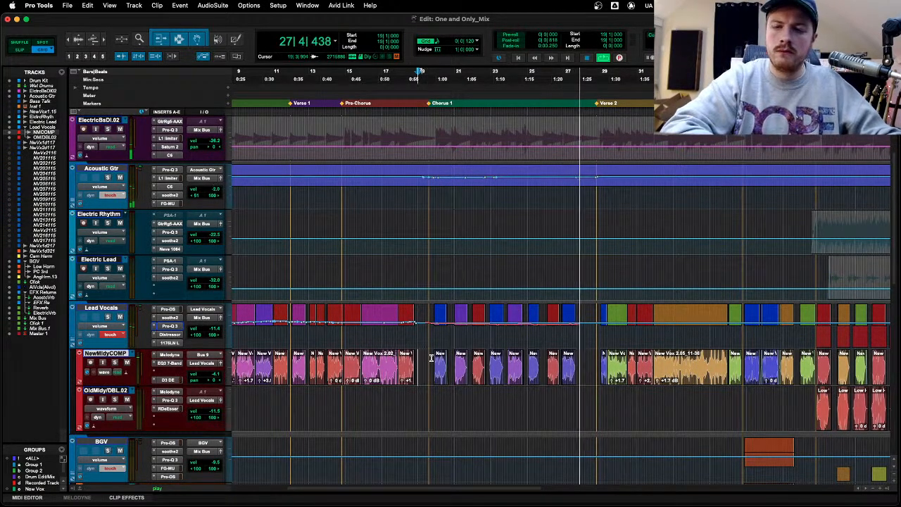
key(space)
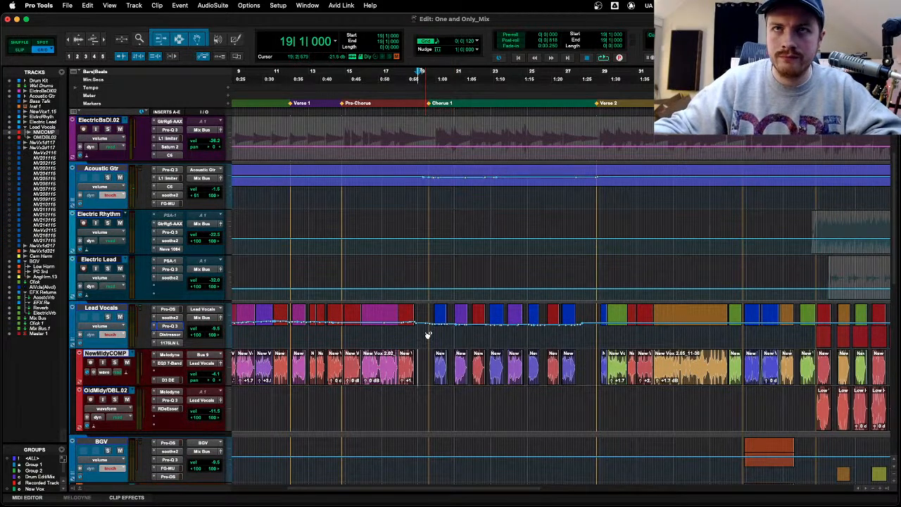
click(428, 330)
key(space)
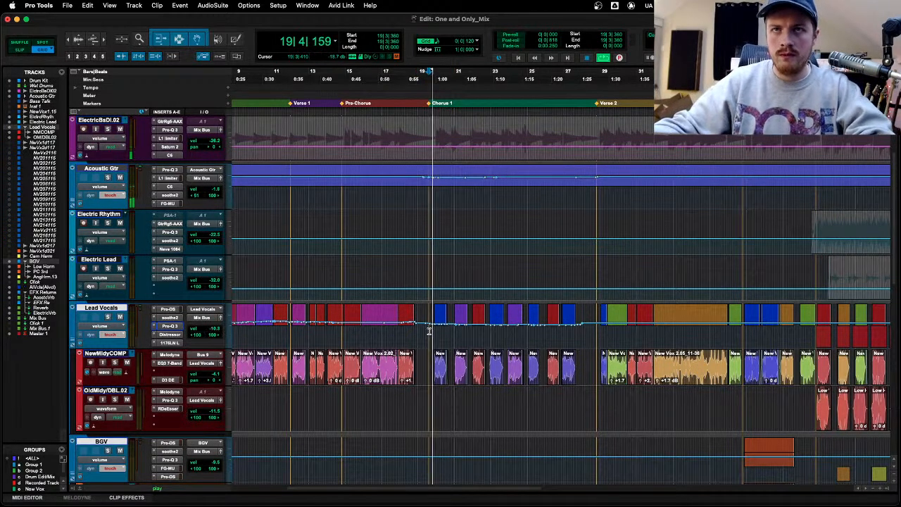
key(super+bracketright)
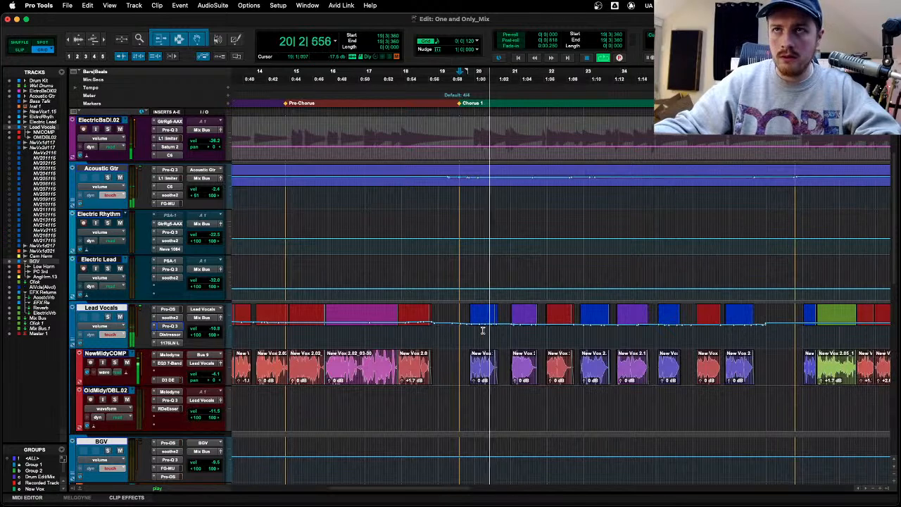
key(super+bracketleft)
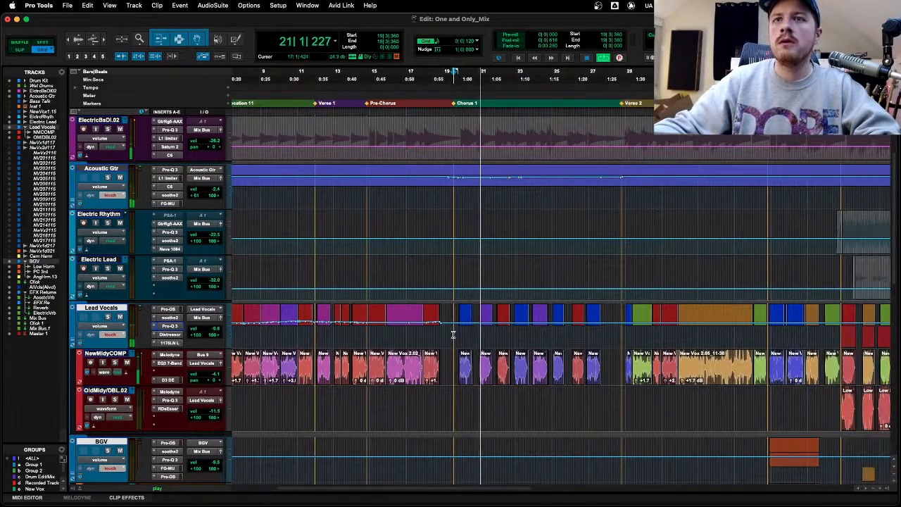
Step: Lower the Lead Vocals and BGV volume automation across Chorus 1 to -10.3 dB and replay from just before the chorus
key(space)
drag(454, 330, 591, 310)
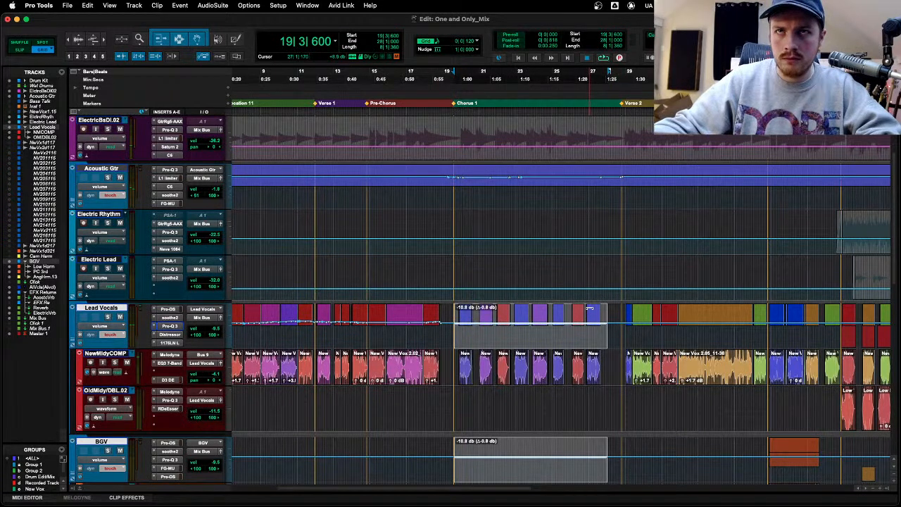
key(space)
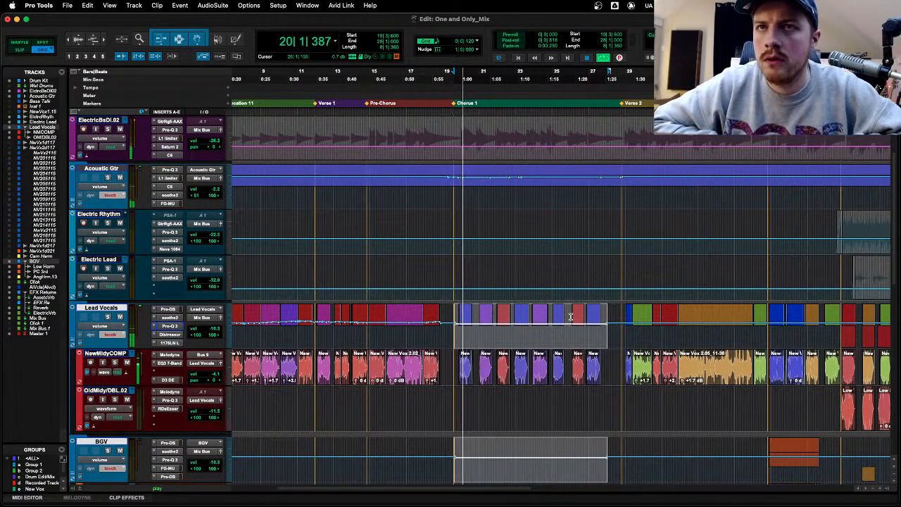
click(439, 324)
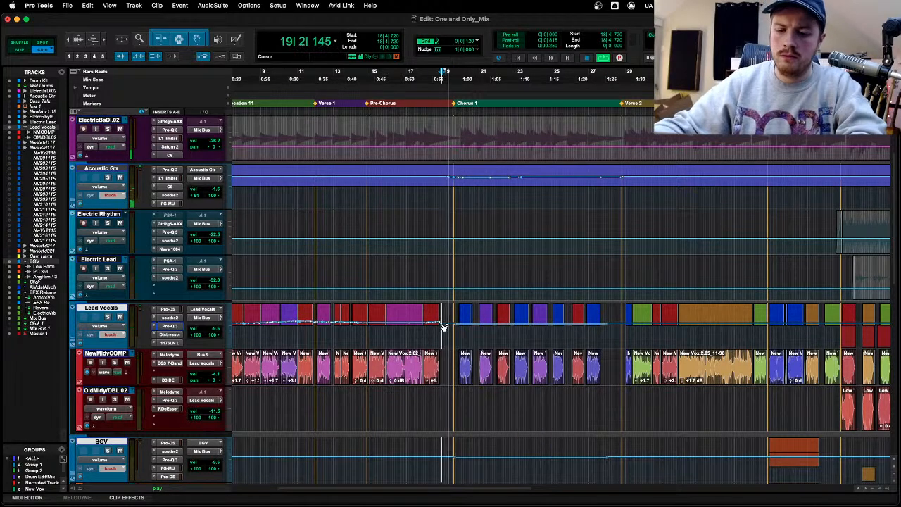
Step: Expand the Drum Kit folder in the Mix window and briefly audition the floor tom in solo
key(super+equal)
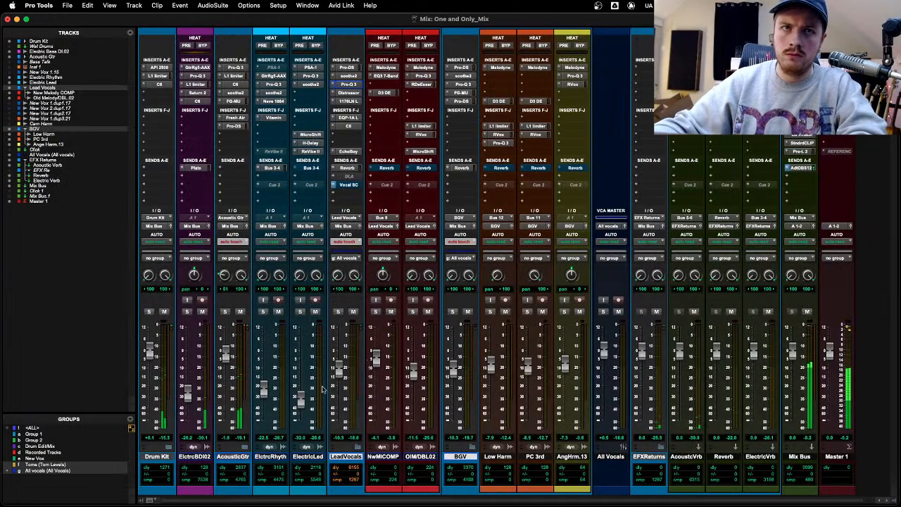
click(164, 456)
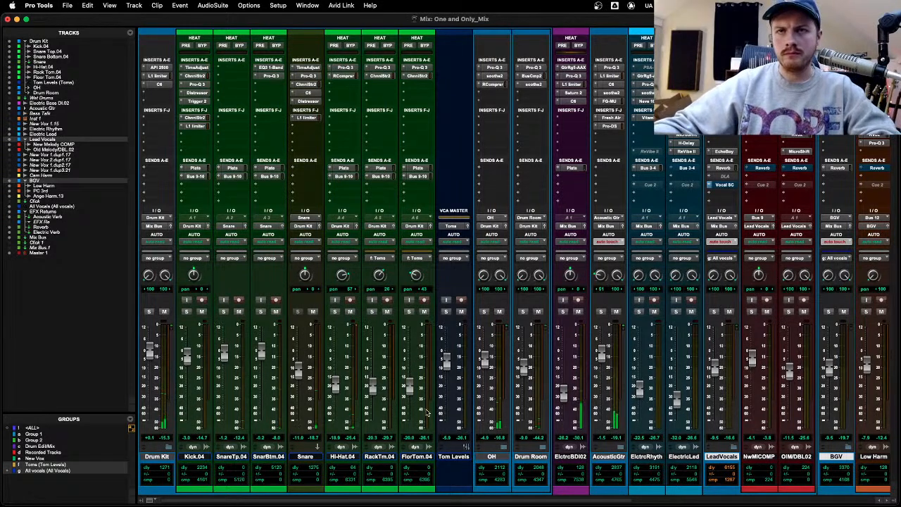
click(410, 312)
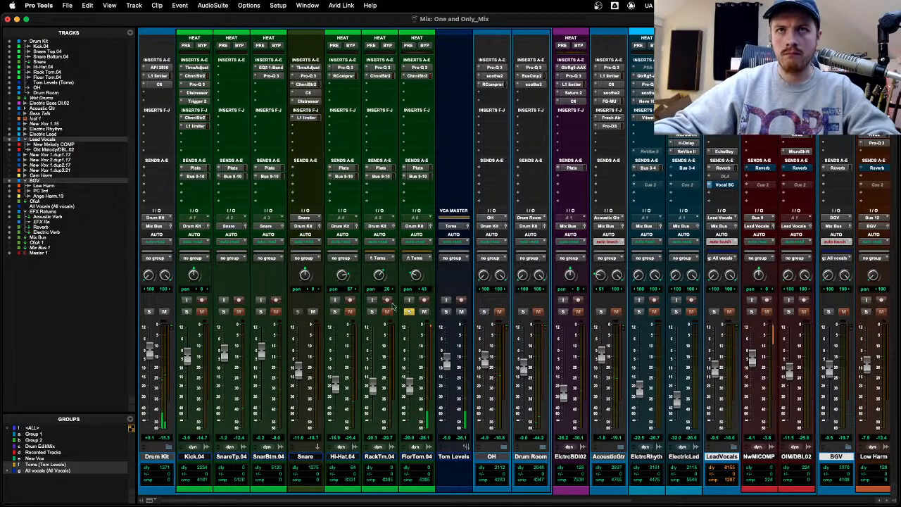
click(409, 312)
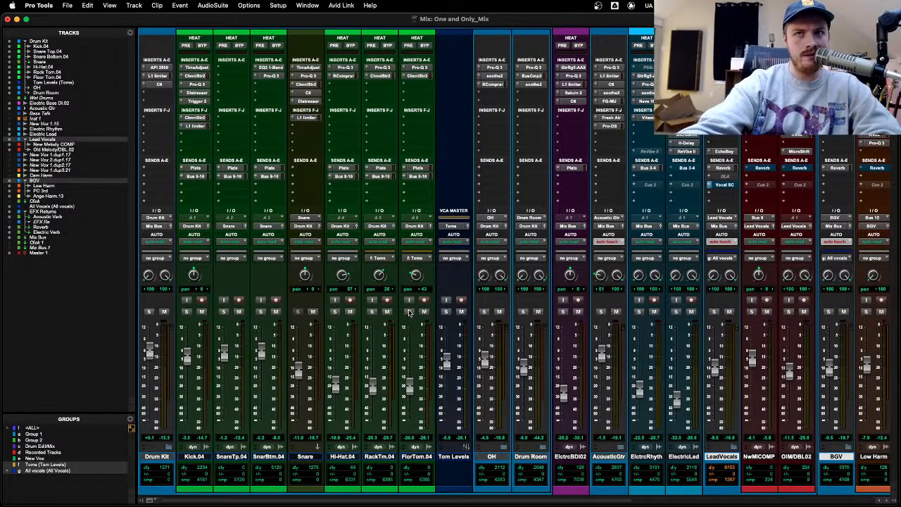
Step: With OH soloed during the edit, add a Pro-Q 3 bell cut of -4.60 dB at about 1112 Hz with Q 1.602
click(483, 312)
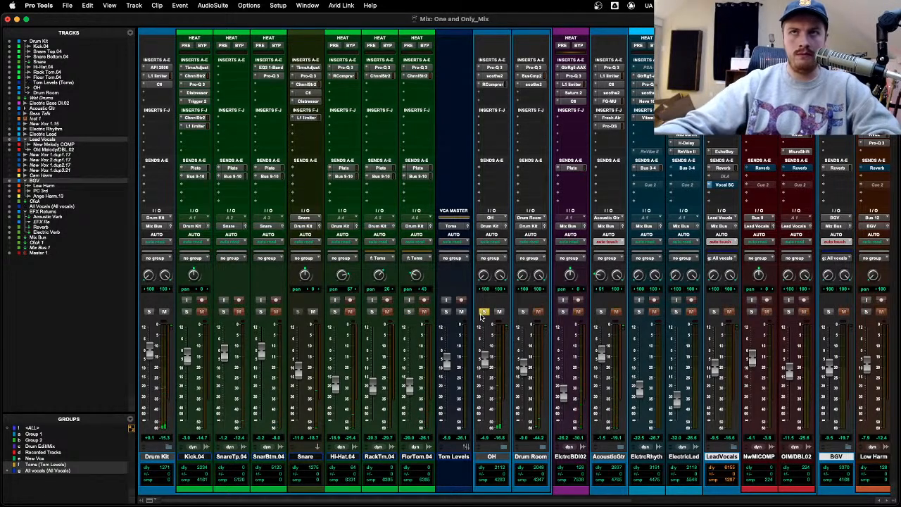
click(494, 92)
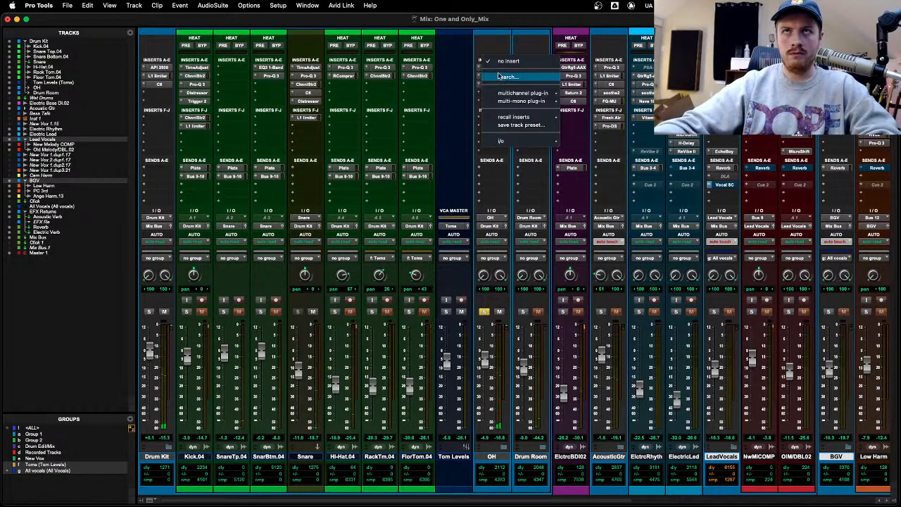
click(493, 65)
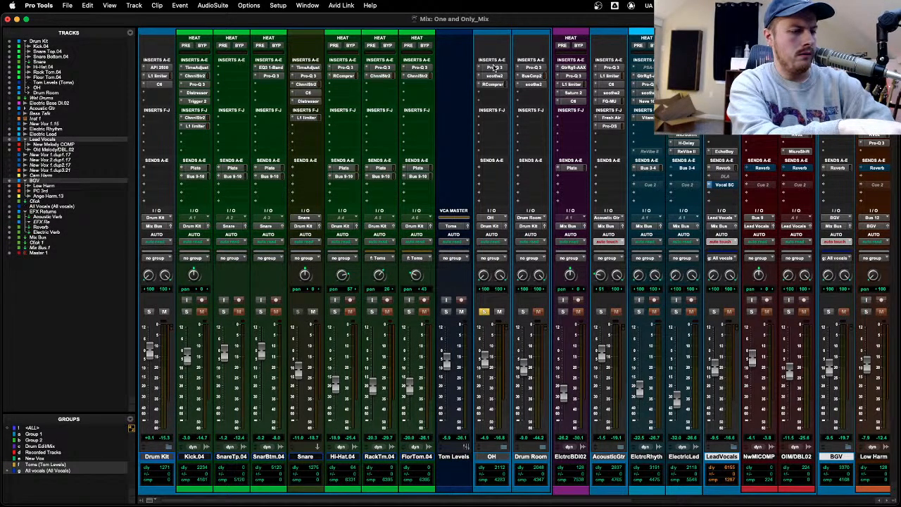
scroll(494, 67, right, 4)
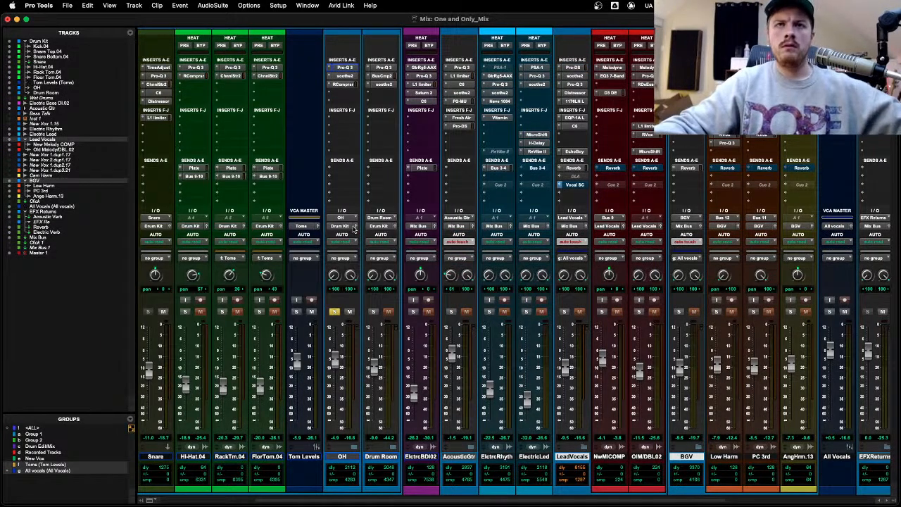
drag(356, 235, 371, 202)
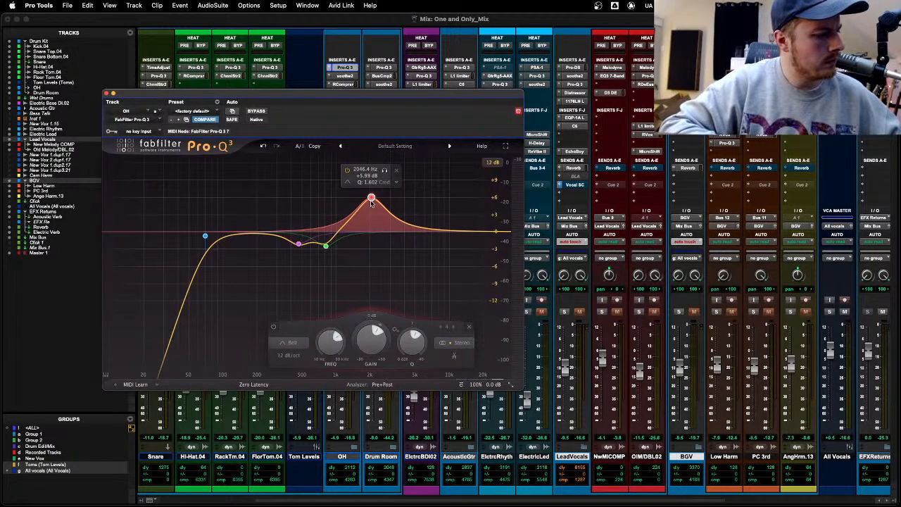
drag(371, 201, 341, 258)
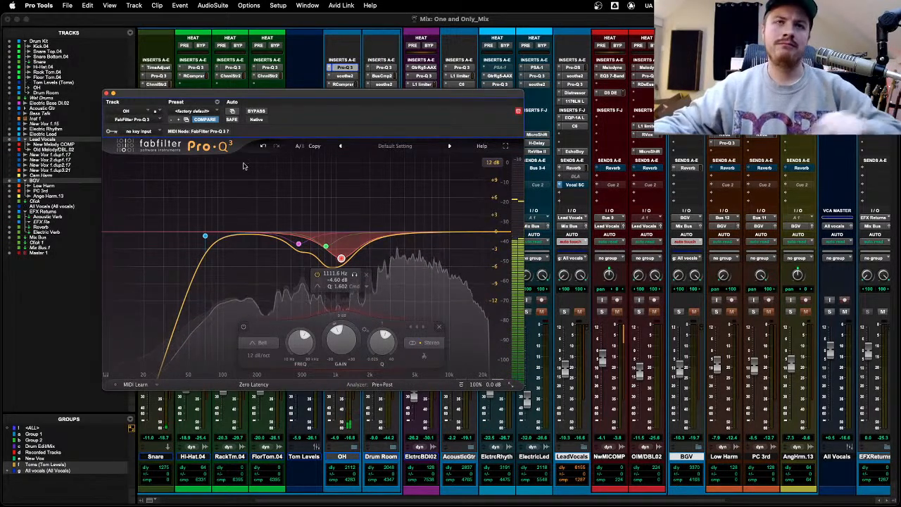
click(107, 93)
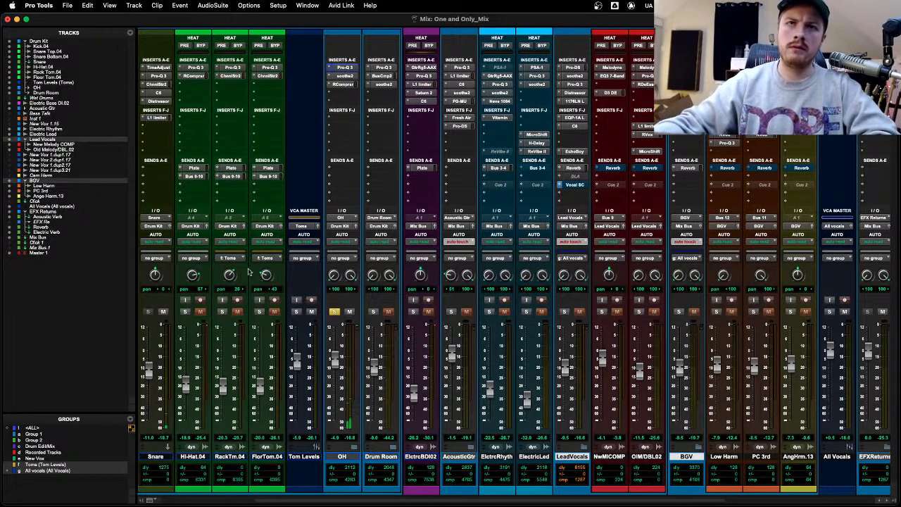
click(335, 312)
Step: Return to the Edit window and replay the transition from the end of Chorus 1 into Verse 2
scroll(304, 438, right, 6)
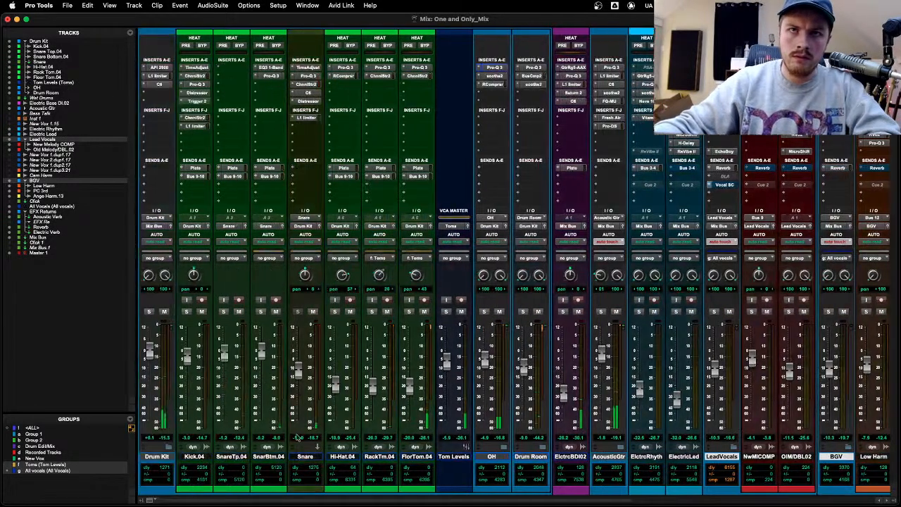
key(super+equal)
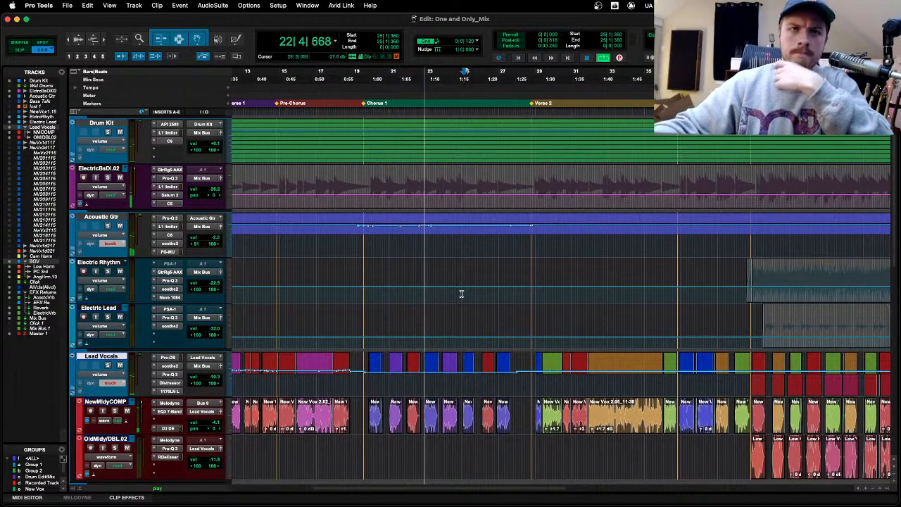
click(523, 287)
key(space)
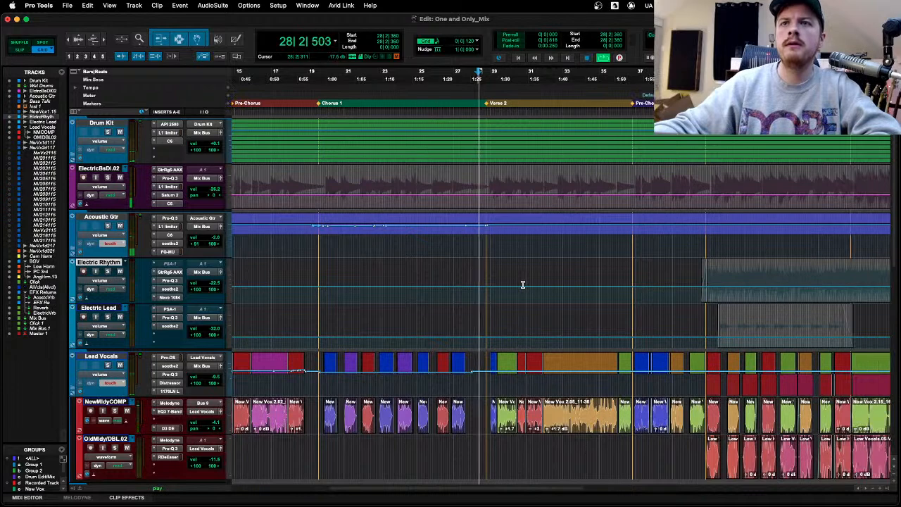
click(442, 304)
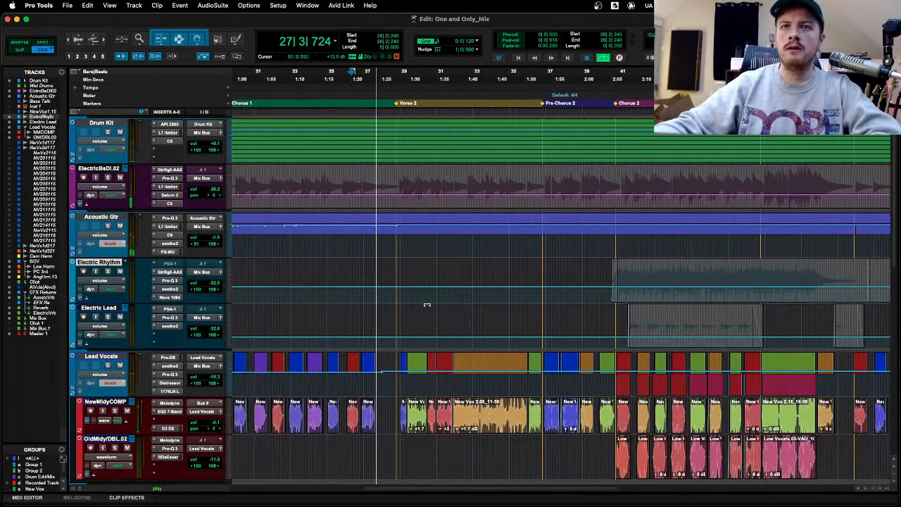
Step: Stop playback, return to just before the Location 11 marker, and show the Sends A-E column in the Edit window
scroll(380, 313, left, 10)
key(space)
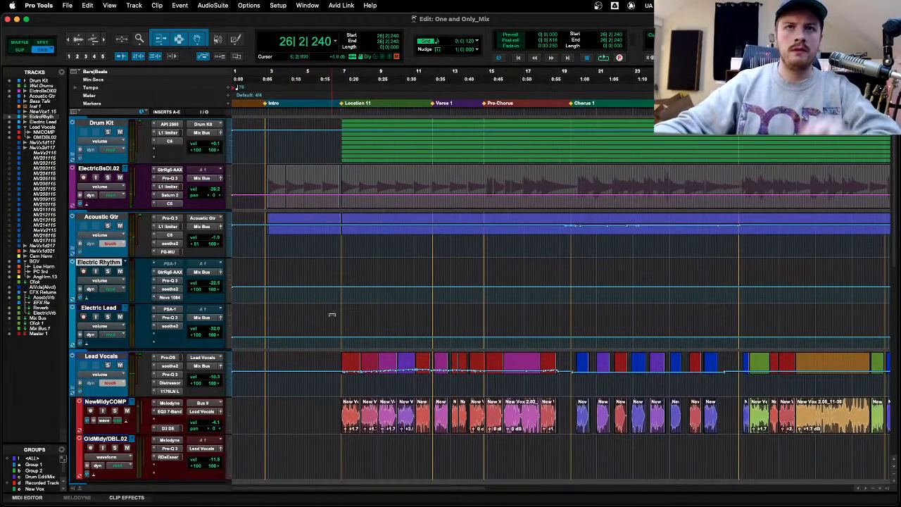
click(335, 324)
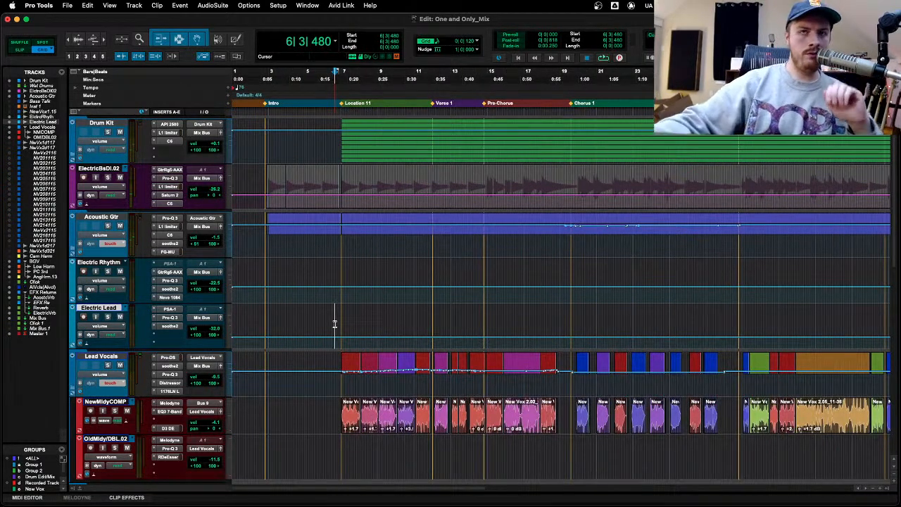
scroll(298, 363, down, 2)
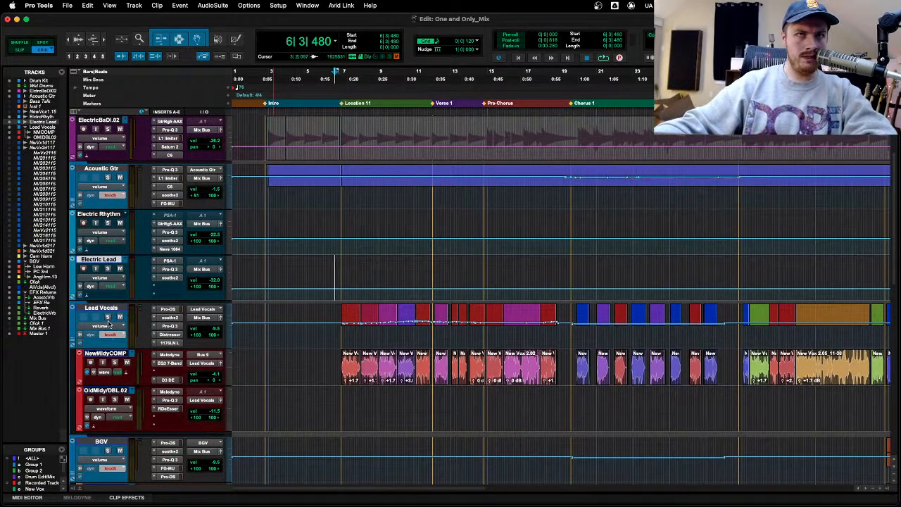
click(109, 326)
click(72, 322)
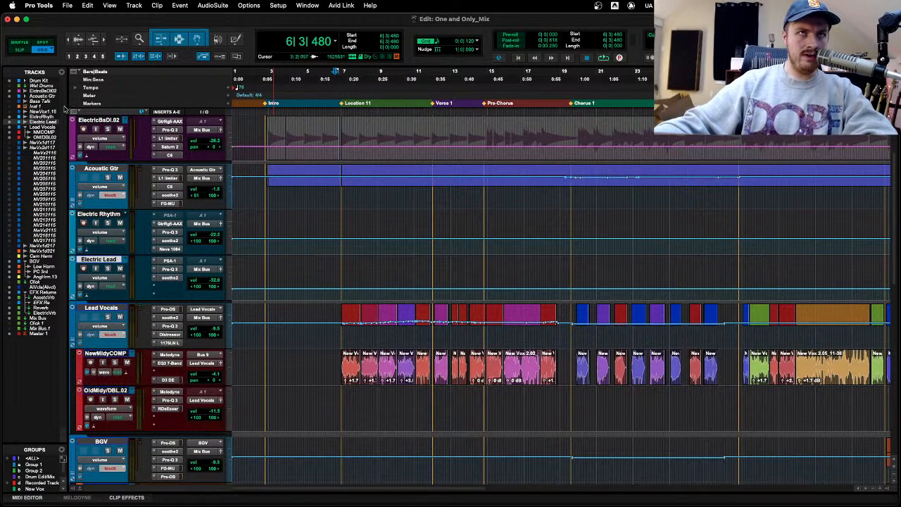
click(63, 113)
click(62, 169)
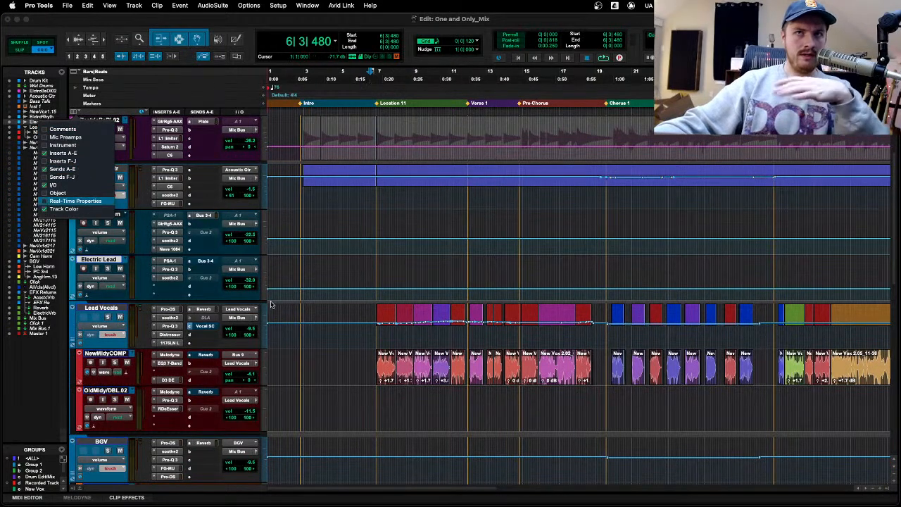
Step: Place the edit insertion point at bar 5 on the Lead Vocals track
click(302, 326)
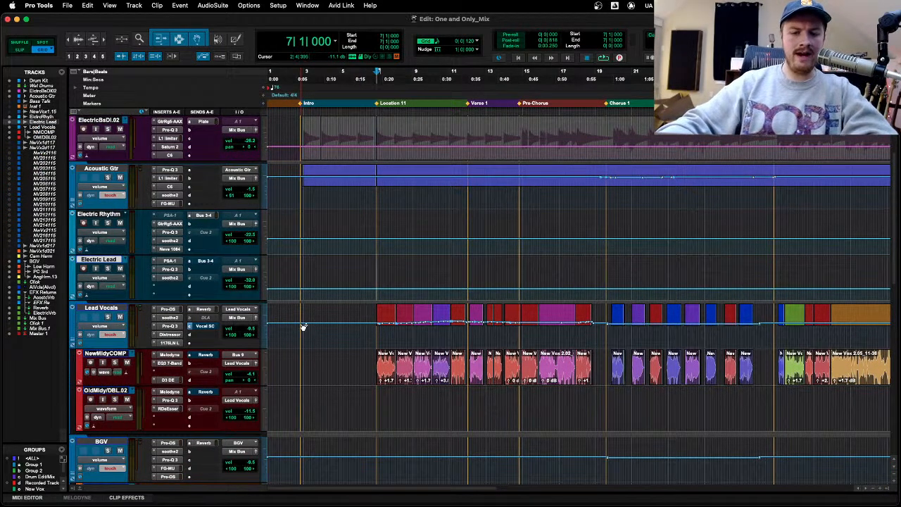
key(1)
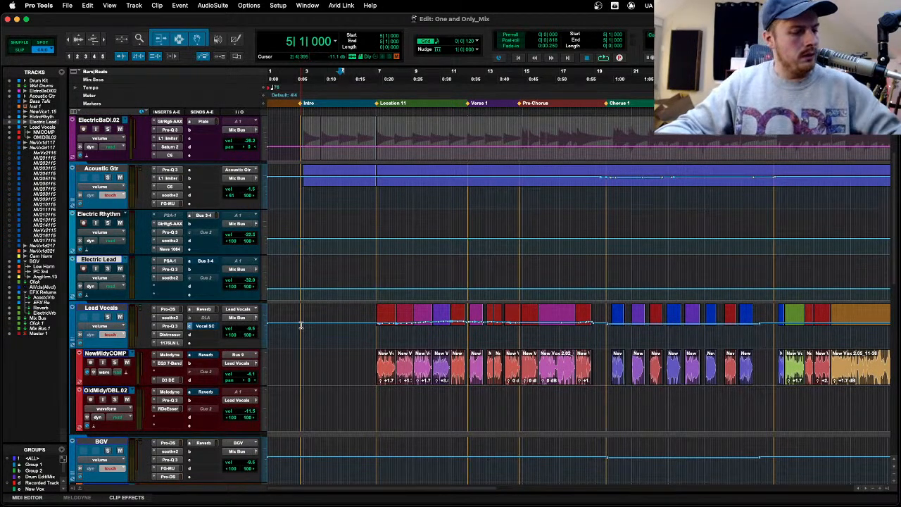
scroll(301, 326, up, 2)
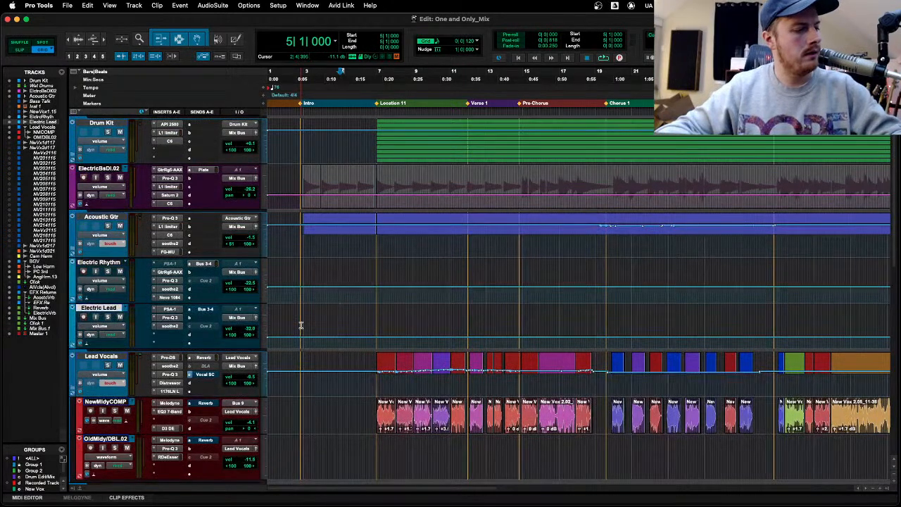
scroll(301, 326, down, 10)
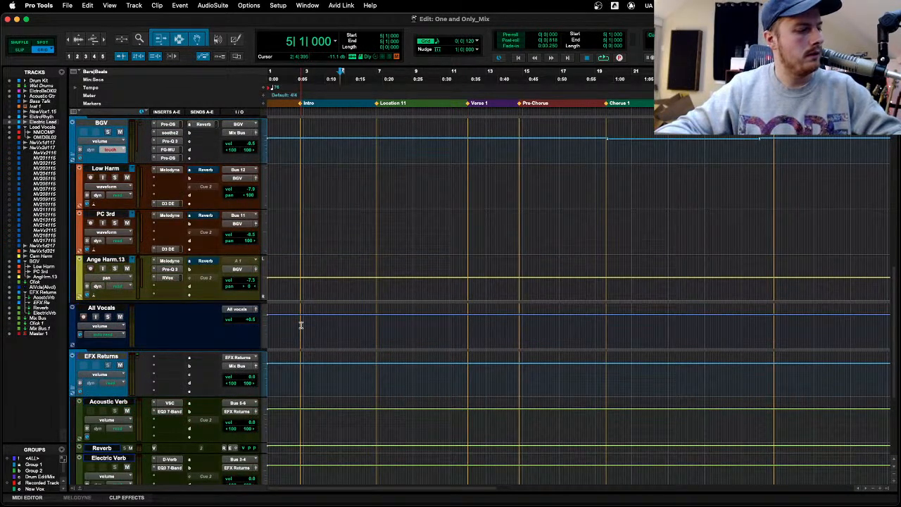
scroll(301, 325, up, 3)
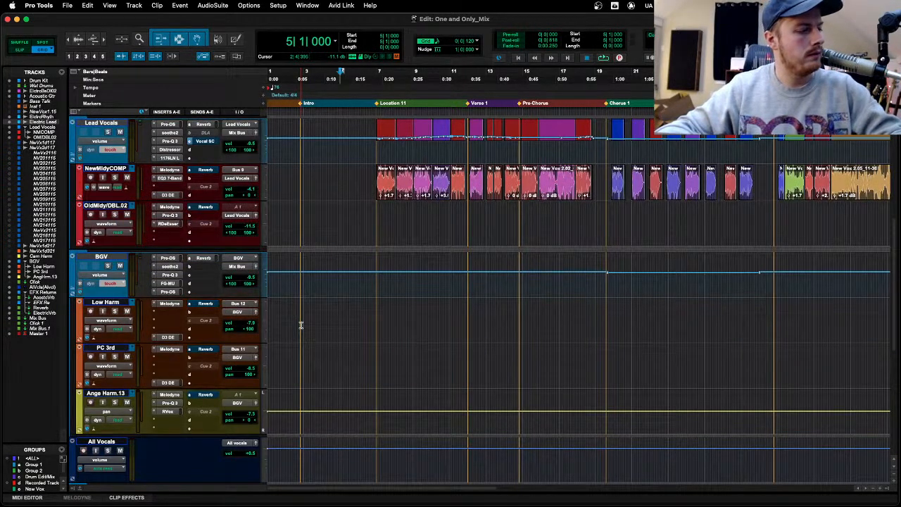
scroll(301, 326, up, 2)
key(semicolon)
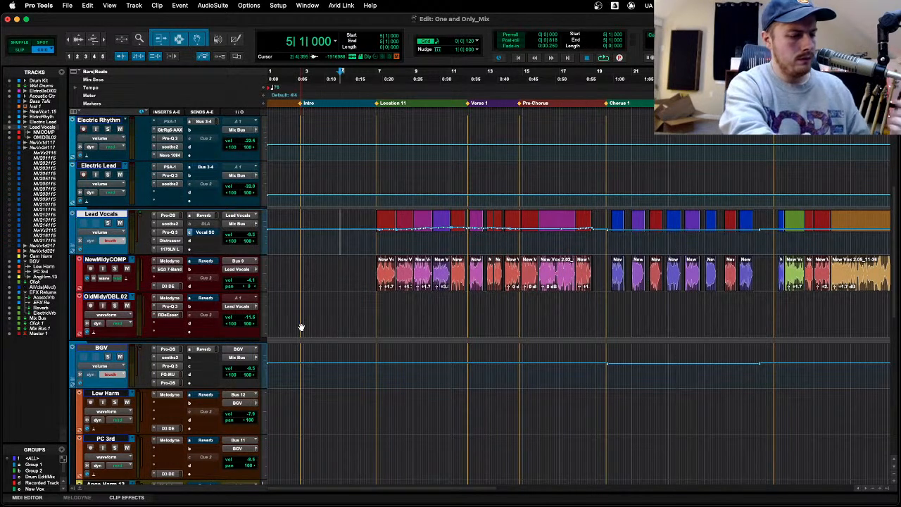
Step: Start playback from bar 5 and display the Reverb send level automation on the Lead Vocals and BGV tracks
key(space)
click(111, 232)
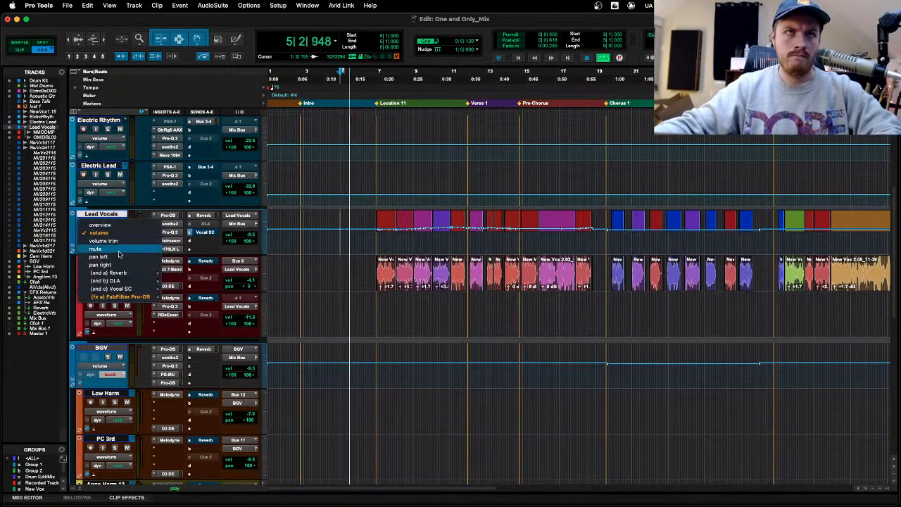
mouse_move(113, 272)
click(171, 274)
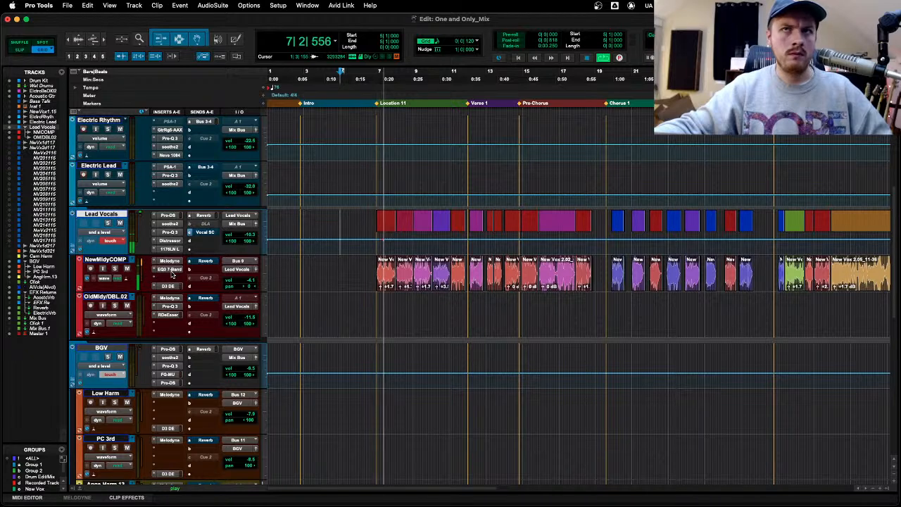
Step: Write Lead Vocals Reverb send automation in touch mode from bar 6, dropping it before Location 11 and ramping it back up by the Pre-Chorus
key(space)
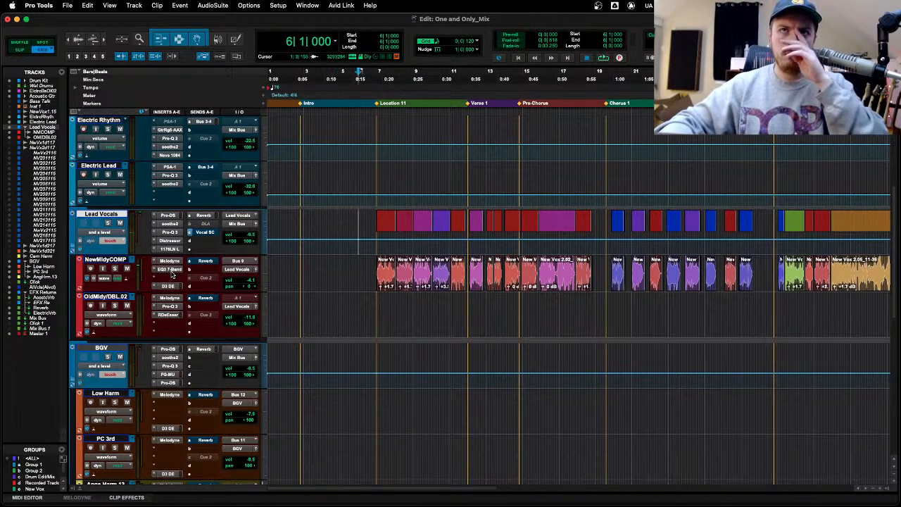
key(space)
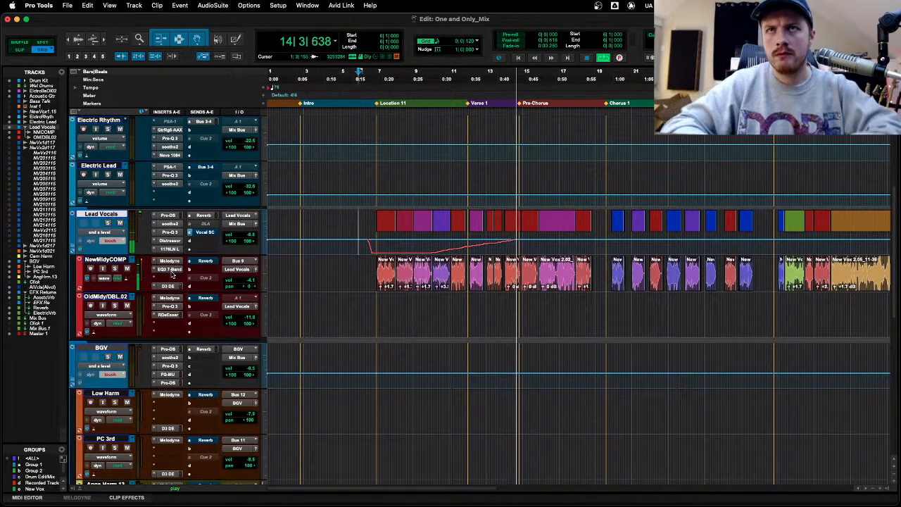
key(space)
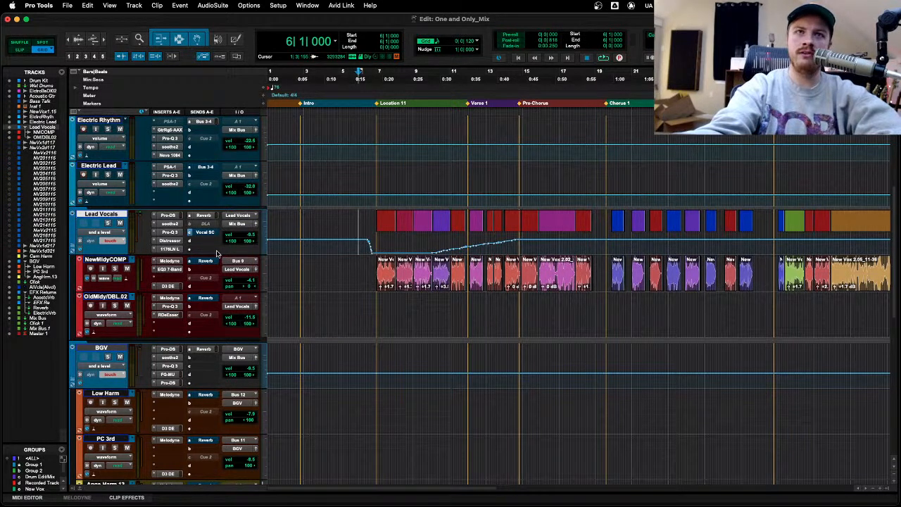
Step: Replay from bar 6, show the Inserts F-J column, and open the EchoBoy insert on Lead Vocals
key(space)
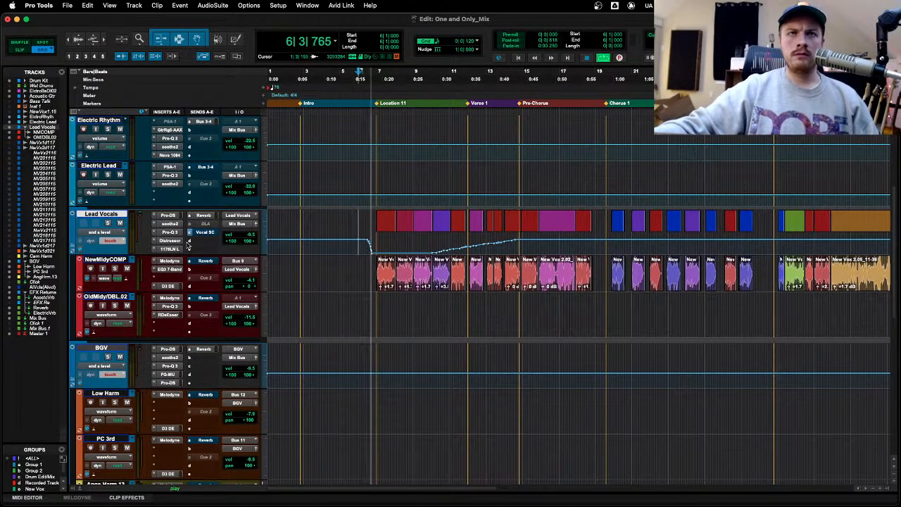
click(73, 112)
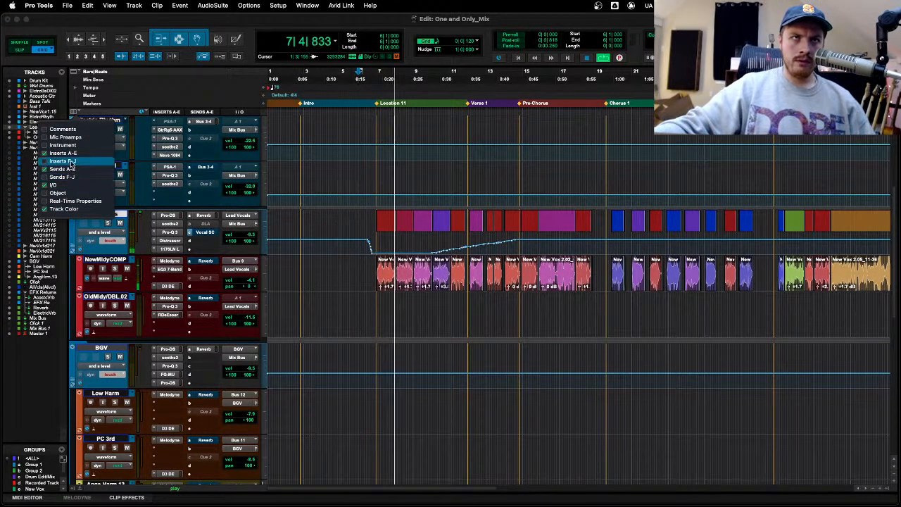
click(64, 161)
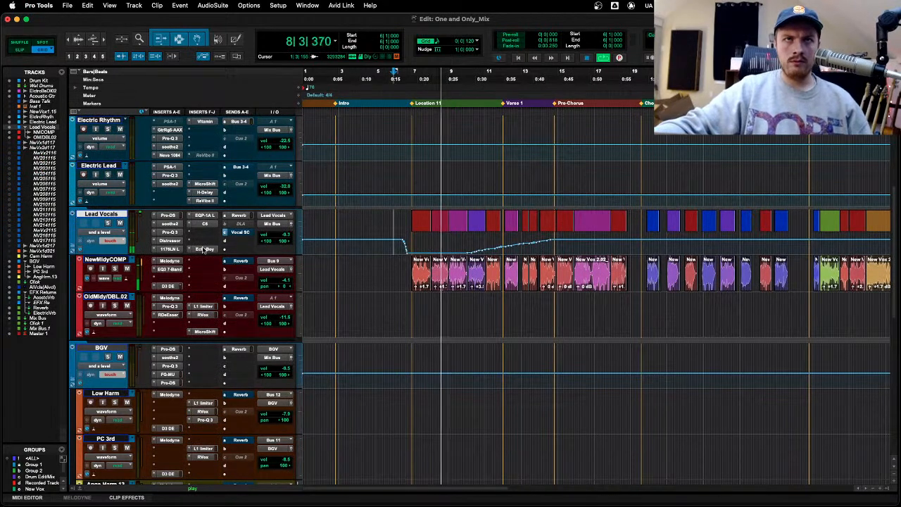
click(205, 249)
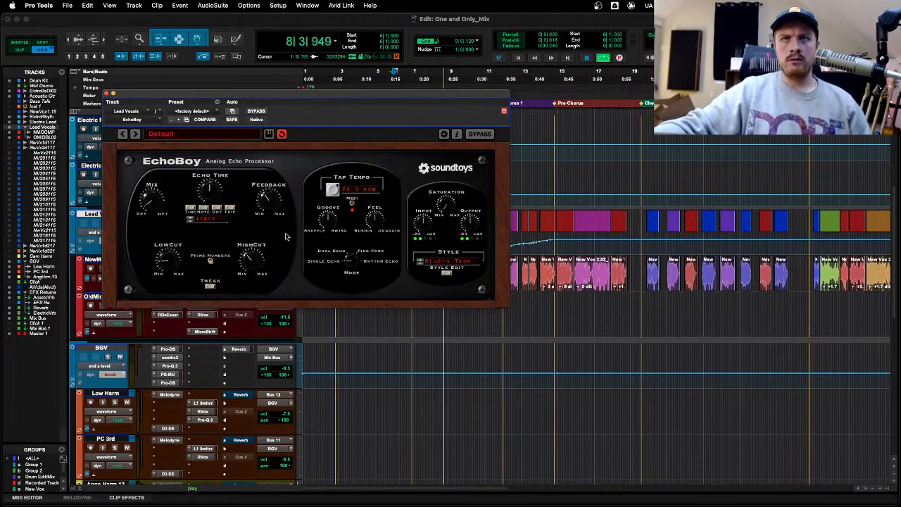
Step: Enable automation for EchoBoy's Mix control, display its Mix lane on the Lead Vocals track, and close the plug-in
right_click(151, 203)
click(161, 205)
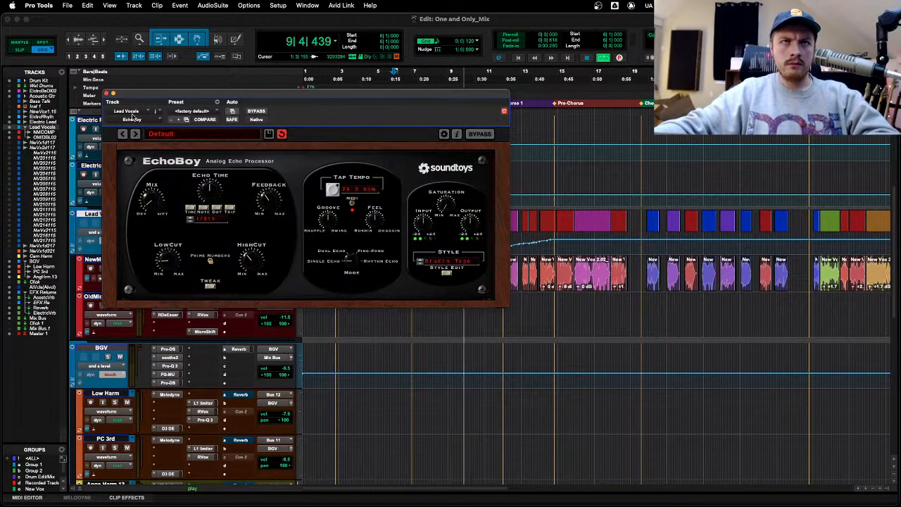
drag(141, 92, 309, 77)
click(105, 233)
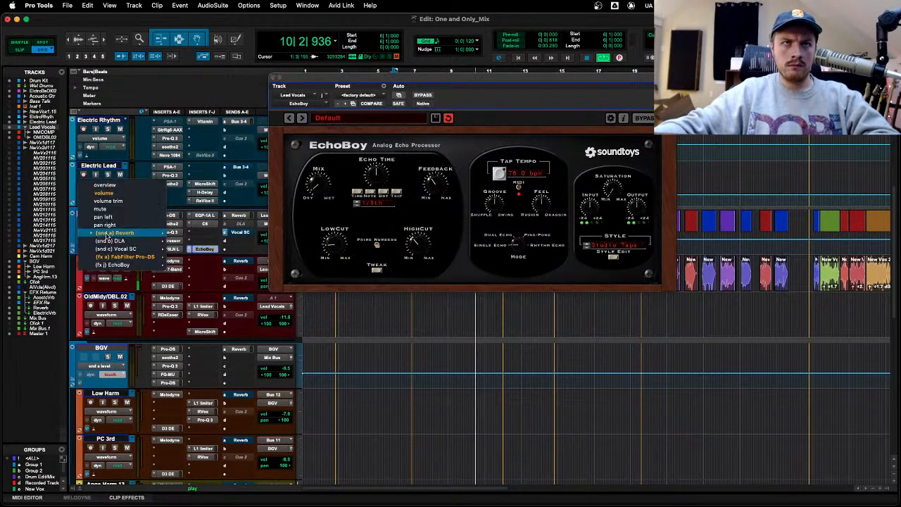
click(178, 267)
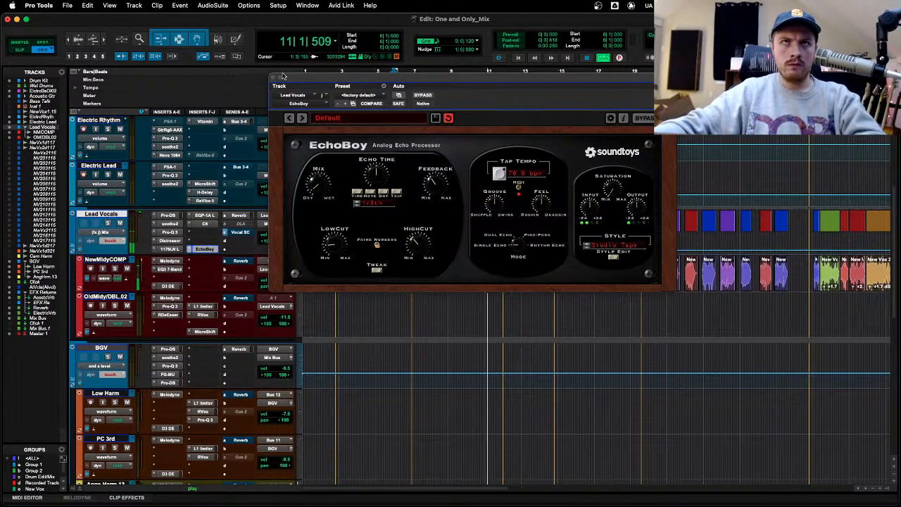
click(273, 77)
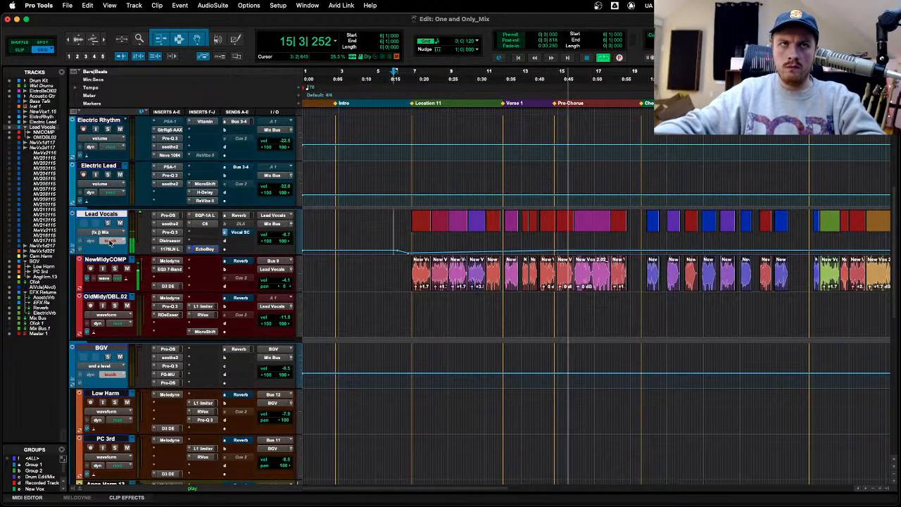
Step: Audition the vocals from the Pre-Chorus and from the end of Chorus 1 with the EchoBoy Mix lane displayed
click(108, 223)
click(462, 228)
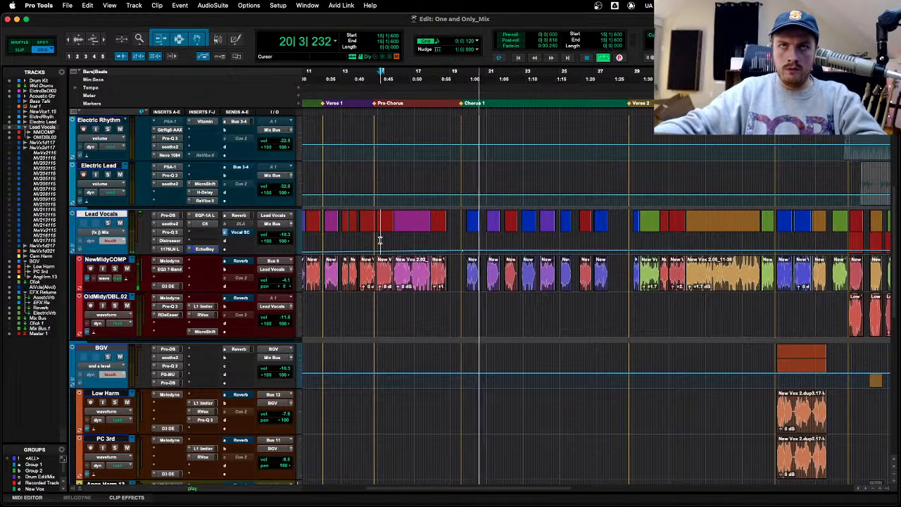
key(r)
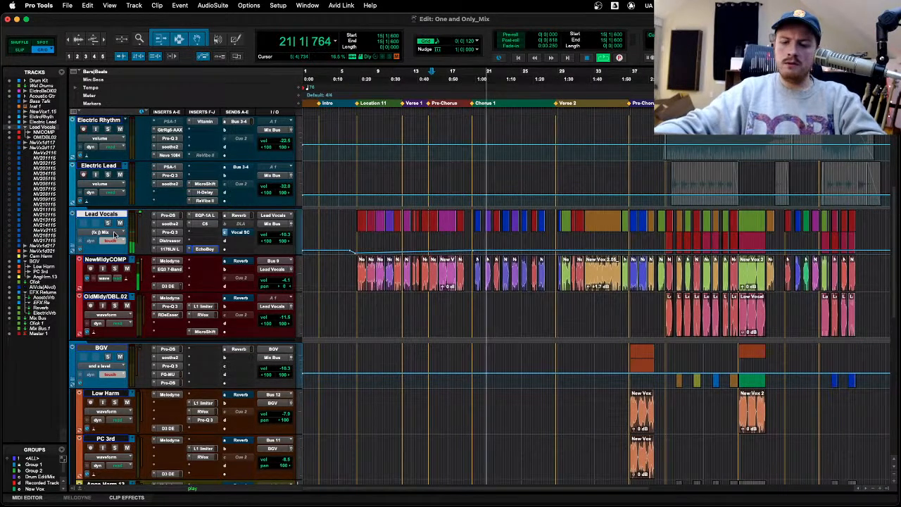
click(427, 221)
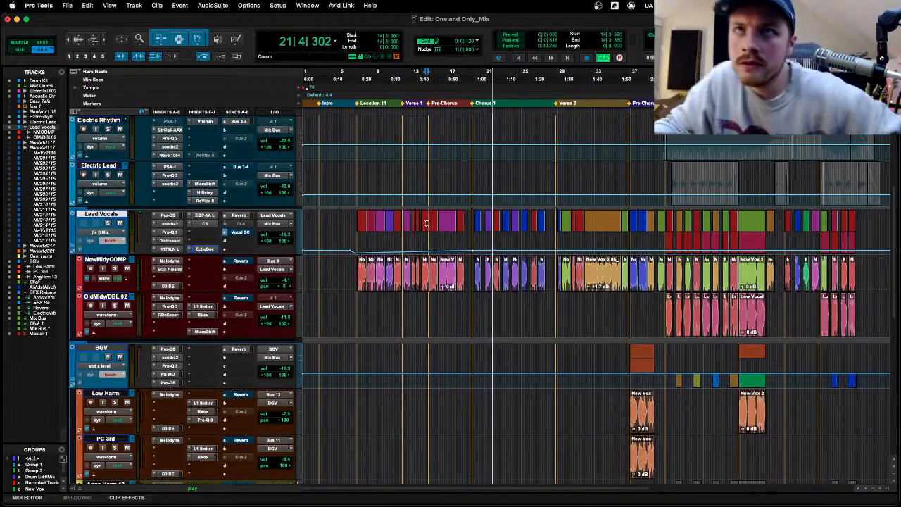
click(541, 226)
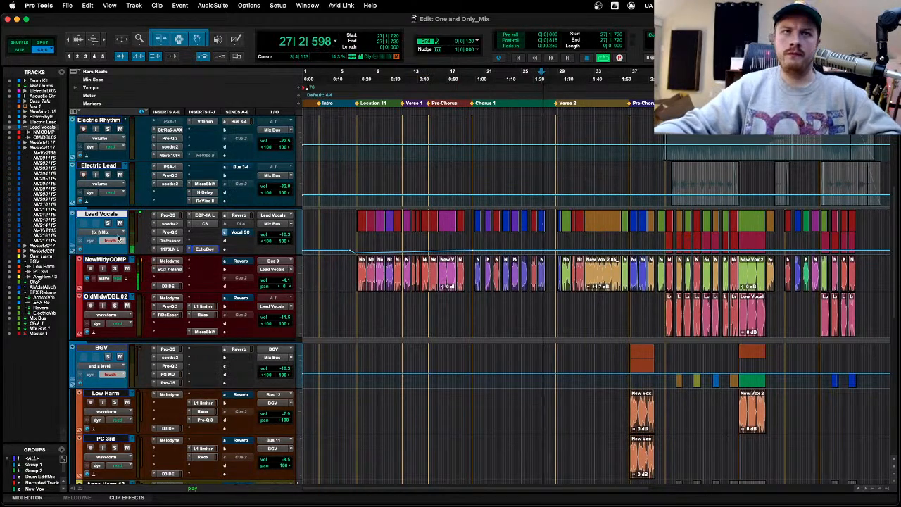
Step: Switch the Lead Vocals and BGV tracks back to volume automation view and play through Verse 2
click(105, 232)
click(104, 160)
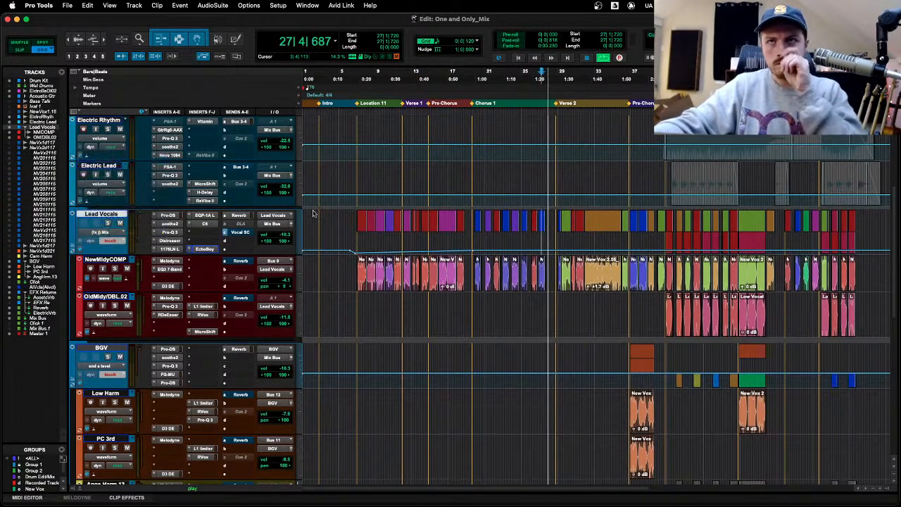
scroll(491, 232, right, 3)
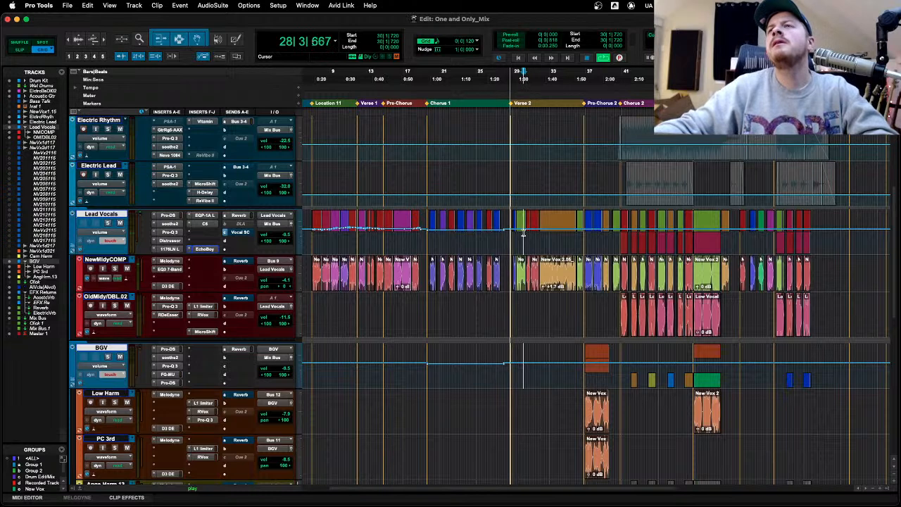
scroll(523, 233, right, 3)
scroll(523, 233, right, 3)
scroll(524, 233, right, 2)
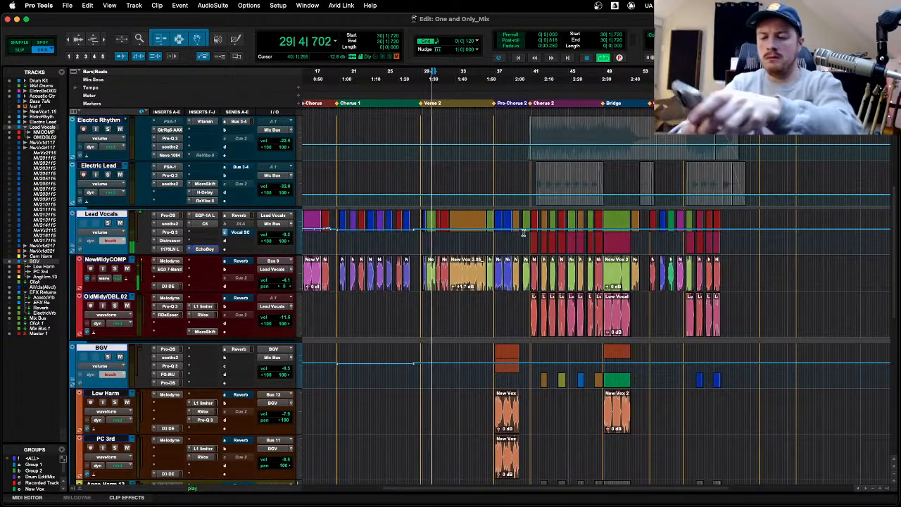
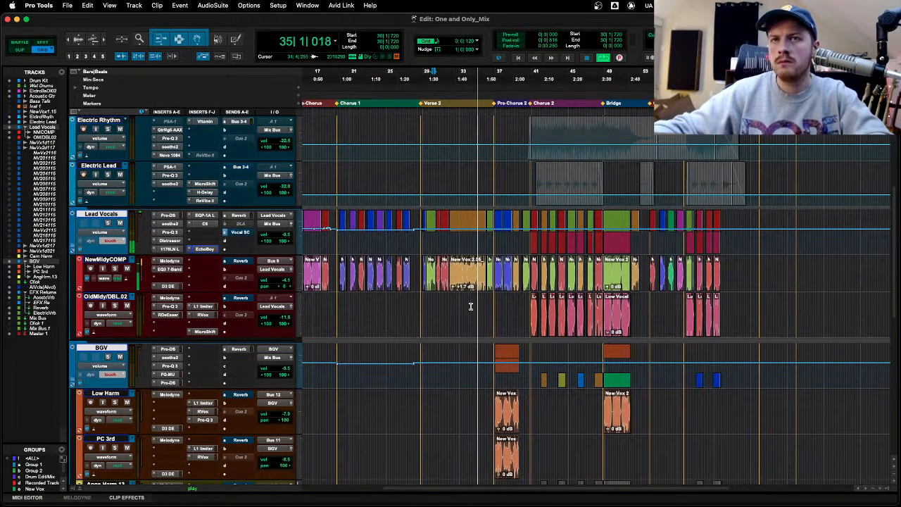
Step: Replay from the start of Verse 2 and bring all channels from Drum Kit to Master 1 into view in the Mix window
click(420, 310)
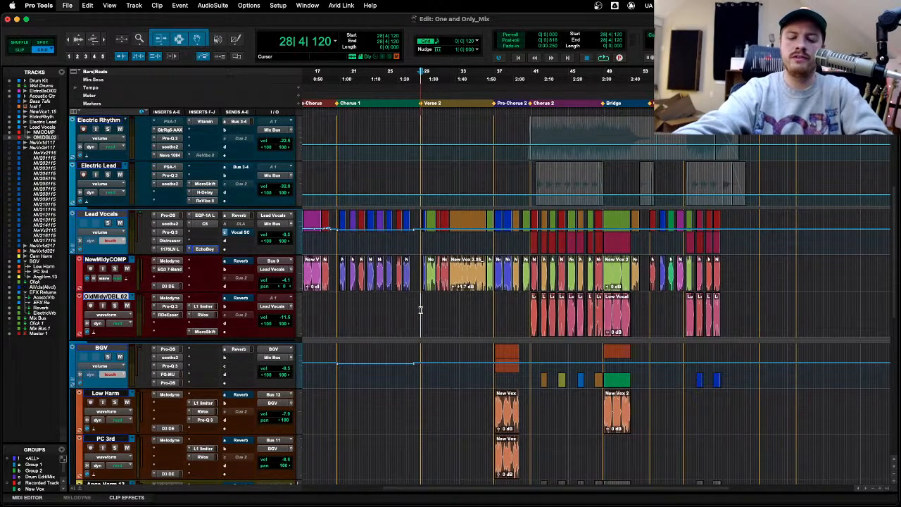
key(space)
key(super+equal)
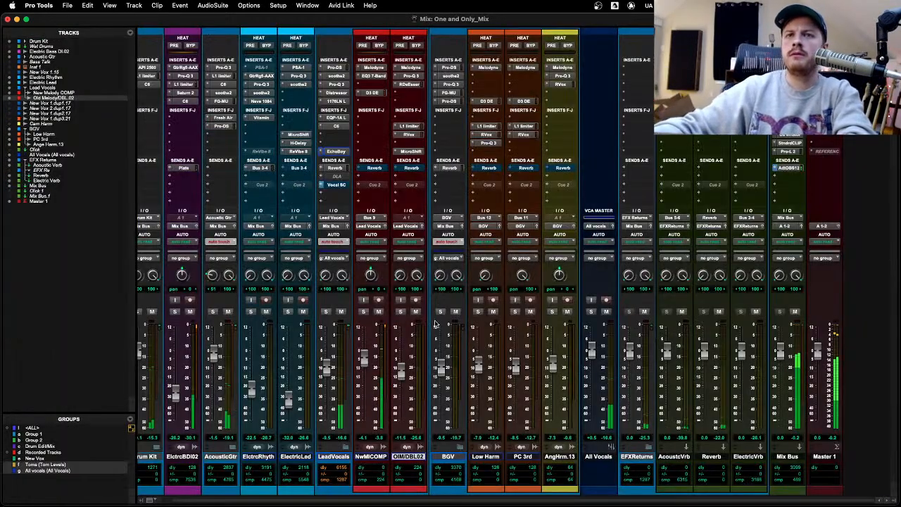
scroll(211, 466, left, 2)
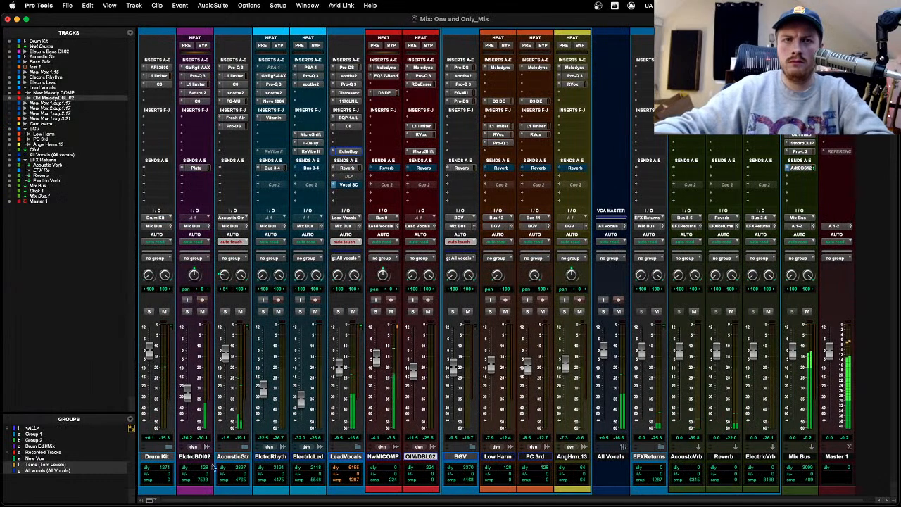
Step: Expand the Drum Kit folder's channels in the Mix window and switch the Snare track to touch automation
click(168, 448)
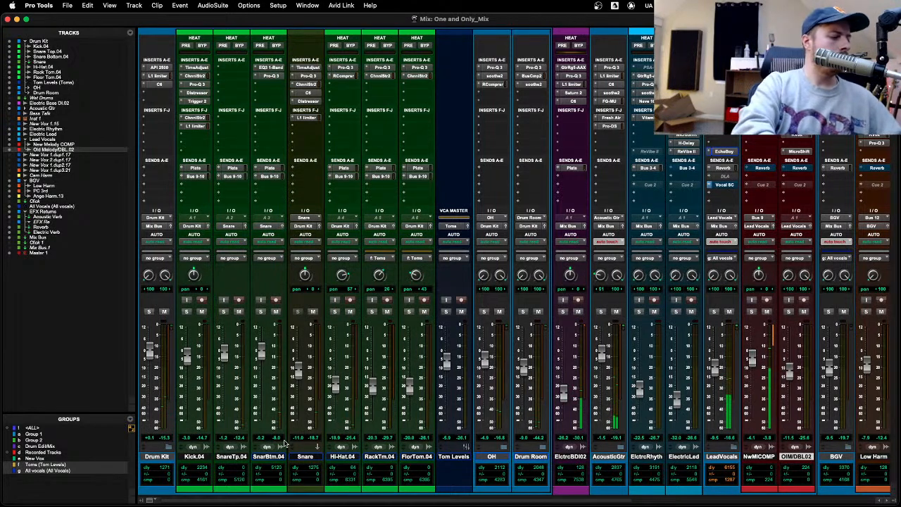
scroll(285, 443, right, 10)
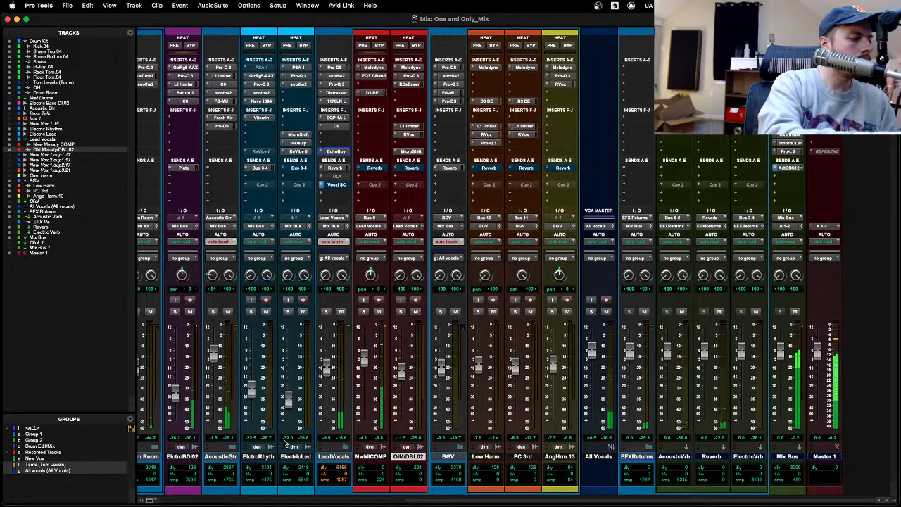
scroll(285, 442, left, 8)
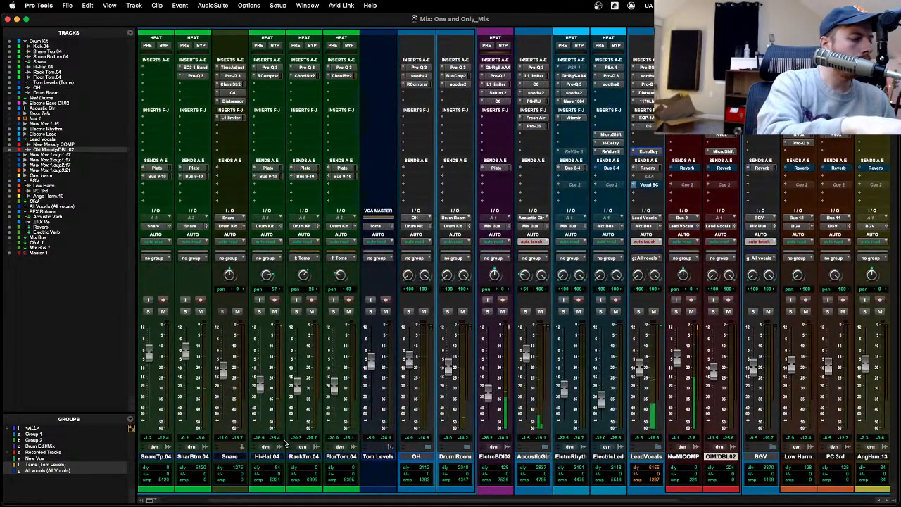
scroll(286, 442, left, 2)
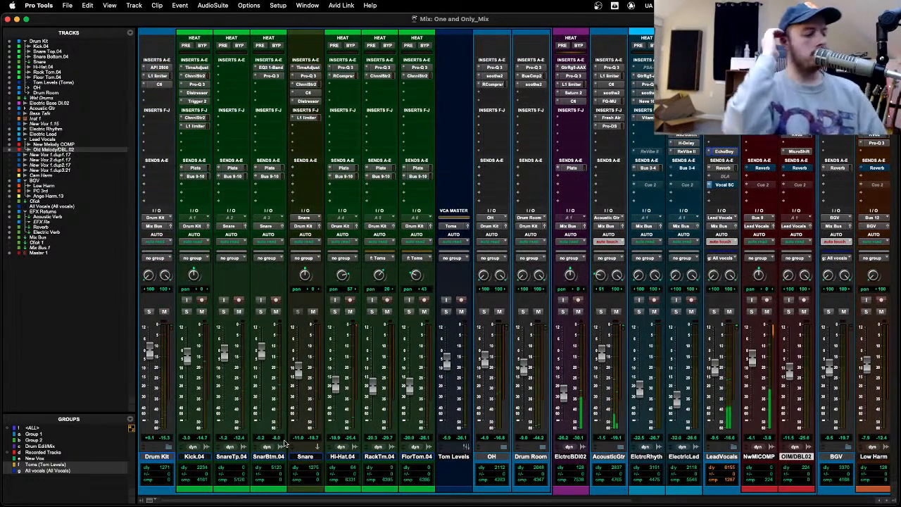
click(285, 442)
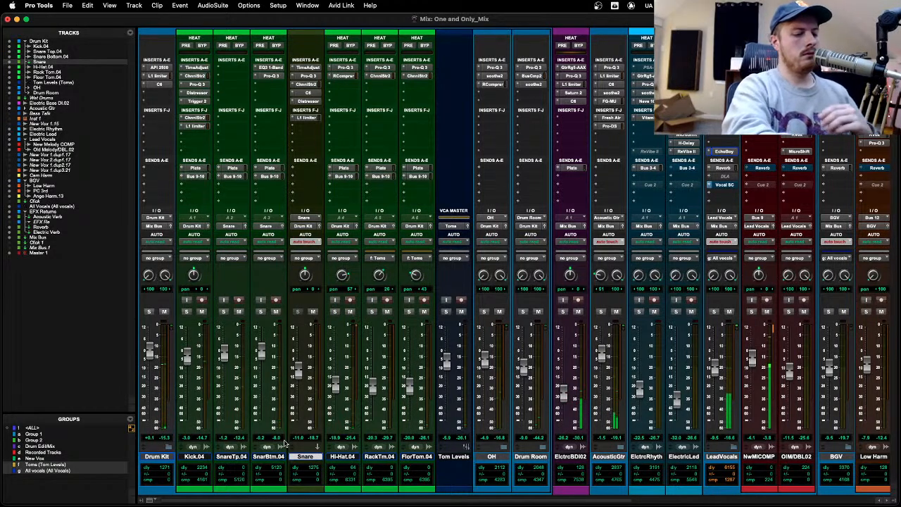
Step: Ride the Snare volume up in touch mode from bar 32 to the start of Pre-Chorus 2, and return the track to read
key(super+equal)
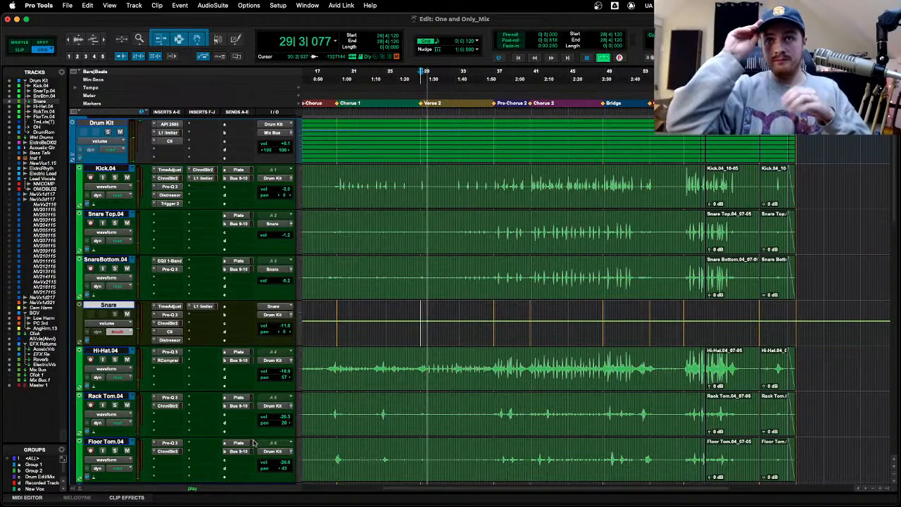
key(space)
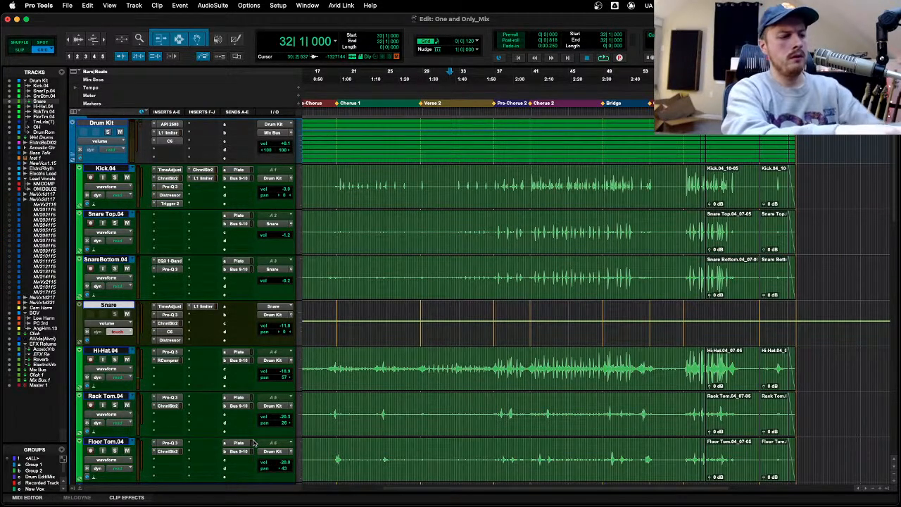
key(space)
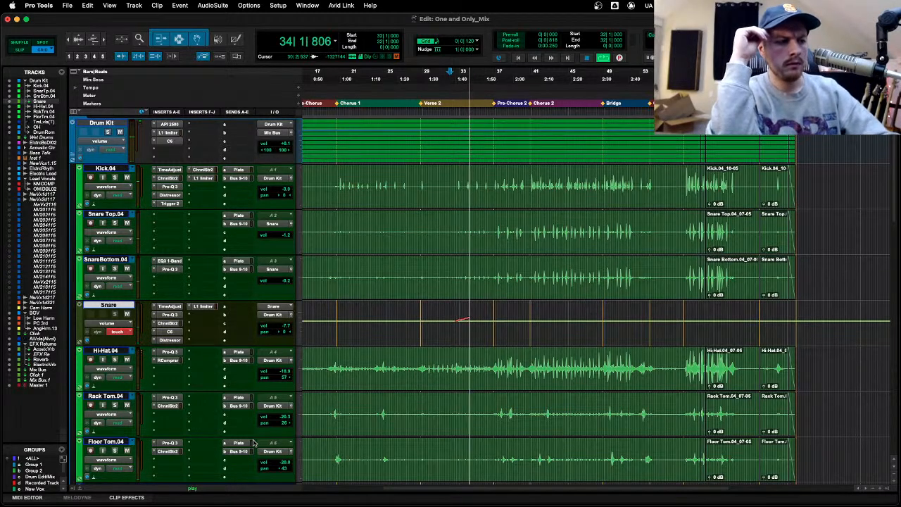
key(space)
key(space)
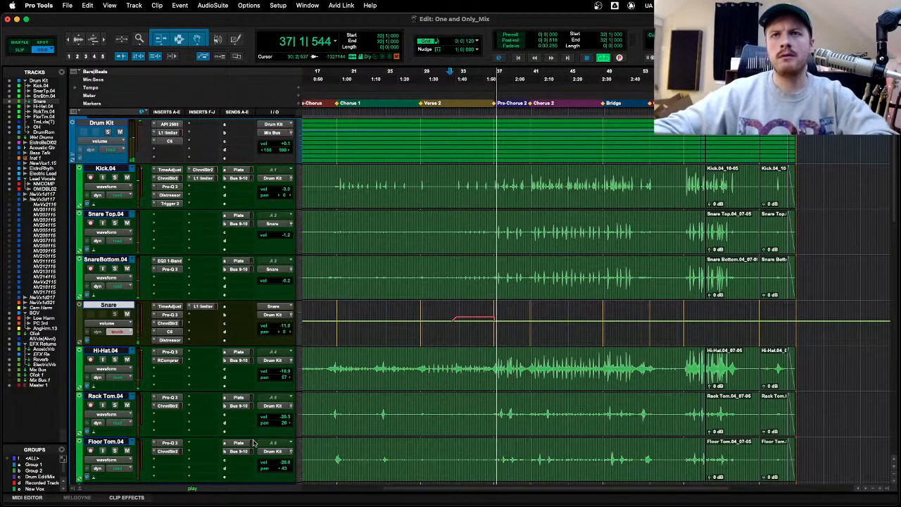
key(space)
click(117, 331)
click(117, 324)
Step: Audition the vocals from the start of Verse 2, from early Chorus 1 and from the middle of the Pre-Chorus
scroll(454, 305, down, 15)
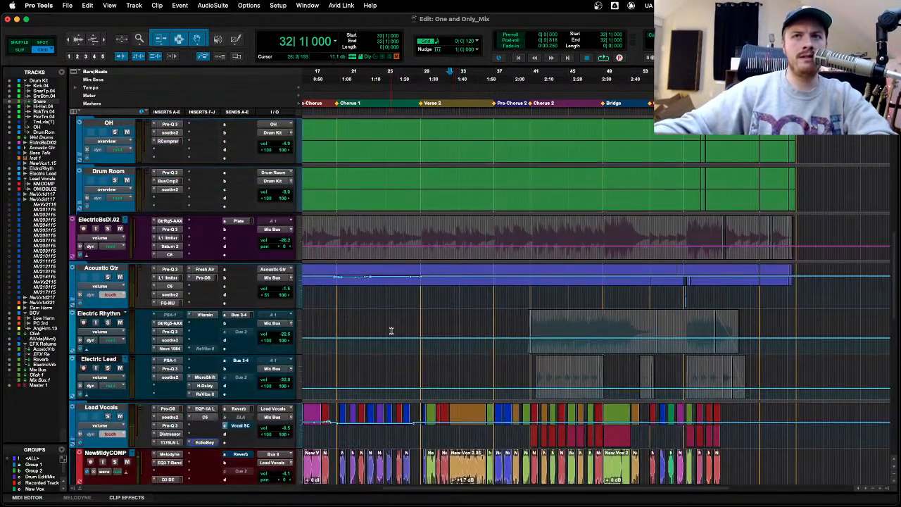
click(391, 331)
scroll(392, 331, down, 3)
key(space)
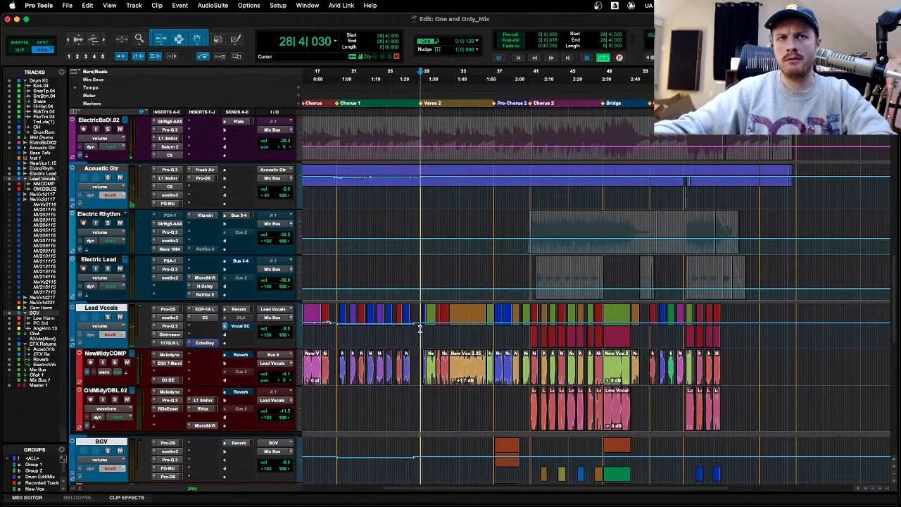
scroll(420, 328, down, 1)
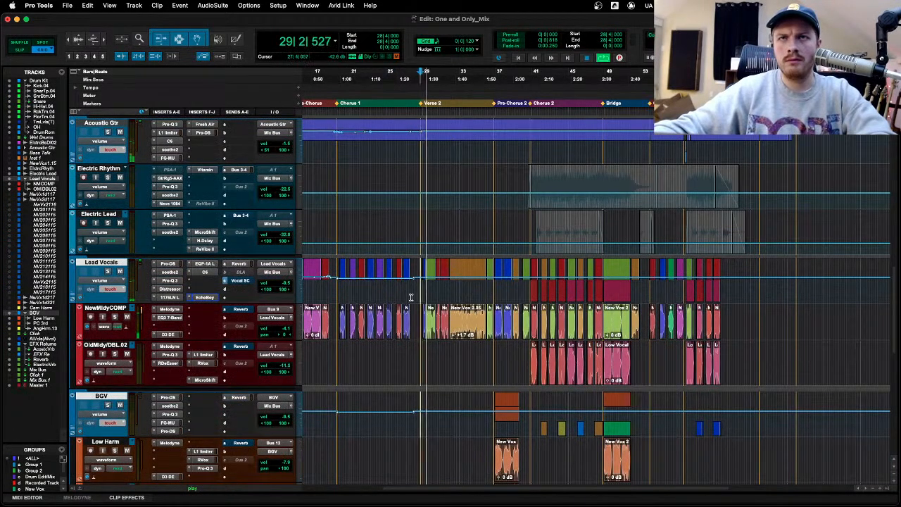
scroll(394, 296, left, 3)
click(373, 290)
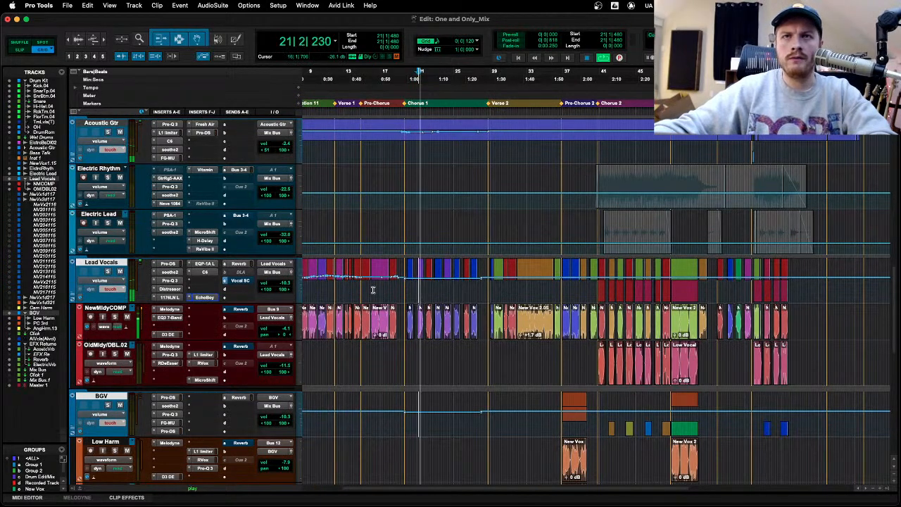
click(373, 289)
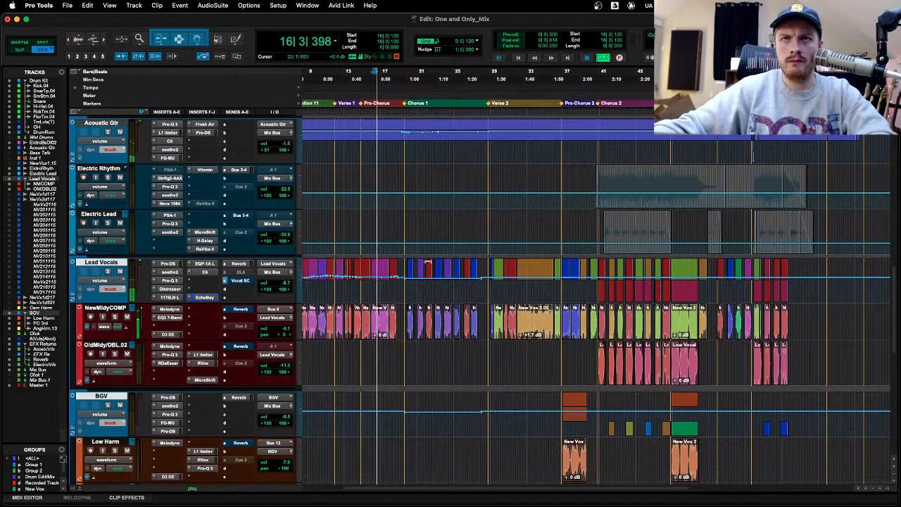
scroll(415, 284, left, 1)
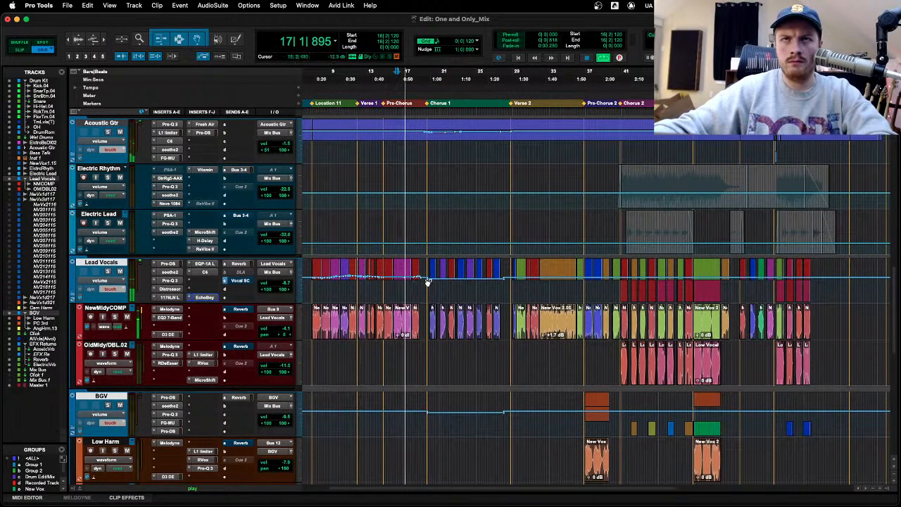
Step: Set the All Vocals VCA fader to 0.0 dB and play from the end of Chorus 1 into Verse 2
key(super+equal)
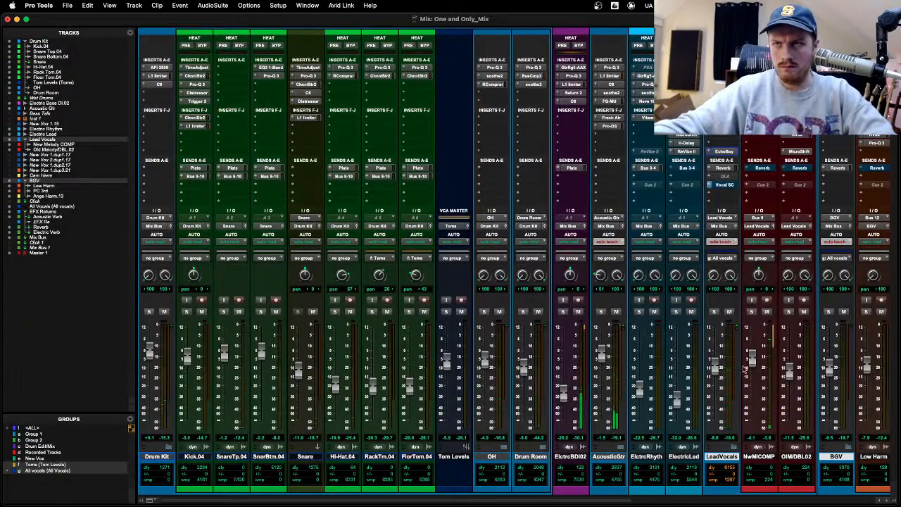
scroll(734, 386, right, 3)
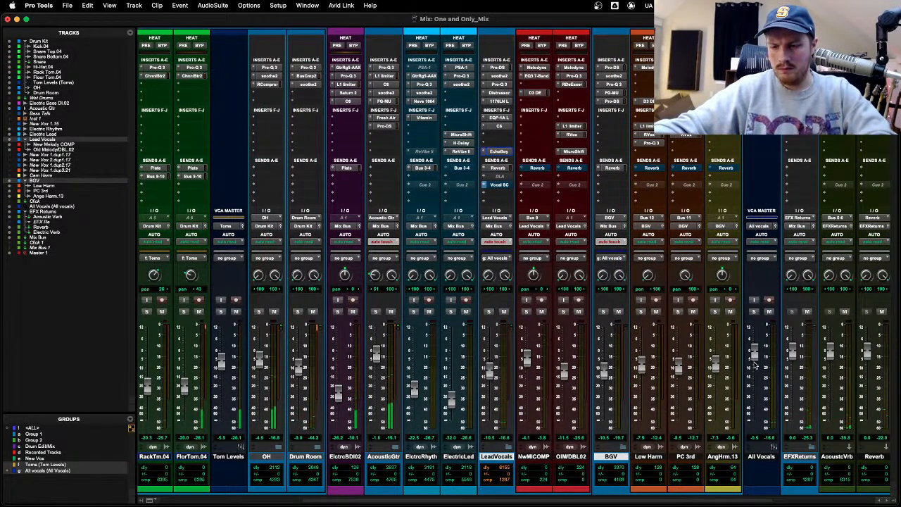
key(super+equal)
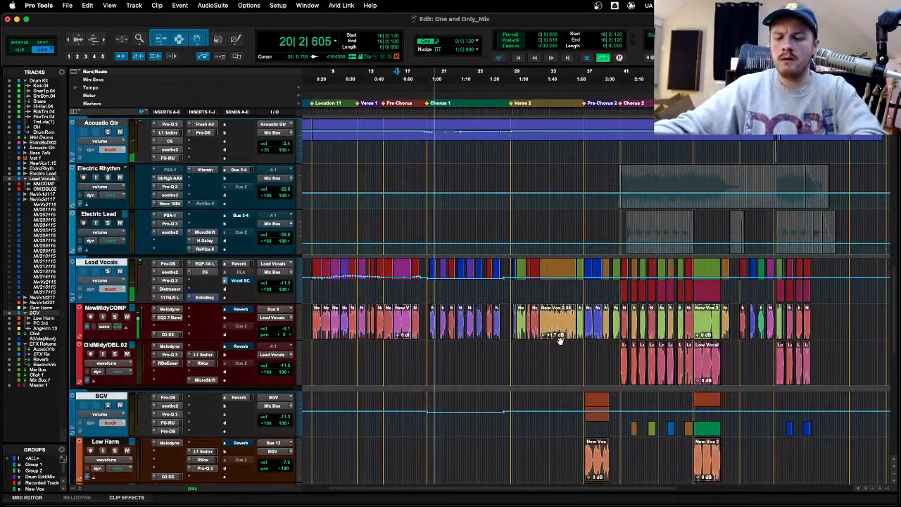
key(super+equal)
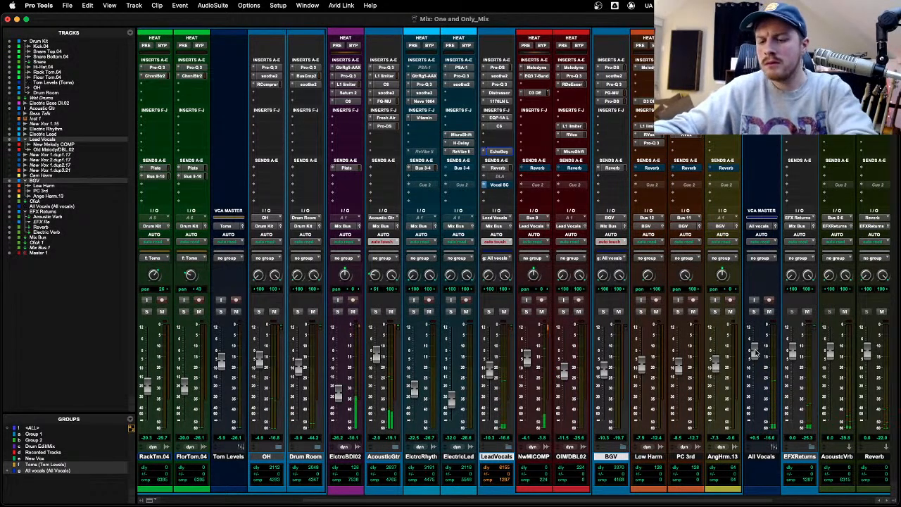
key(super+equal)
click(507, 315)
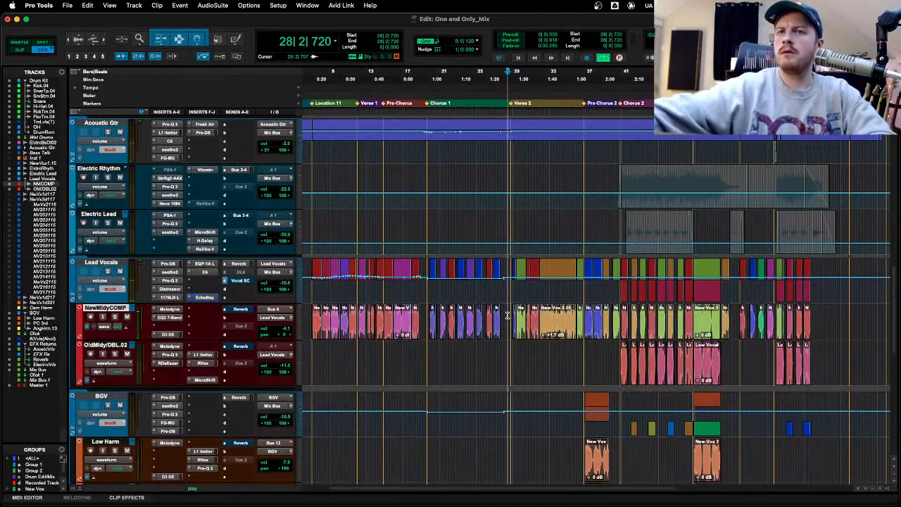
key(super+bracketright)
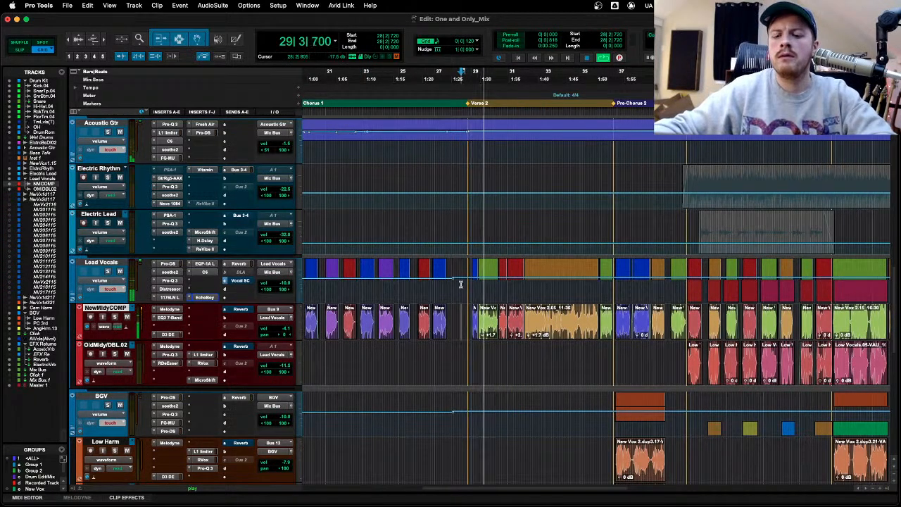
Step: Ride the Lead Vocals volume down to about -11.4 dB in touch mode, starting at bar 28 and continuing through Verse 2
key(space)
click(460, 284)
key(super+bracketright)
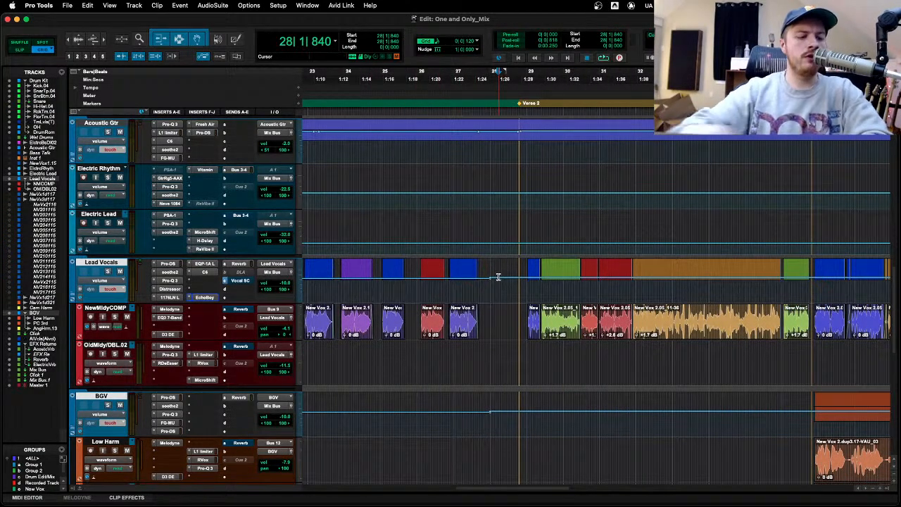
scroll(498, 277, up, 10)
scroll(497, 277, down, 4)
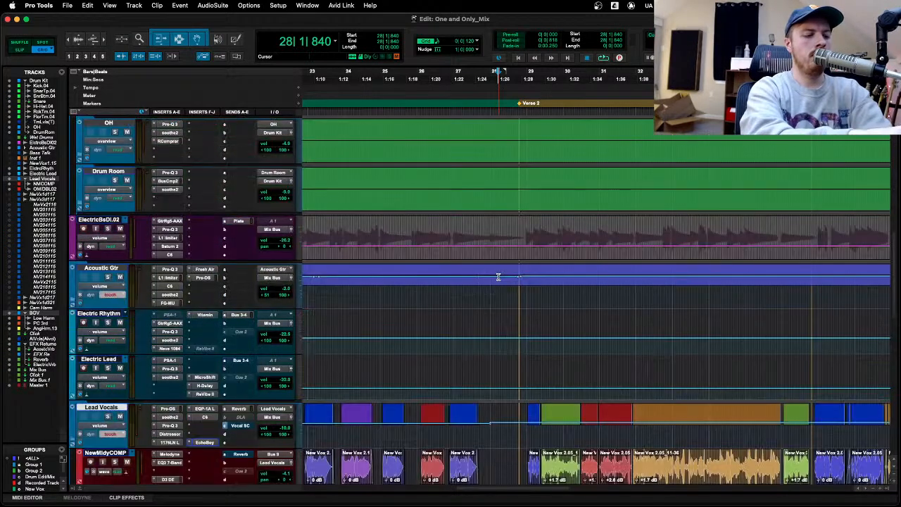
scroll(498, 277, down, 8)
scroll(498, 277, up, 4)
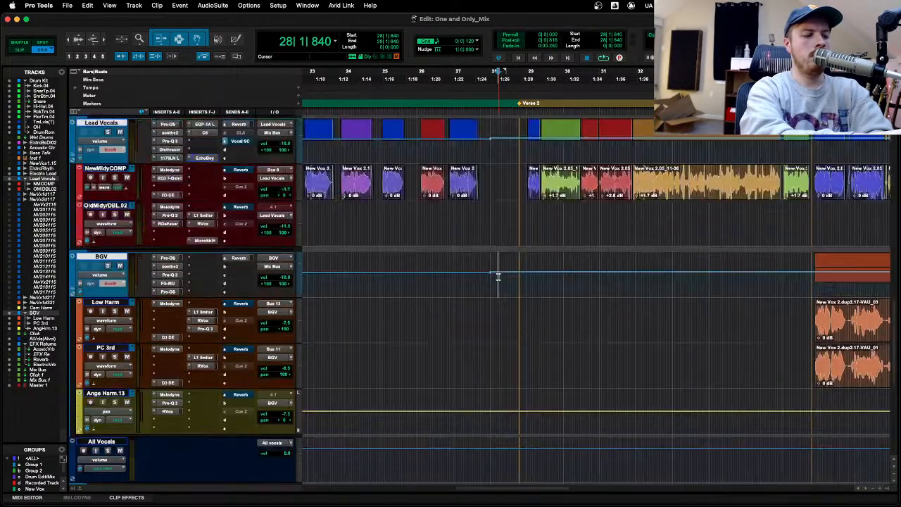
scroll(498, 277, up, 3)
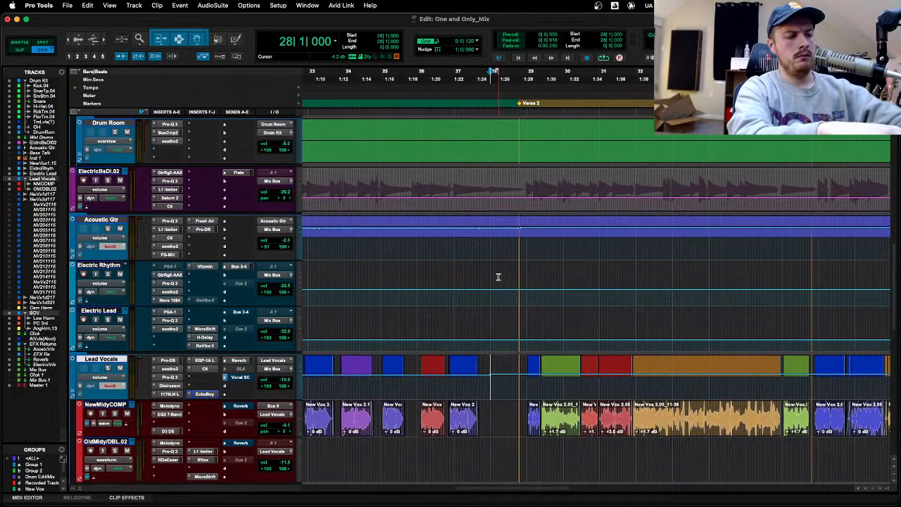
key(space)
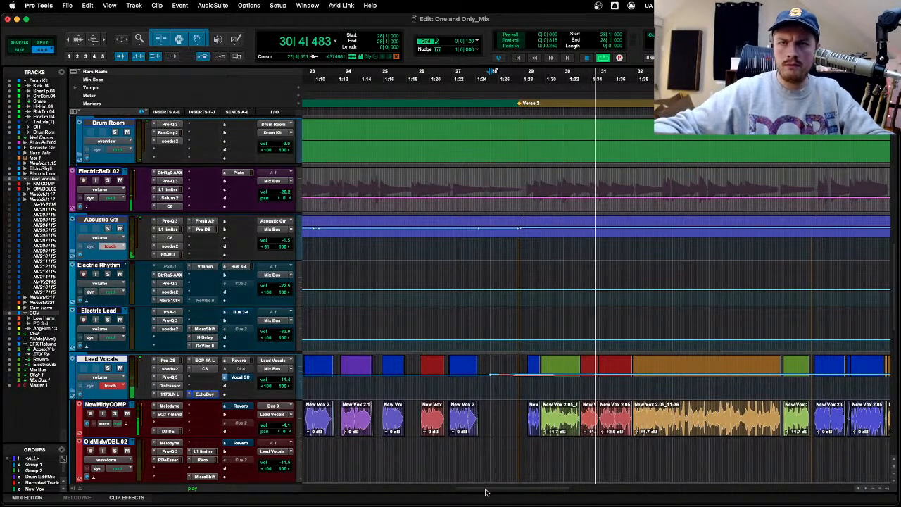
scroll(485, 492, right, 10)
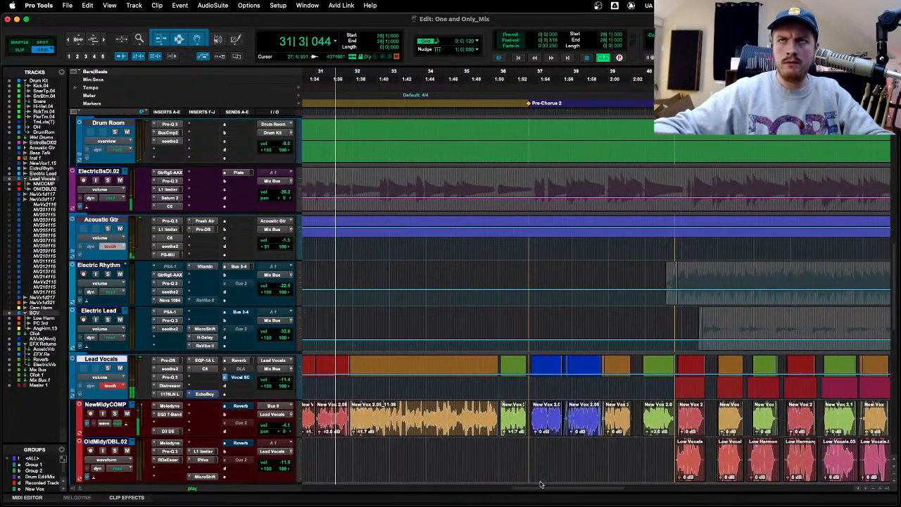
scroll(541, 484, left, 2)
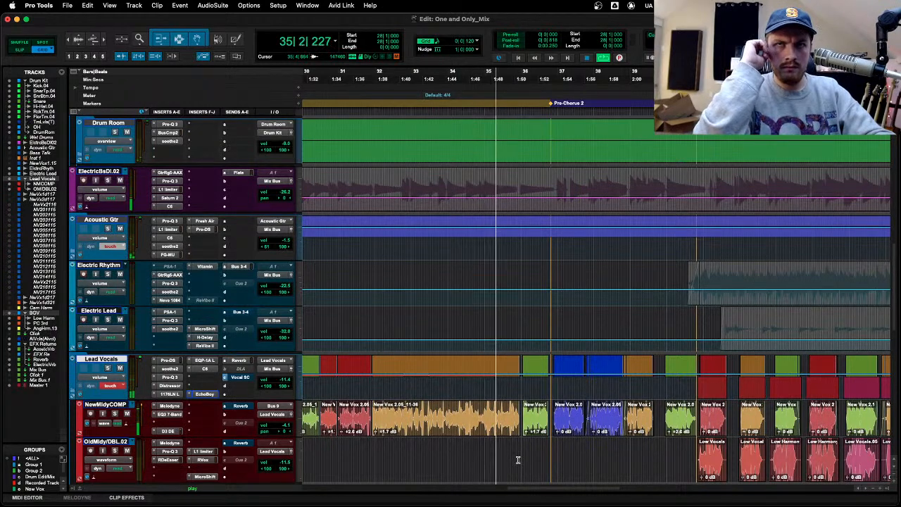
Step: Record a new Lead Vocals volume ride in touch mode from bar 31 beat 4 towards the end of Verse 2
key(space)
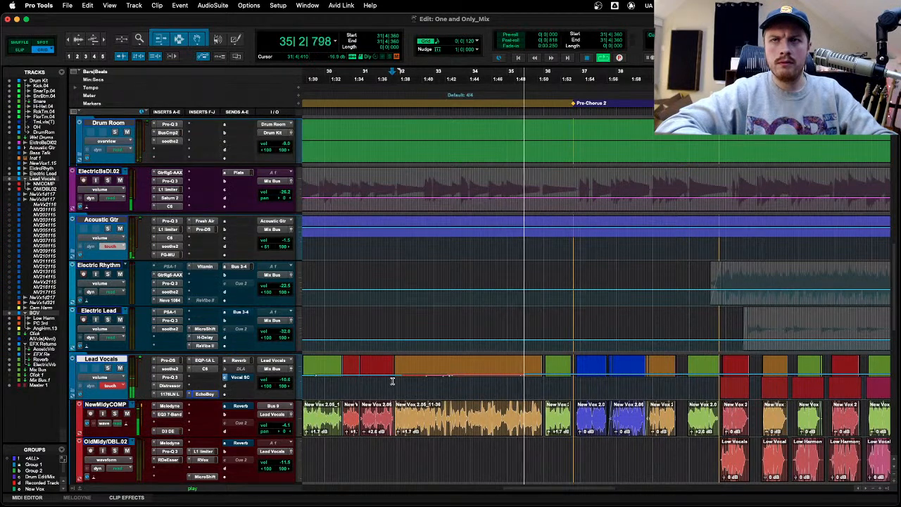
key(super+bracketleft)
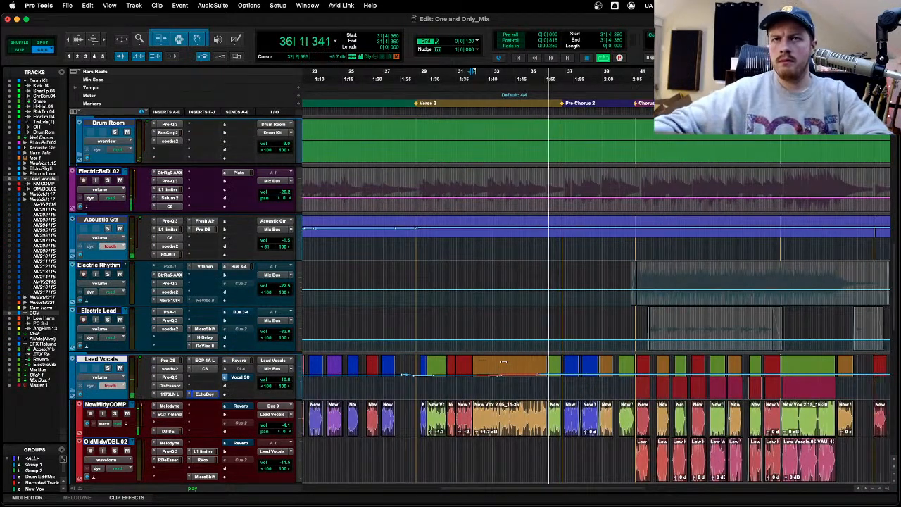
key(super+bracketright)
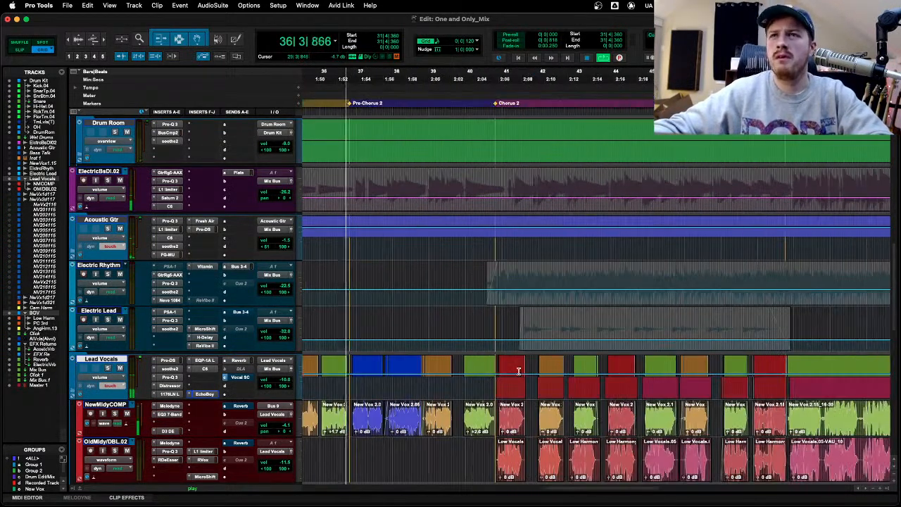
Step: Collapse the Lead Vocals and BGV folder tracks to bring the All Vocals VCA into view
scroll(514, 368, down, 3)
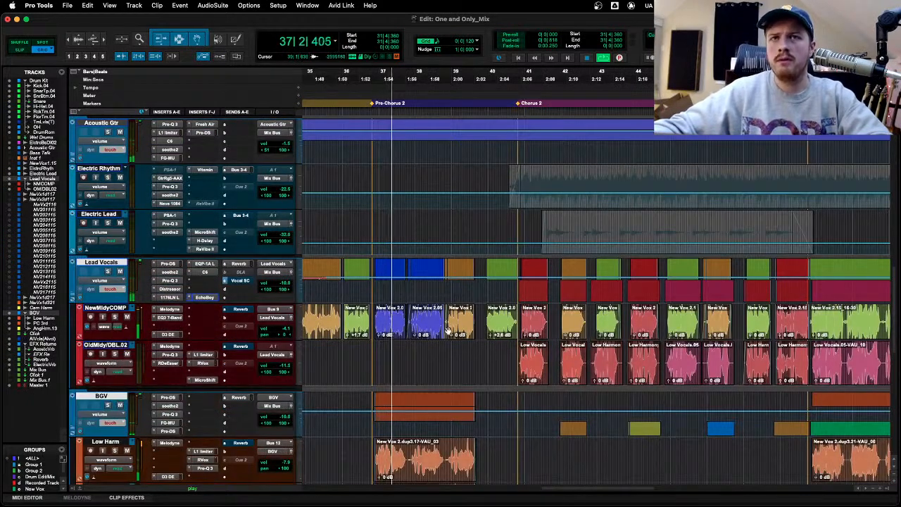
scroll(429, 318, down, 1)
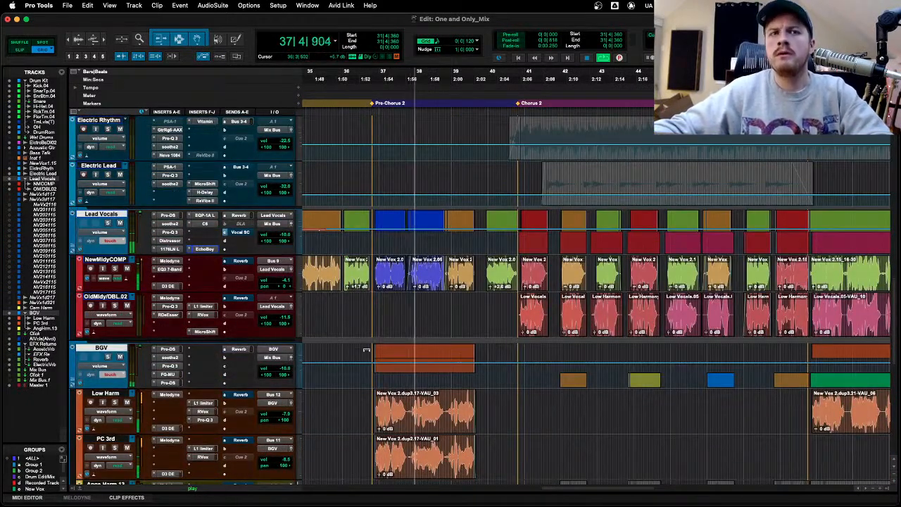
click(72, 248)
click(71, 299)
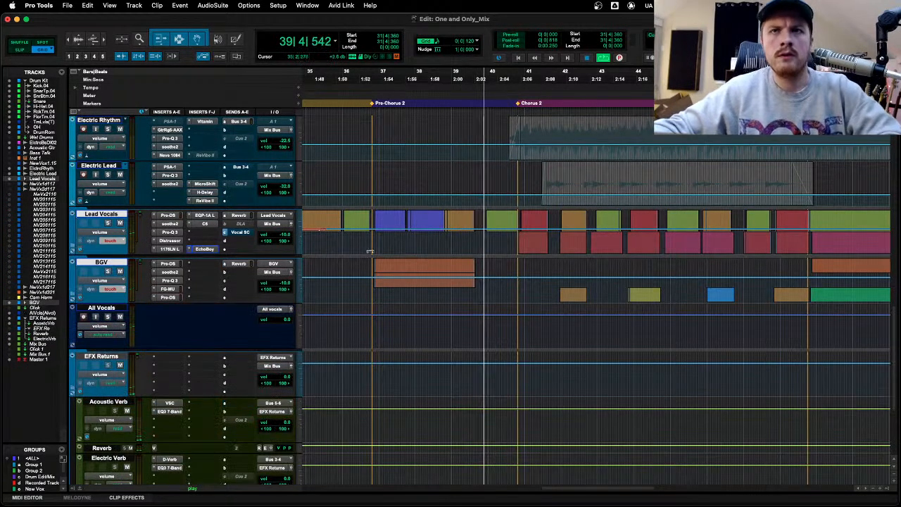
Step: Ride the All Vocals VCA volume down to about -0.7 dB in touch mode from bar 36 through Pre-Chorus 2
click(362, 238)
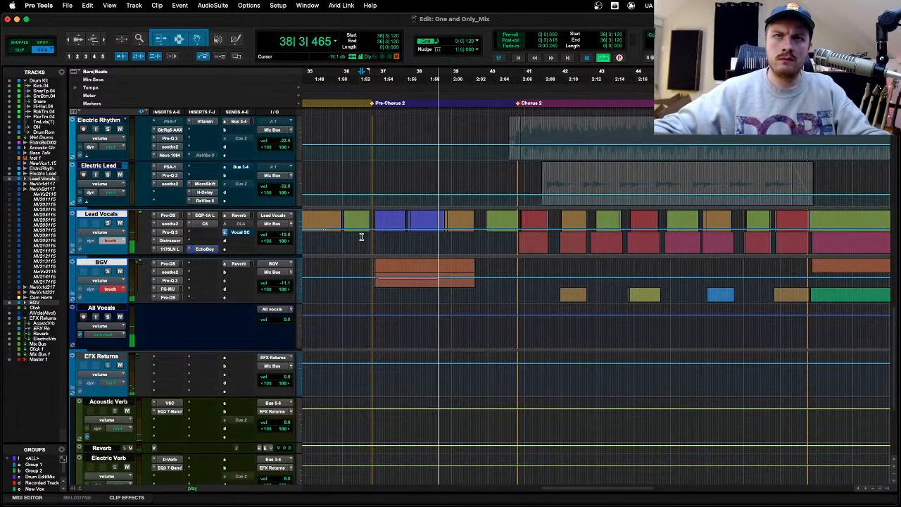
key(space)
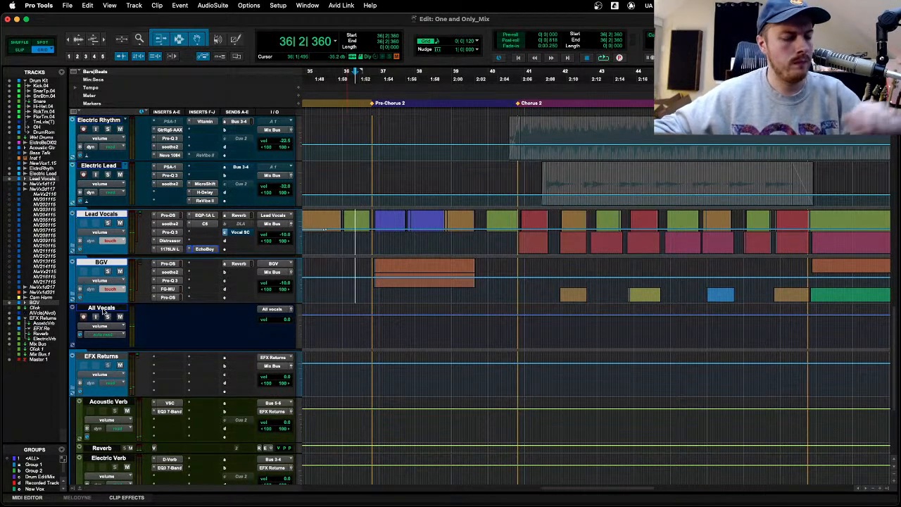
click(102, 308)
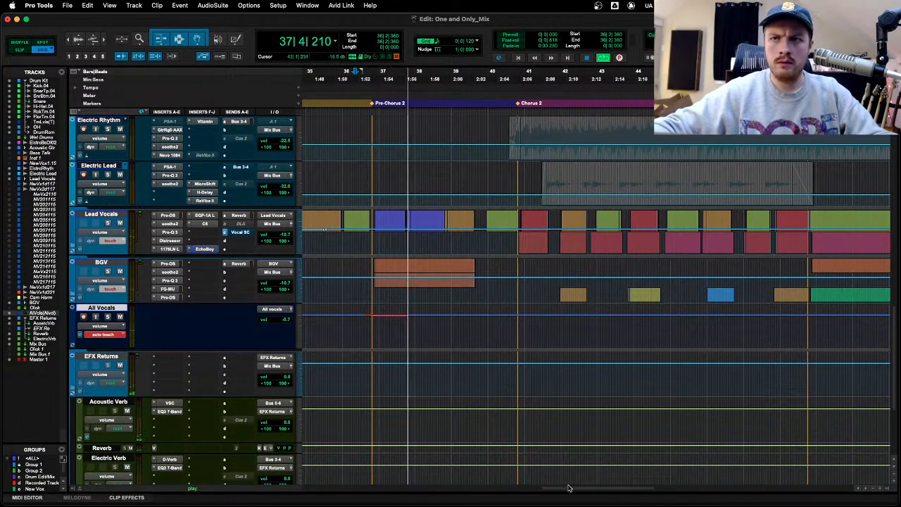
drag(567, 487, 585, 488)
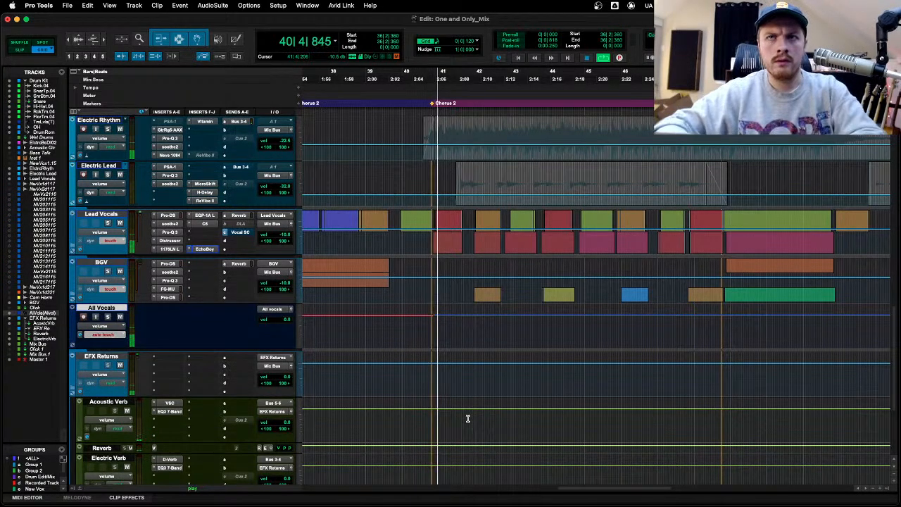
Step: Ride the All Vocals VCA volume up to about +0.5 dB in touch mode from bar 40 beat 3 through Chorus 2
key(super+bracketleft)
key(super+bracketright)
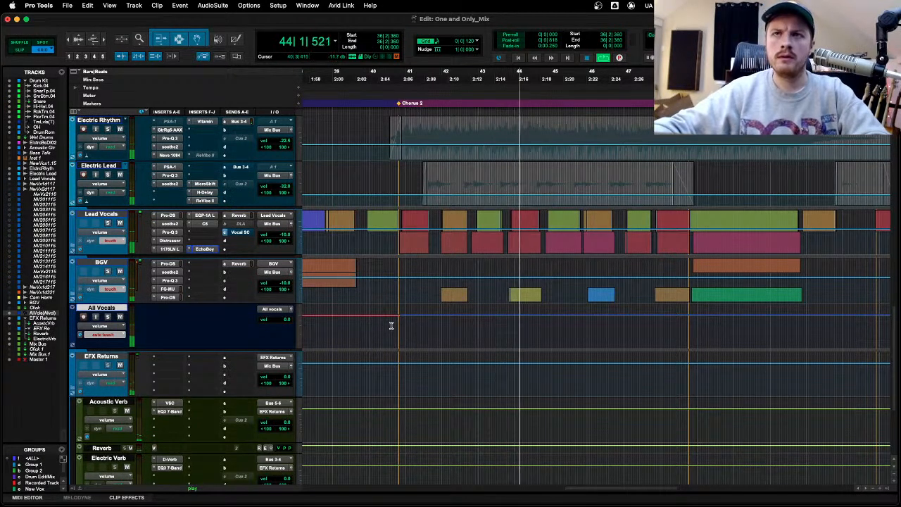
click(389, 324)
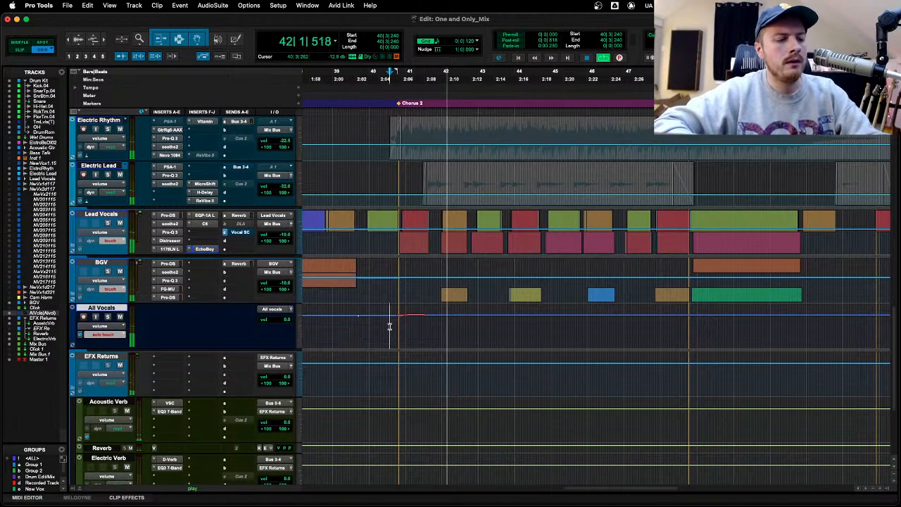
click(389, 326)
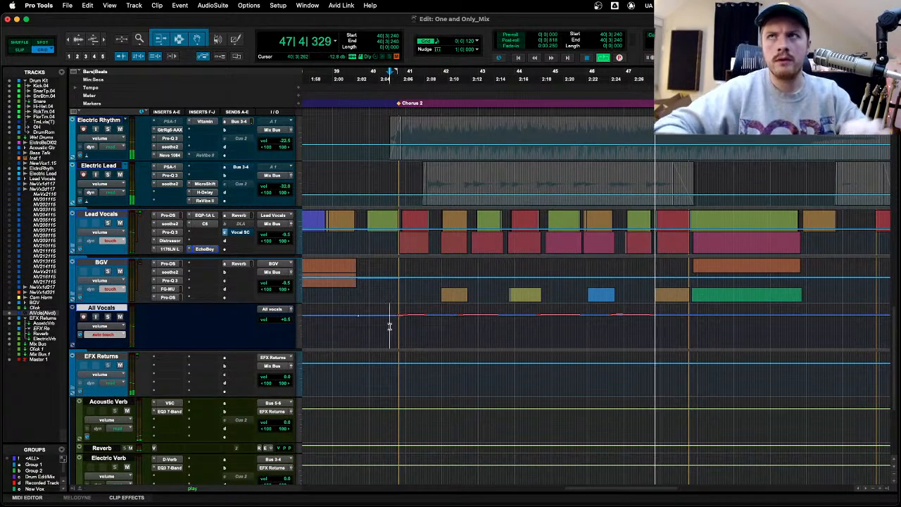
scroll(443, 314, down, 3)
scroll(468, 299, up, 6)
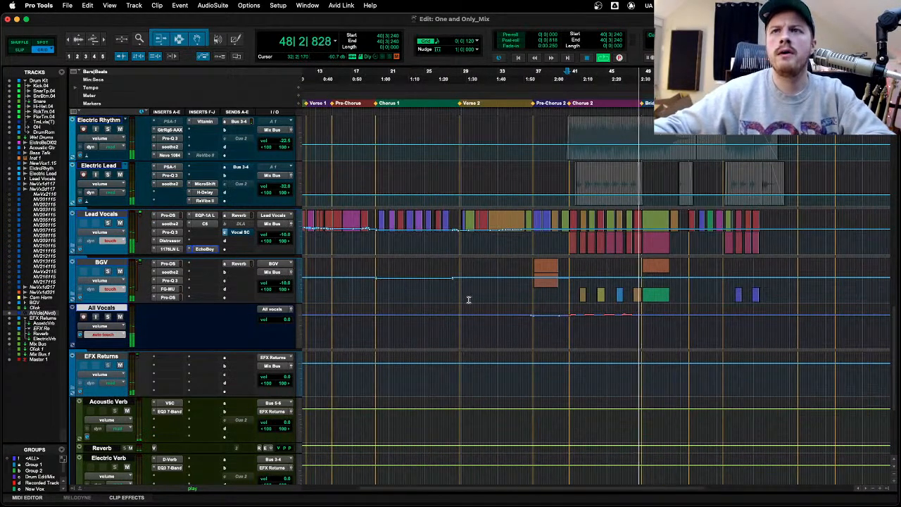
Step: Ride the All Vocals VCA volume up to about +1.5 dB in touch mode through the Bridge and play on from just before Chorus 3
scroll(469, 299, right, 1)
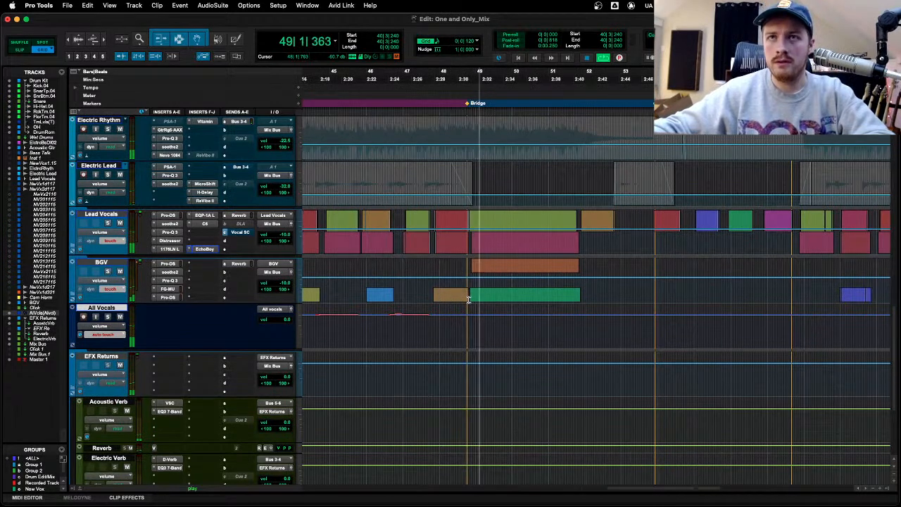
click(457, 328)
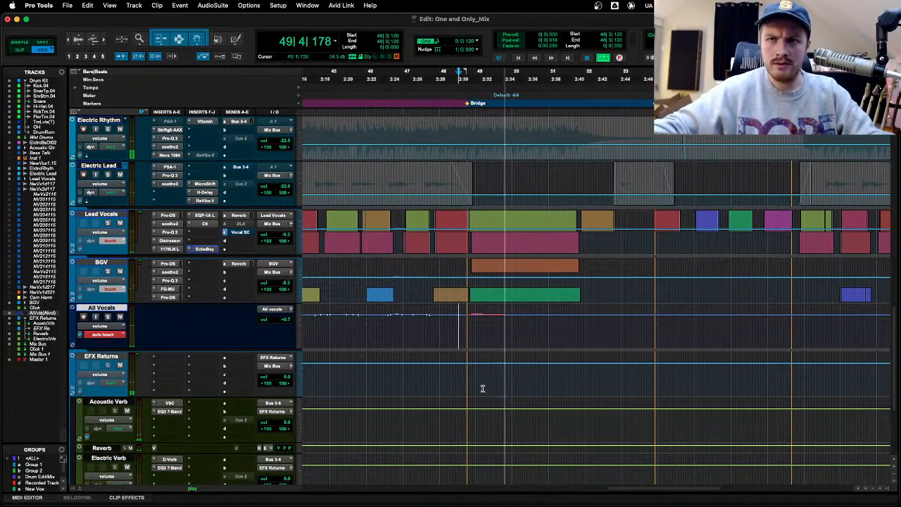
drag(646, 491, 688, 486)
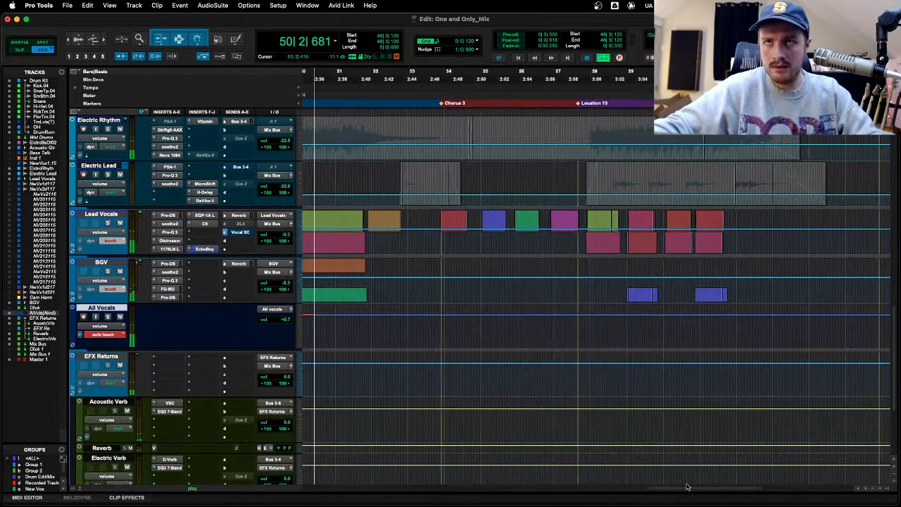
scroll(689, 486, down, 1)
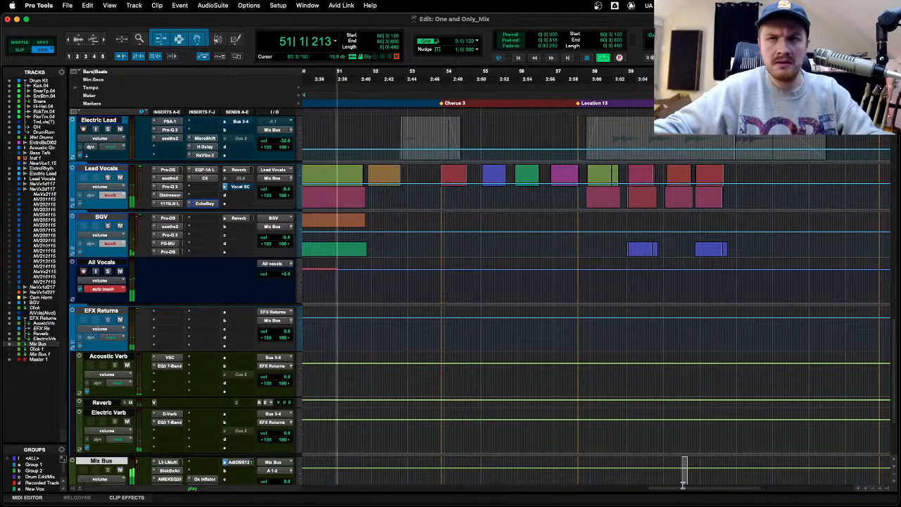
drag(682, 484, 656, 491)
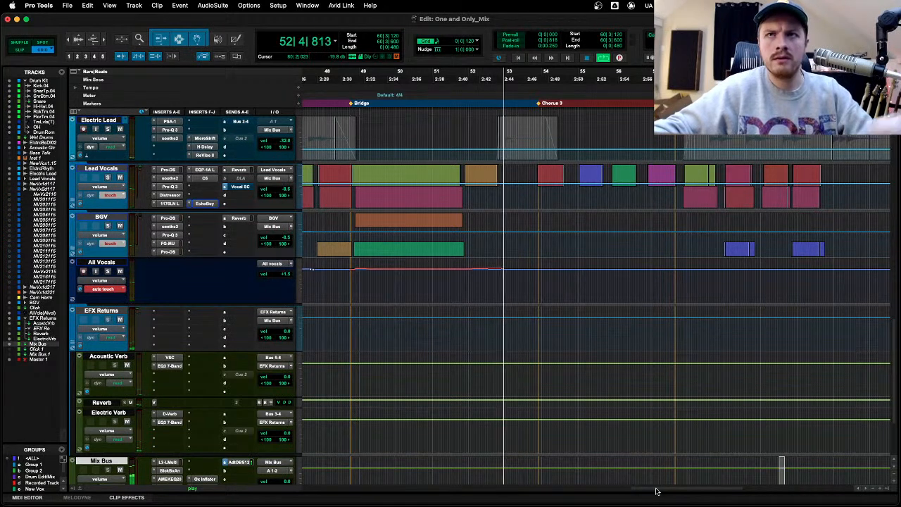
scroll(613, 396, right, 3)
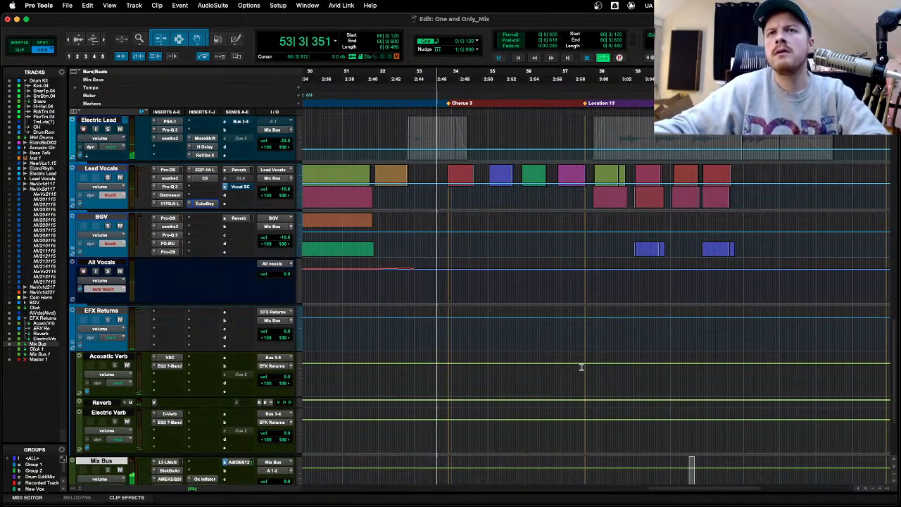
scroll(501, 344, right, 1)
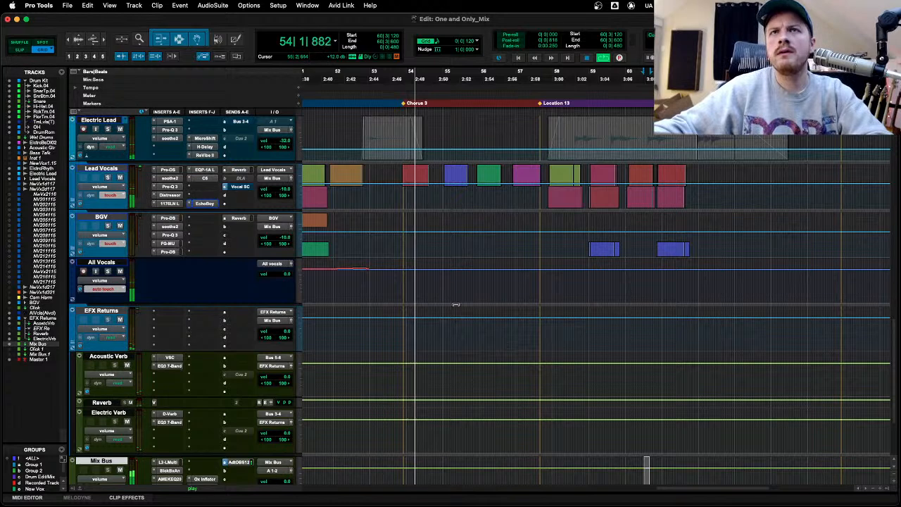
click(397, 284)
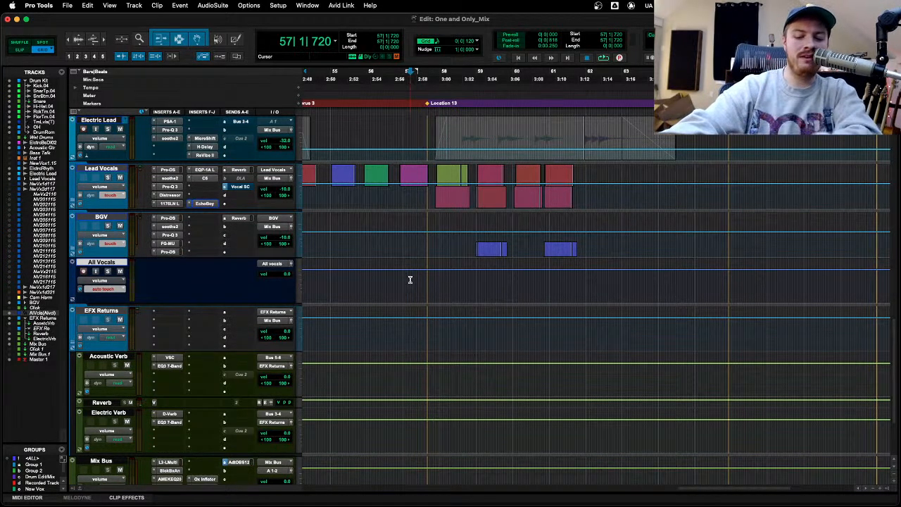
Step: Open the Mix window, collapse the Drum Kit folder and expand the Acoustic Gtr folder
key(super+equal)
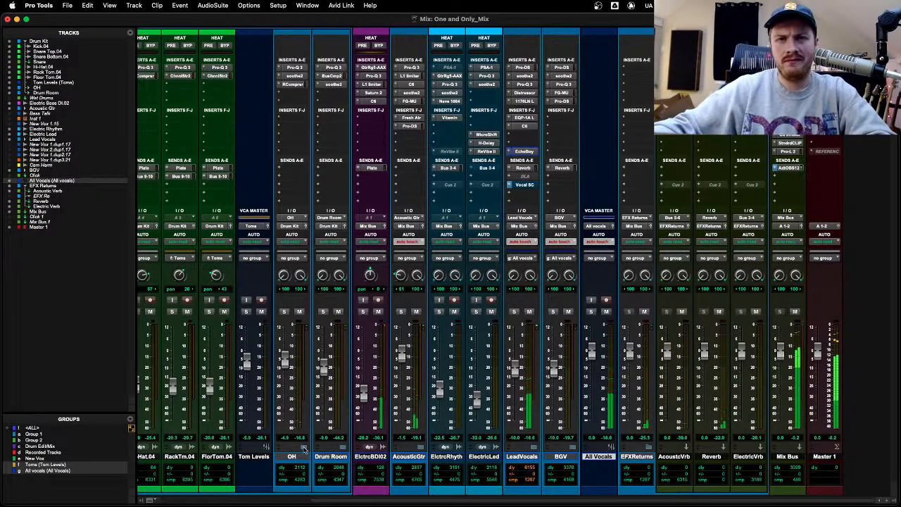
scroll(210, 451, left, 5)
click(168, 450)
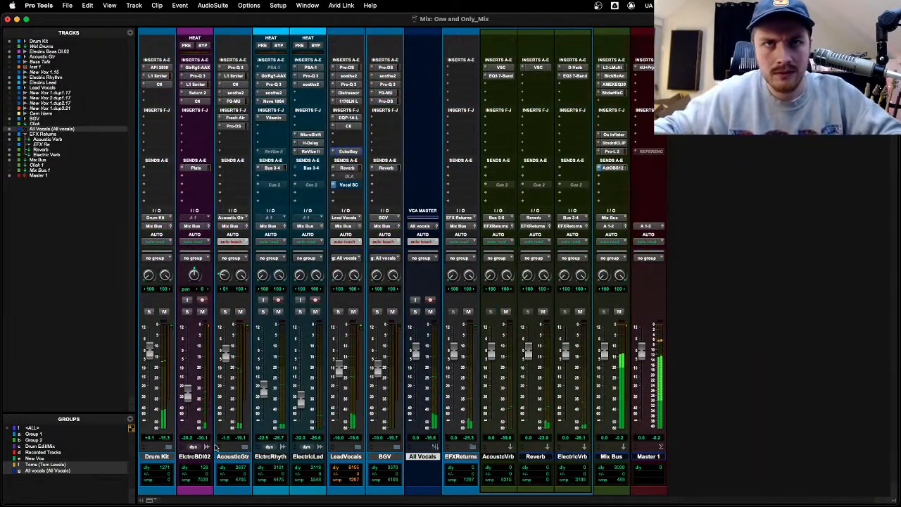
click(245, 448)
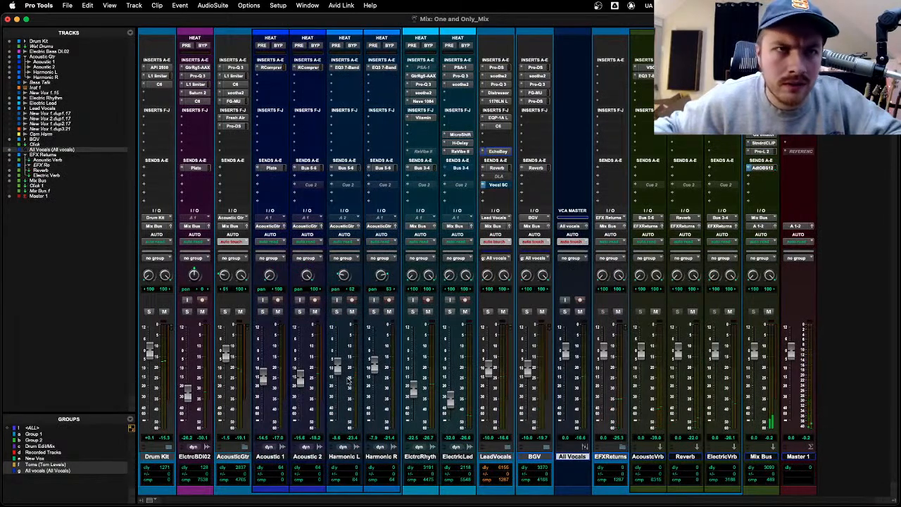
Step: Group the Harmonic L and Harmonic R tracks under the name Harmonics
click(345, 458)
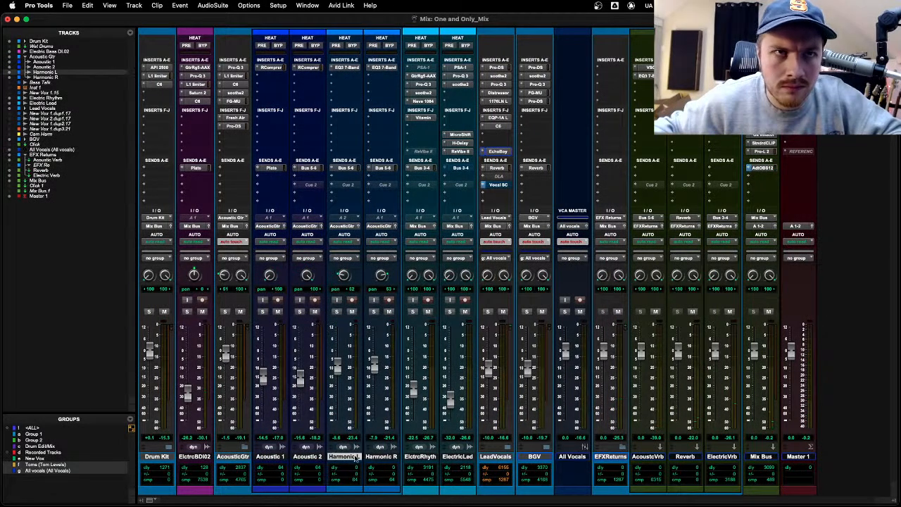
key(super+g)
text(Harmonic)
key(Return)
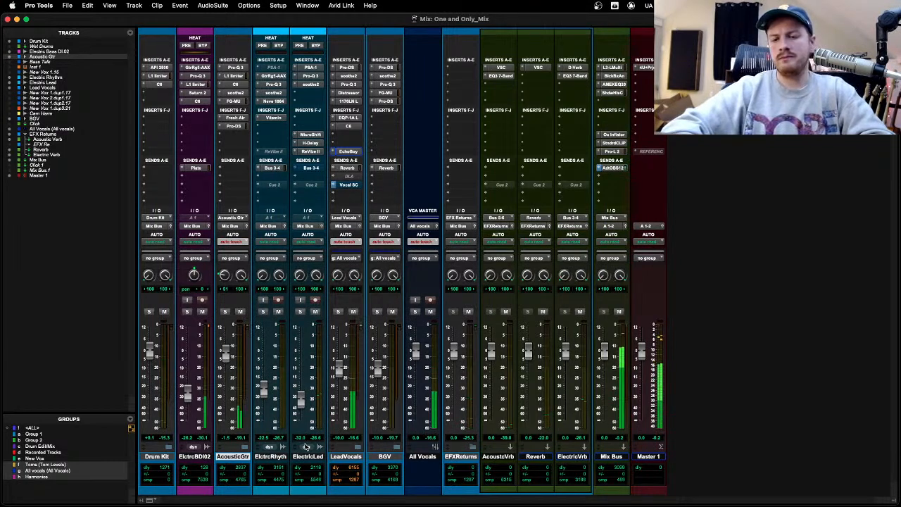
Step: Return to the Edit window and audition the transition from bar 57 into the Location 13 section
key(super+equal)
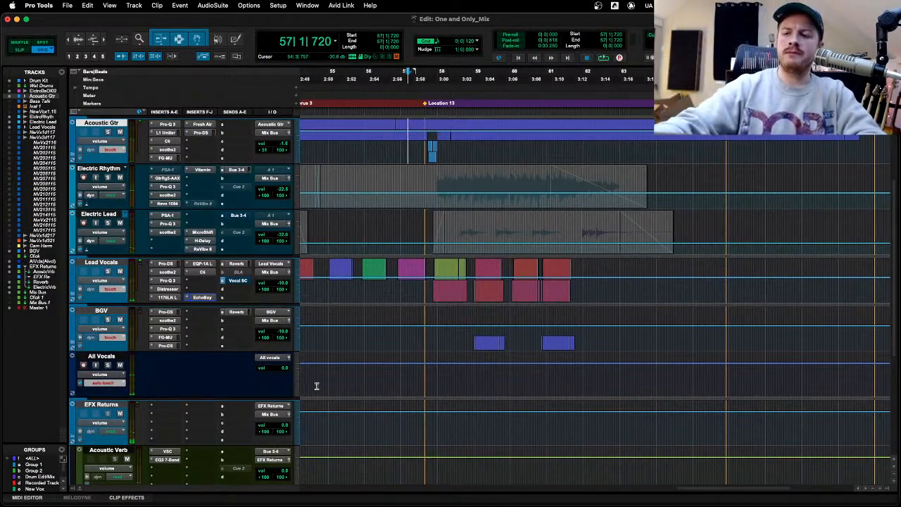
key(space)
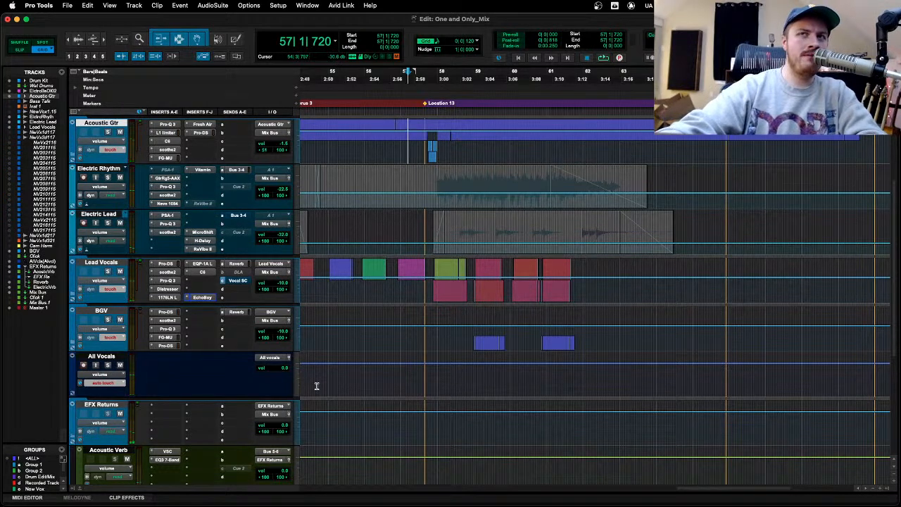
key(space)
scroll(346, 359, up, 3)
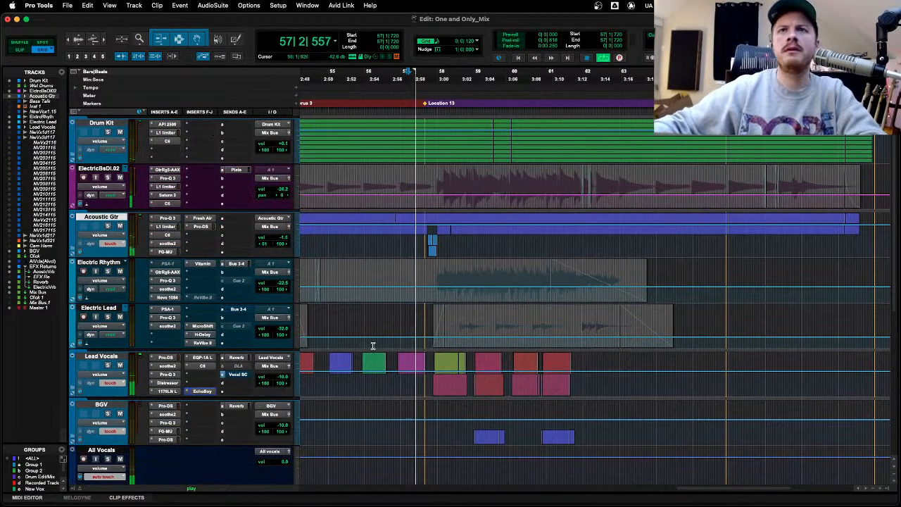
scroll(396, 263, up, 5)
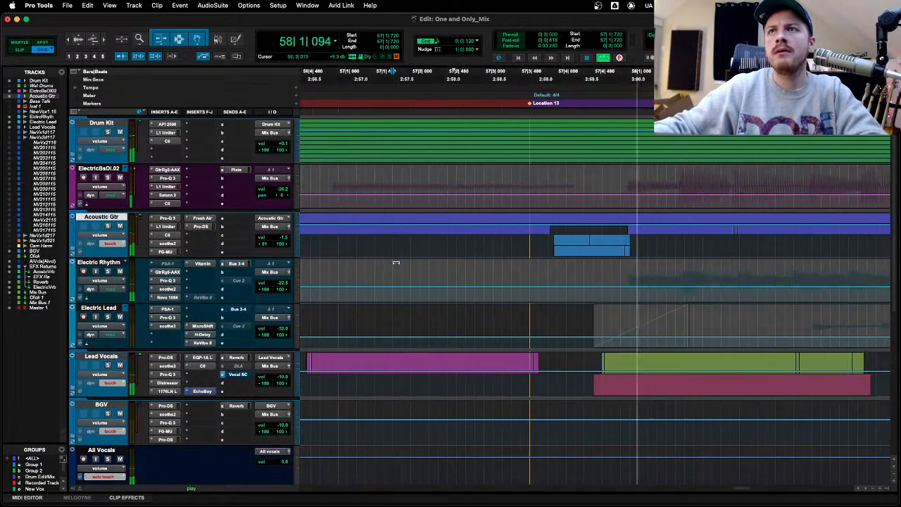
Step: Expand the Drum Kit folder and audition the Hi-Hat entrance from bar 57 beat 3
click(71, 155)
scroll(479, 181, down, 3)
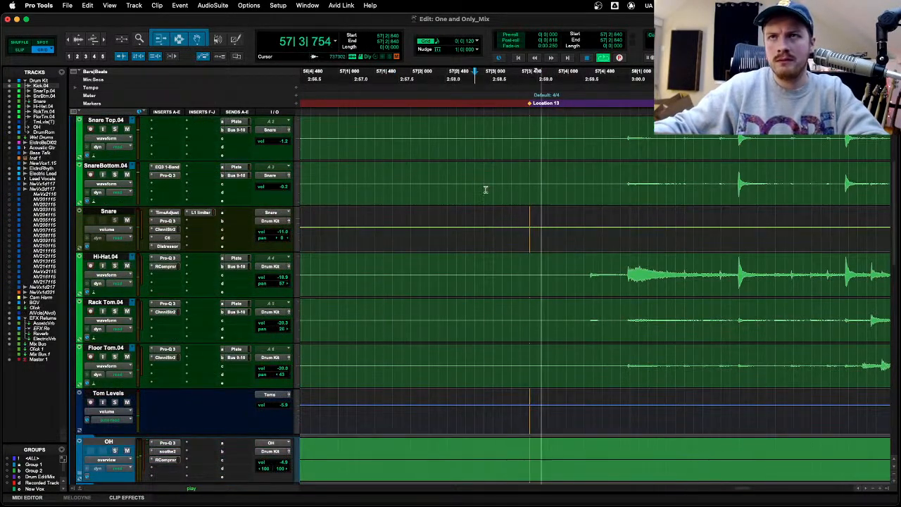
click(578, 269)
key(super+bracketright)
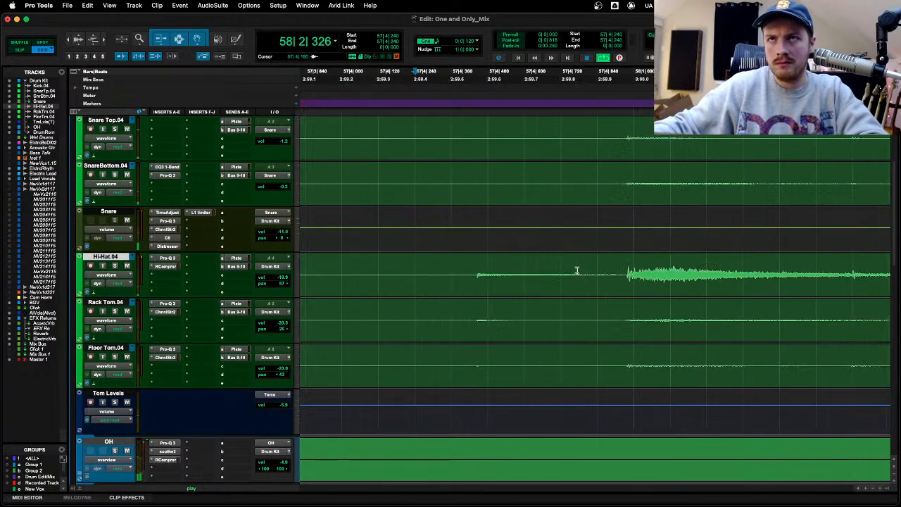
click(398, 273)
key(space)
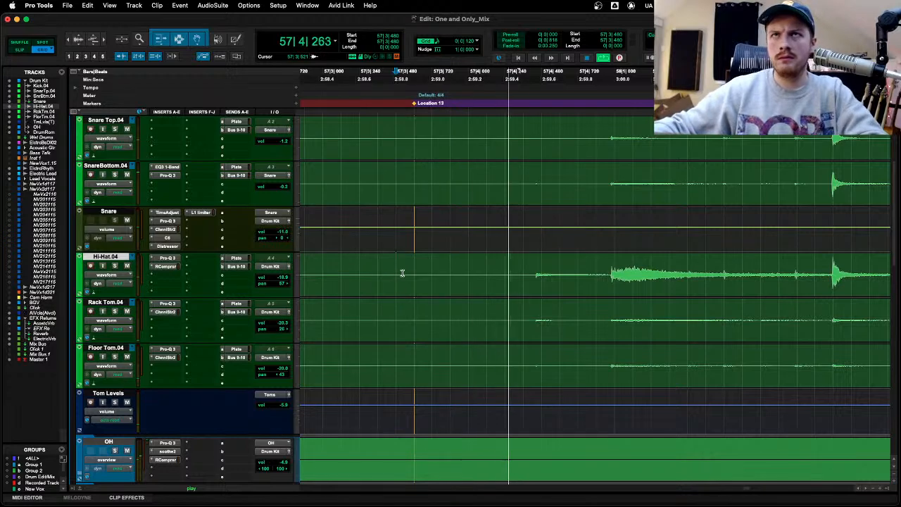
Step: Set the grid value to 0|0|240 and replay the drum entrance from bar 57 beat 3
click(478, 43)
click(488, 36)
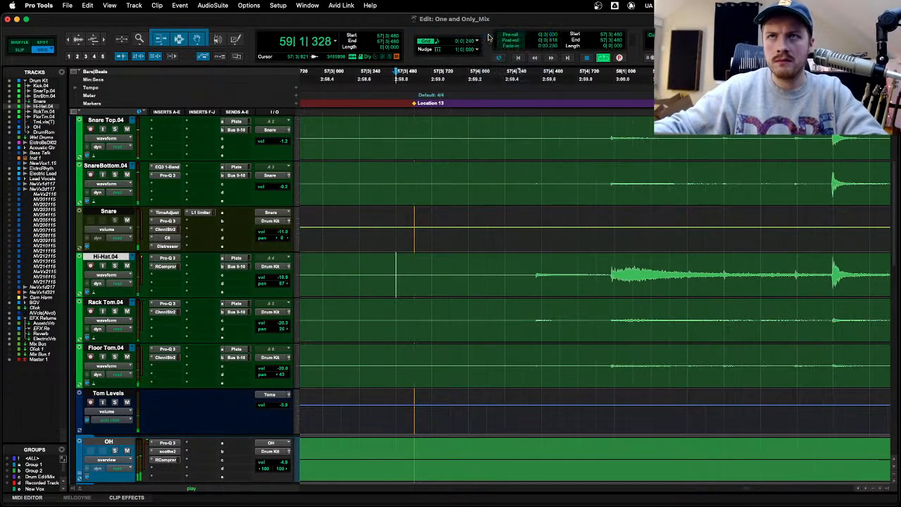
key(space)
key(space)
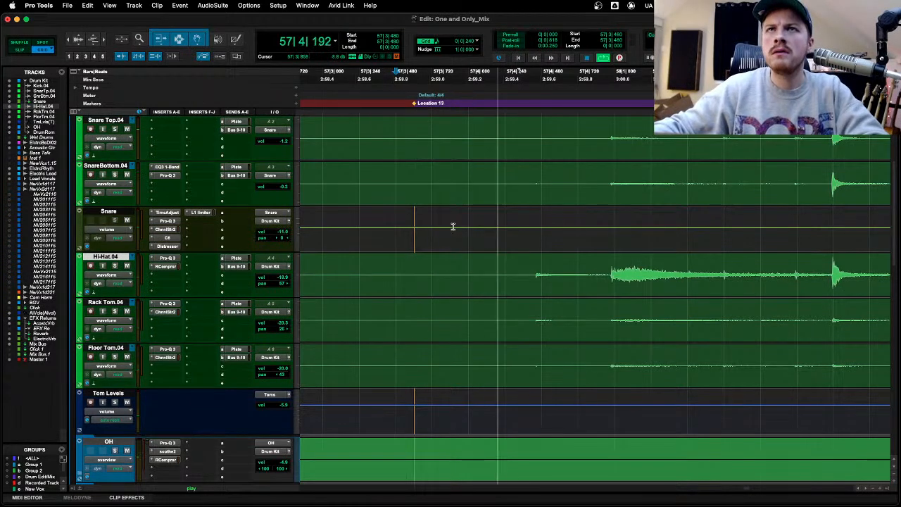
key(space)
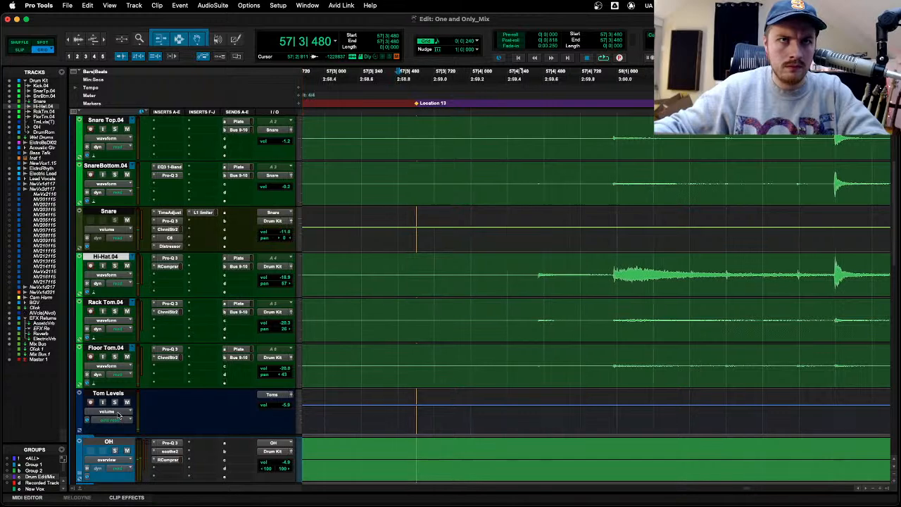
Step: Expand the OH and Drum Room folders and replay the drum entrance from 57|3|480
scroll(93, 398, down, 2)
click(80, 350)
scroll(82, 391, down, 3)
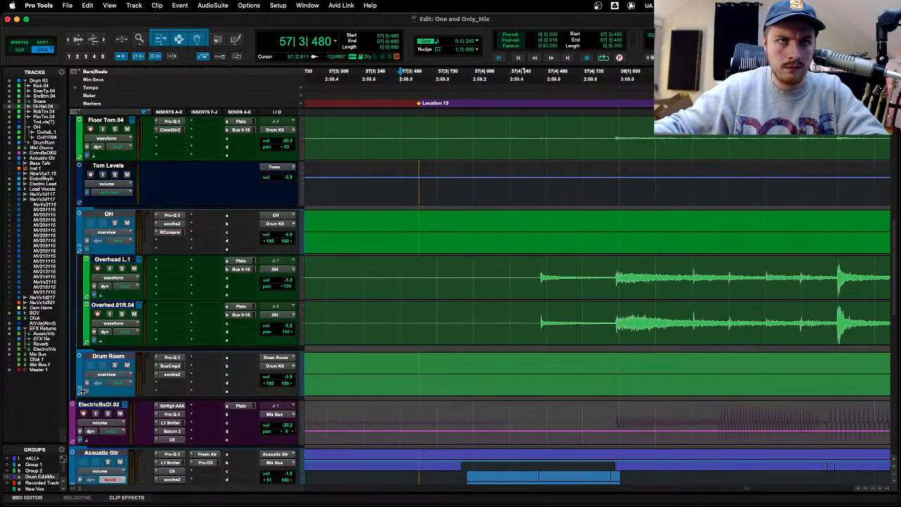
click(79, 390)
key(space)
scroll(359, 378, up, 5)
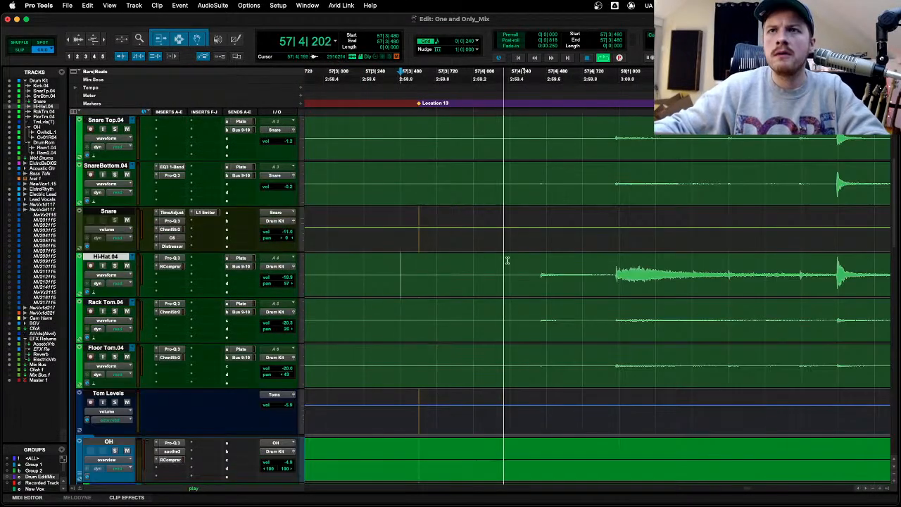
Step: Separate the grouped drum clips at 57|4|240 and 57|4|935, and select the short hi-hat pickup section between the cuts
key(b)
click(602, 269)
key(b)
click(545, 287)
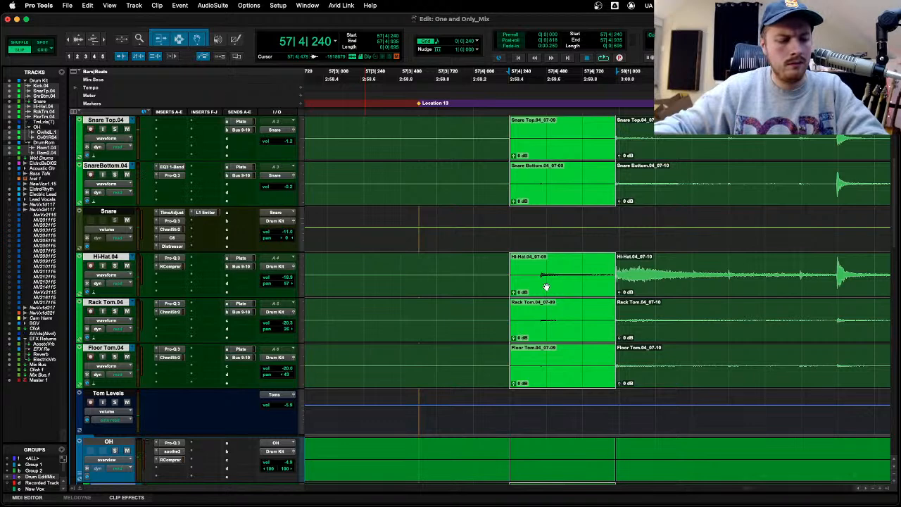
Step: Try to nudge the selected drum pickup clips later using the 1 bar nudge value
key(shift+KP_Add)
key(shift+KP_Add)
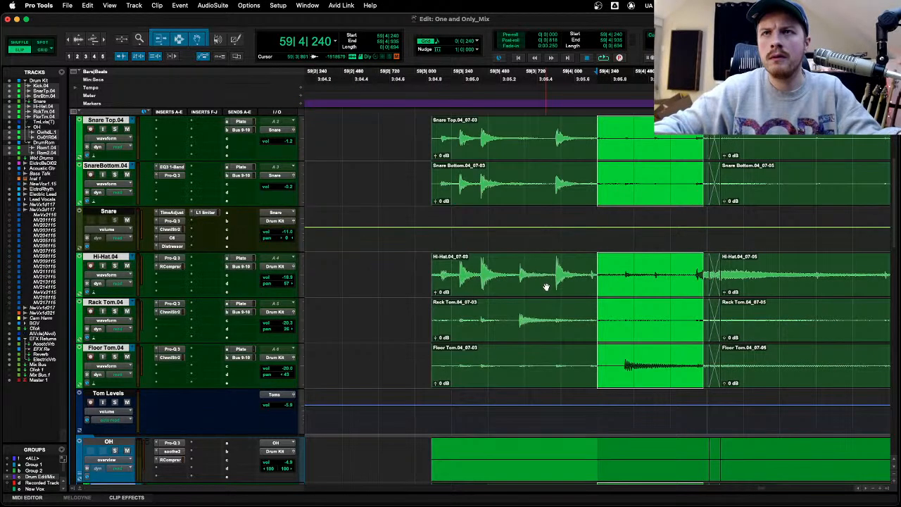
key(shift+KP_Subtract)
key(shift+KP_Subtract)
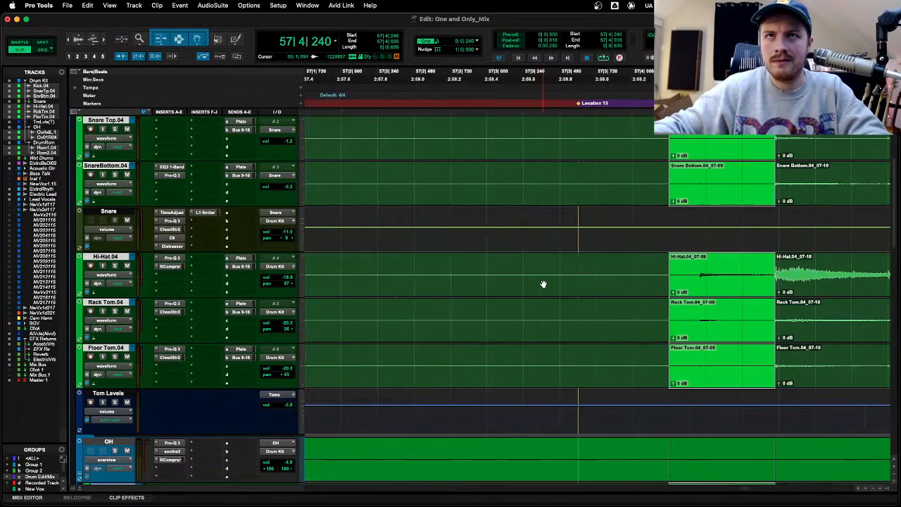
Step: Switch the nudge value to Min:Secs at 0:00.010 and nudge the drum pickup clips later to start at 57|4|276
click(474, 51)
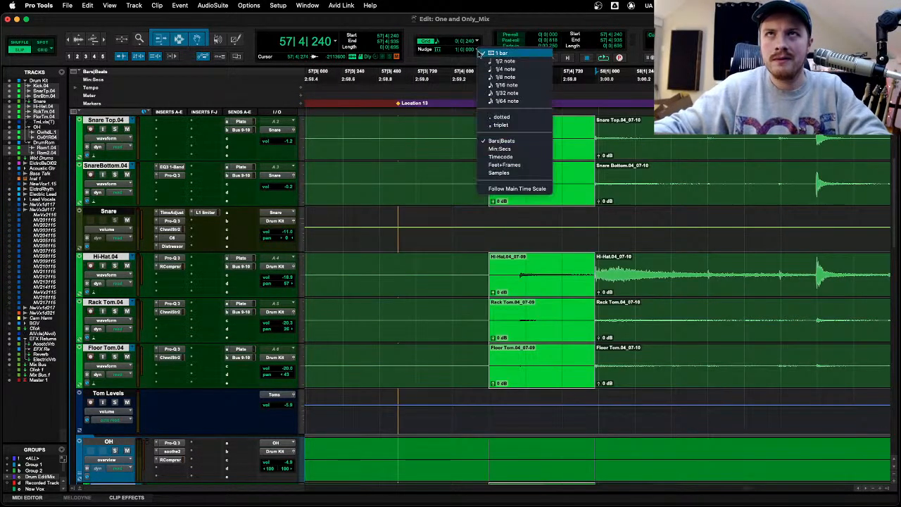
click(499, 149)
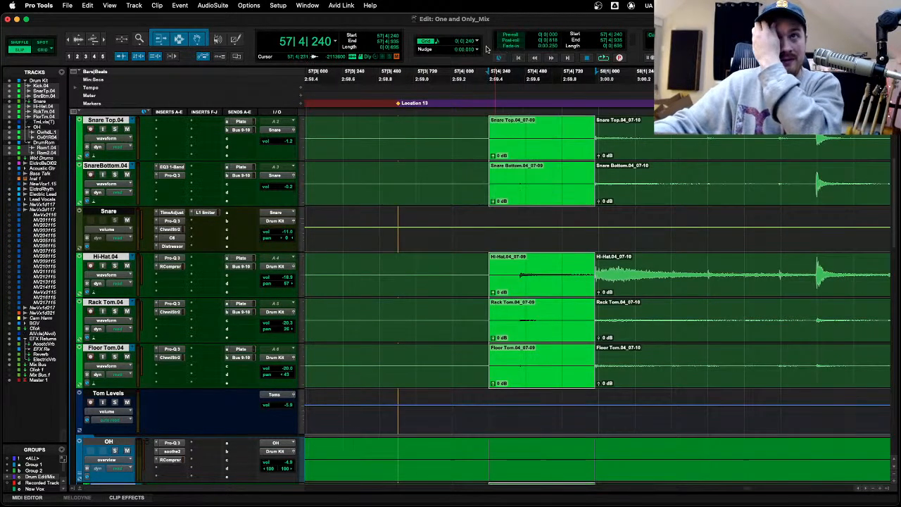
key(KP_Add)
key(KP_Add)
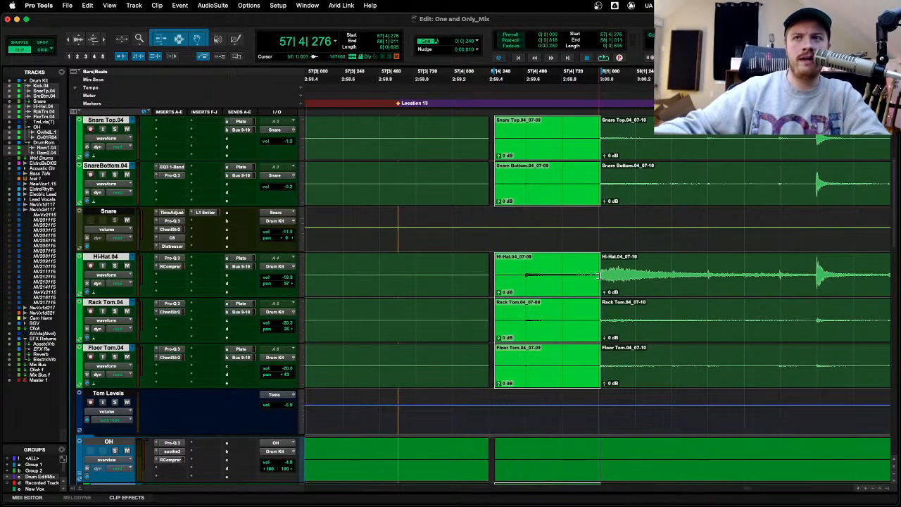
Step: Crossfade both edges of the nudged drum pickup clips with the neighbouring clips across the grouped drum tracks
drag(603, 277, 638, 291)
key(super+bracketright)
key(super+bracketright)
key(super+bracketright)
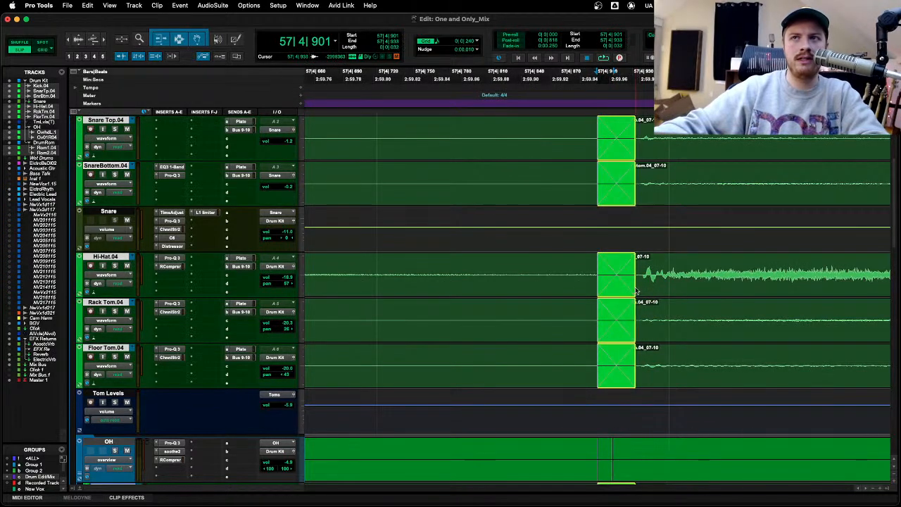
key(super+bracketleft)
key(super+bracketleft)
key(super+bracketleft)
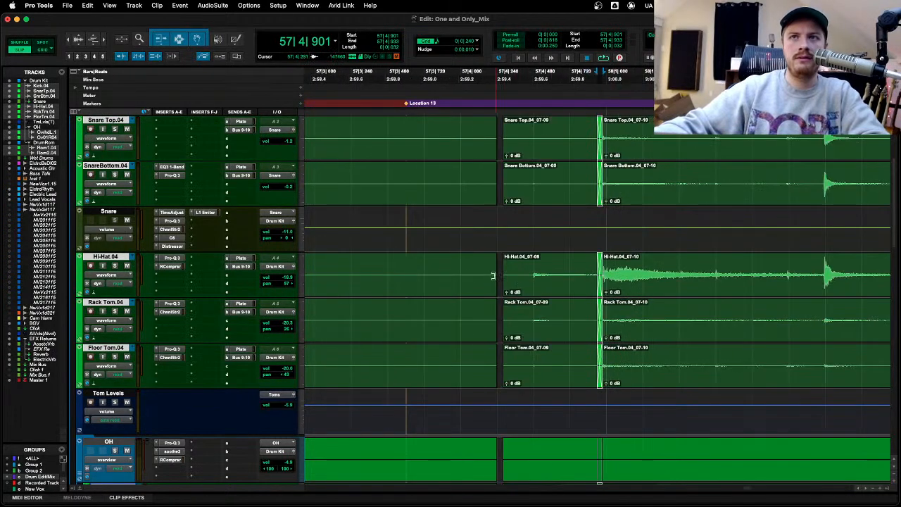
drag(494, 276, 523, 280)
Step: Audition the edited drum pickup into bar 58 from 57|3|487 while checking the drum tracks
click(408, 263)
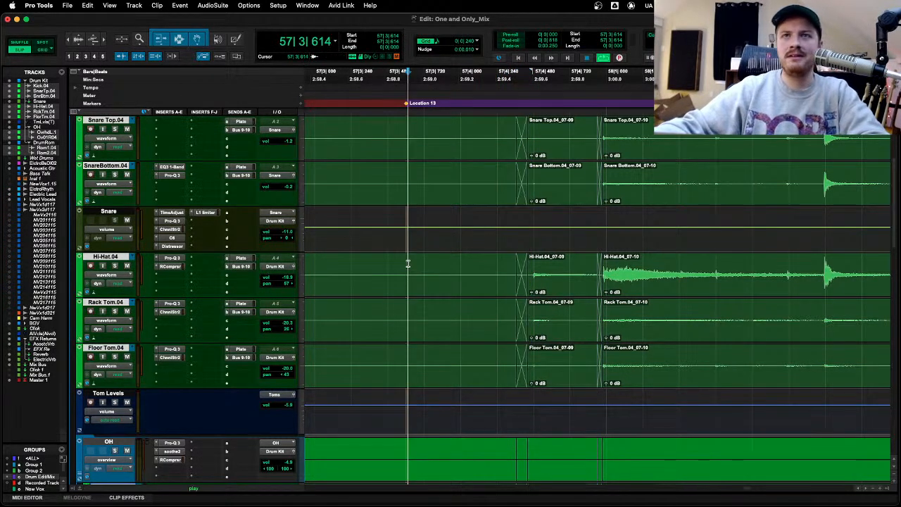
key(space)
click(388, 261)
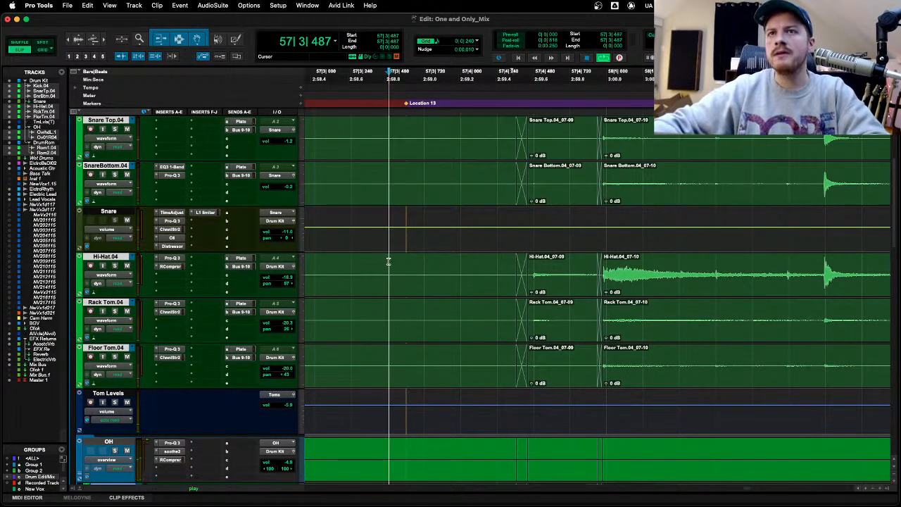
scroll(388, 262, down, 5)
scroll(317, 240, up, 5)
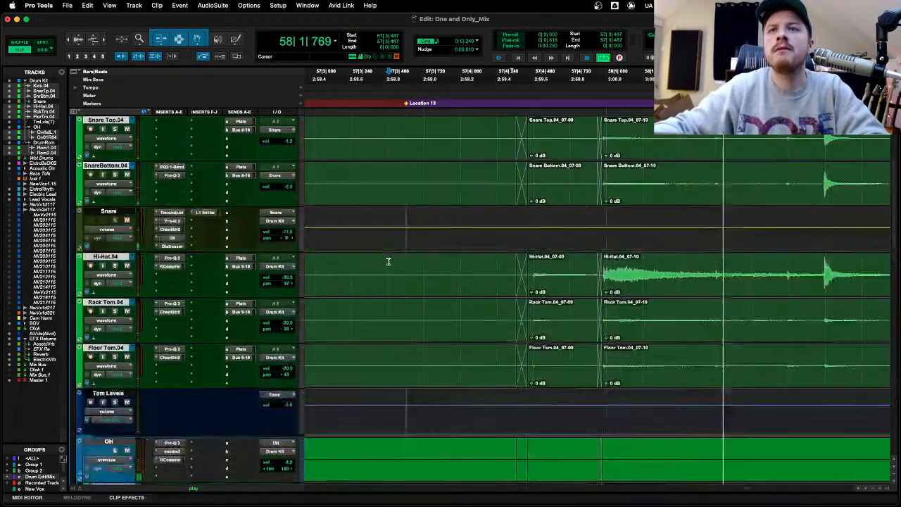
key(space)
key(space)
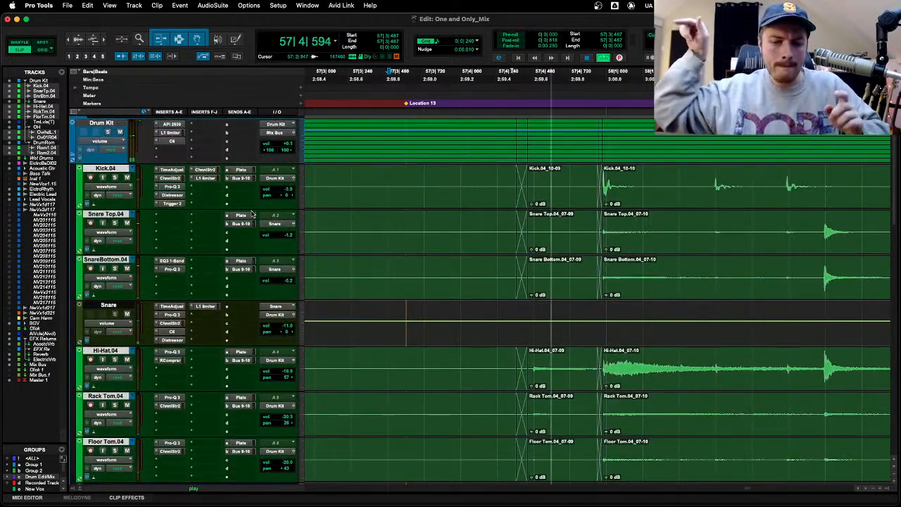
key(space)
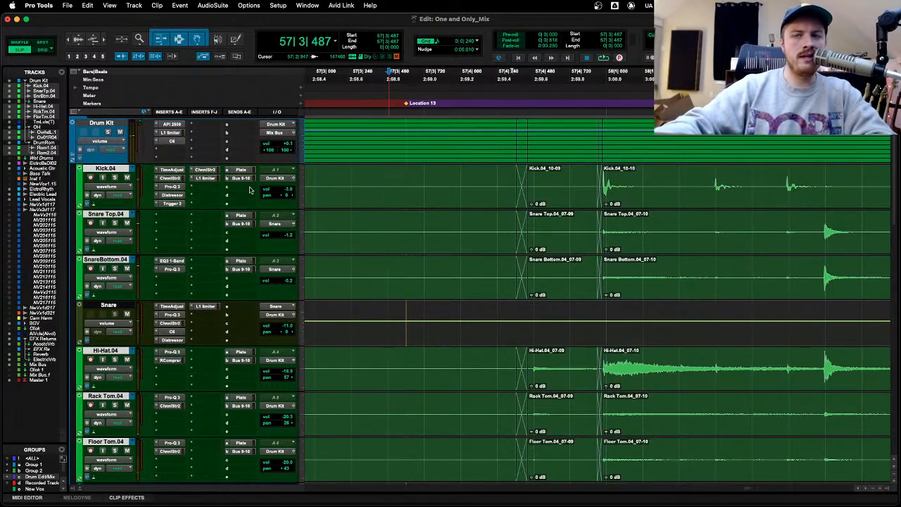
Step: Collapse the Drum Kit folder, expand Acoustic Gtr, and switch the audio tracks to waveform view
click(72, 156)
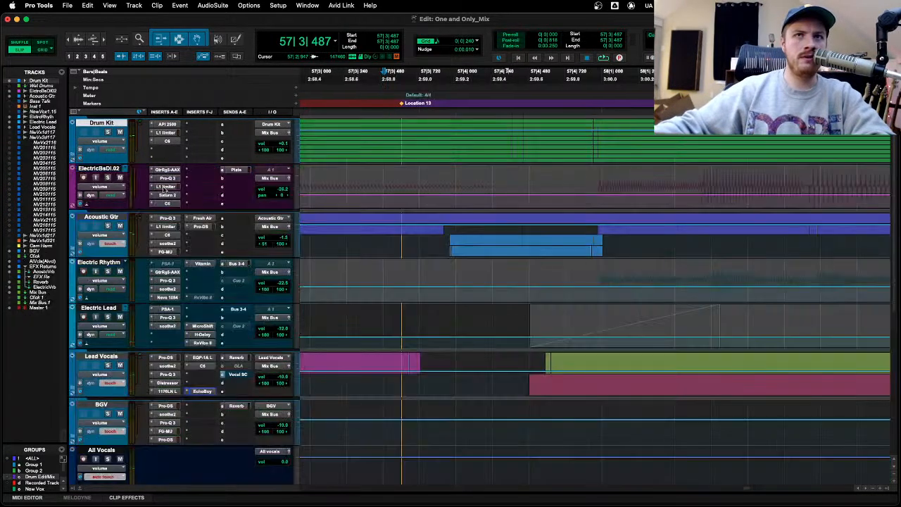
click(72, 250)
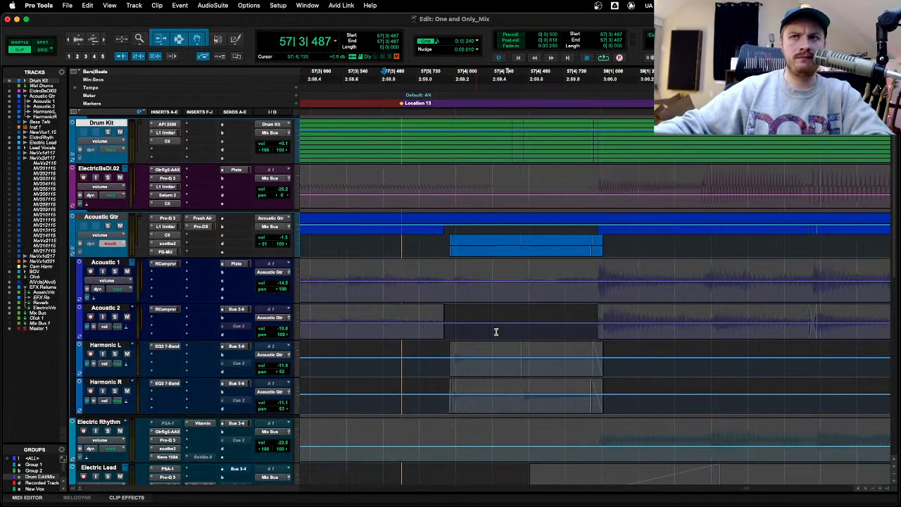
click(106, 328)
alt+click(116, 320)
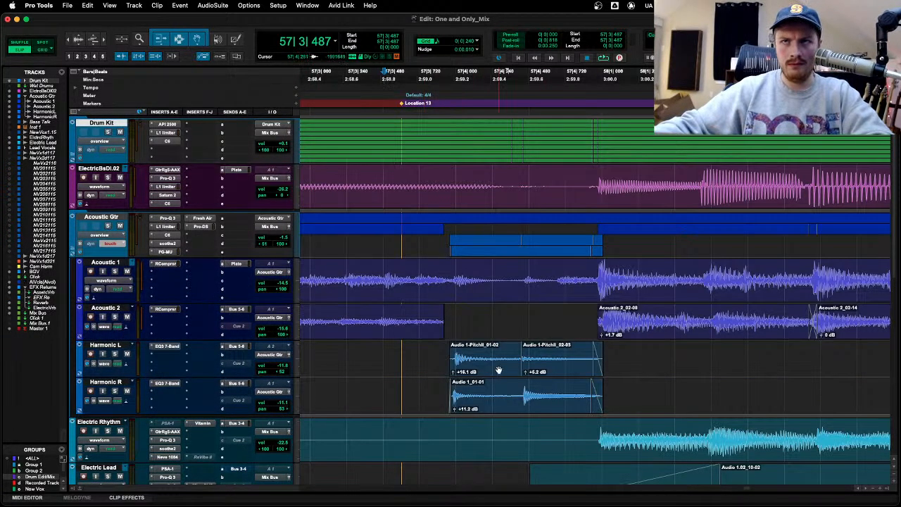
Step: Try to extend the start of the second Harmonic L clip earlier with the Harmonics group active
click(527, 402)
scroll(556, 391, up, 2)
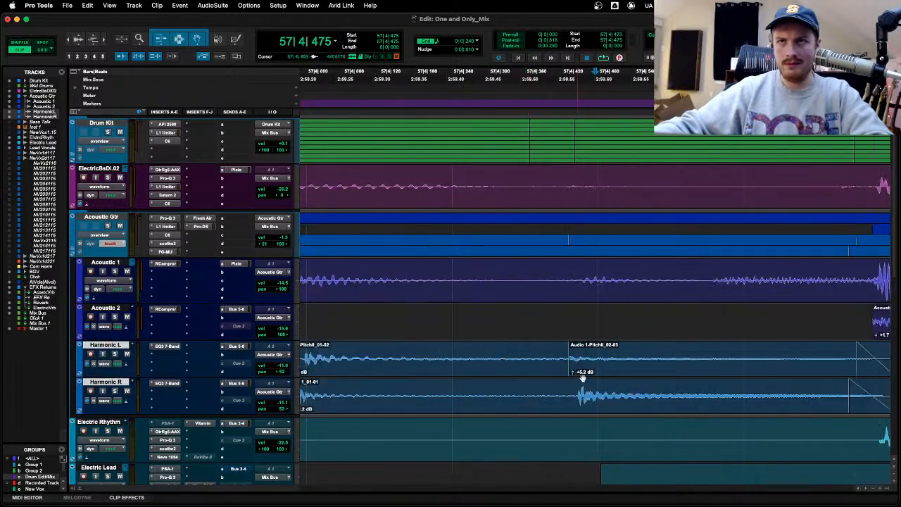
click(571, 361)
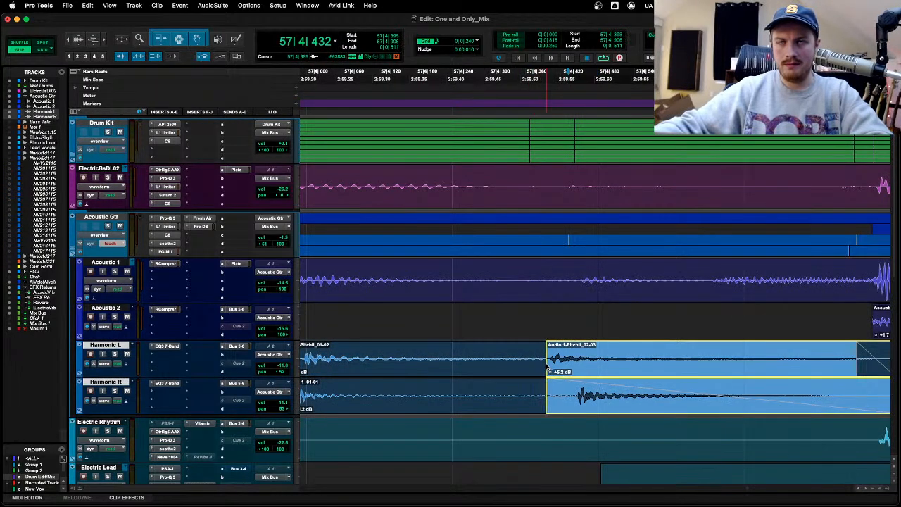
click(519, 386)
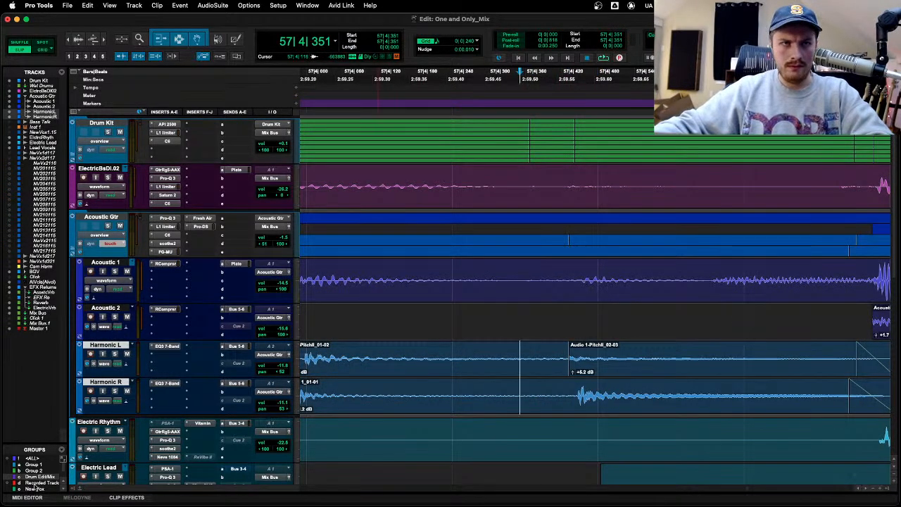
Step: With the Harmonics group disabled, split off Harmonic R's second note, shift it later and crossfade the join
drag(31, 443, 31, 383)
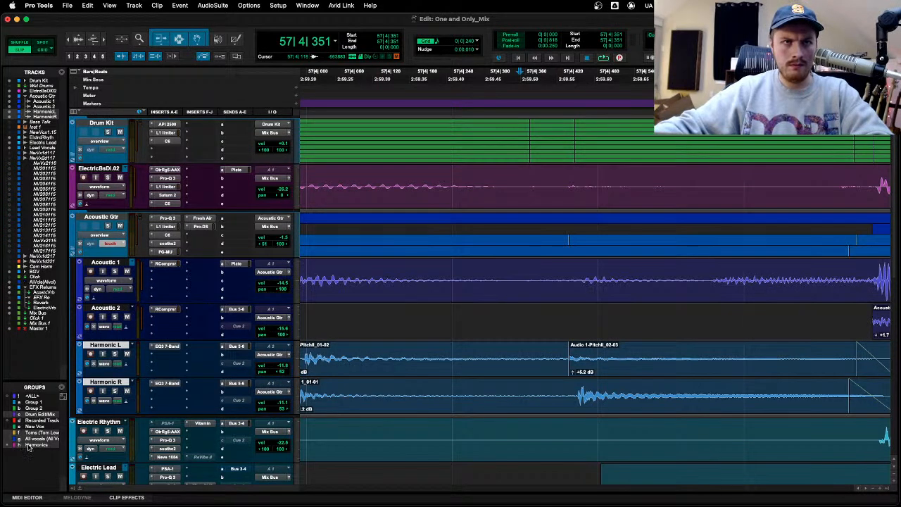
click(551, 389)
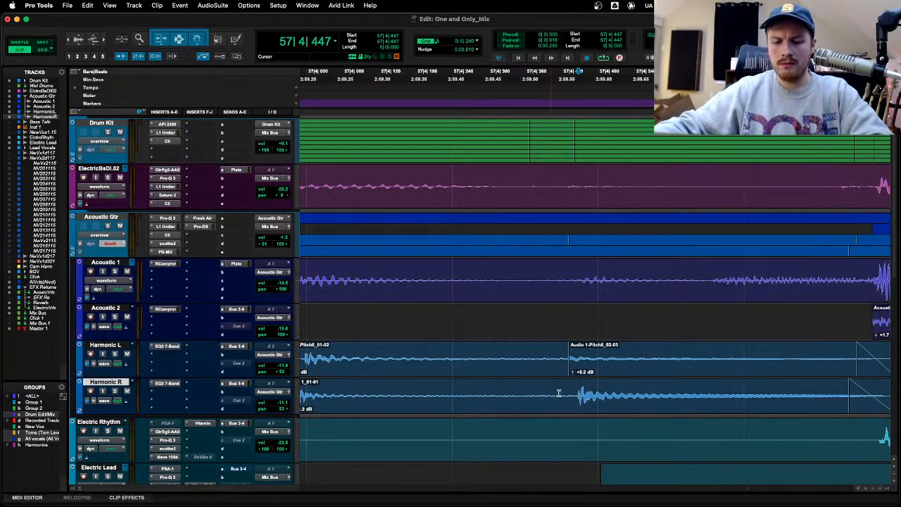
drag(602, 409, 556, 412)
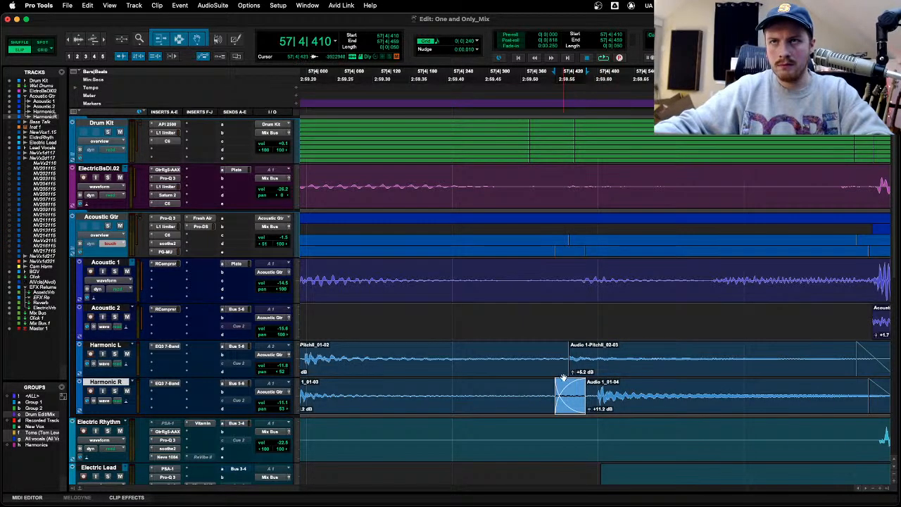
Step: Crossfade the join before Harmonic L's second note and shift that clip later to line up with Harmonic R
drag(569, 372, 564, 372)
mouse_move(568, 370)
mouse_down()
mouse_move(537, 371)
mouse_move(547, 371)
mouse_up()
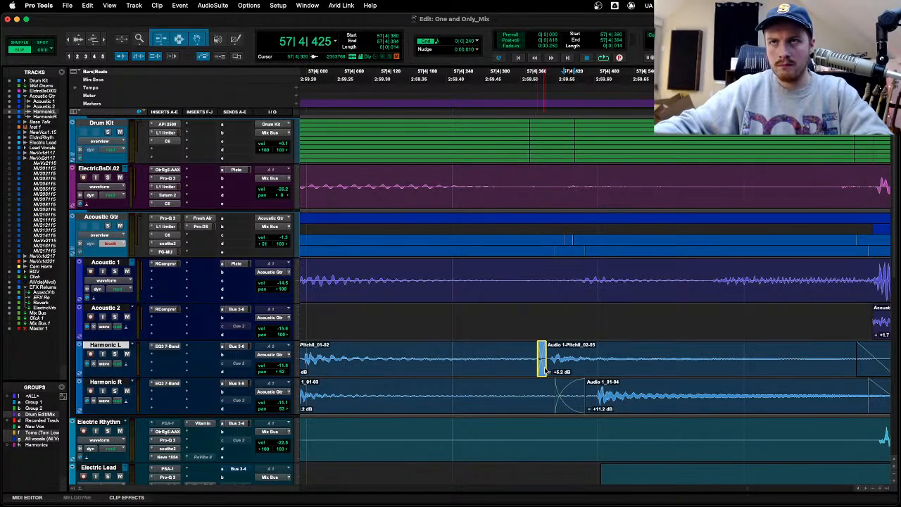
click(584, 372)
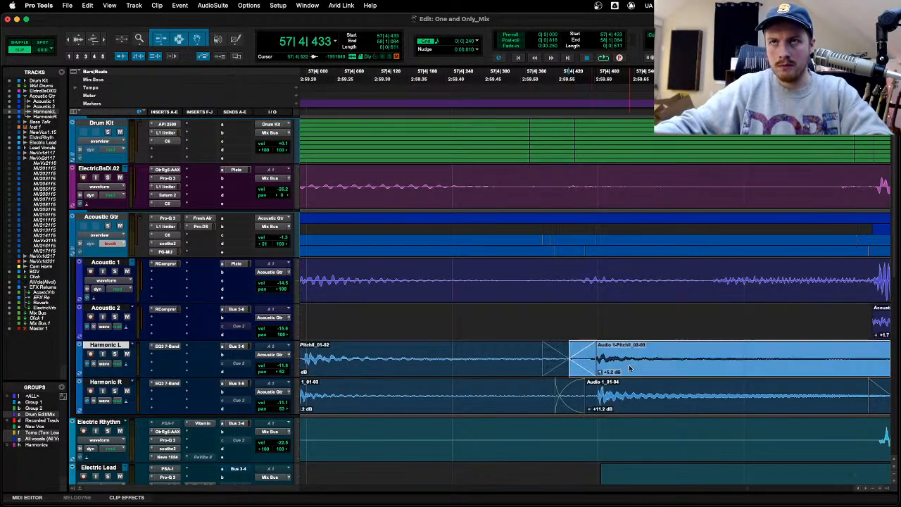
Step: Audition the realigned harmonics through the Location 13 transition, replaying from 57|3|546 and 57|3|330
key(r)
key(r)
click(495, 352)
key(space)
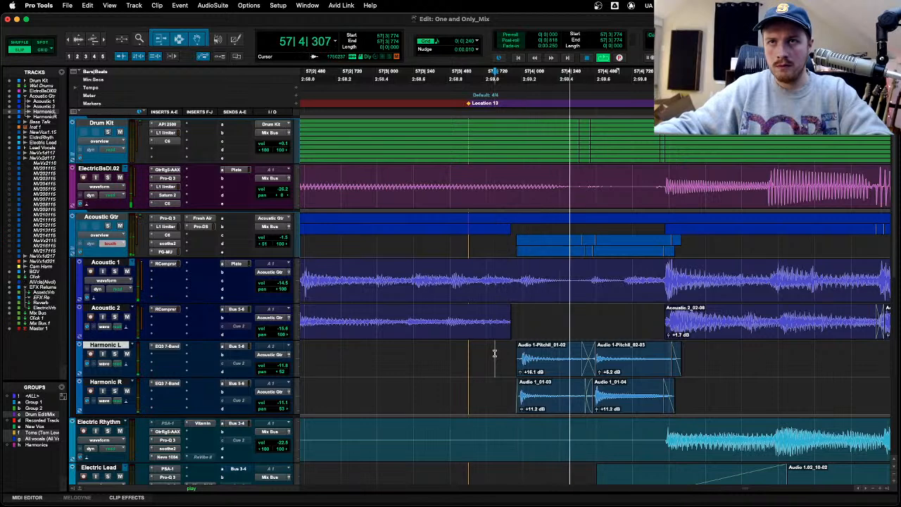
click(460, 345)
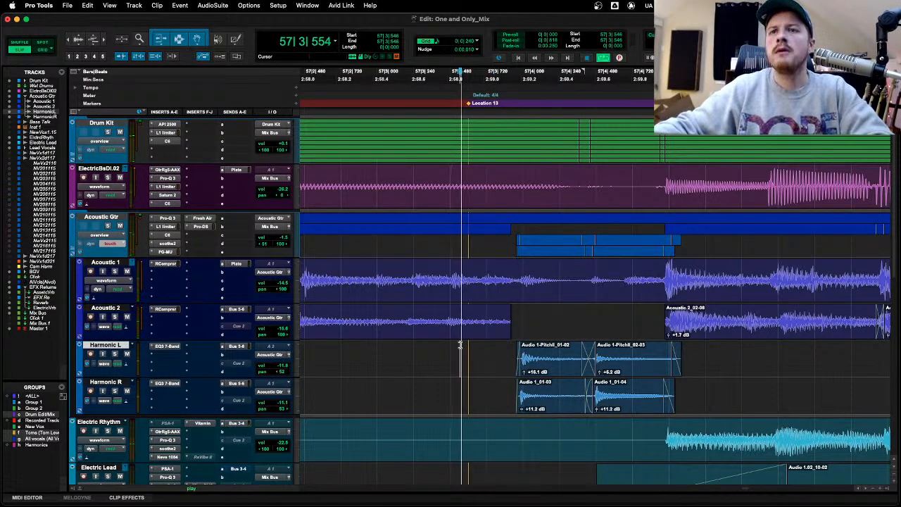
click(426, 343)
key(space)
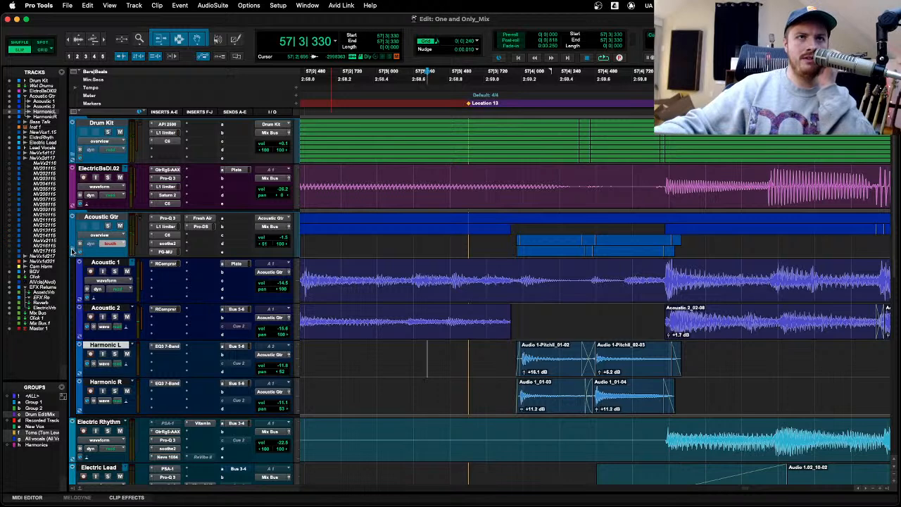
Step: Collapse the Acoustic Gtr folder and review the expanded drum tracks from 57|3|184, closing the Drum Kit folder again
click(72, 217)
click(72, 122)
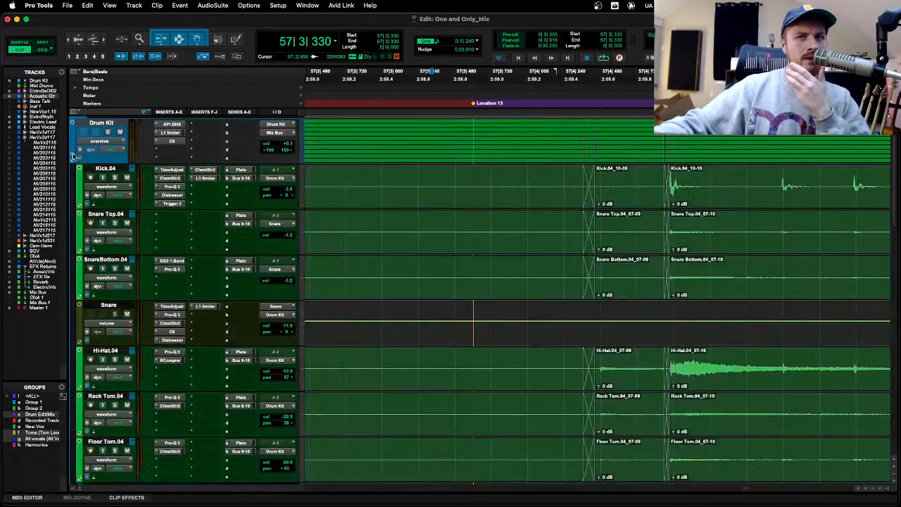
click(409, 181)
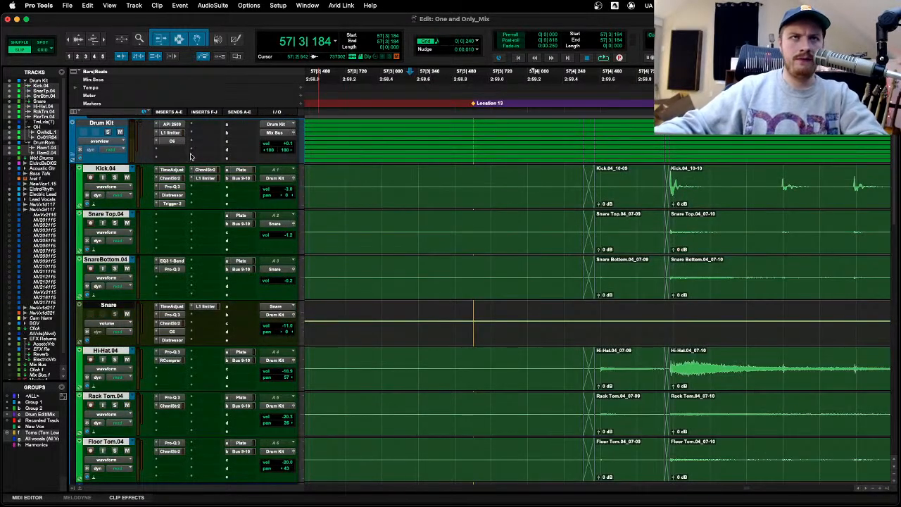
click(72, 123)
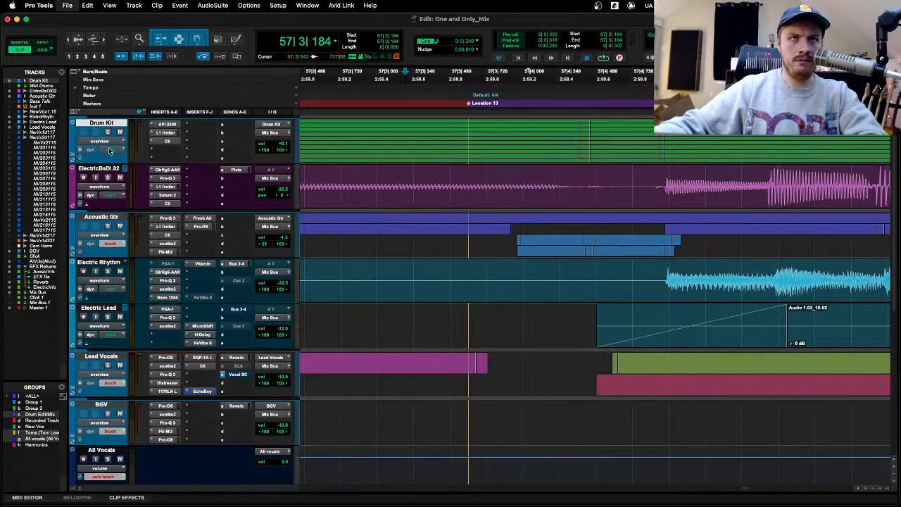
Step: Set the Drum Kit folder's automation mode to touch and play the transition from 57|3|184
click(111, 150)
click(117, 159)
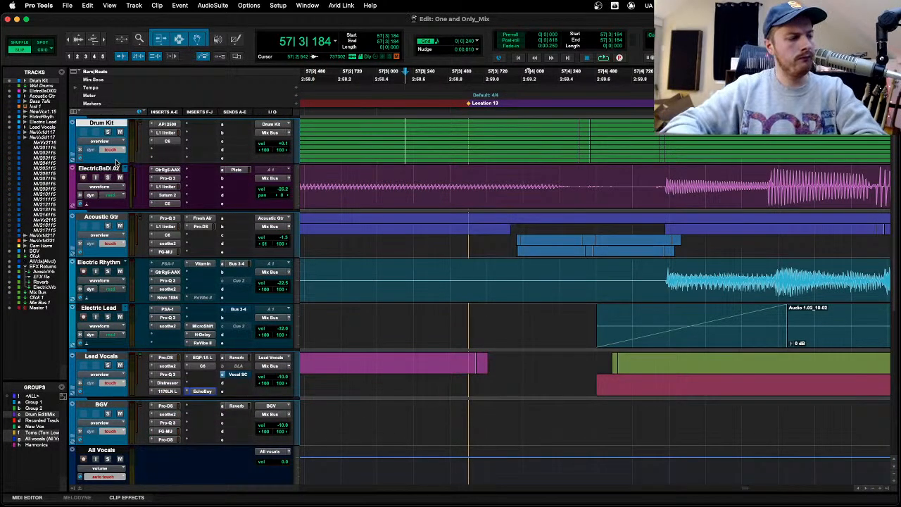
scroll(117, 162, down, 5)
scroll(117, 162, up, 5)
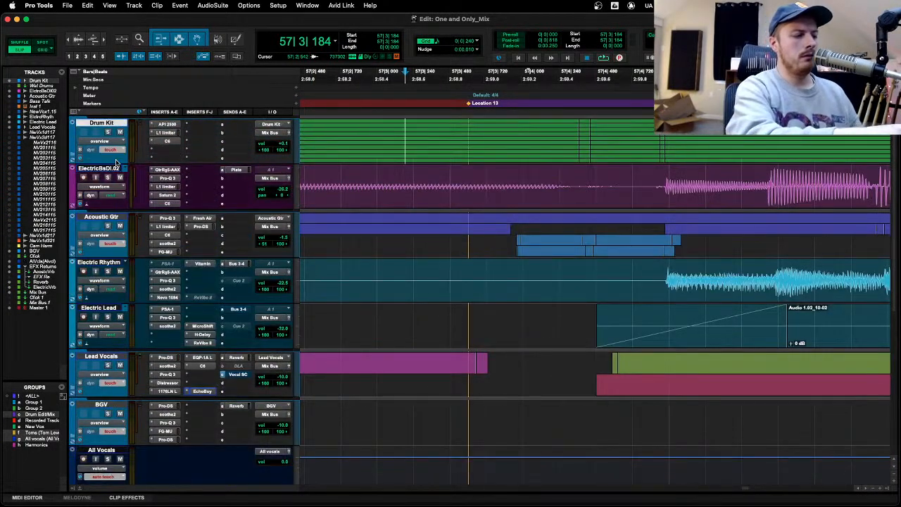
key(space)
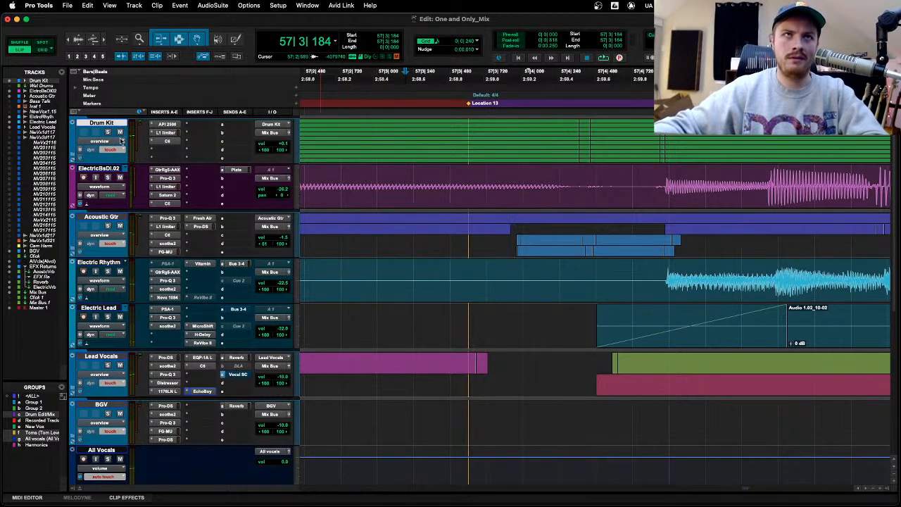
Step: Show the Drum Kit folder's volume automation and audition the Location 13 transition, replaying from 57|3|184, 57|3|543 and 57|3|357
click(110, 142)
click(107, 152)
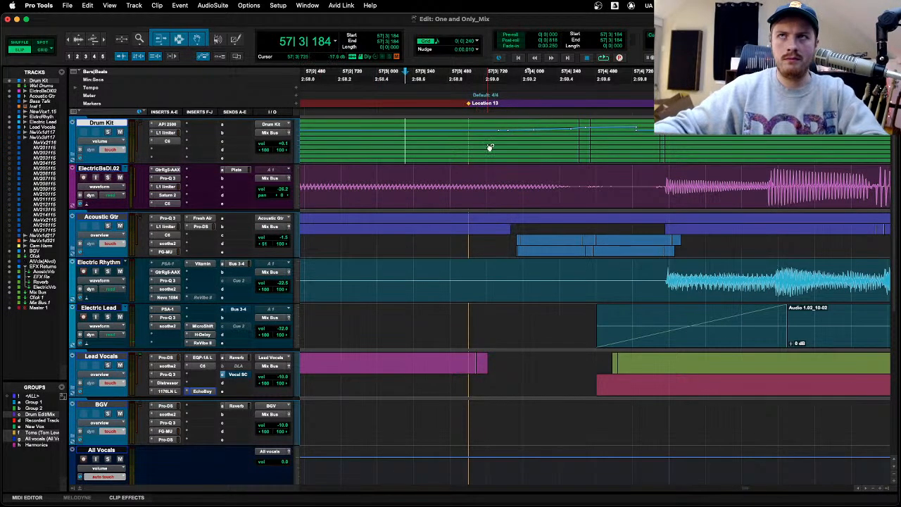
key(space)
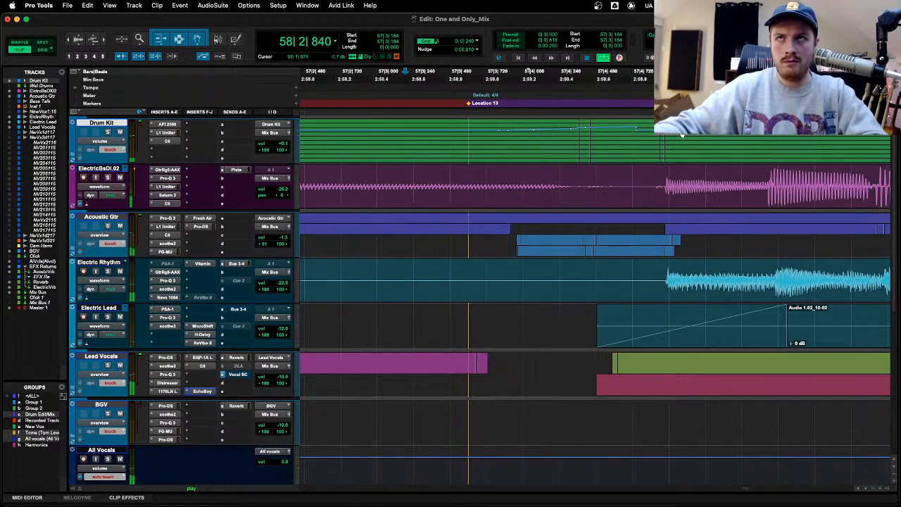
click(459, 136)
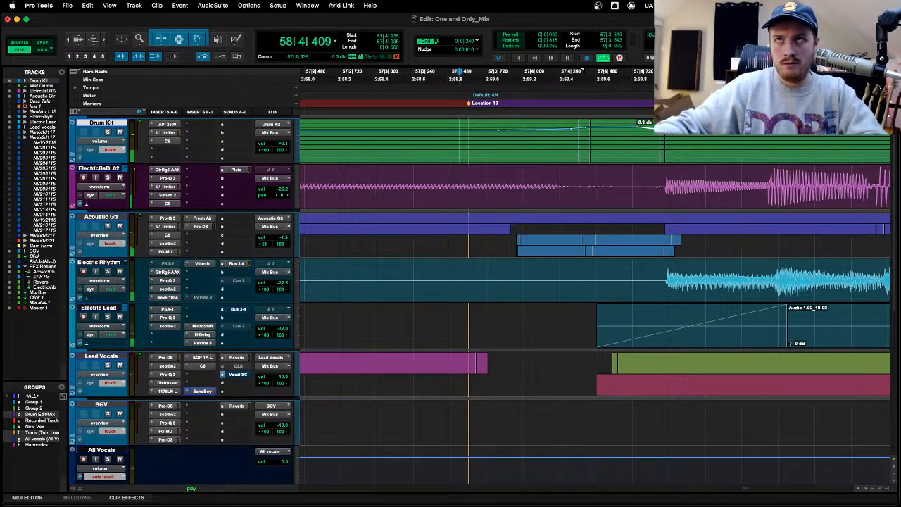
click(432, 142)
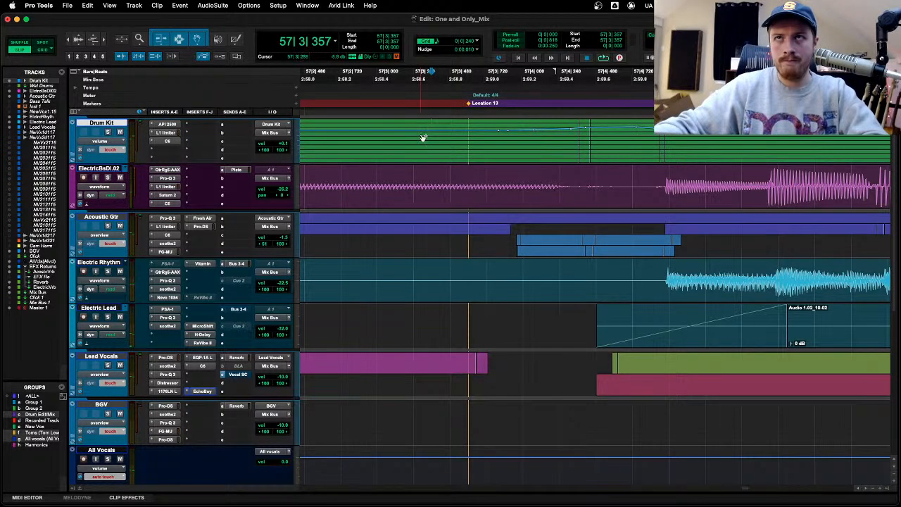
Step: Write a new Drum Kit volume rise in touch mode through the Location 13 transition, playing from 57|2|876
click(365, 133)
key(space)
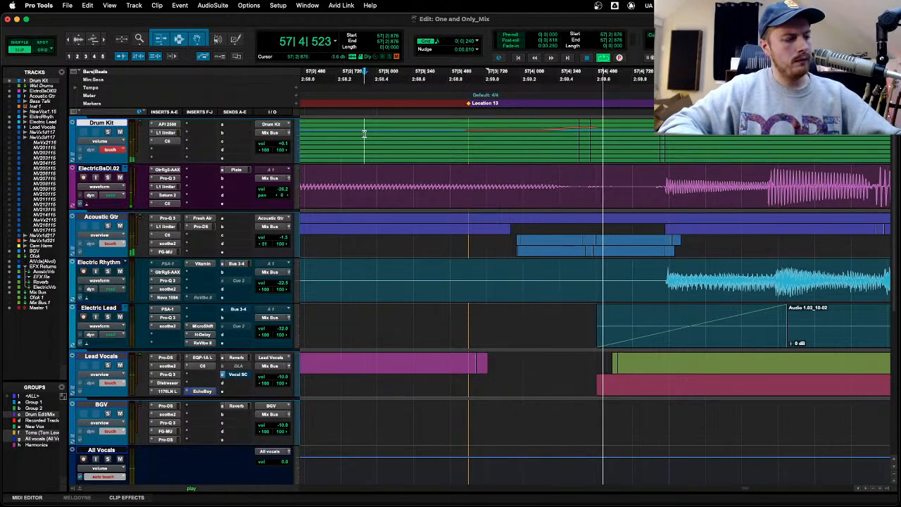
key(space)
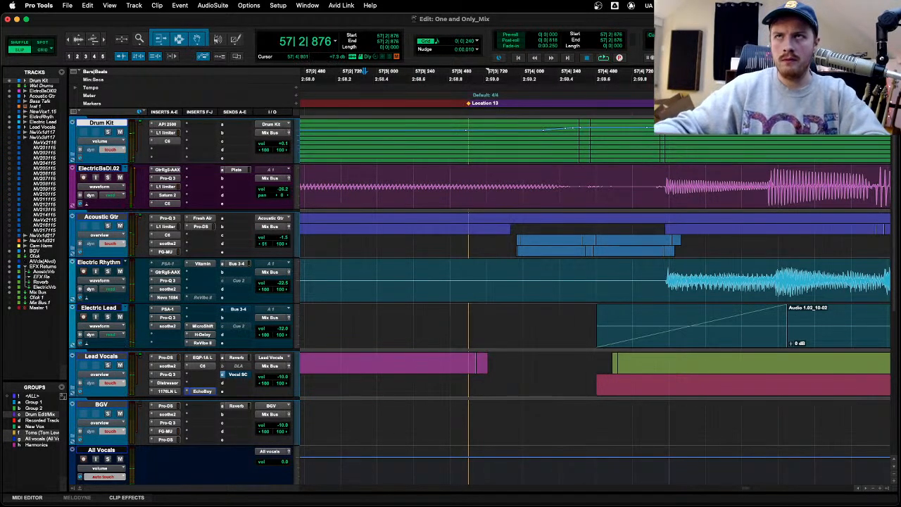
Step: Audition the Drum Kit's volume curve just after Location 13, replaying from 57|3|388 and 57|4|083
click(437, 140)
key(space)
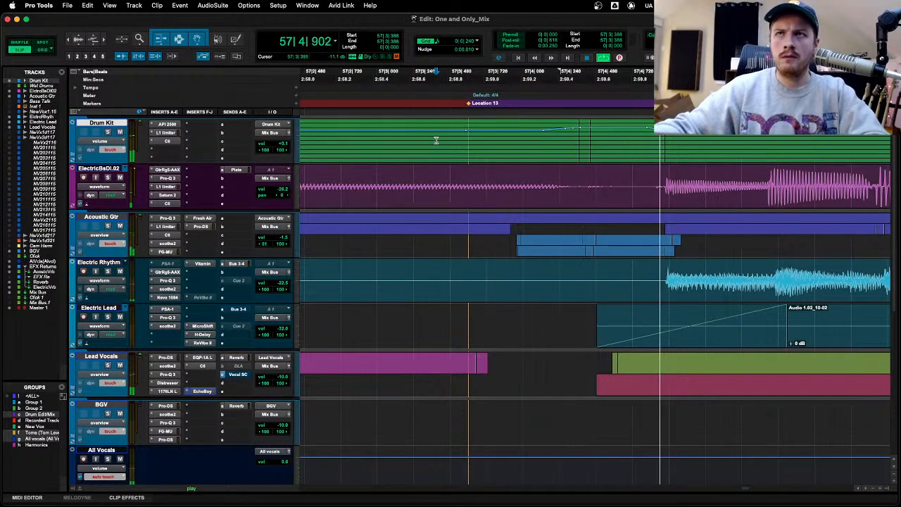
key(r)
key(space)
key(space)
key(t)
drag(518, 141, 603, 121)
click(500, 139)
key(space)
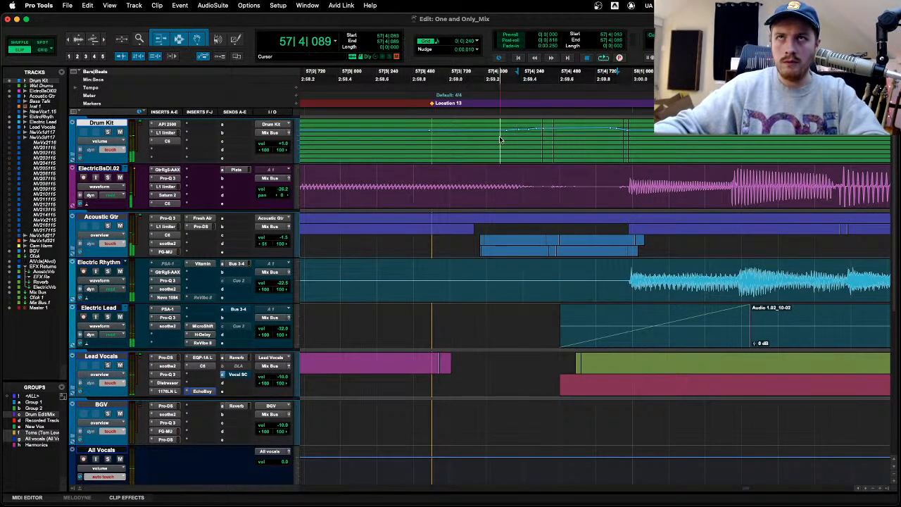
Step: Set the Drum Kit folder's automation mode to read and play the transition from 57|1|000
key(r)
click(459, 138)
click(112, 150)
click(111, 141)
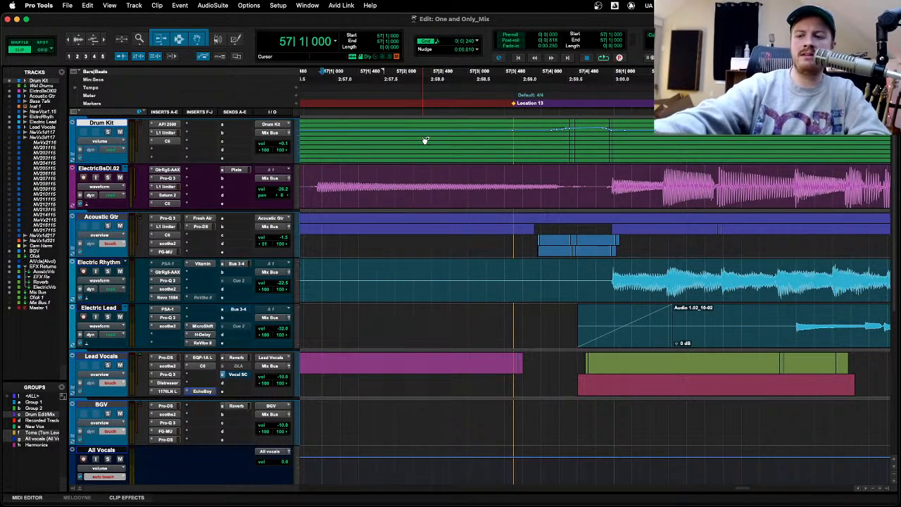
key(space)
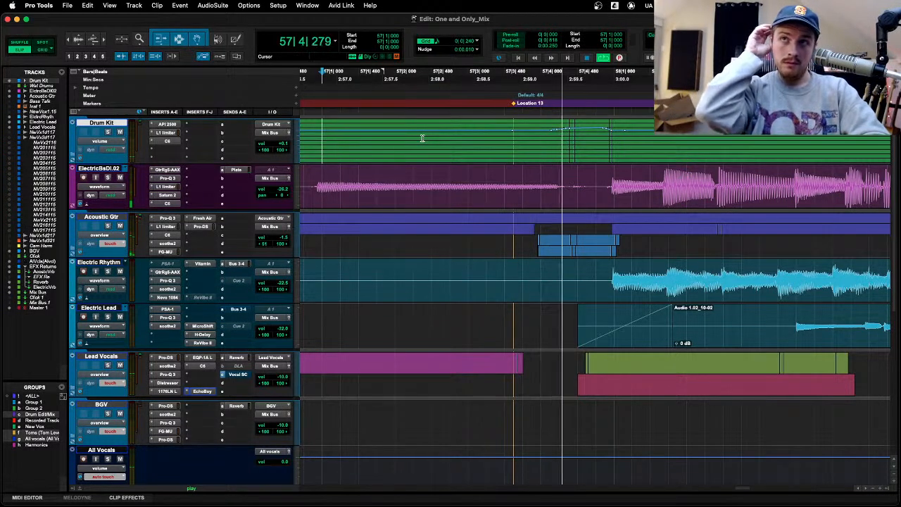
Step: Clear the ElectricBsDI.02 audio between the held note and the next bass entry after Location 13, with fades at both edges
mouse_move(569, 178)
mouse_down()
mouse_move(604, 177)
mouse_move(560, 178)
mouse_up()
key(Delete)
key(super+f)
shift+click(519, 177)
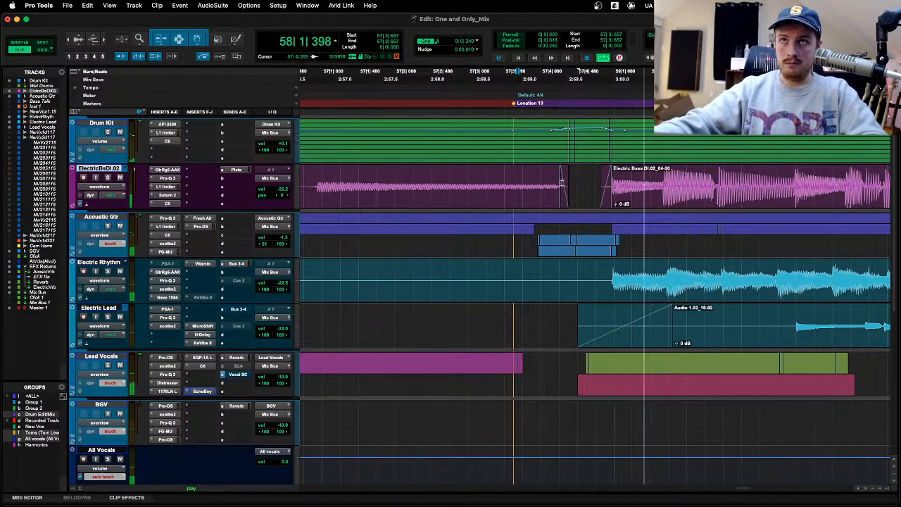
Step: Pull the end and fade-out of the held bass clip earlier to meet the acoustic stop, and replay from 57|3|101
click(561, 203)
click(495, 176)
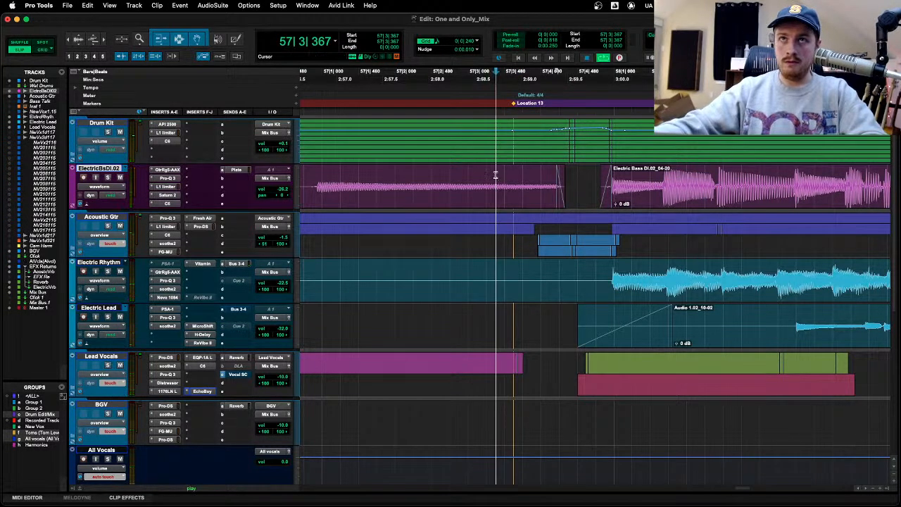
drag(562, 187, 538, 187)
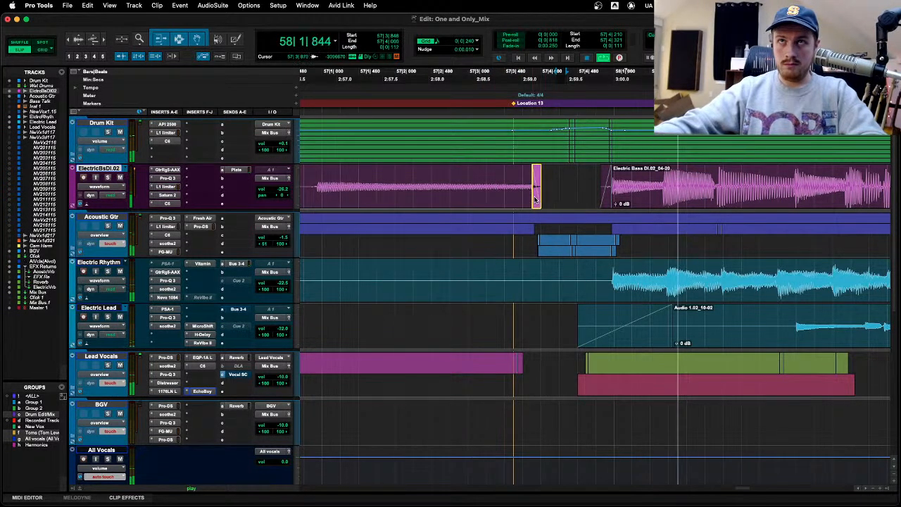
key(space)
click(476, 179)
key(space)
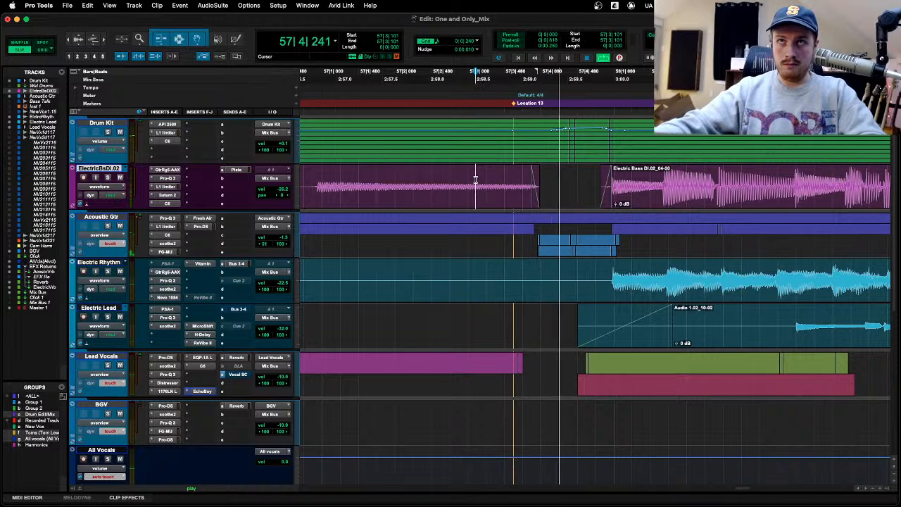
click(568, 192)
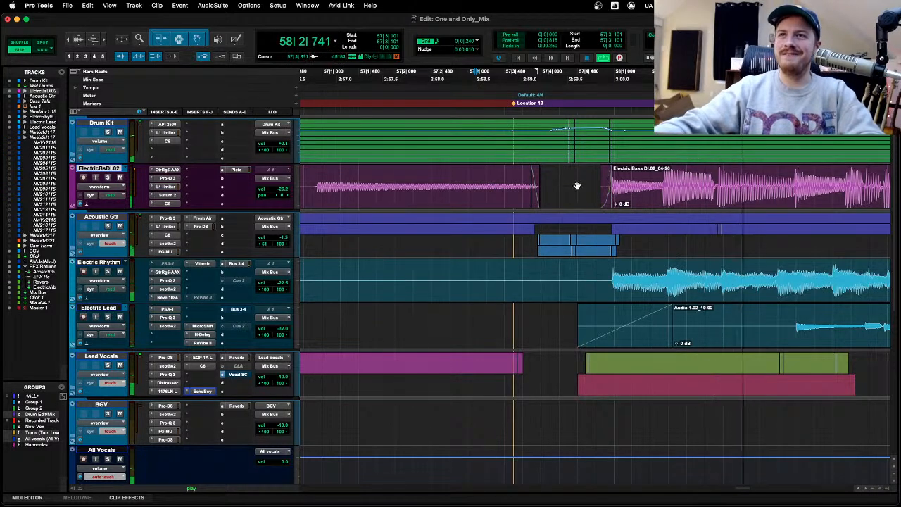
Step: Delete the silent opening of the Electric Lead clip after Location 13, up to just before its first note
drag(604, 338, 758, 318)
key(Delete)
click(691, 314)
key(r)
key(r)
key(r)
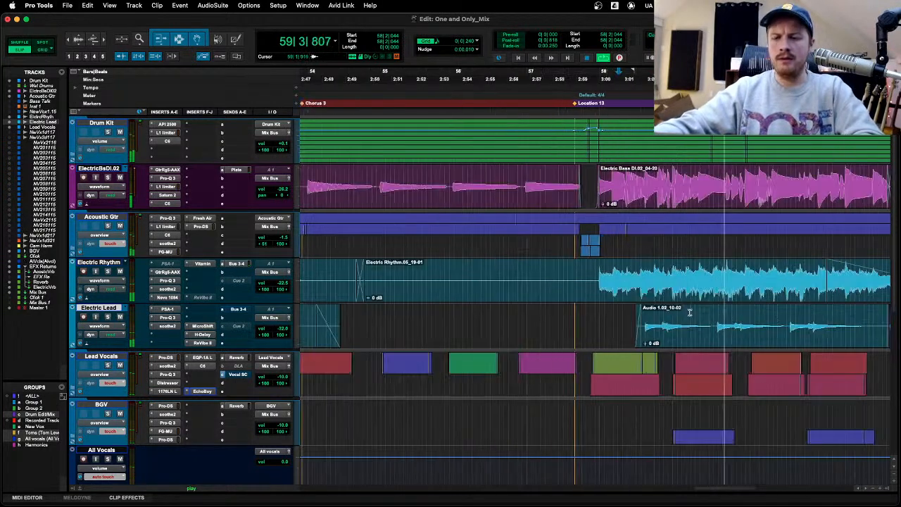
Step: Remove the silent stretch of the Electric Rhythm clip through Chorus 3, up to its entry after Location 13
drag(527, 278, 456, 276)
key(Delete)
drag(529, 278, 506, 278)
click(550, 275)
key(r)
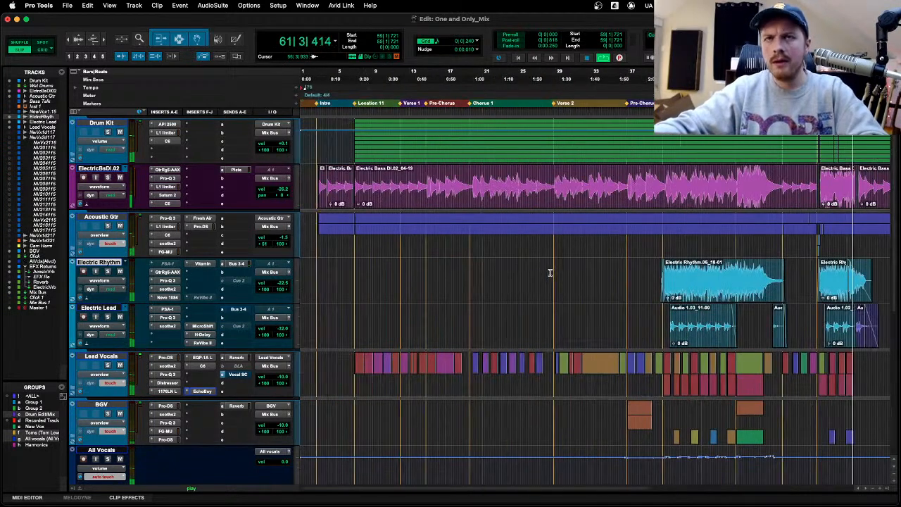
Step: Audition the ending of the song, replaying from 56|1|670 and 60|2|764
key(r)
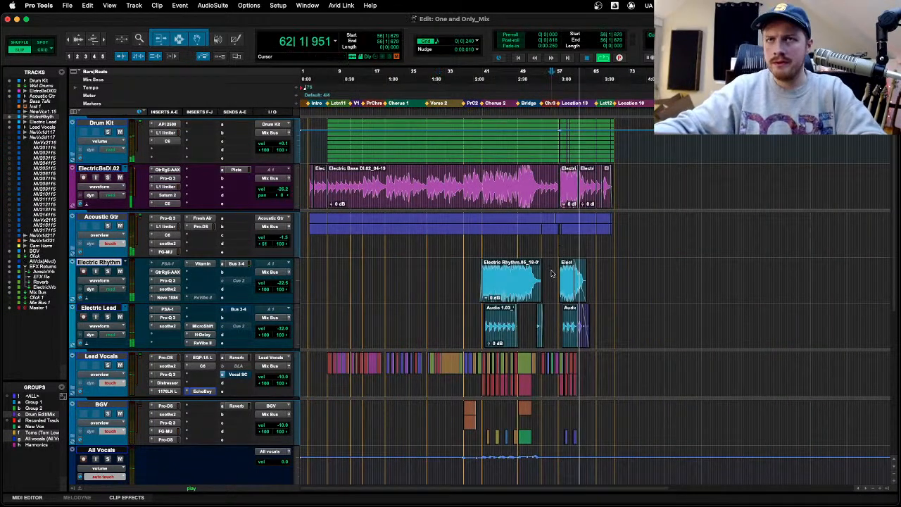
key(t)
key(t)
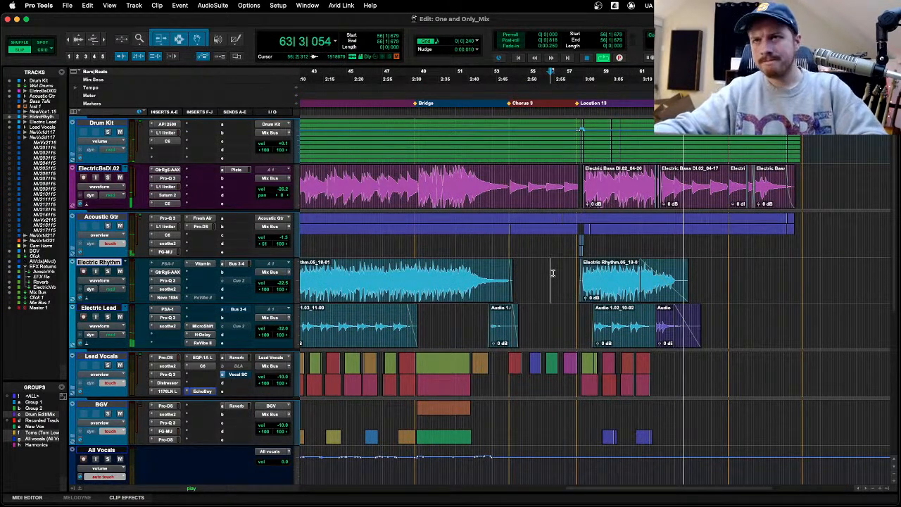
click(716, 324)
click(628, 324)
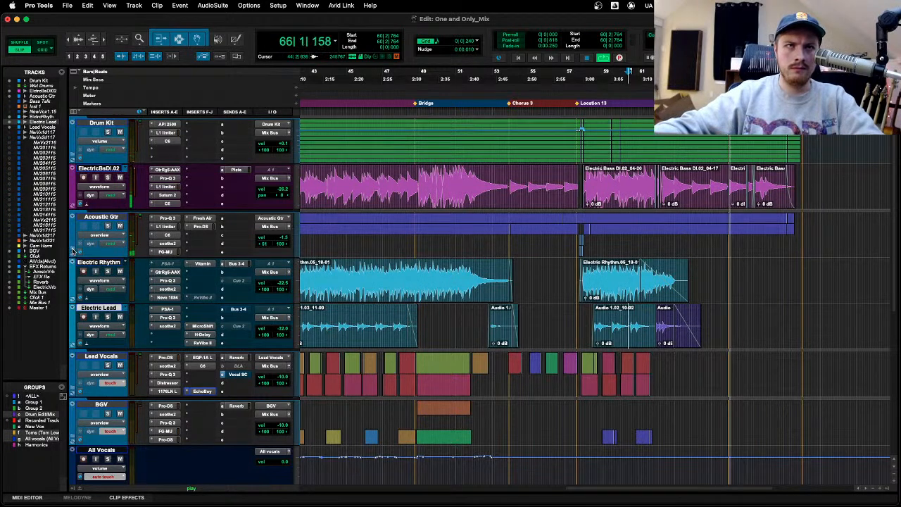
Step: Set the Lead Vocals folder's automation mode to read and expand the Acoustic Gtr folder around the final section
click(110, 383)
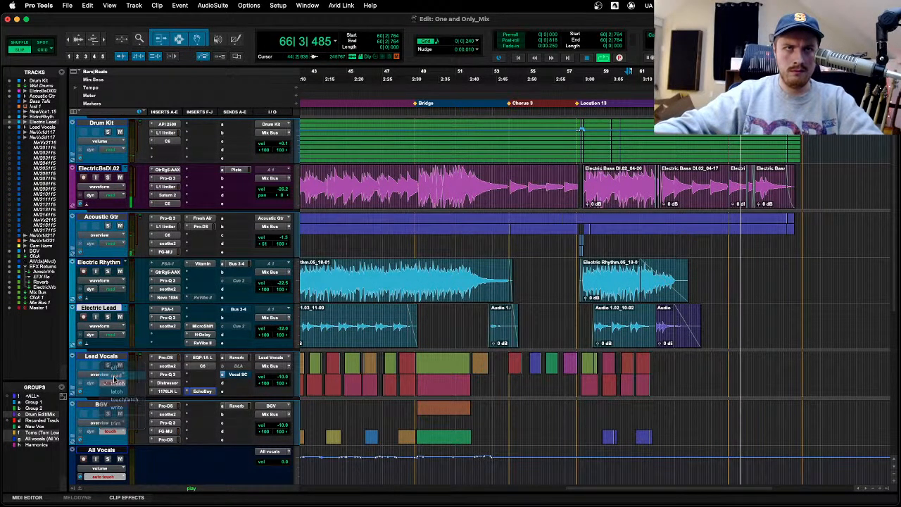
click(115, 384)
click(72, 217)
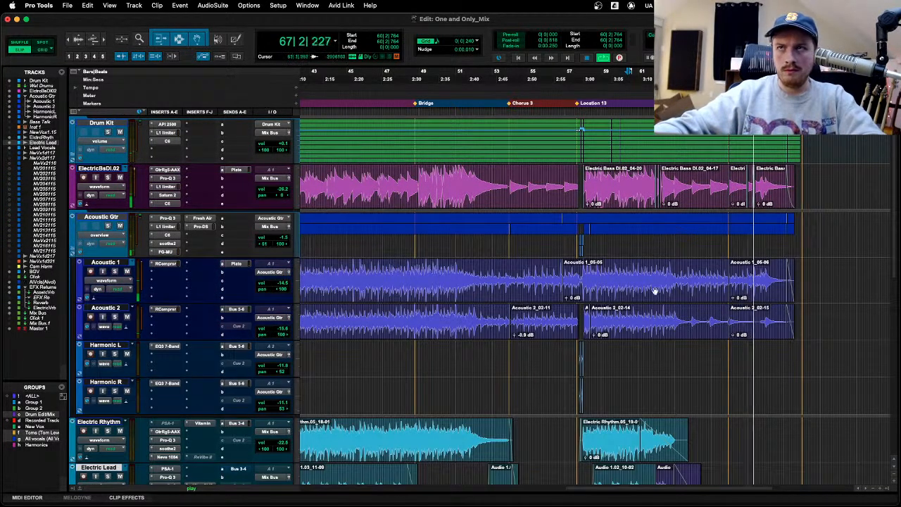
key(super+bracketright)
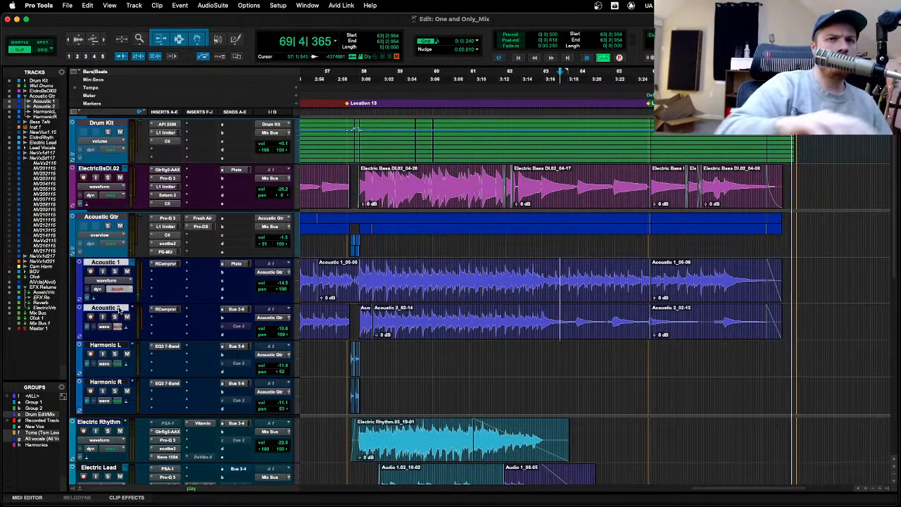
Step: Write a volume rise on Acoustic 2 alone in touch mode, showing its volume lane and playing from 62|1|000 to the song's end
key(space)
key(KP_1)
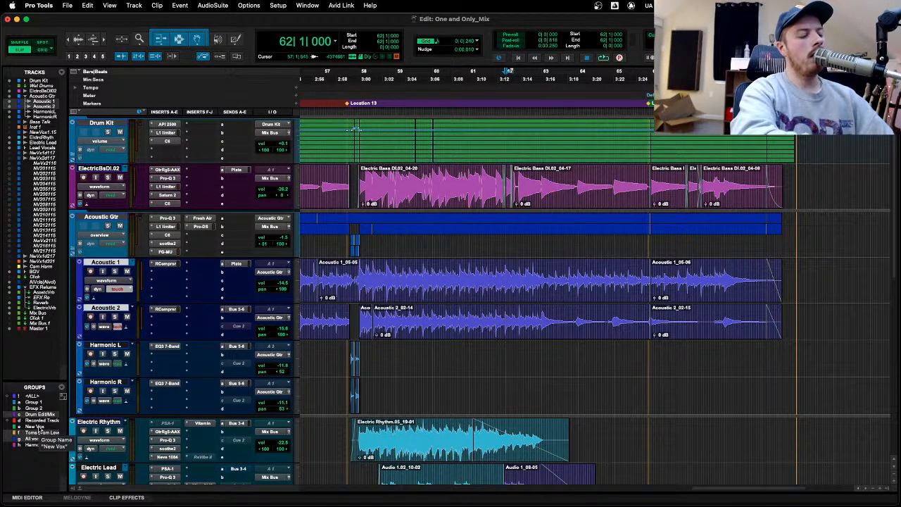
click(121, 310)
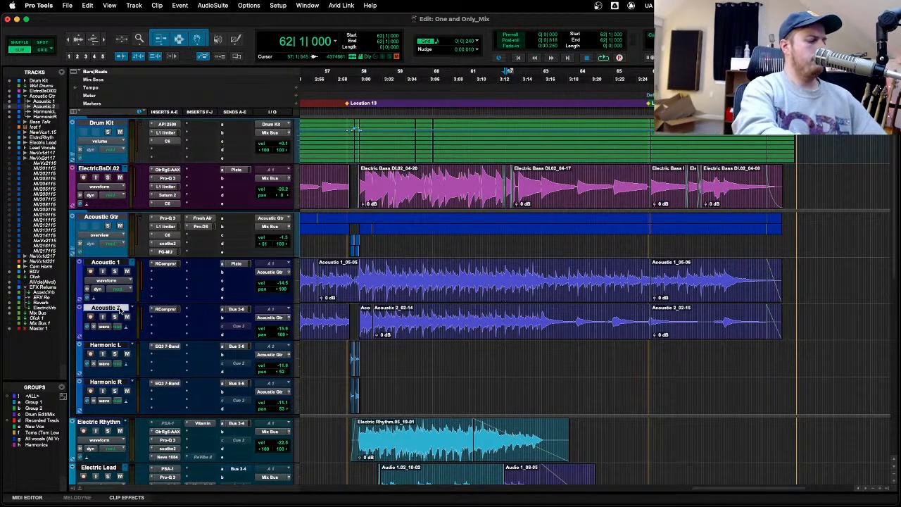
key(space)
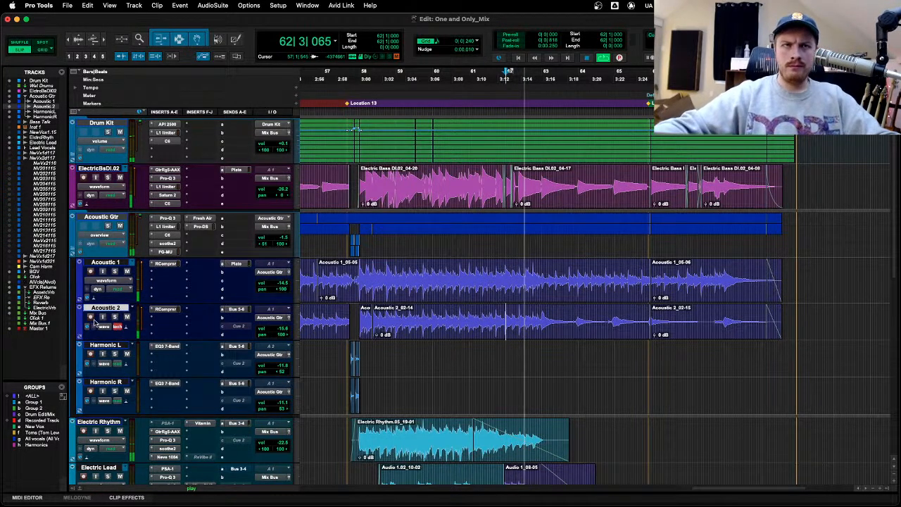
click(106, 326)
click(107, 333)
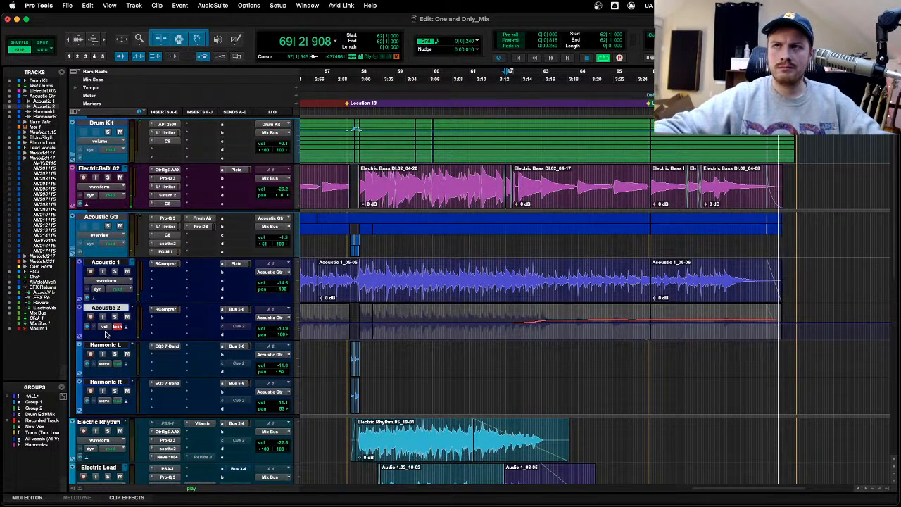
key(space)
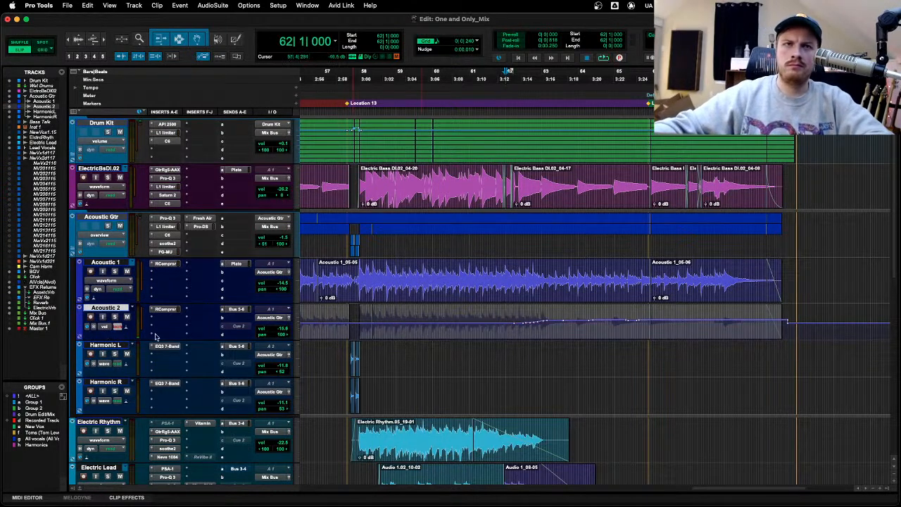
Step: Show Acoustic 1's pan automation and replay the ending from 62|1|000 to check the Acoustic 2 volume ride
click(101, 281)
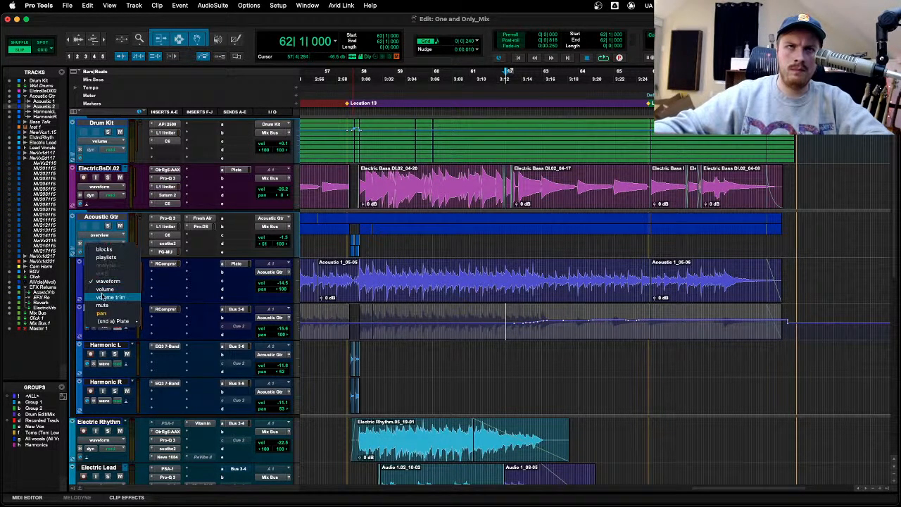
click(99, 314)
key(space)
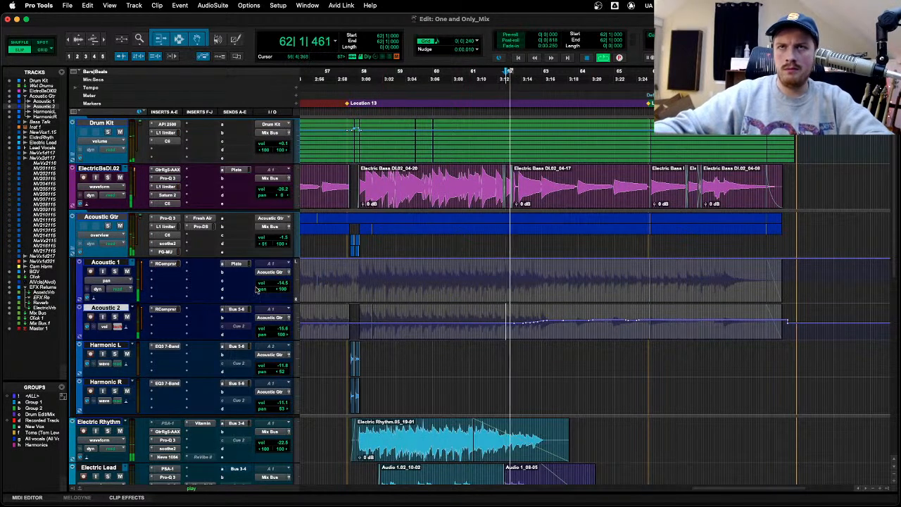
click(104, 326)
click(114, 350)
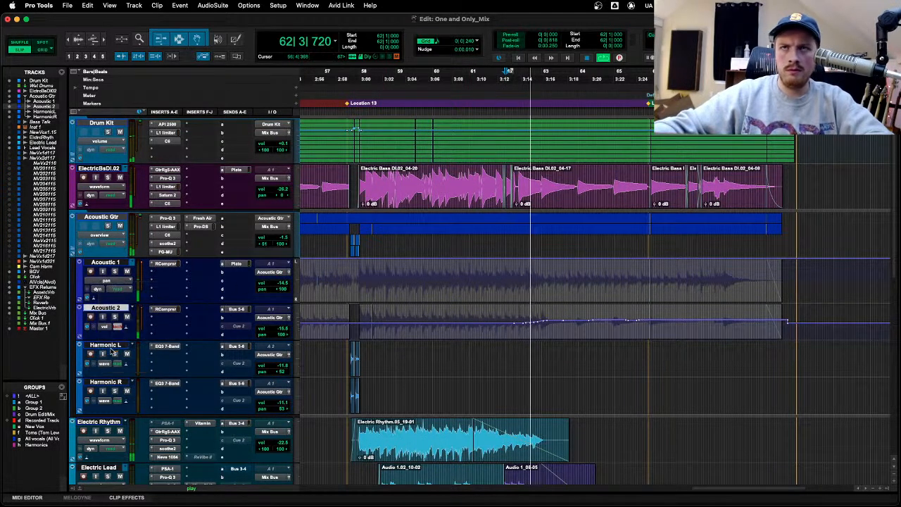
Step: Return Acoustic 2 to read mode and waveform view, and play the ending from 63|1|778
click(117, 326)
click(117, 326)
click(105, 326)
click(119, 295)
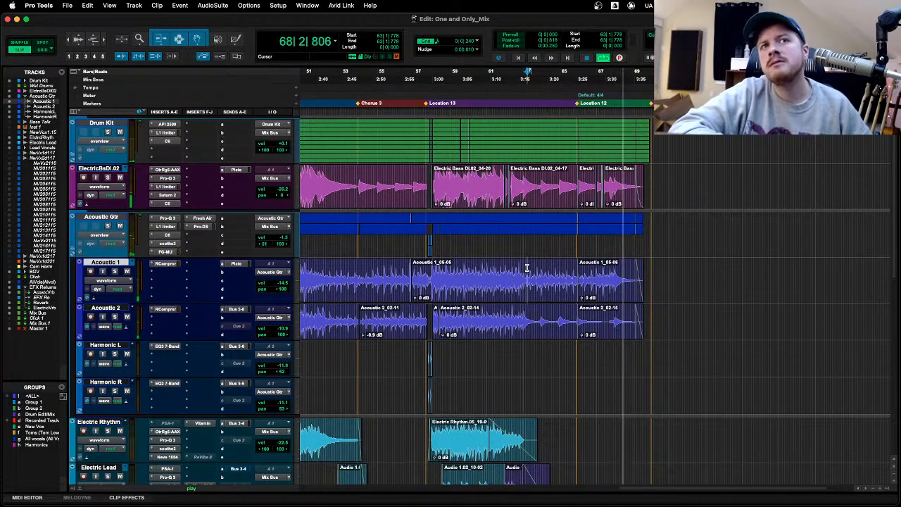
key(space)
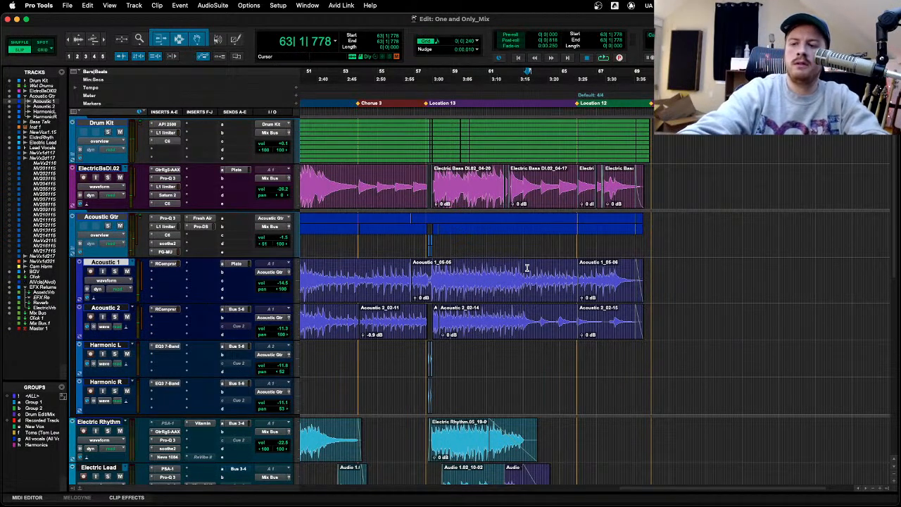
Step: Bring the whole song into view and return the playhead to the session start at 1|1|000
key(KP_1)
key(r)
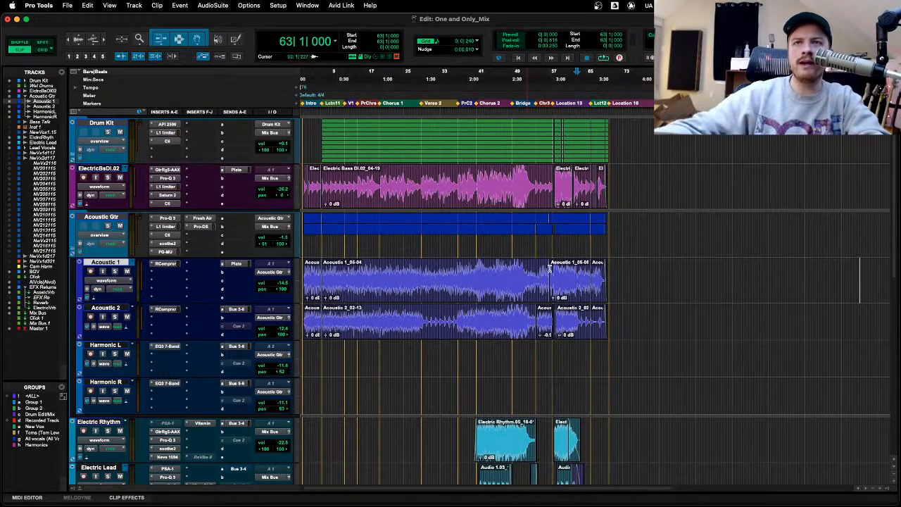
key(r)
key(Return)
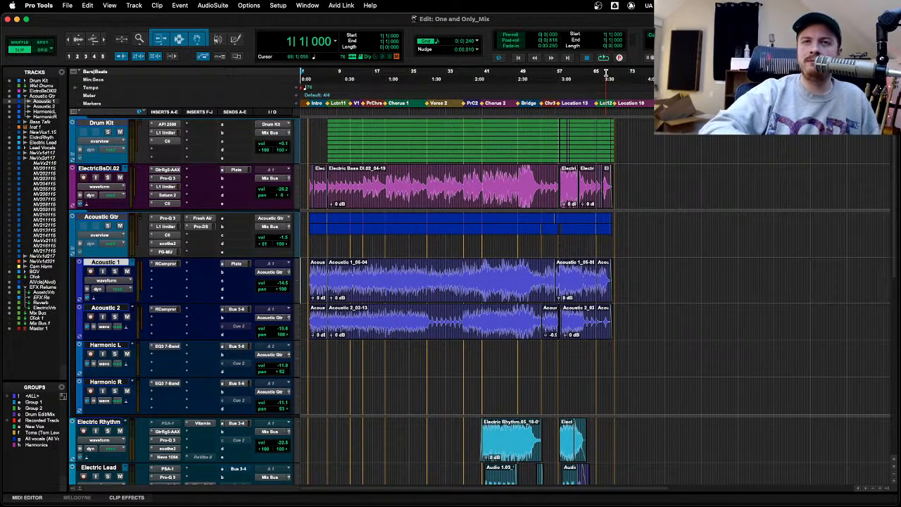
Step: Play the song from the session's start, and collapse the Acoustic Gtr and EFX Returns folders
key(space)
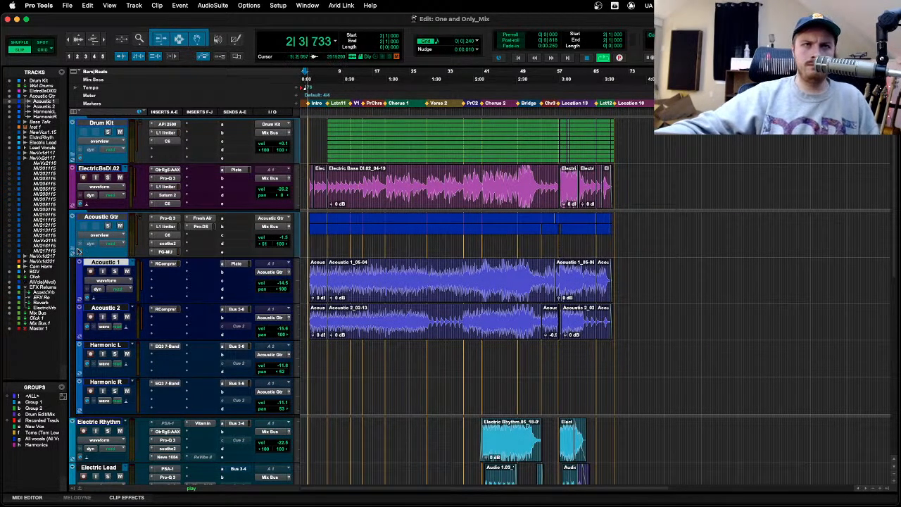
click(73, 218)
click(67, 5)
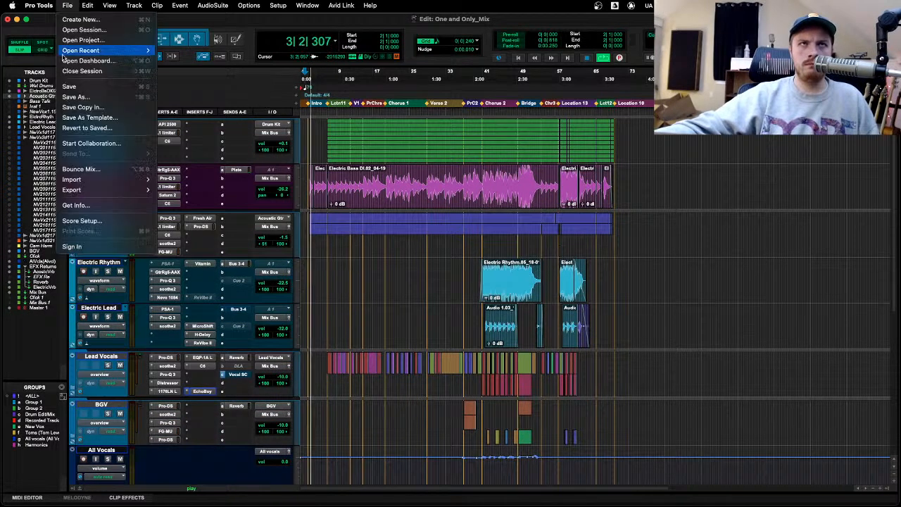
key(Escape)
scroll(350, 319, down, 3)
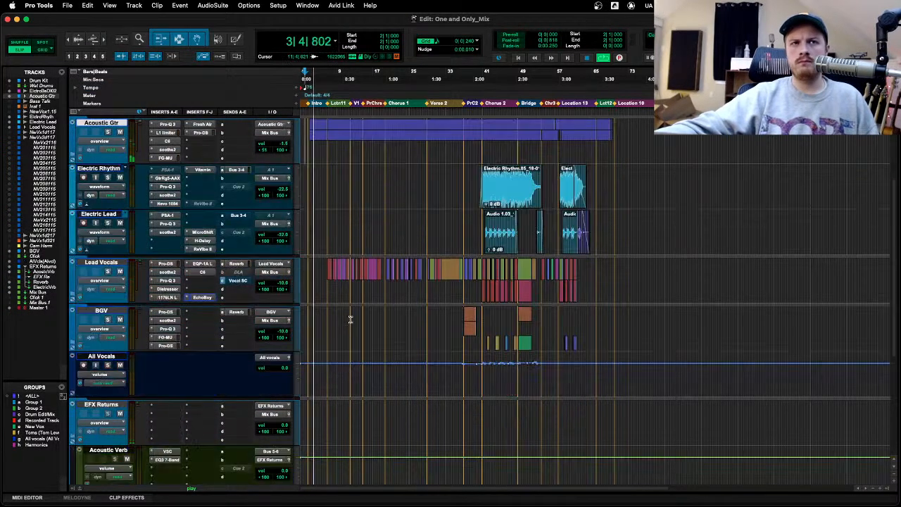
scroll(350, 319, down, 4)
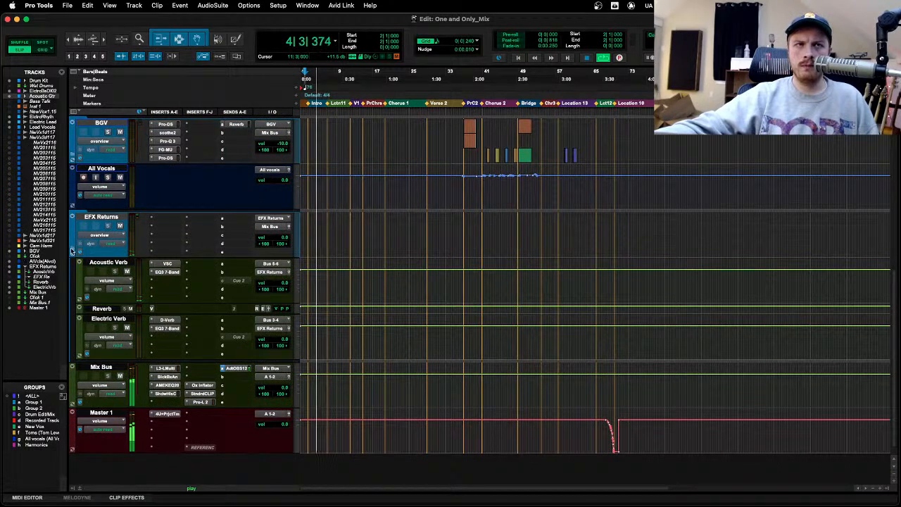
scroll(320, 262, up, 7)
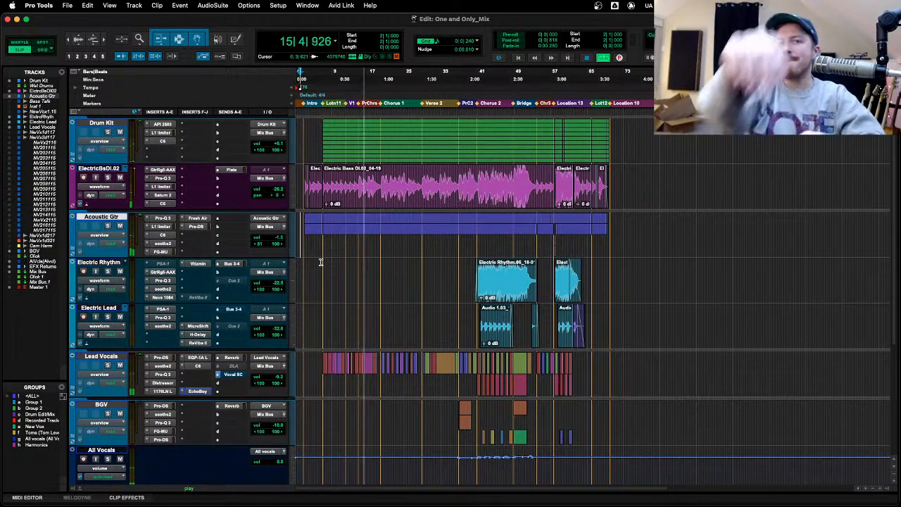
Step: Follow the playback in the mix window and look through the Drum Kit folder's channels, leaving the folder closed
click(115, 219)
key(super+equal)
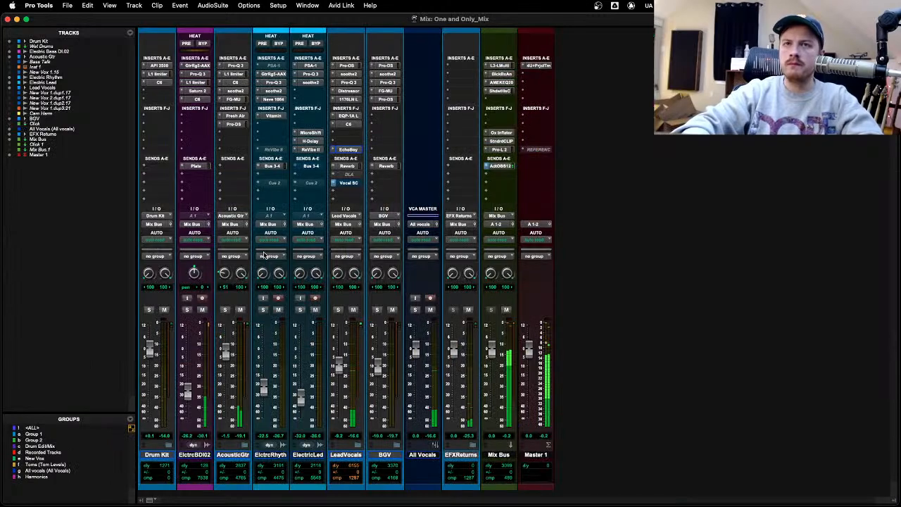
key(super+equal)
key(super+equal)
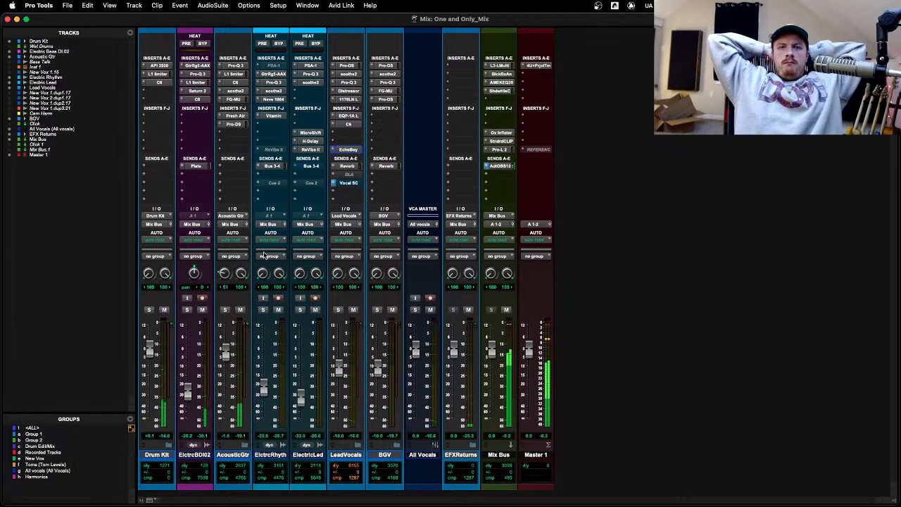
click(169, 447)
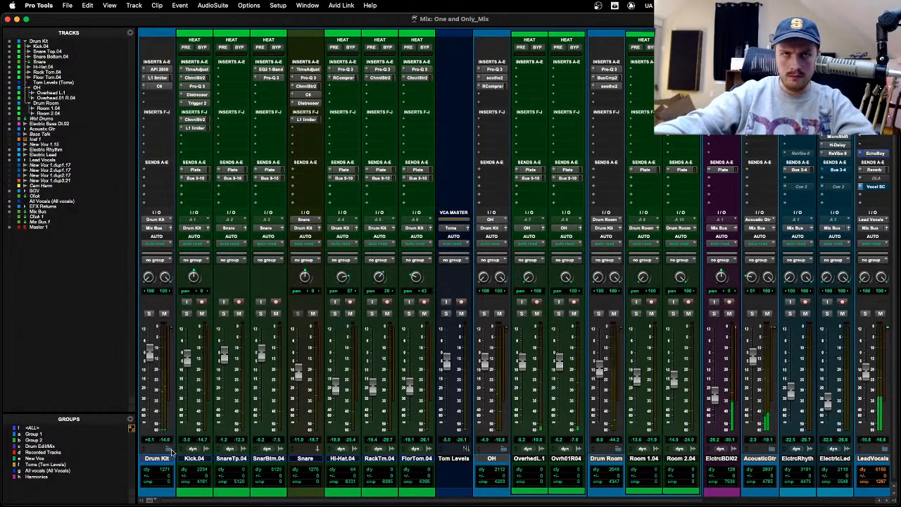
click(169, 450)
click(433, 454)
click(432, 455)
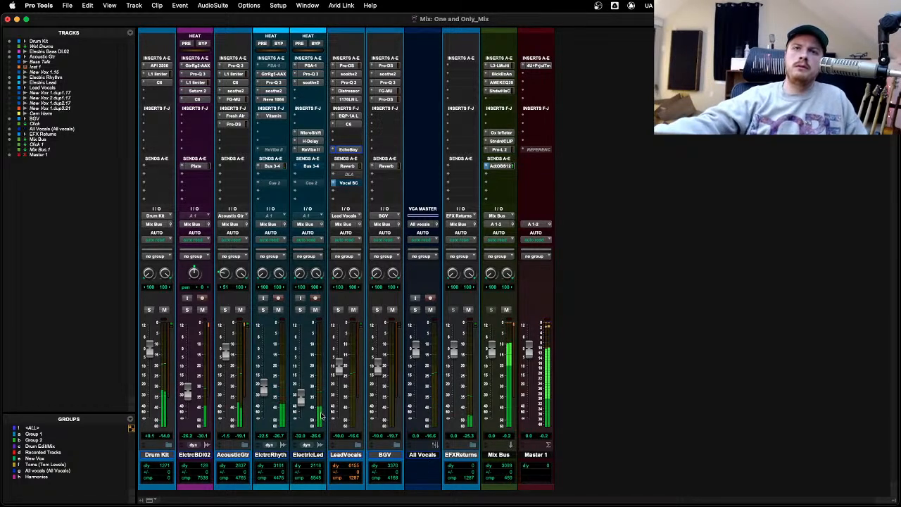
Step: Check Electric Rhythm's Pro-Q 3 low-mid band in solo, and save the session with the track unsoloed
click(262, 310)
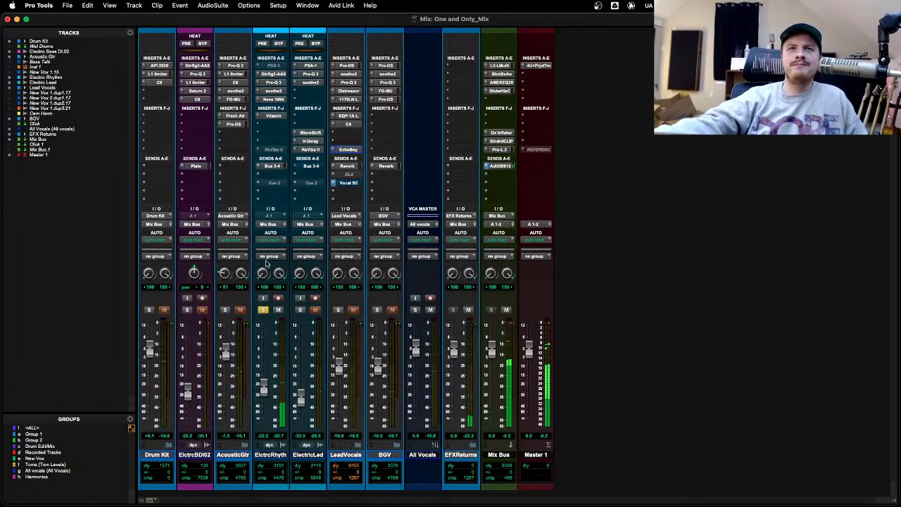
click(274, 82)
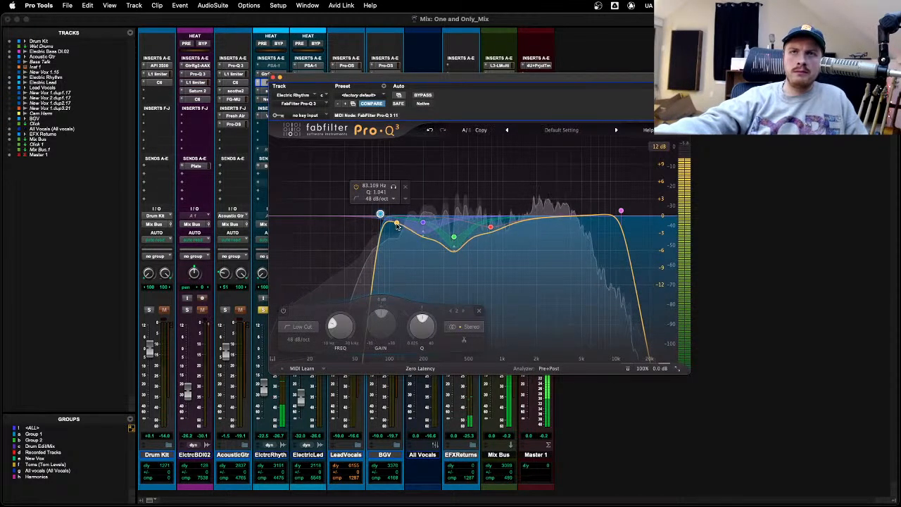
click(422, 223)
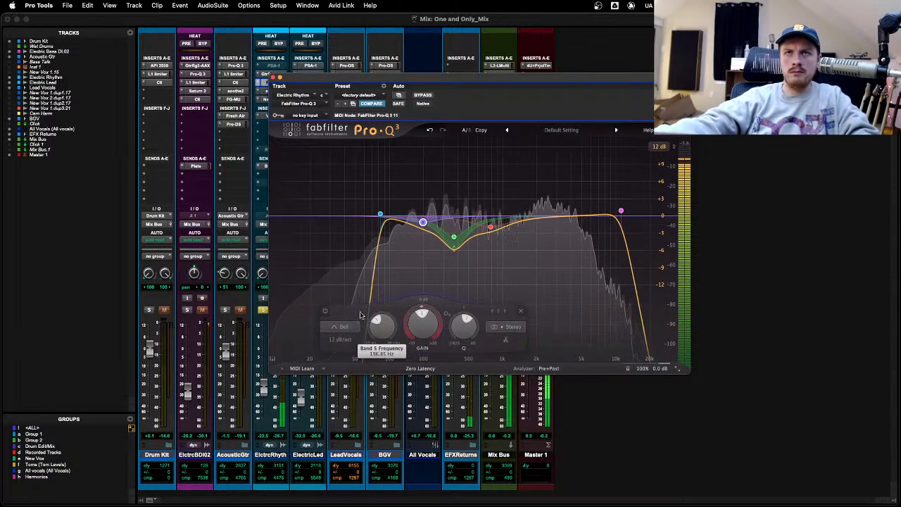
click(275, 77)
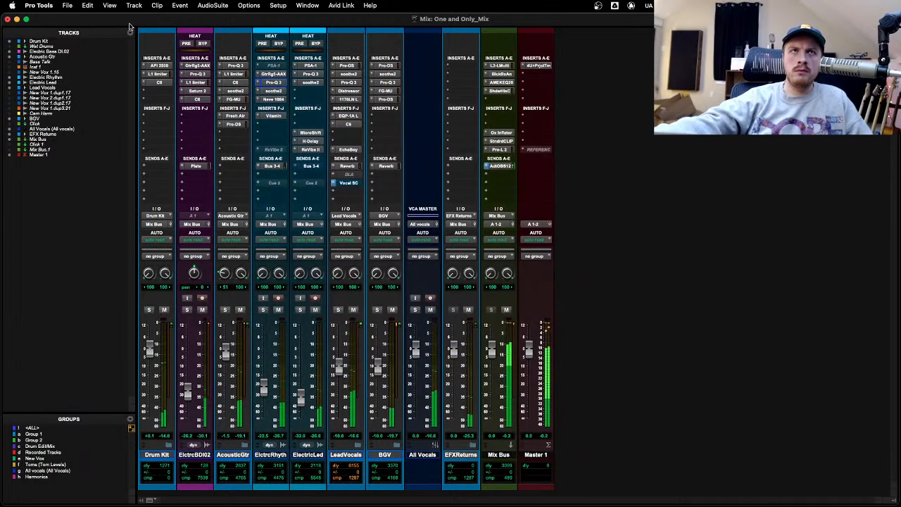
click(67, 6)
click(77, 85)
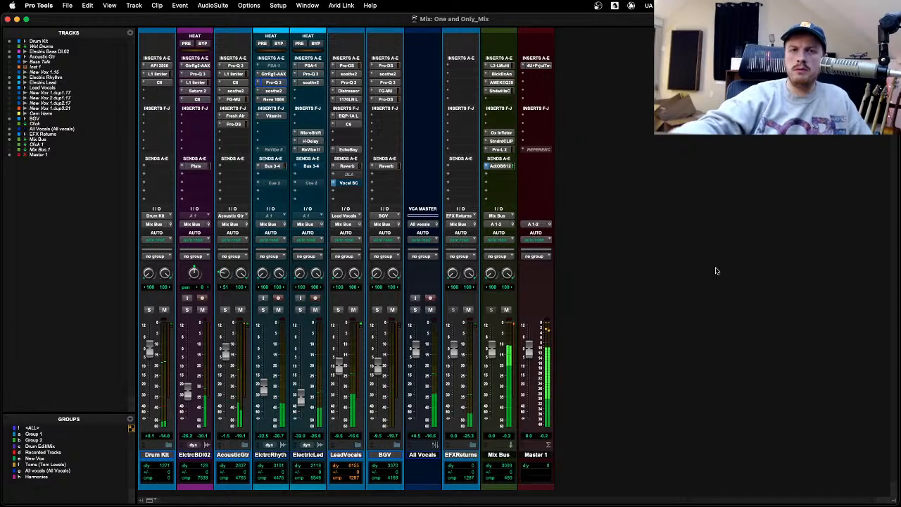
Step: Lower the linked threshold and out ceiling of Acoustic Gtr's L1 limiter to -24.0 dB while the song plays
click(240, 74)
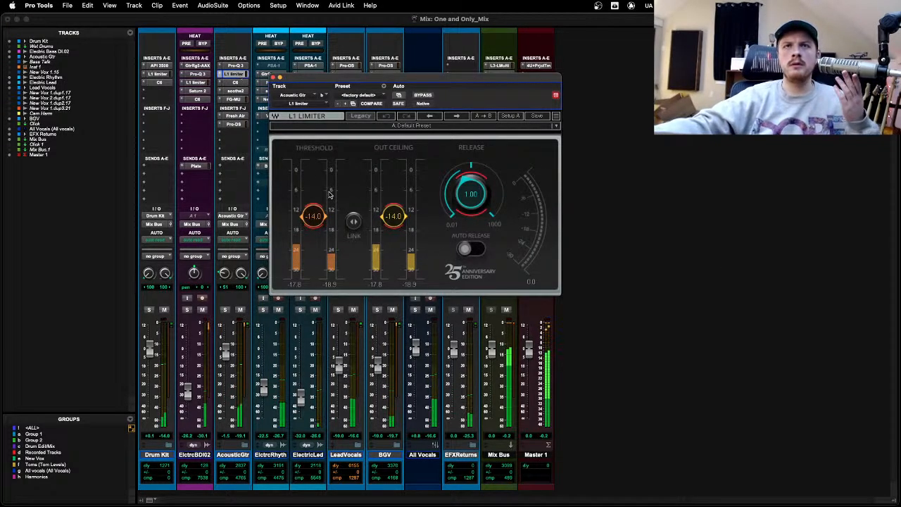
drag(354, 221, 354, 249)
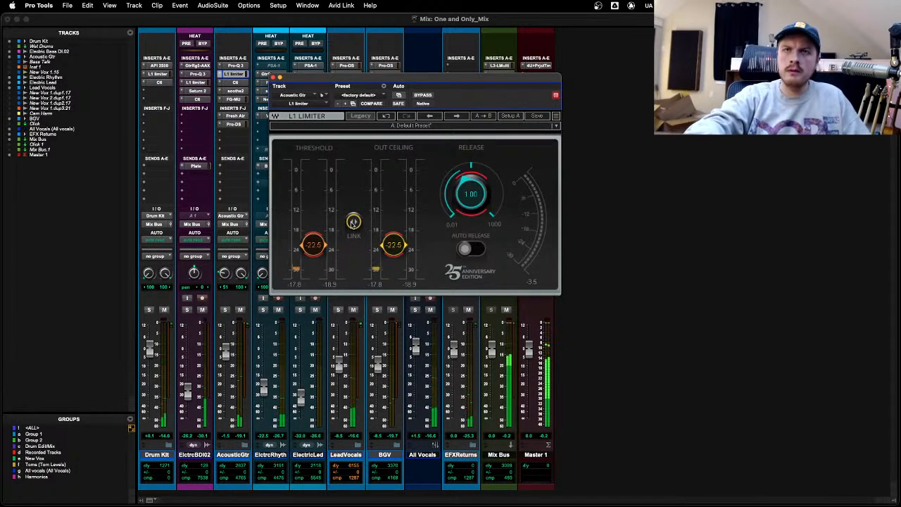
key(super+equal)
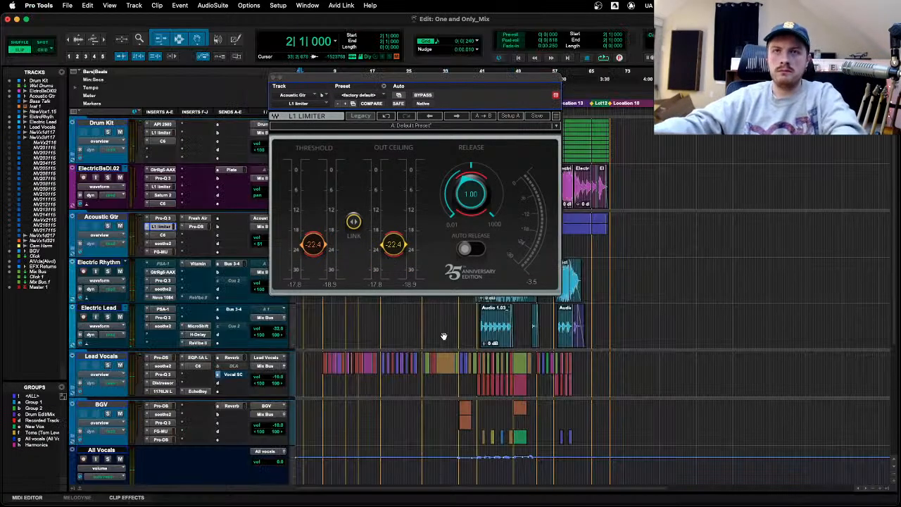
key(super+equal)
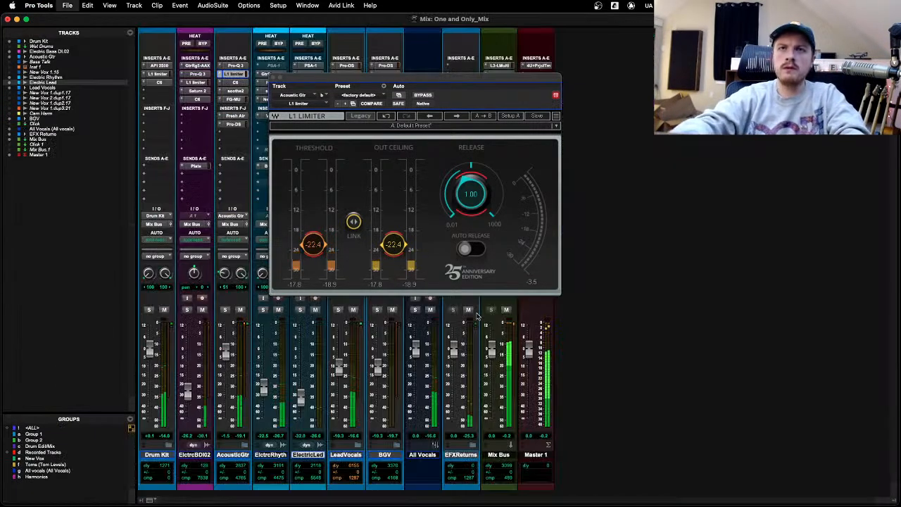
drag(355, 224, 356, 228)
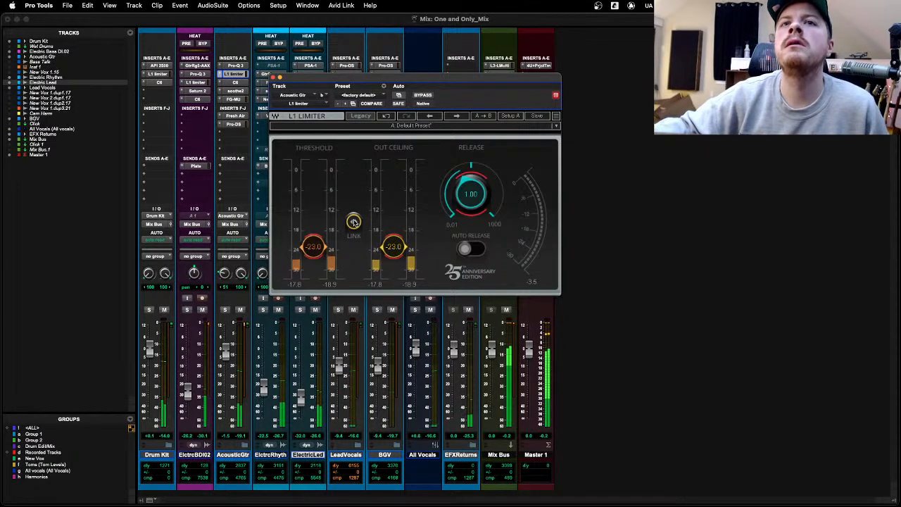
drag(356, 227, 355, 228)
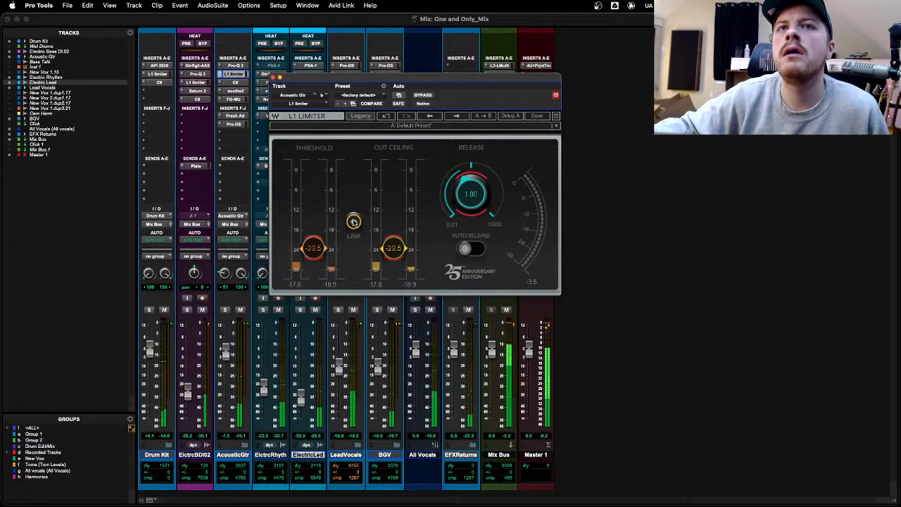
drag(353, 222, 354, 228)
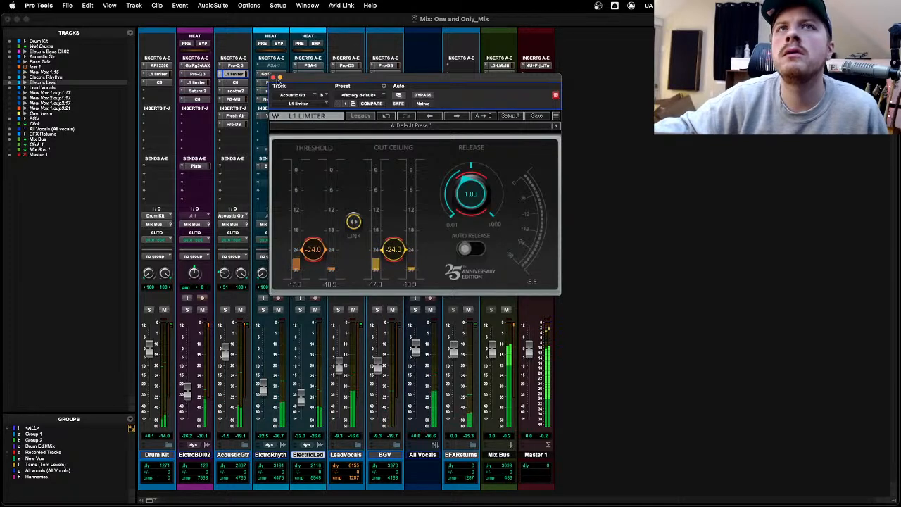
click(275, 77)
Step: Lower all band thresholds of Acoustic Gtr's C6 together, and adjust the linked threshold of its FG-MU compressor
click(239, 85)
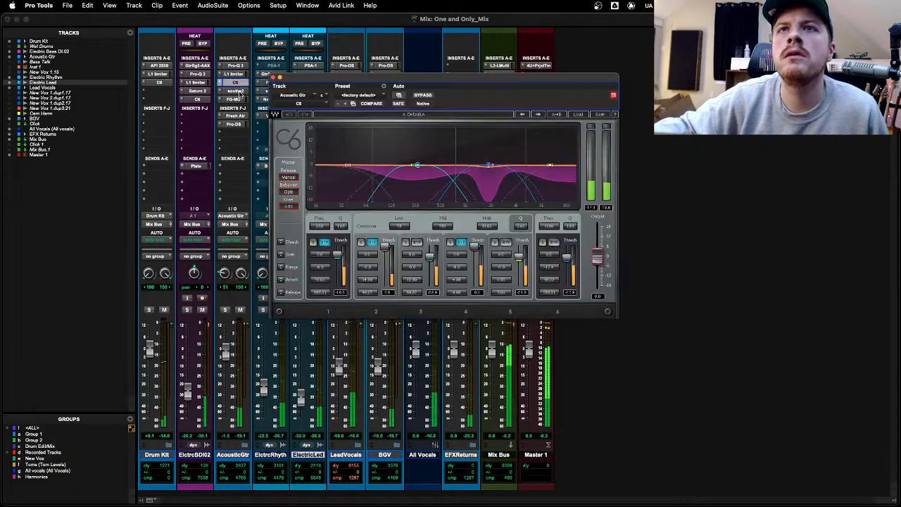
click(238, 90)
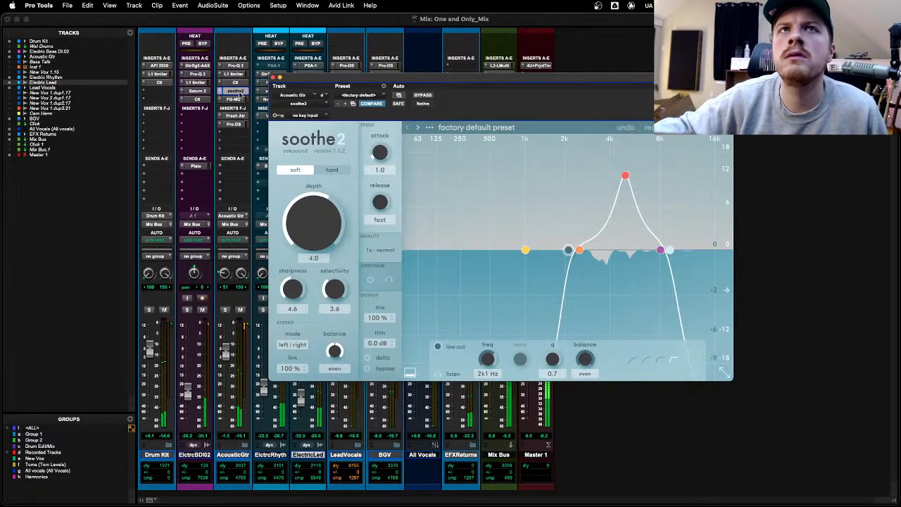
click(239, 82)
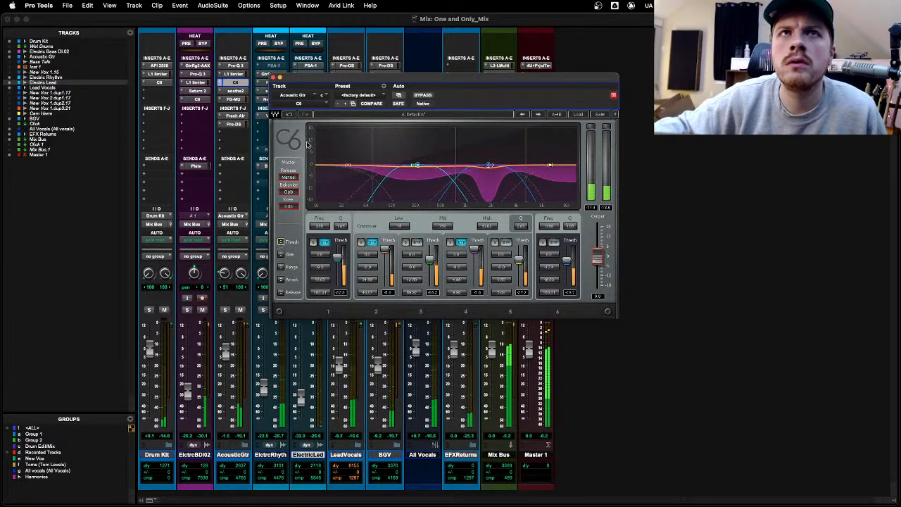
click(235, 91)
click(237, 100)
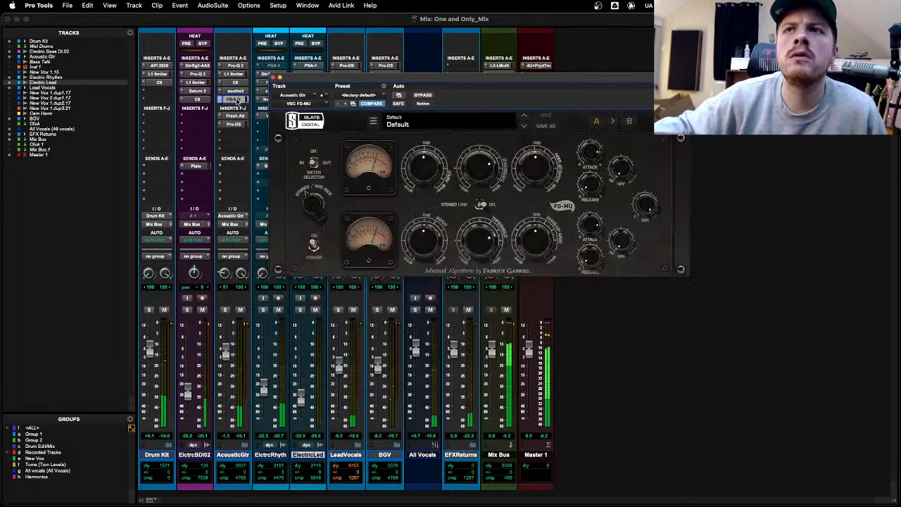
drag(481, 174, 483, 169)
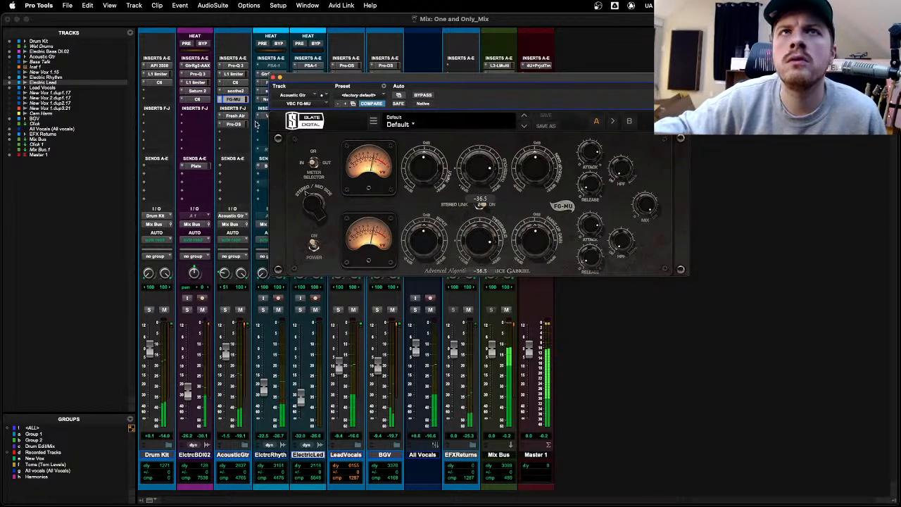
Step: Lower the threshold of Acoustic Gtr's Pro-DS slightly and close the plug-in
click(235, 116)
click(235, 124)
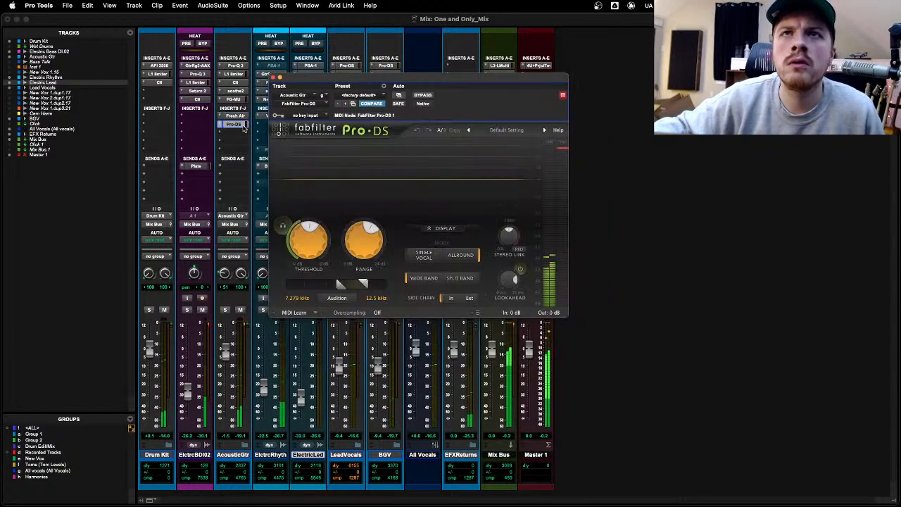
mouse_move(301, 234)
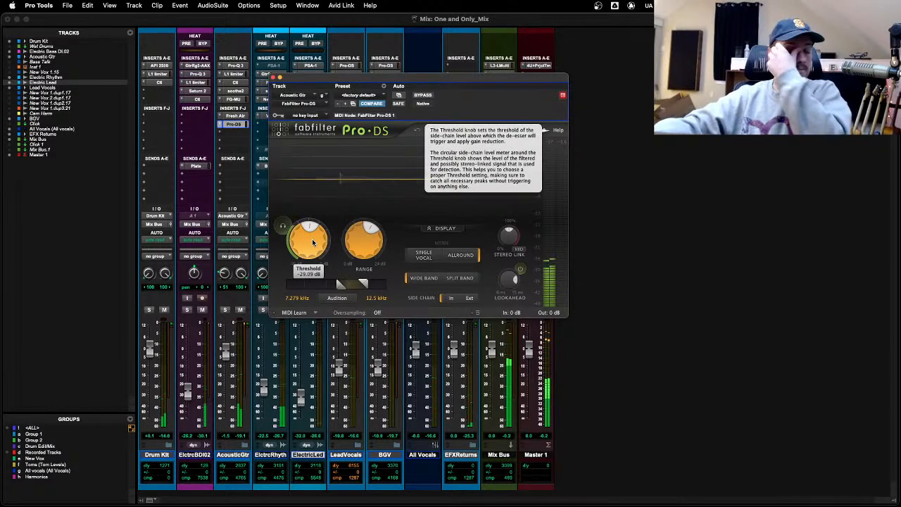
drag(313, 242, 307, 252)
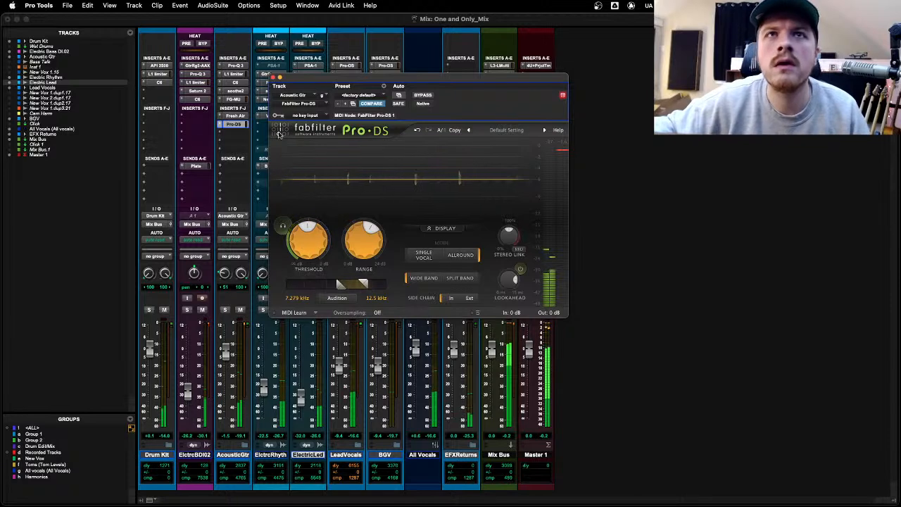
click(273, 77)
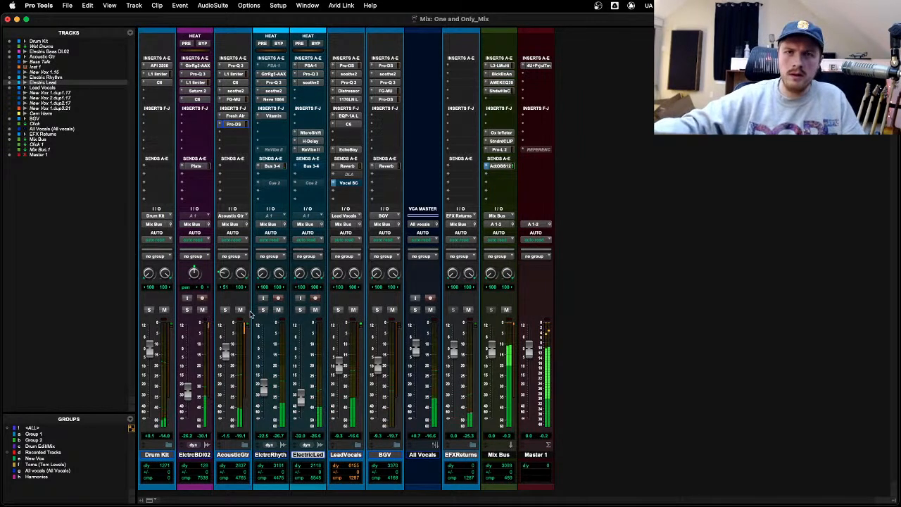
Step: Spot-check the final section in the edit window, playing from 59|1|227 and from 61|2|877 through to the ending
key(super+equal)
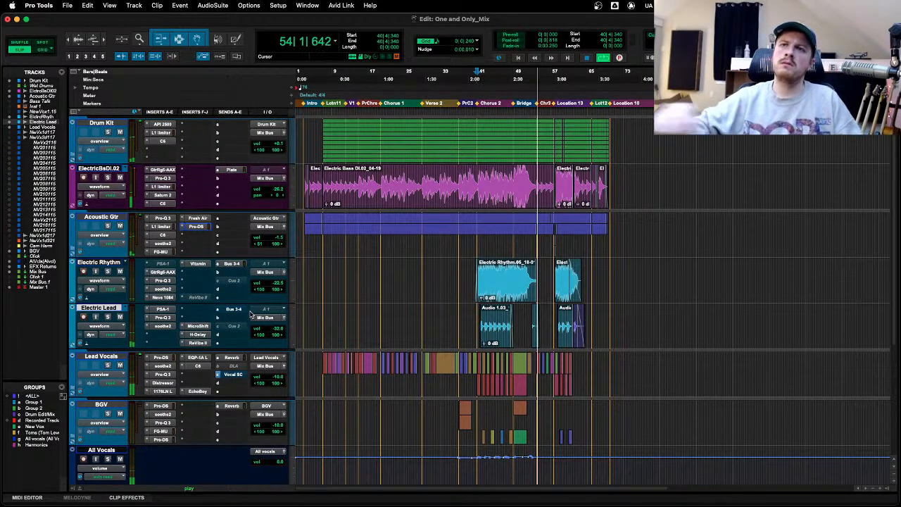
click(560, 130)
key(super+bracketright)
key(super+bracketright)
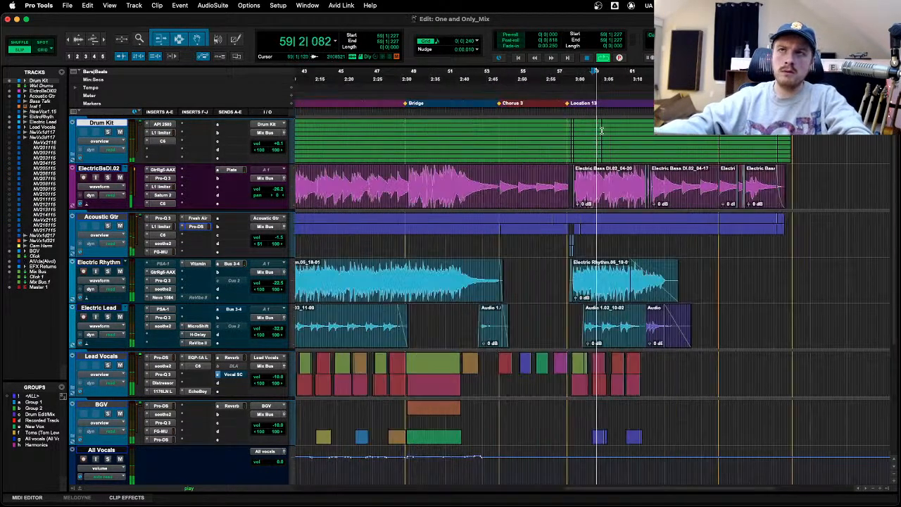
click(639, 133)
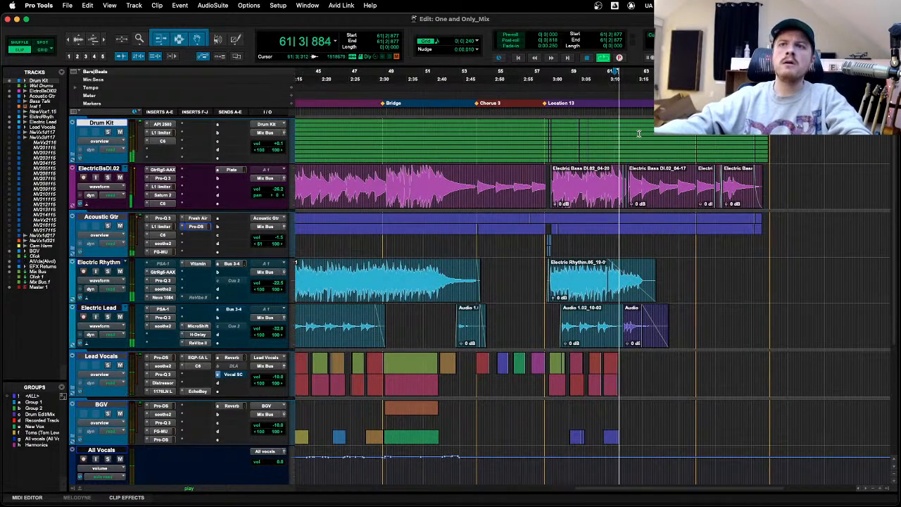
scroll(639, 133, right, 2)
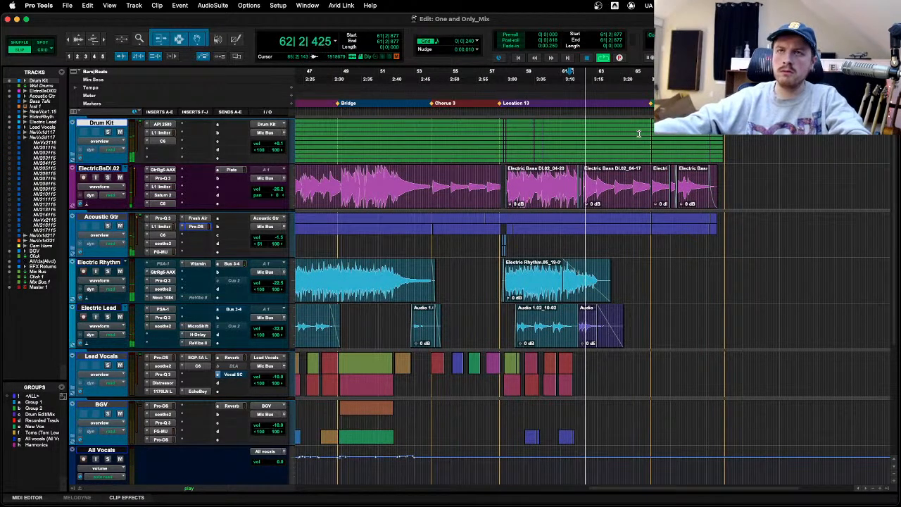
key(super+bracketright)
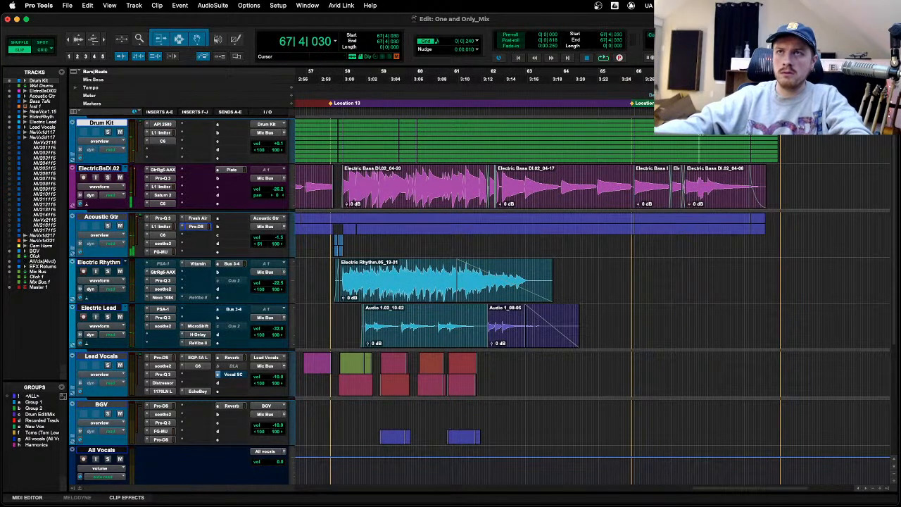
Step: Play the ending of the song close up, from 67|4|030 and again from 68|2|556 on the electric bass track
key(super+bracketright)
scroll(662, 166, right, 2)
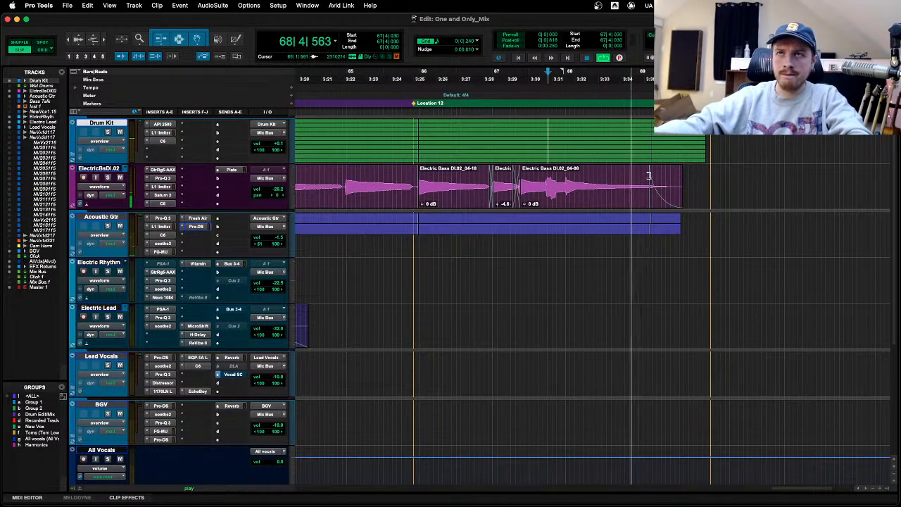
click(595, 178)
Step: Stop playback and select the whole song on the electric bass track, from 2|4|177 to the Location 10 marker at 69|4|920
key(super+bracketleft)
key(super+bracketleft)
key(super+bracketleft)
key(super+bracketleft)
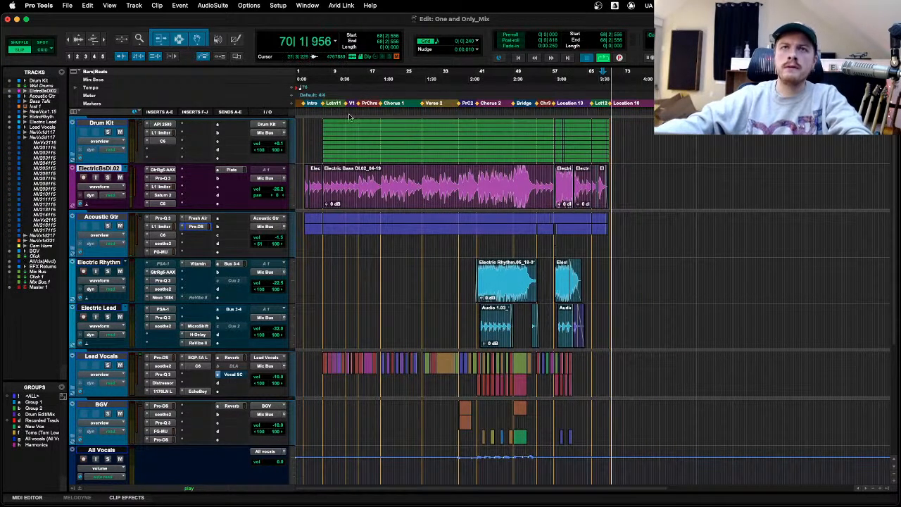
key(space)
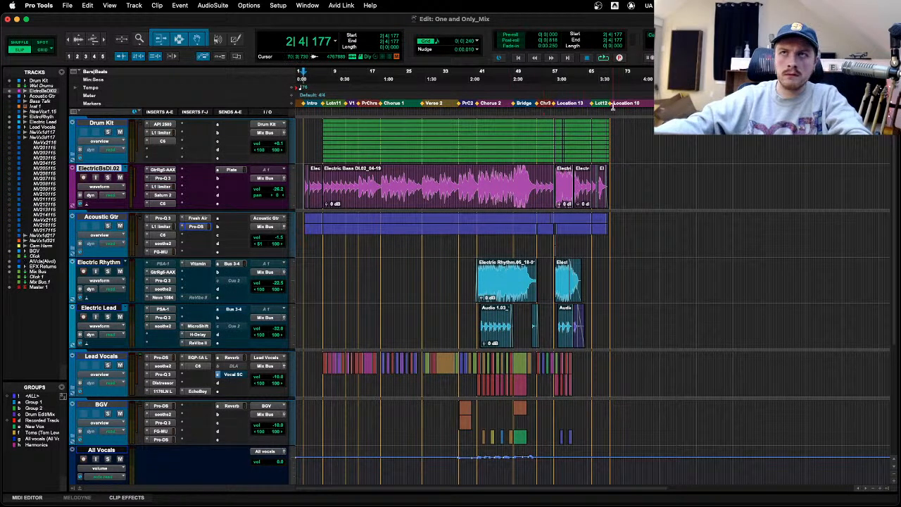
shift+click(611, 106)
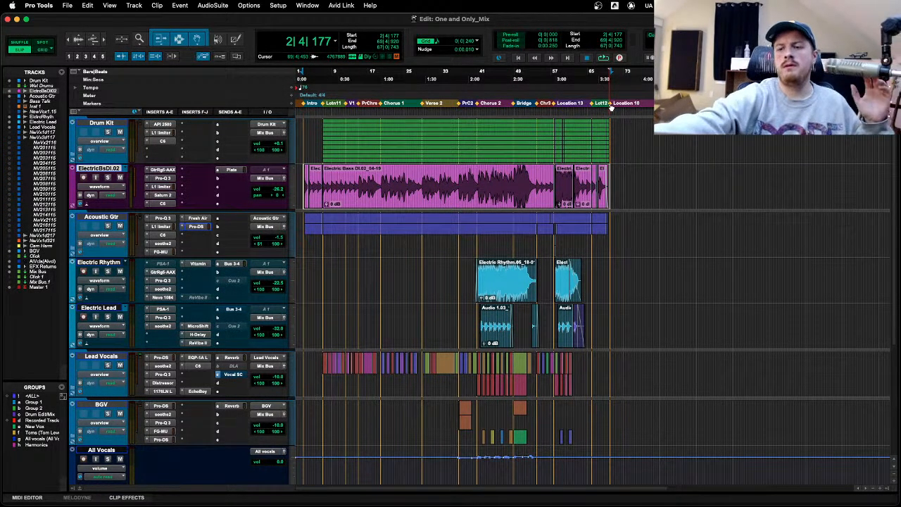
Step: Switch to YouTube Studio in Chrome and end the live stream, confirming that it should stop immediately
mouse_move(423, 505)
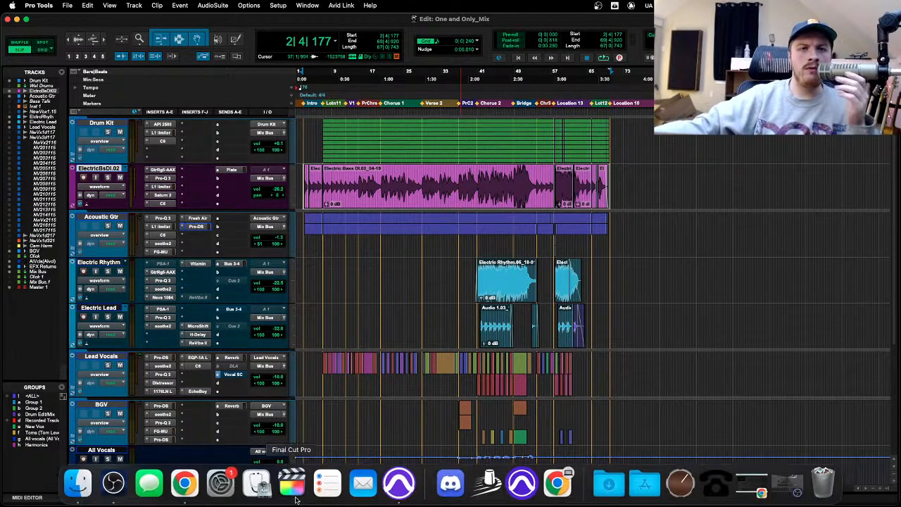
click(173, 491)
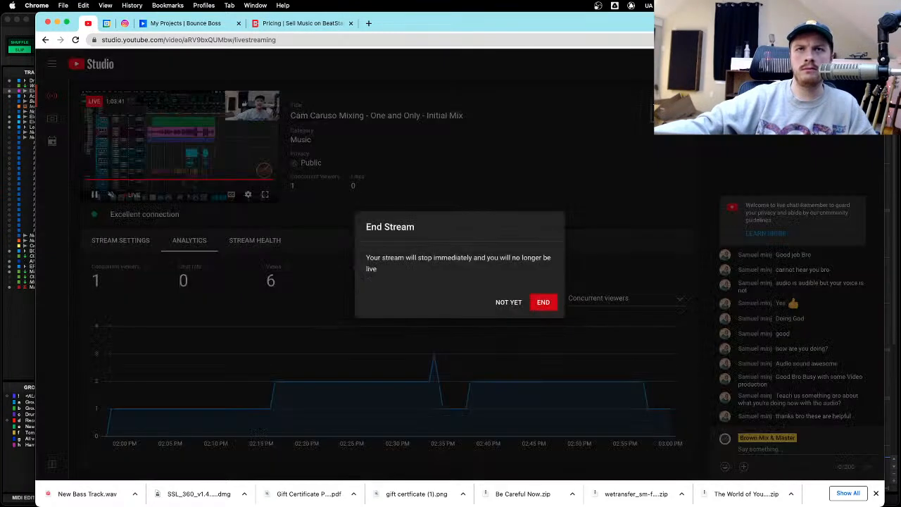
click(543, 302)
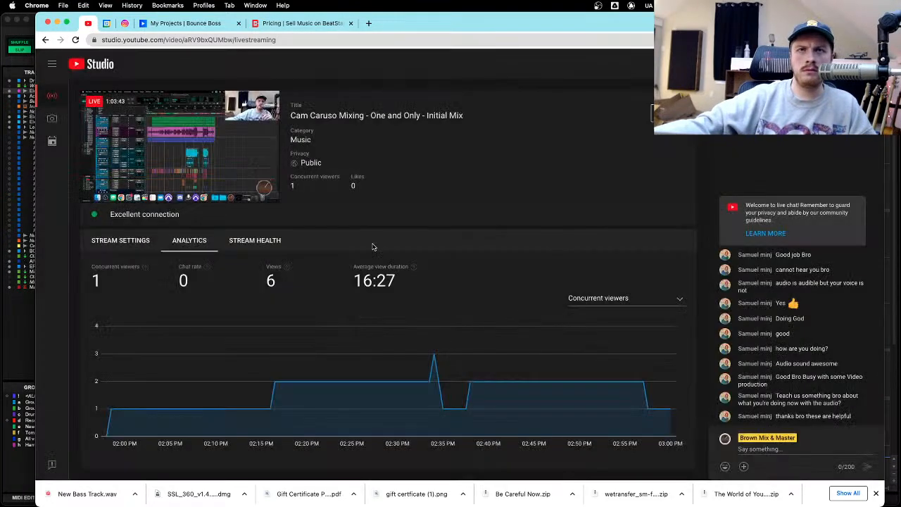